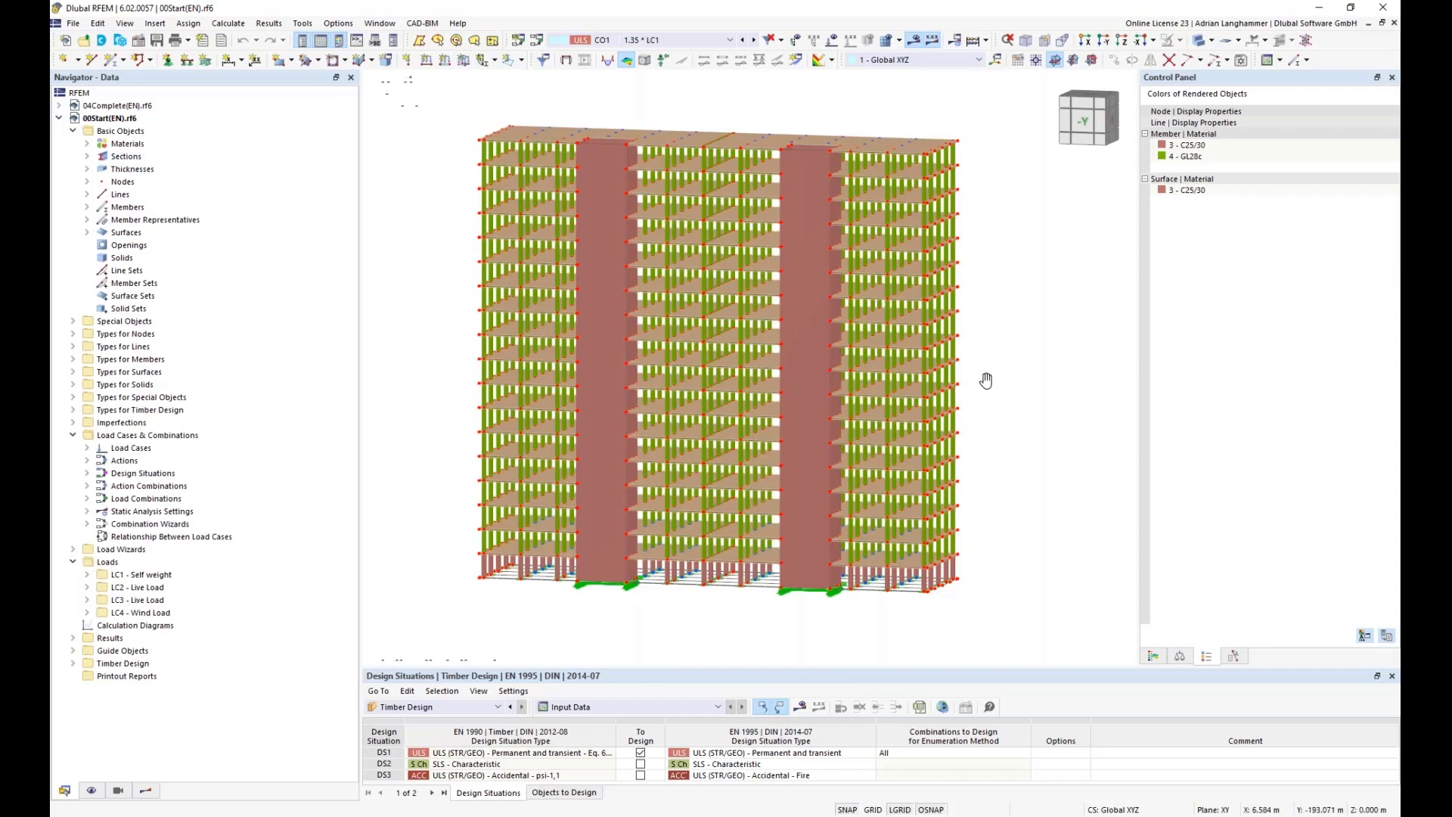
Return from the browser to RFEM and highlight the building parts assigned to materials C25/30 and GL28c.
middle_drag(988, 383, 977, 382)
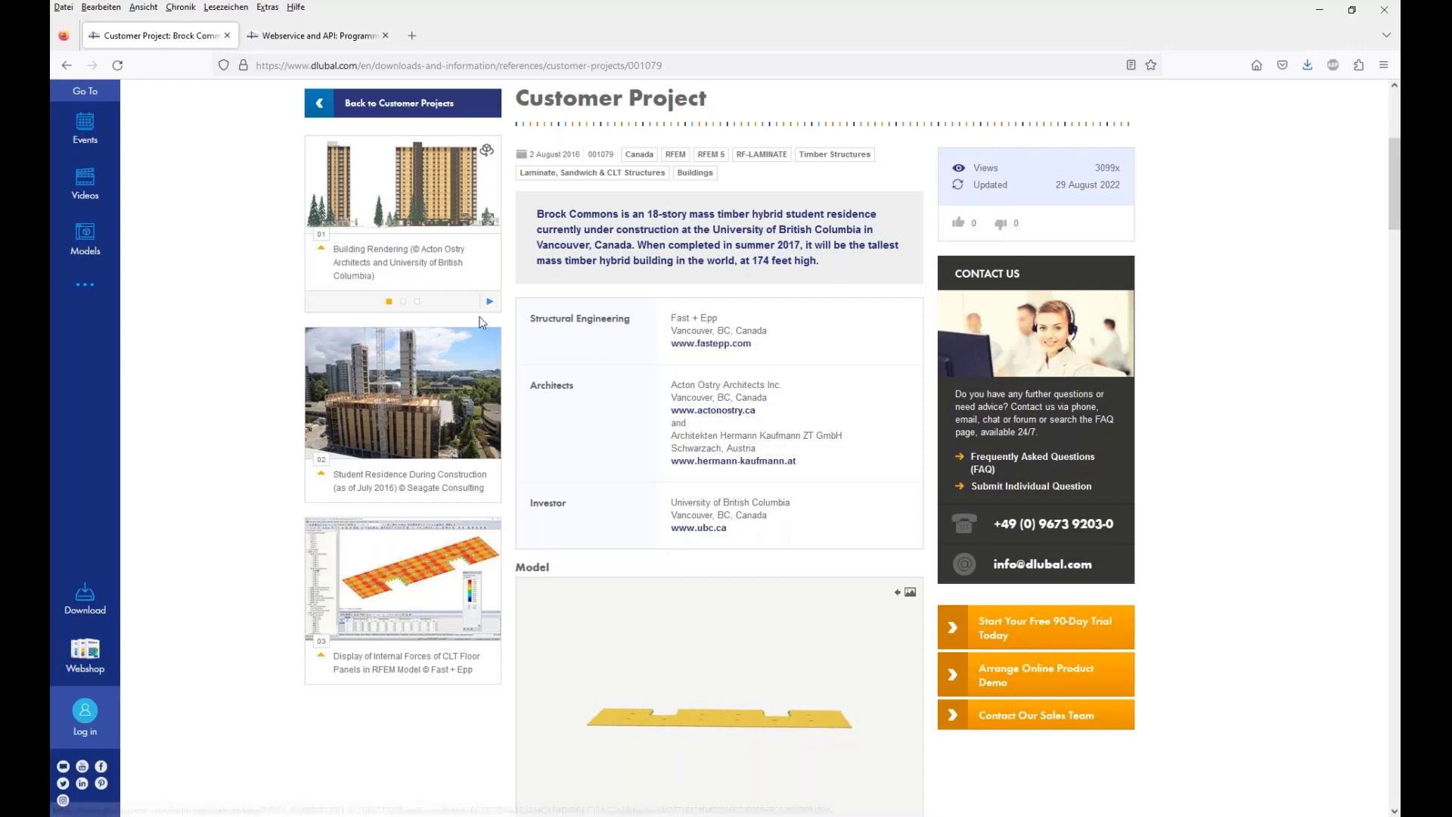
click(1320, 11)
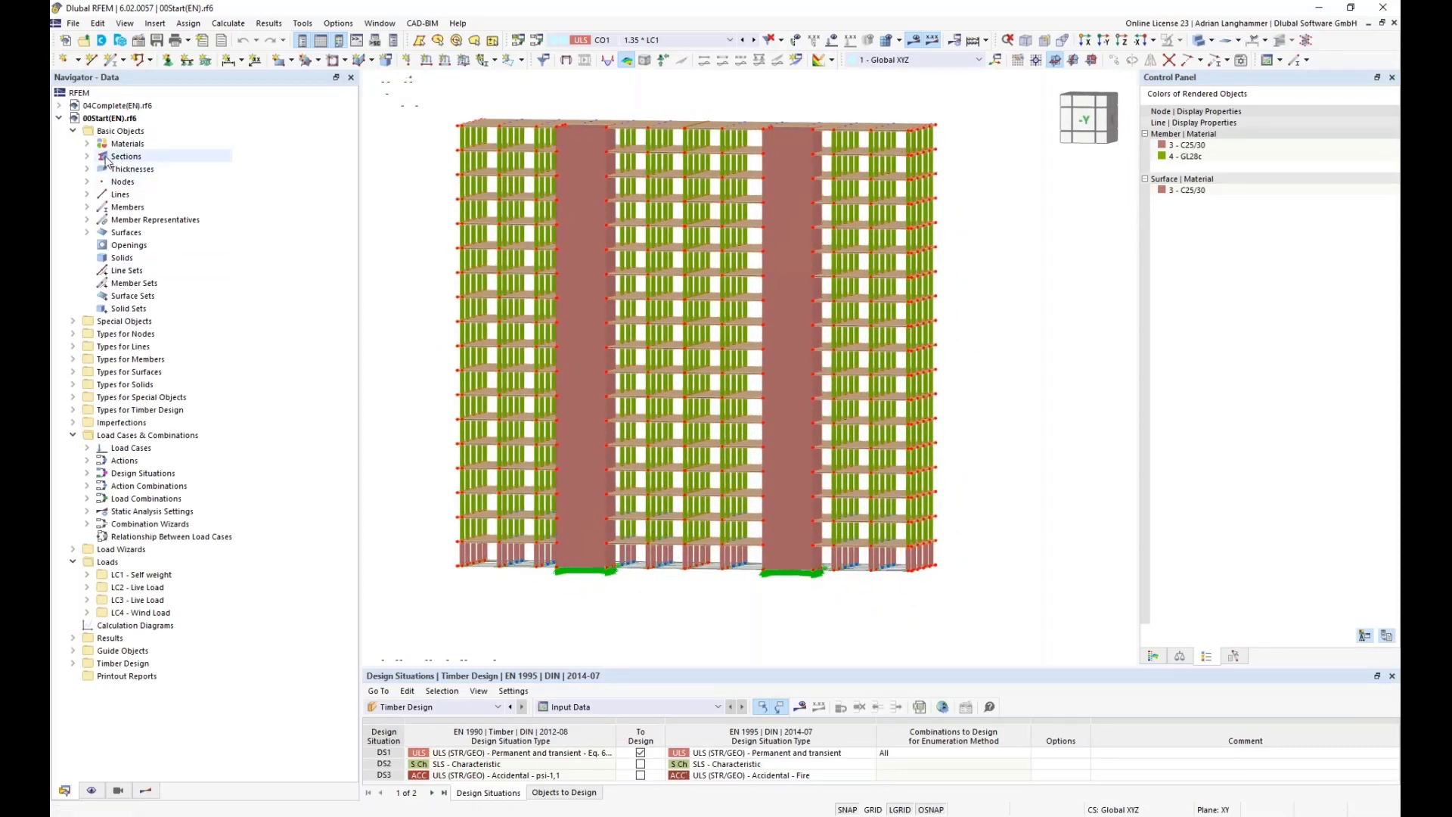
click(88, 144)
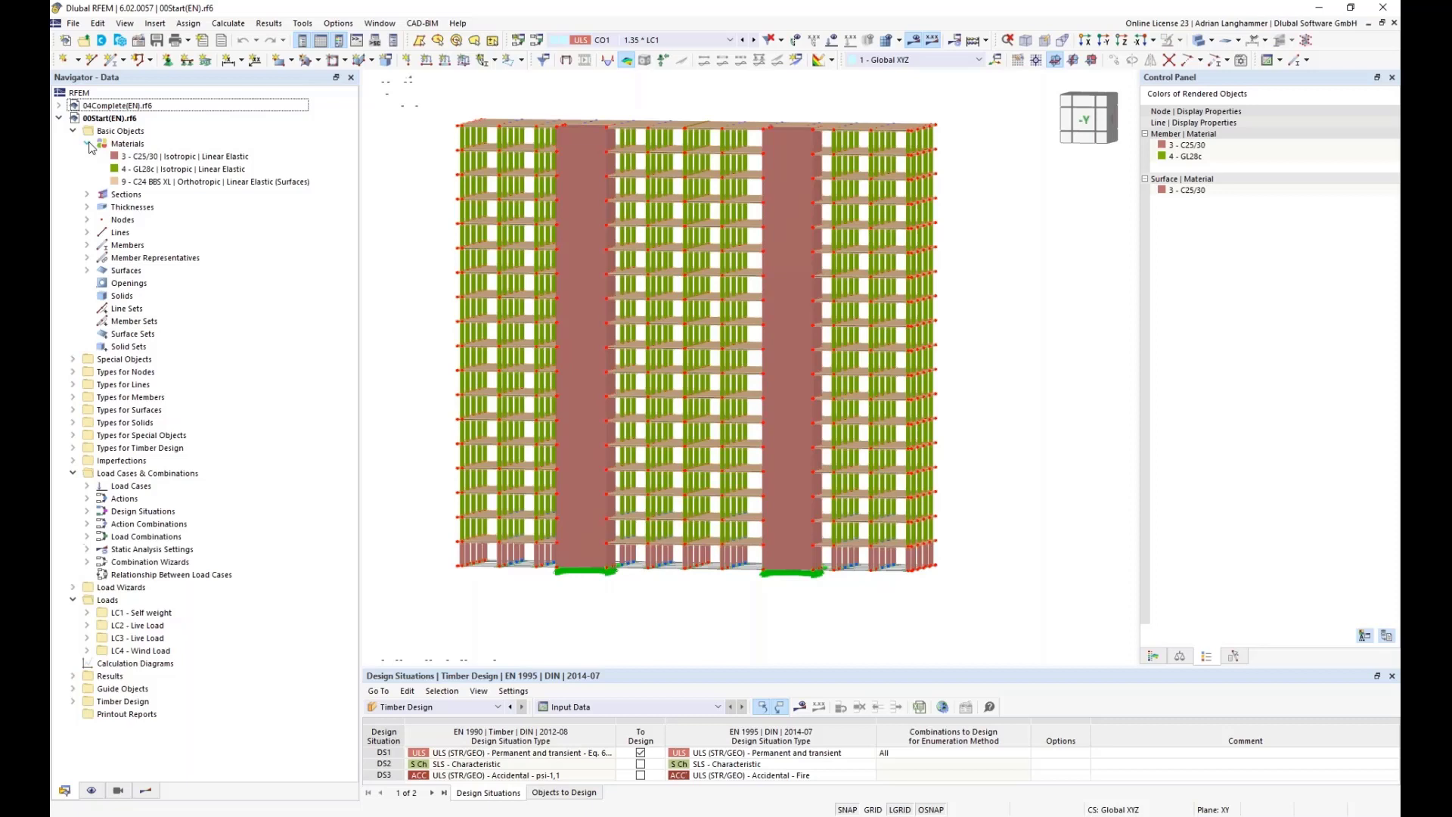
click(131, 157)
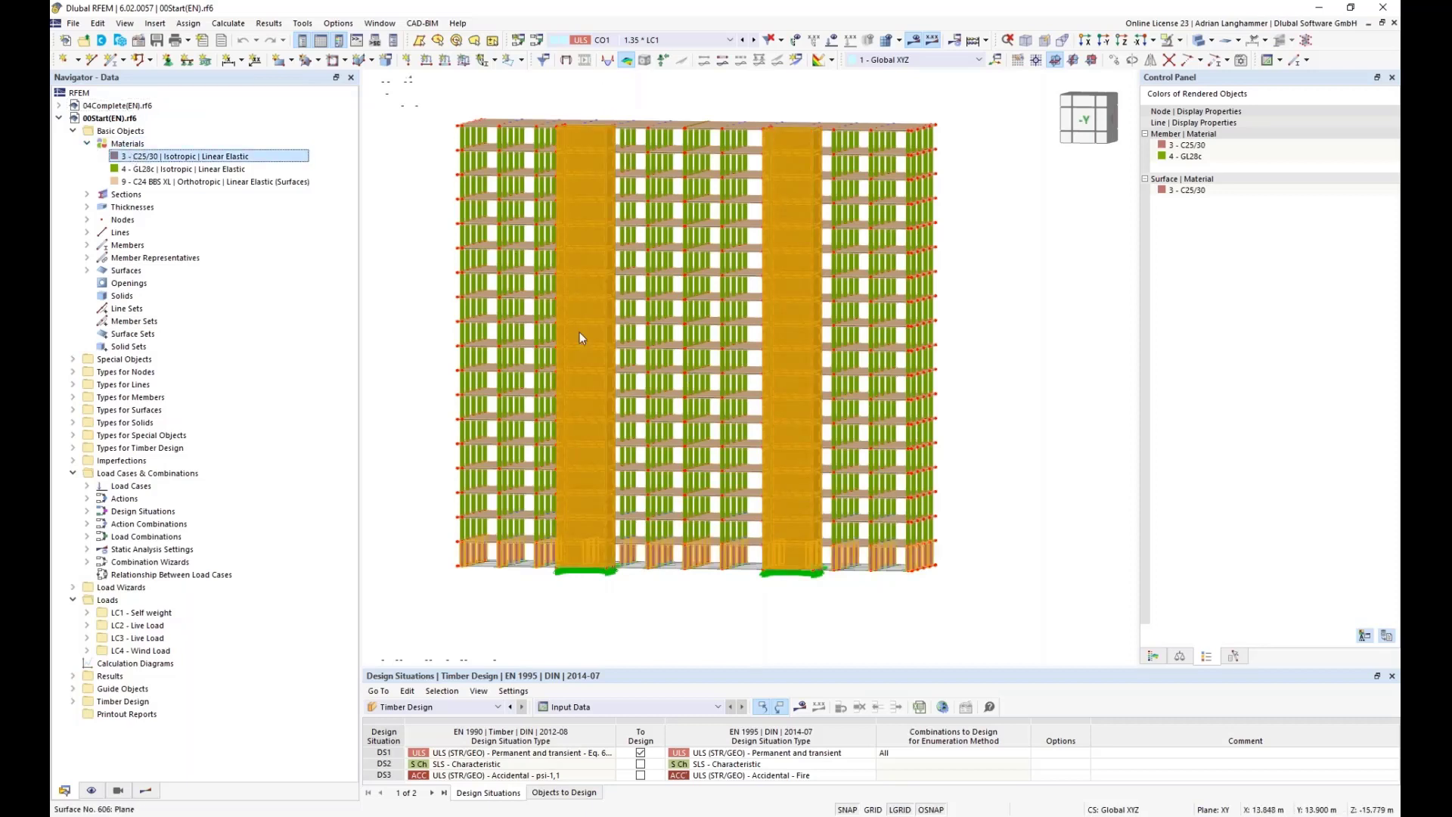
middle_drag(999, 333, 1008, 331)
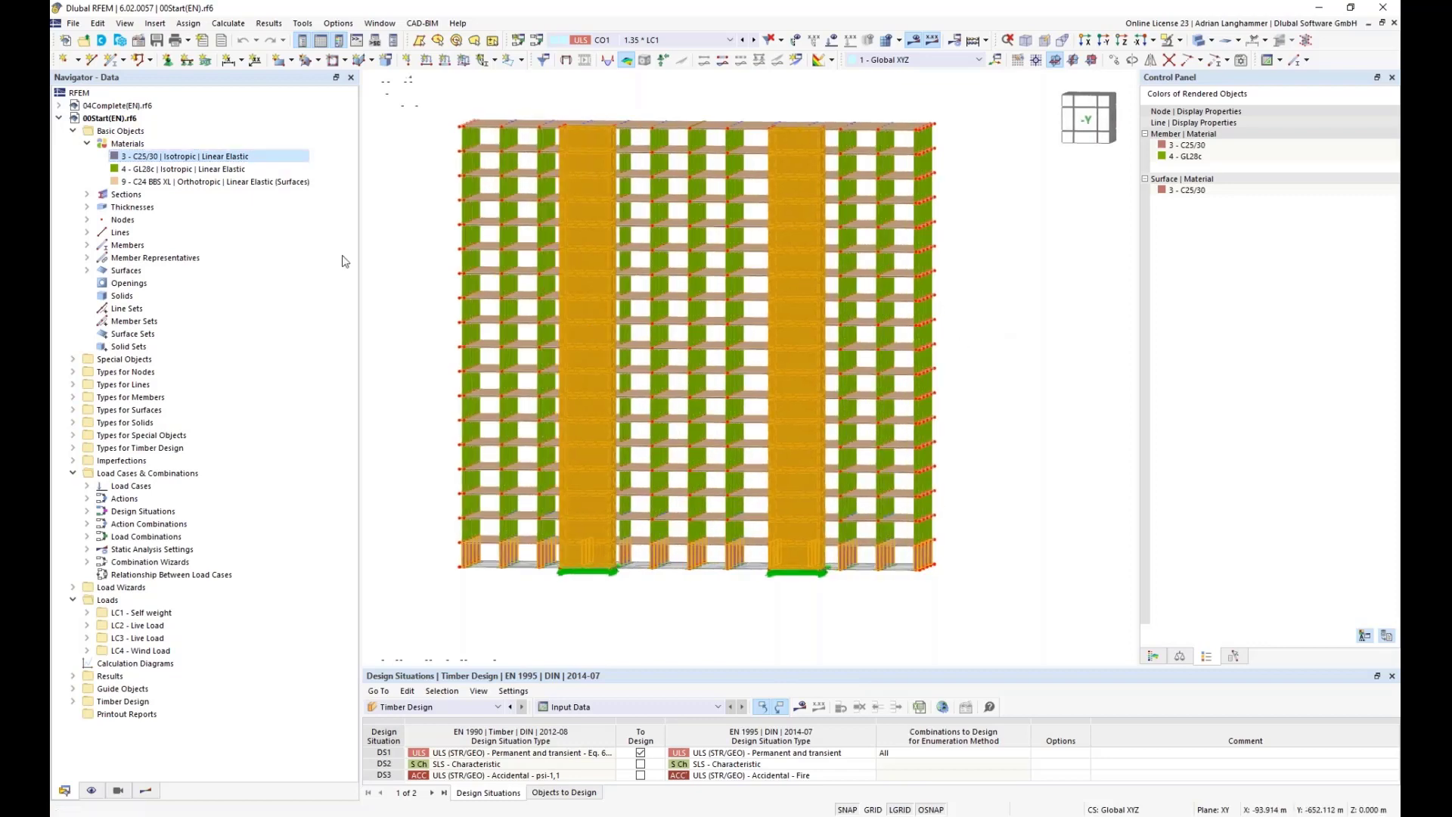
click(176, 168)
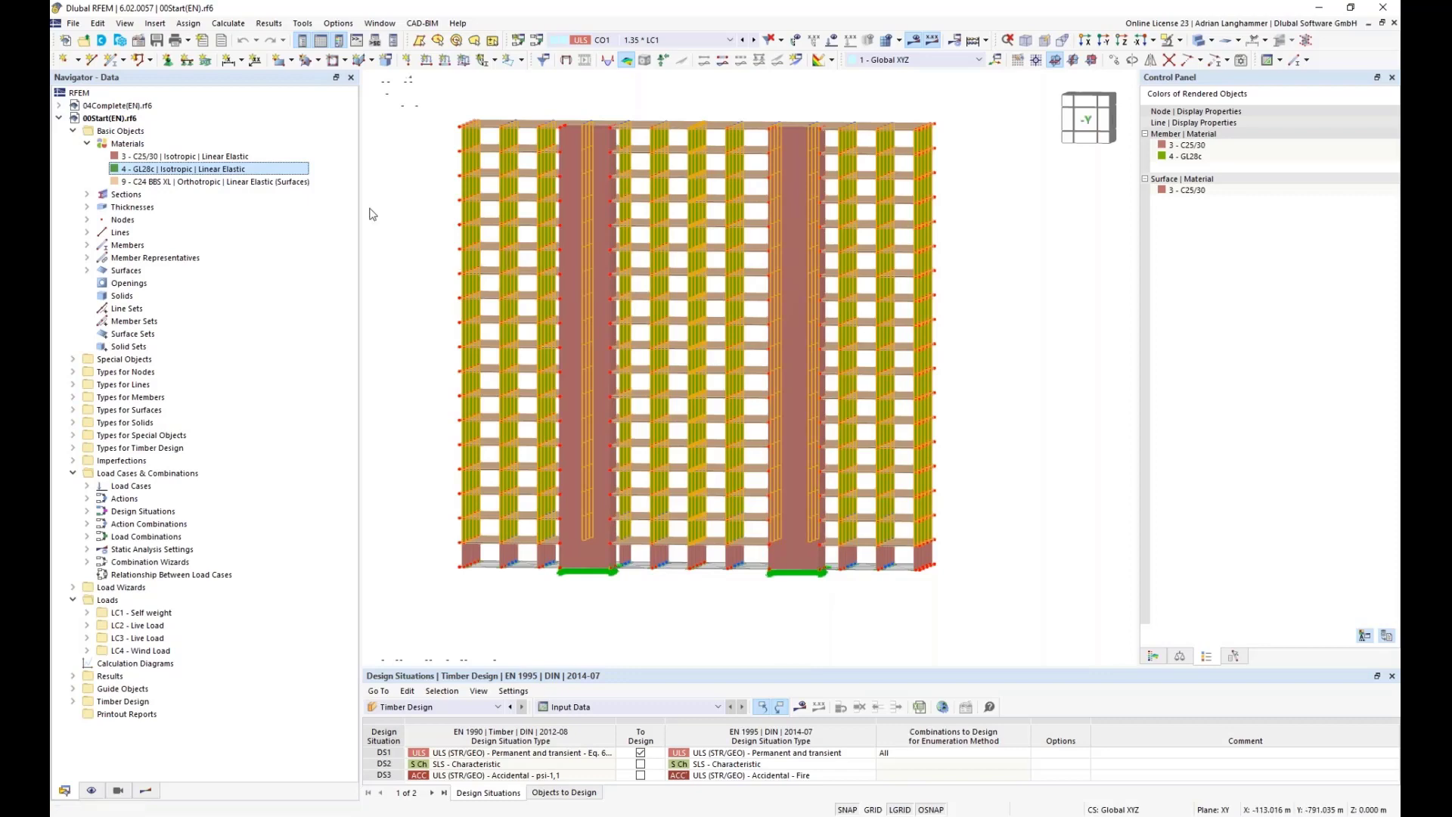
Highlight the surfaces that use the five-layer 240 mm thickness, and clear the selection.
click(87, 207)
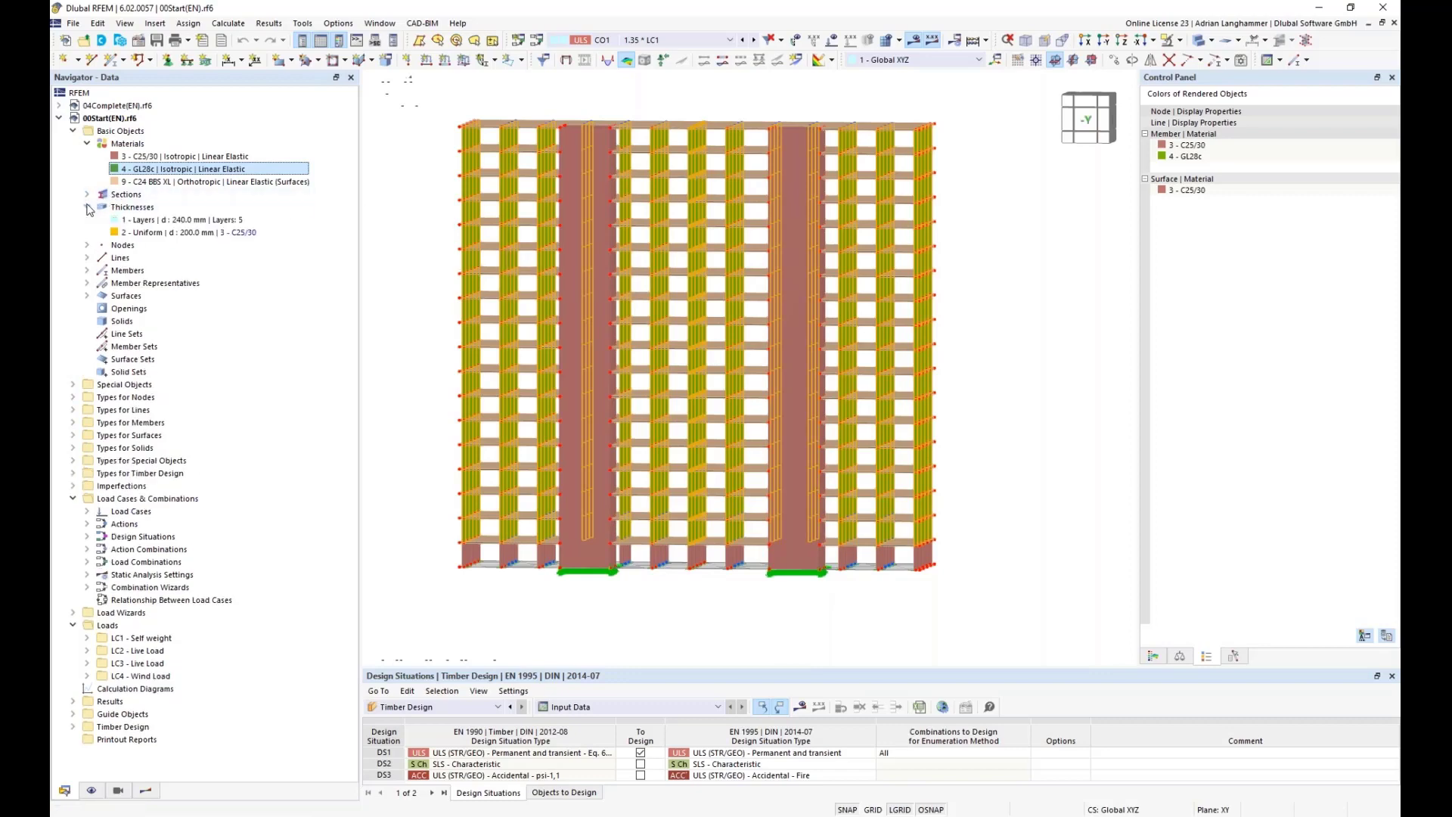
click(132, 220)
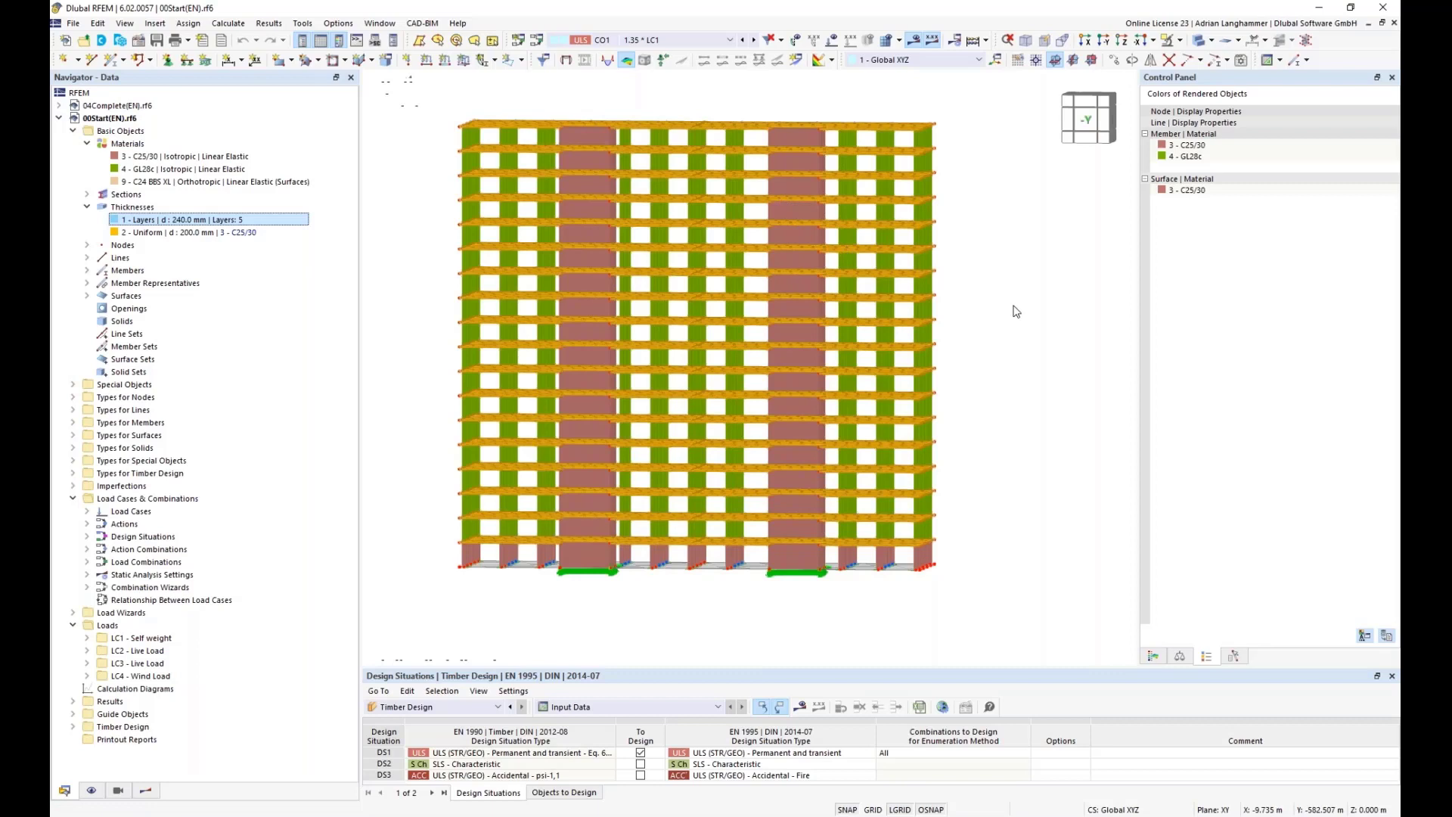
click(1019, 333)
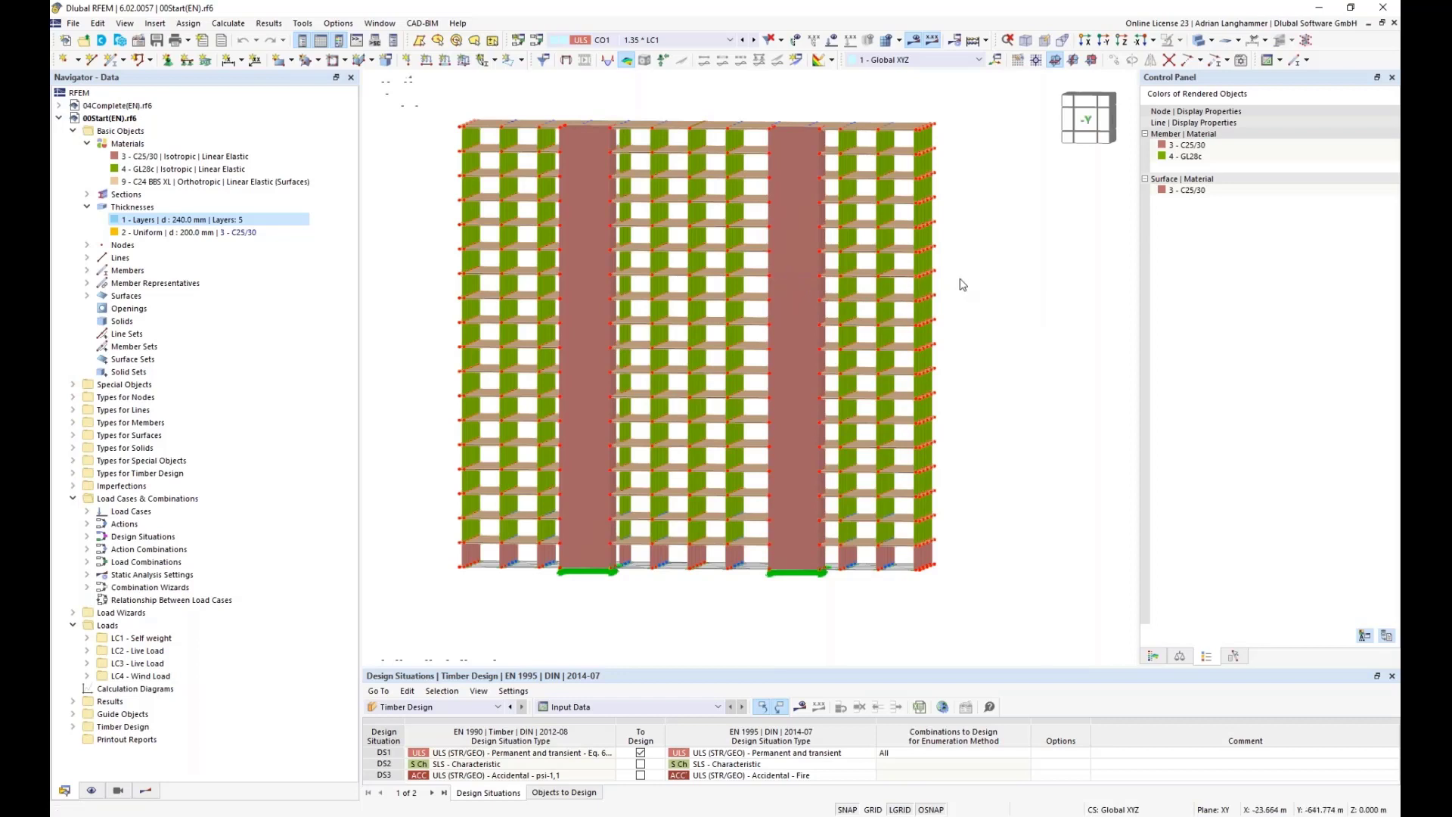
Display the building model in wireframe mode so the surface moment results show on the floors.
middle_drag(963, 285, 965, 291)
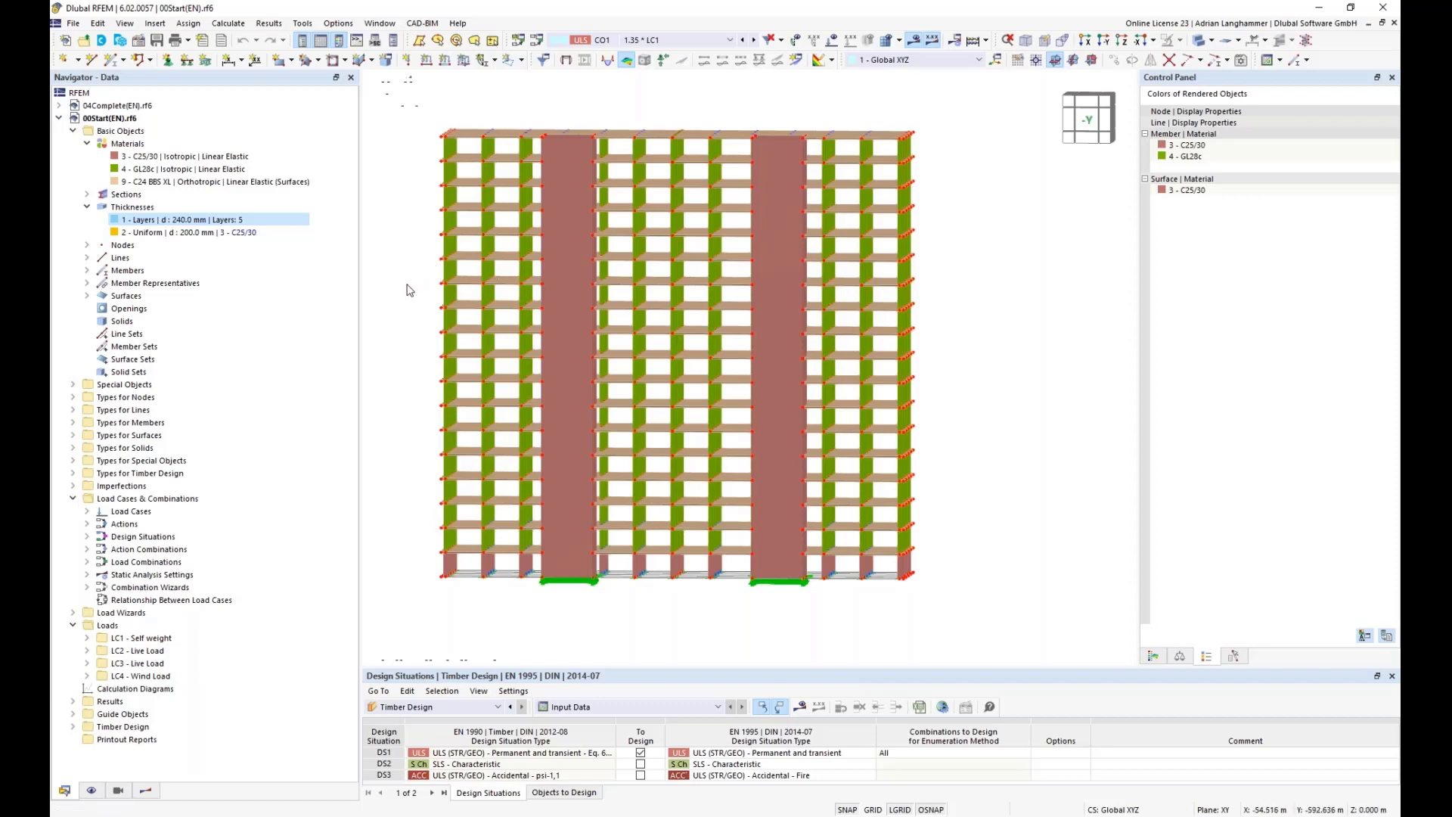
click(1200, 60)
click(1207, 74)
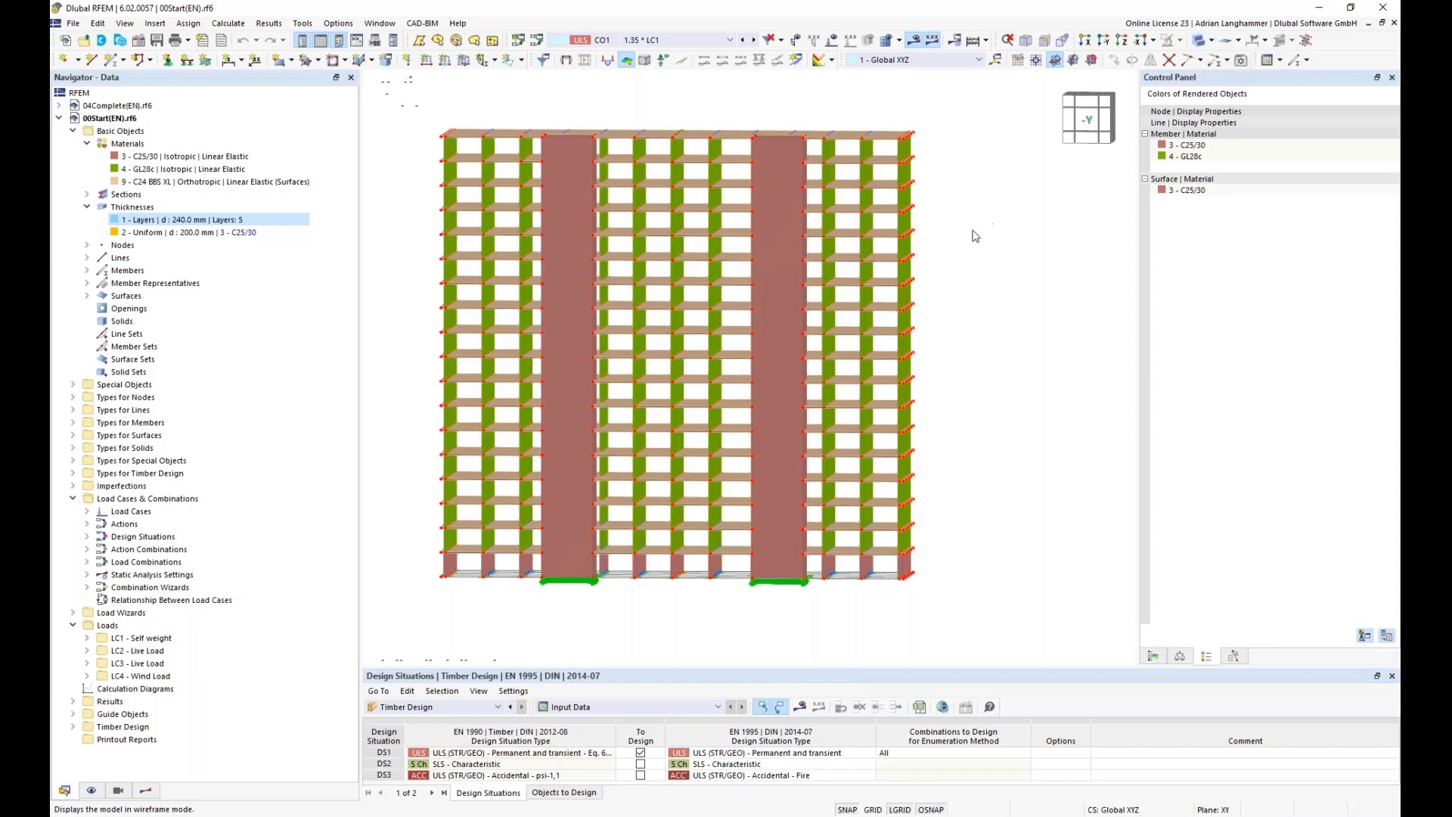
ctrl+middle_drag(987, 249, 1026, 273)
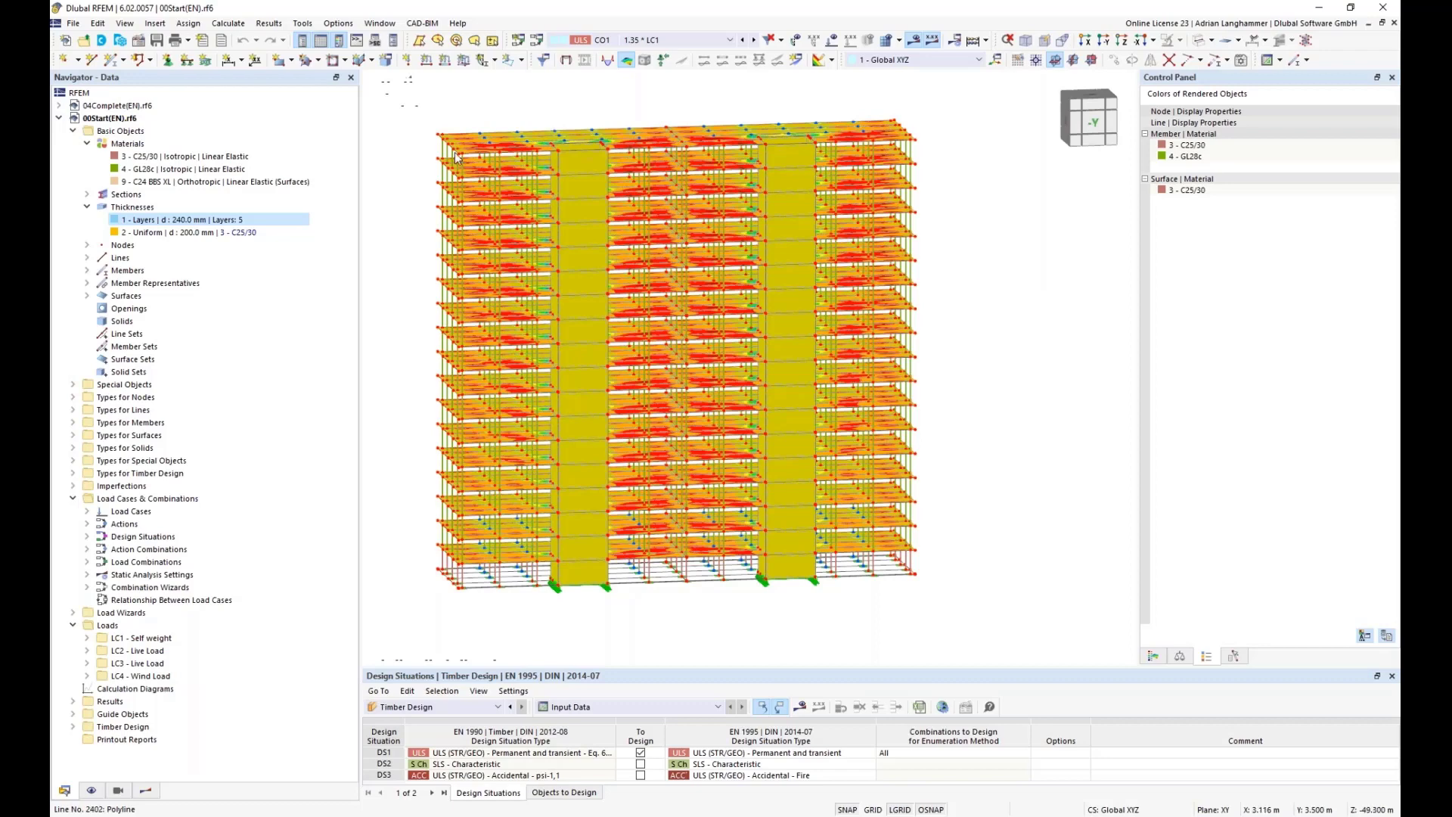
scroll(389, 292, up, 2)
middle_drag(389, 292, 416, 278)
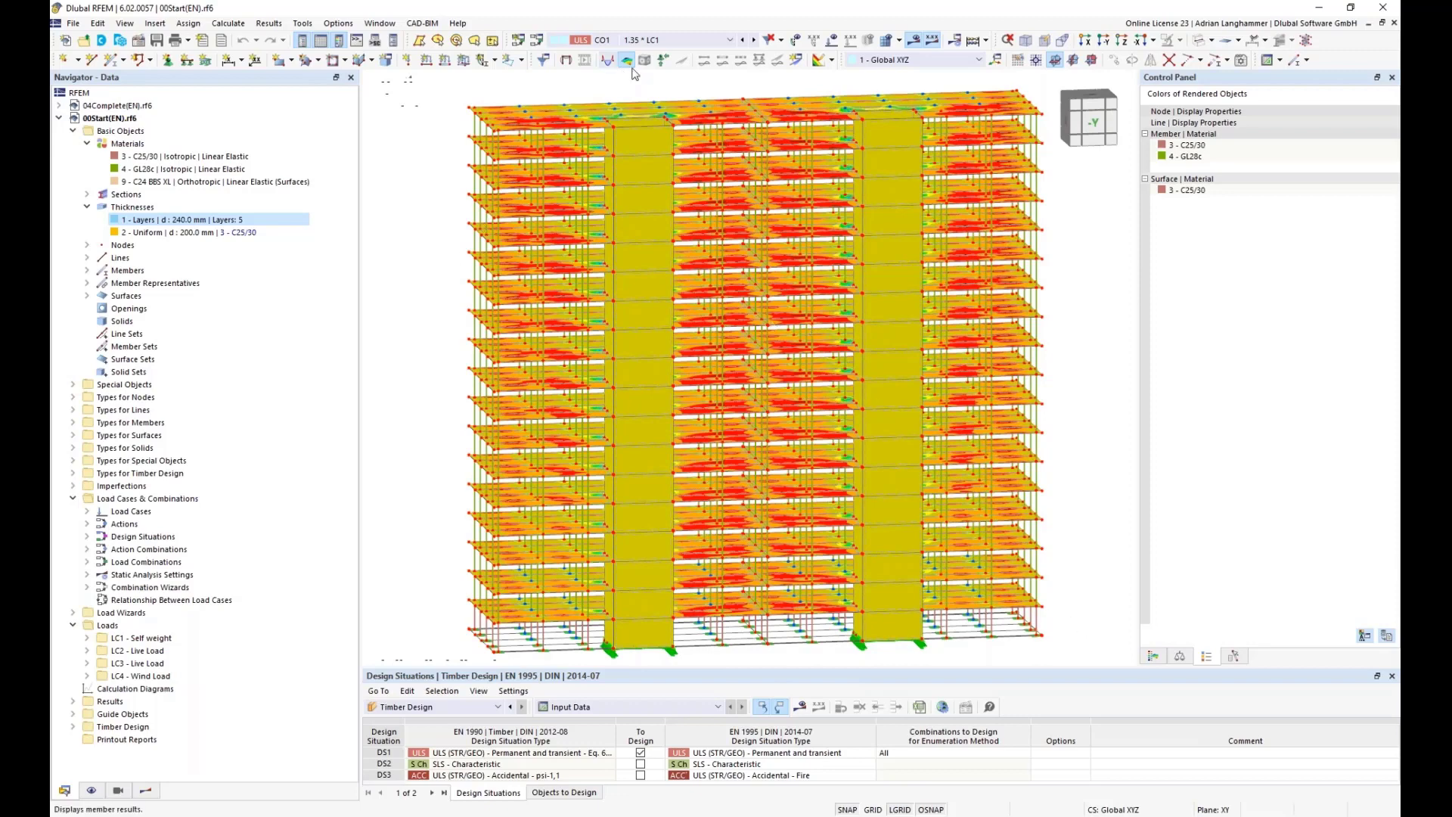
Start a new result section defined by two points and place its first point at X 0, Y 10.5, Z -52.2 m.
click(795, 63)
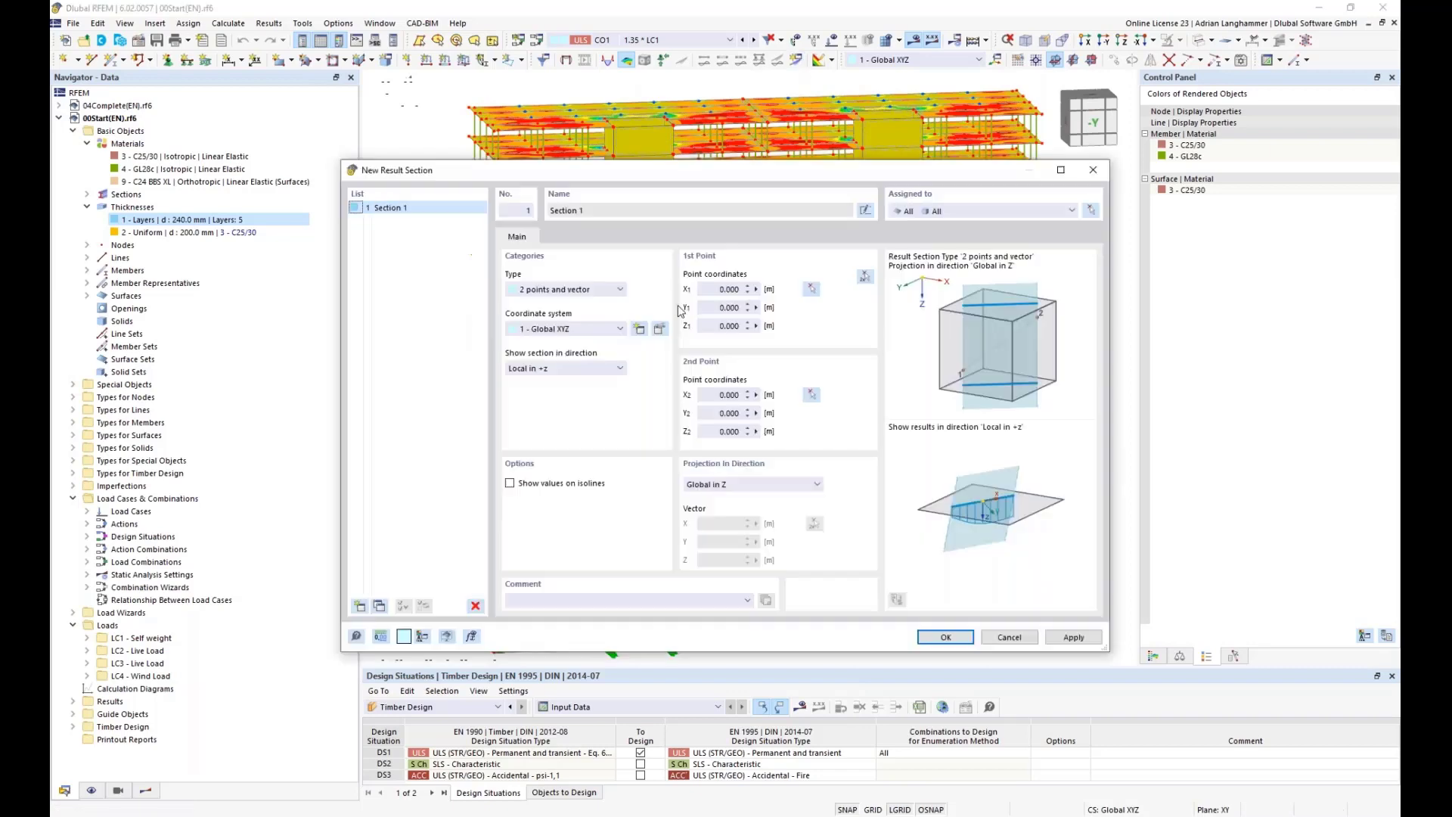
click(864, 278)
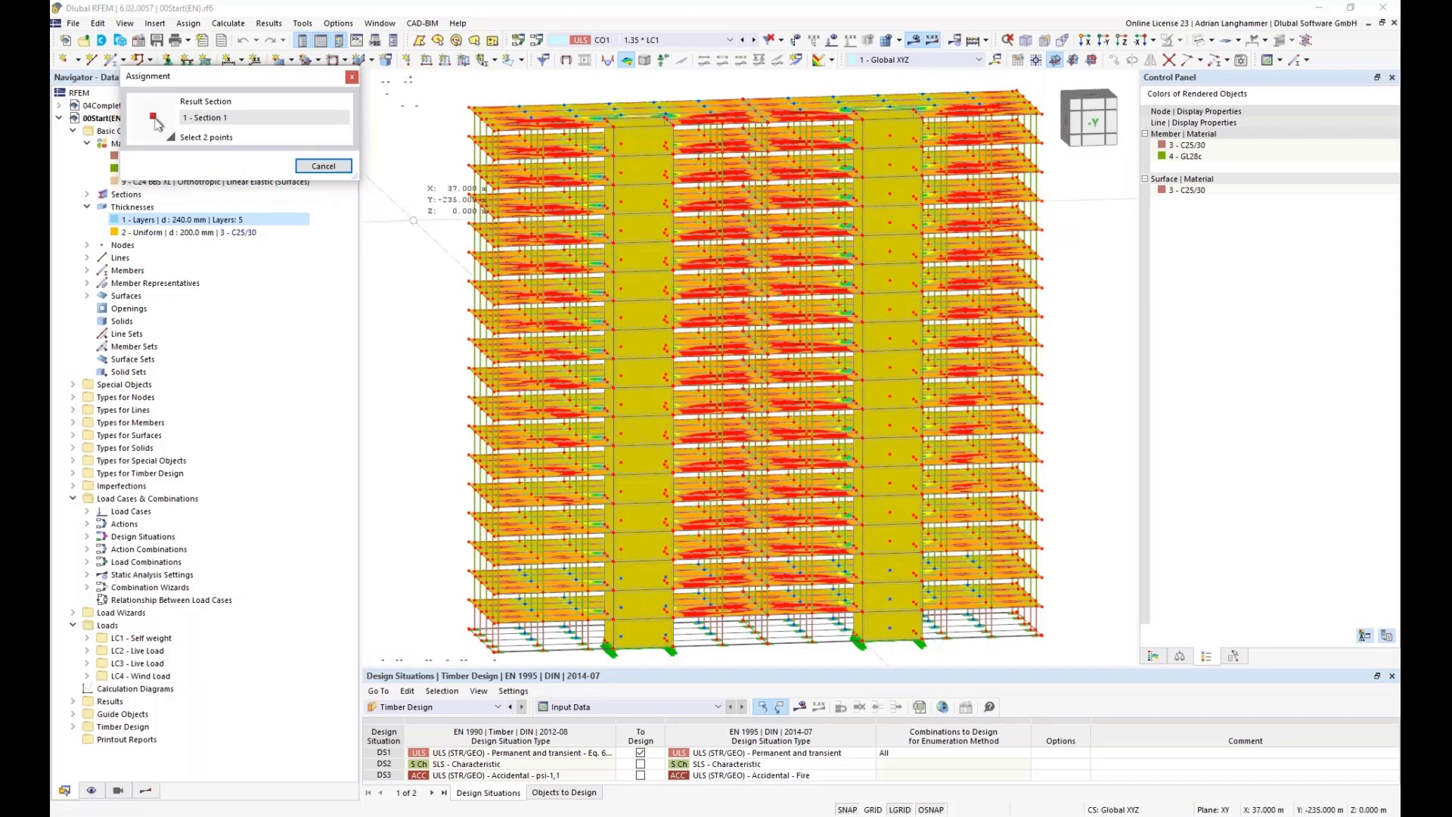
middle_drag(414, 220, 539, 140)
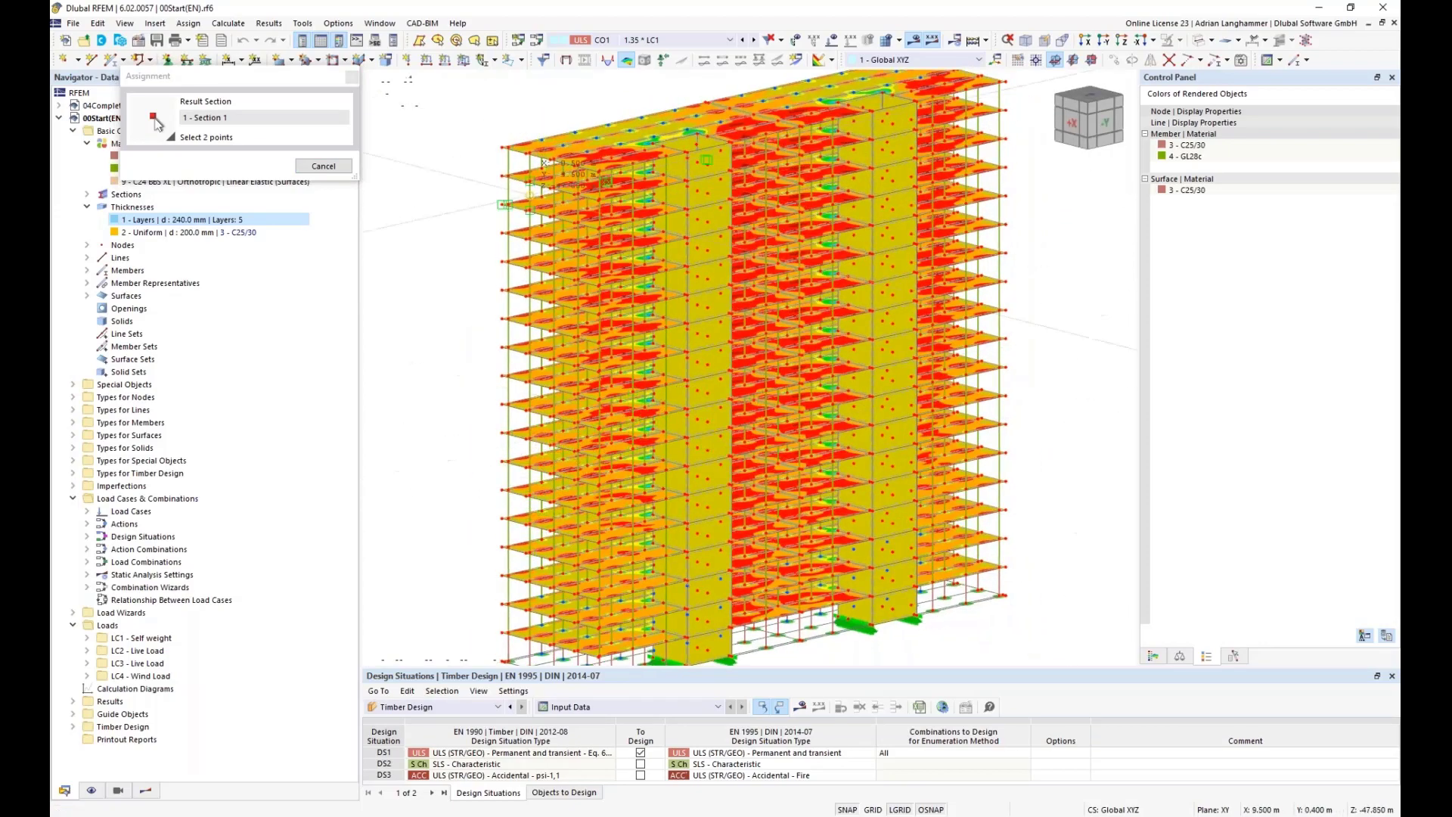
ctrl+middle_drag(465, 337, 525, 354)
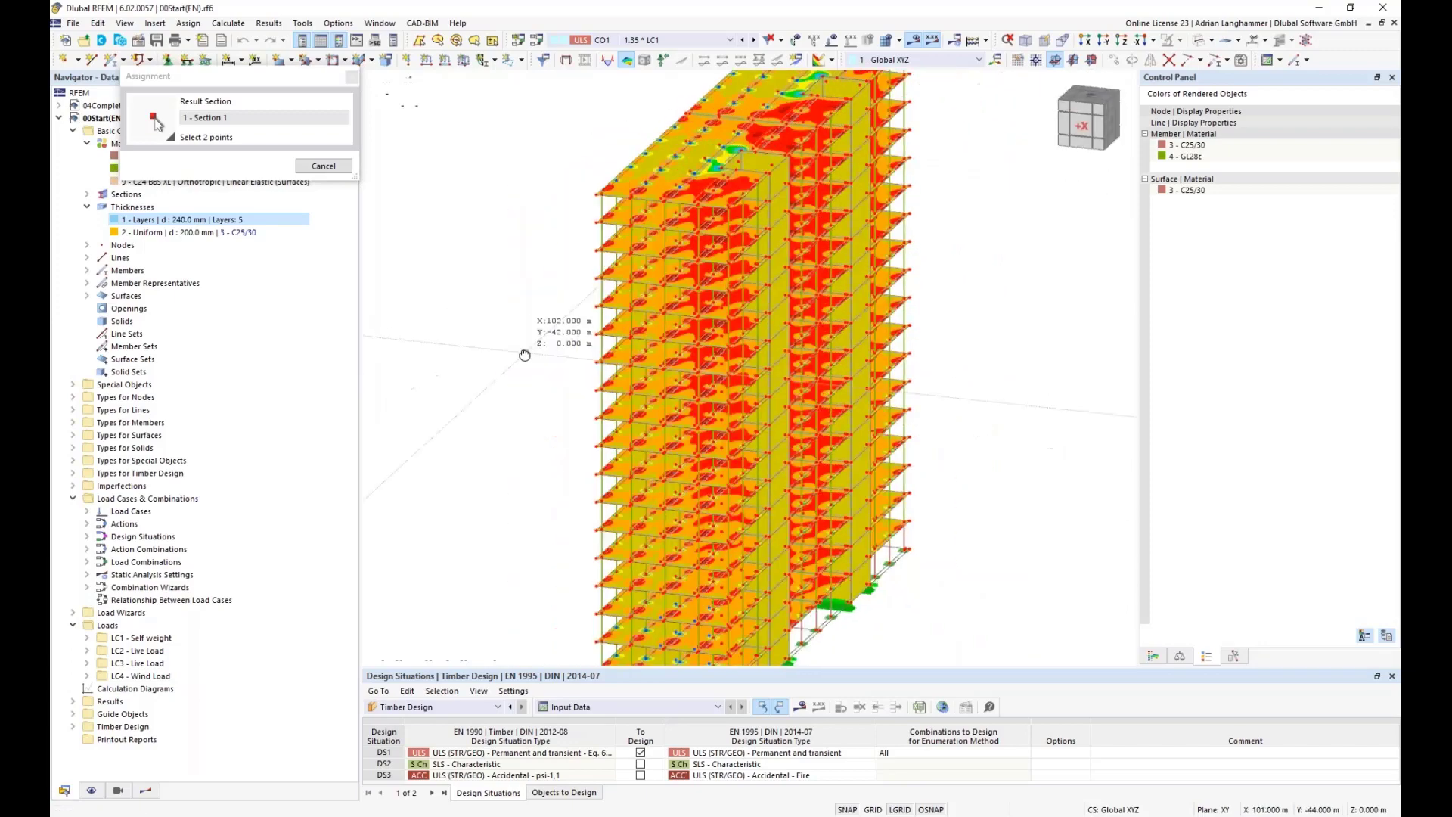
scroll(718, 201, up, 5)
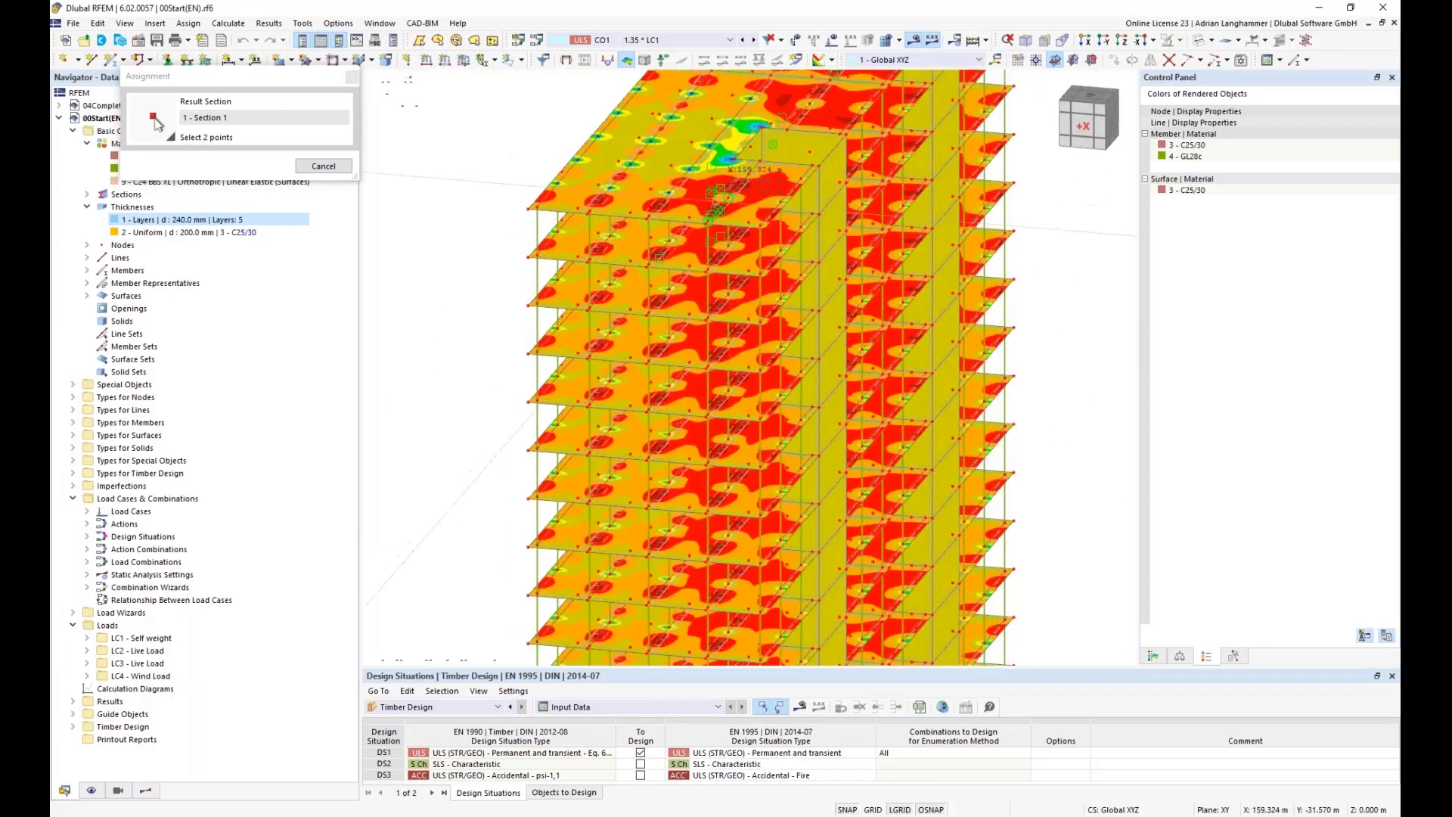
scroll(719, 172, up, 4)
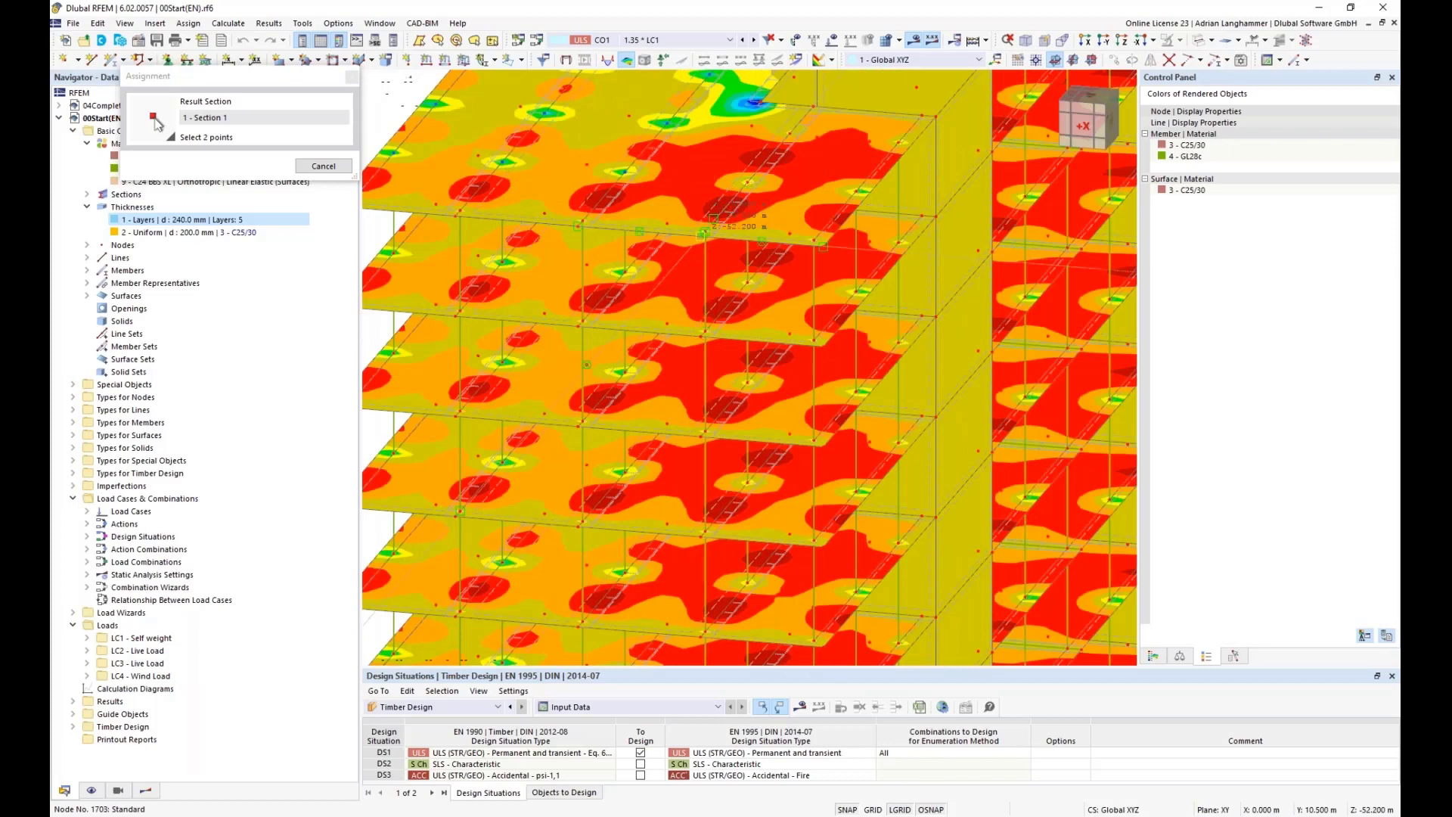
scroll(705, 229, up, 3)
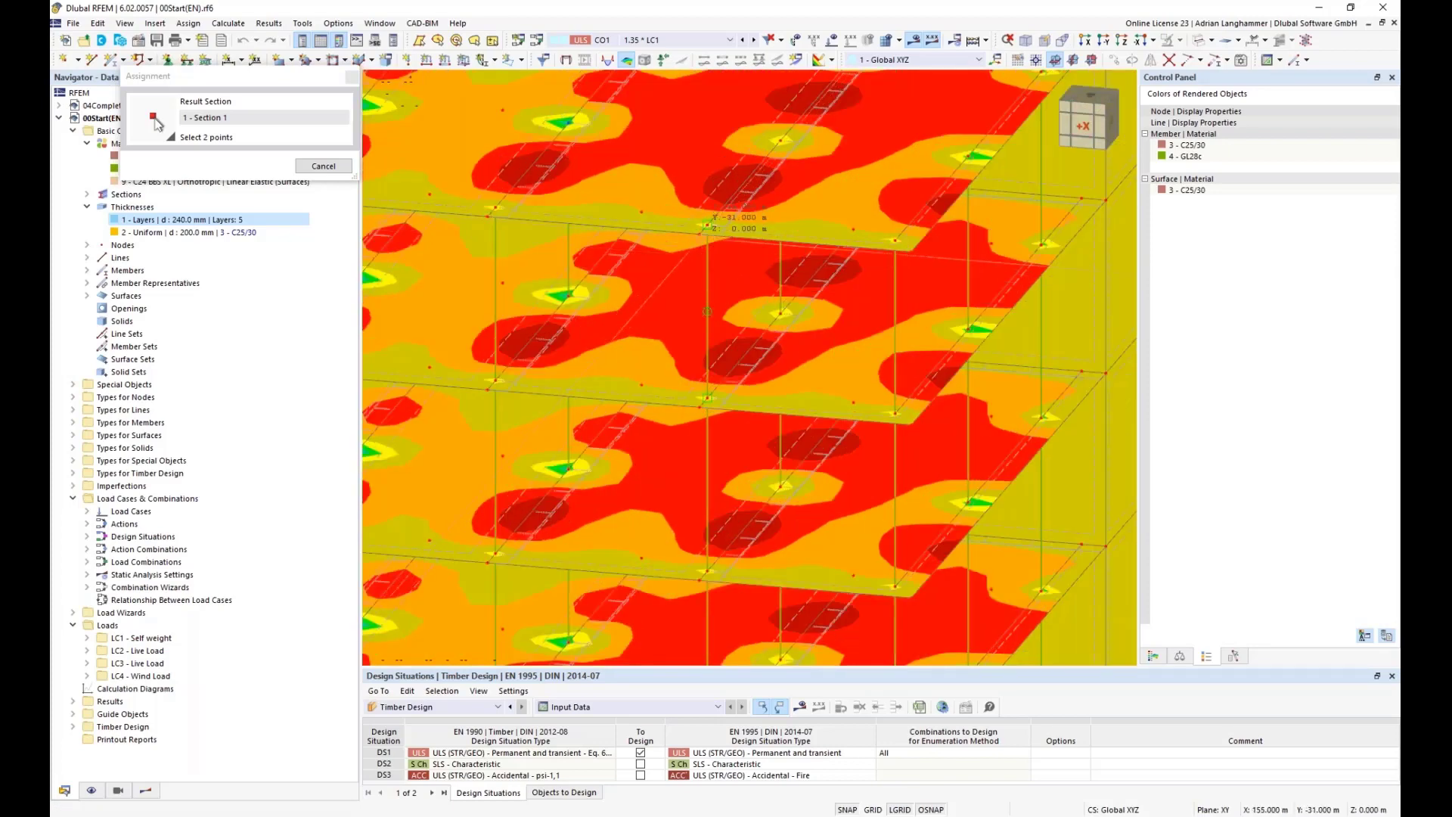
Place the section's second point at X 55, Y 10.5, Z 0 m and create it with projection global in Z.
scroll(711, 250, down, 3)
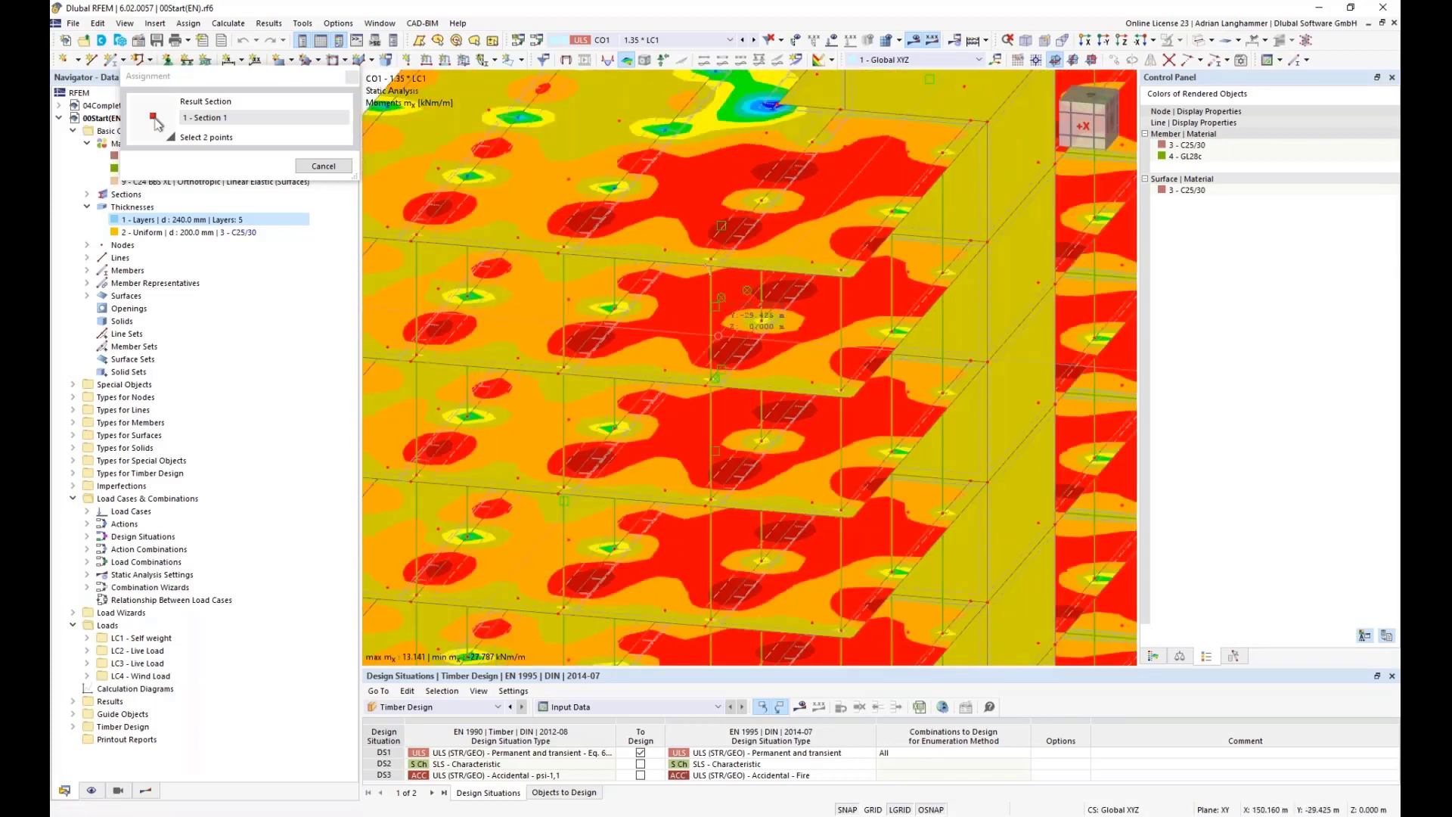
scroll(719, 306, down, 6)
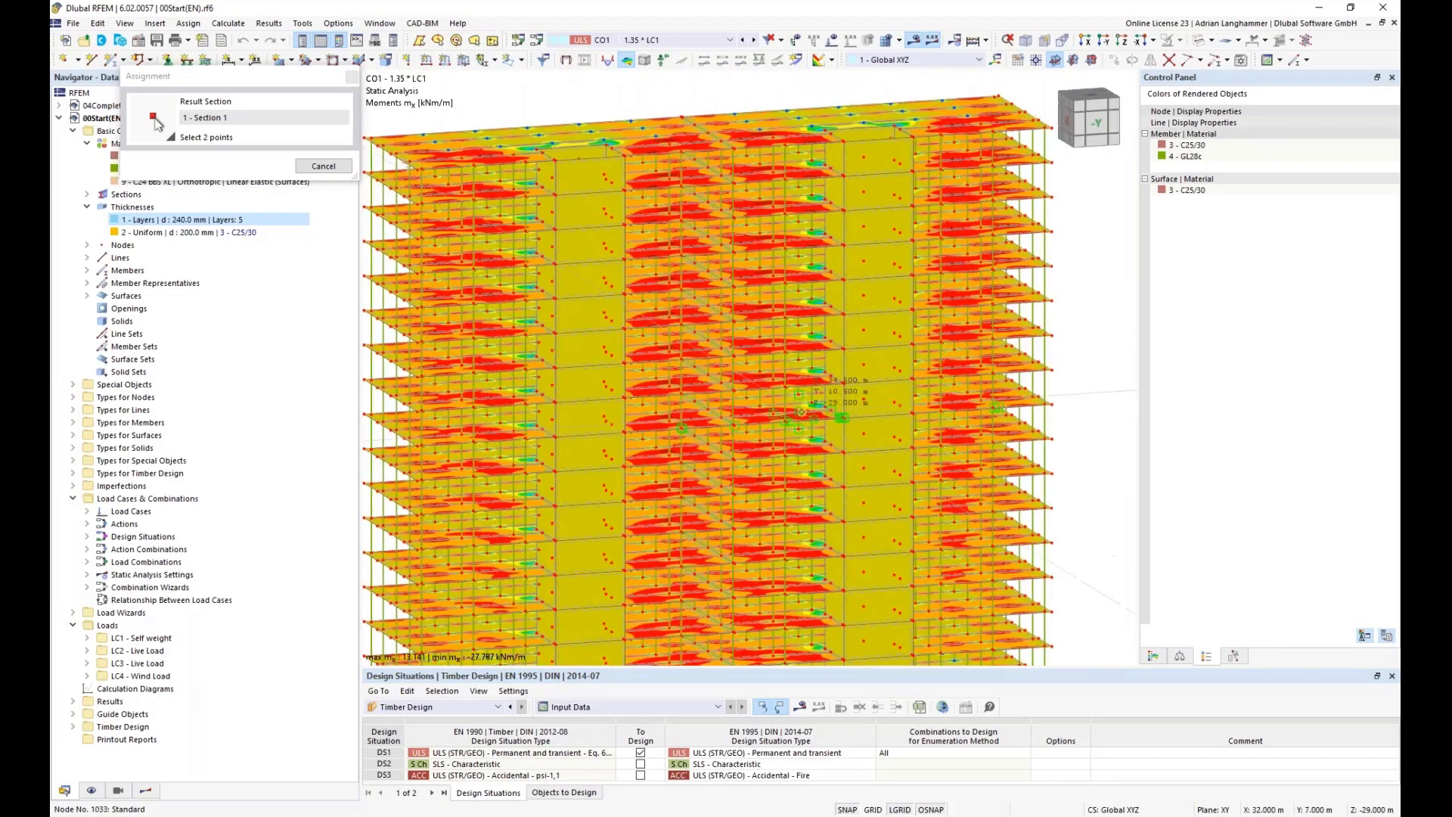
scroll(817, 413, up, 8)
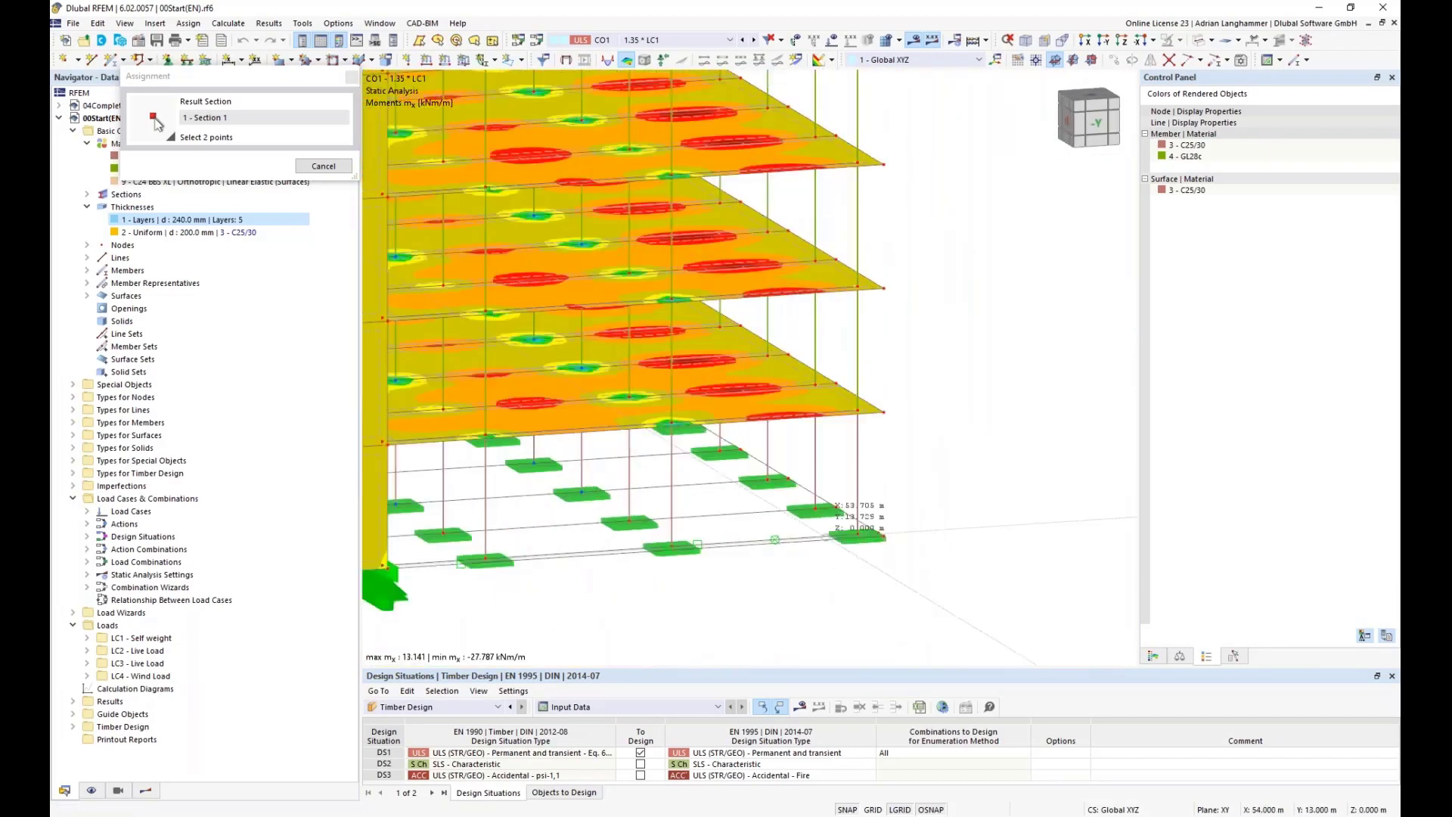
click(839, 496)
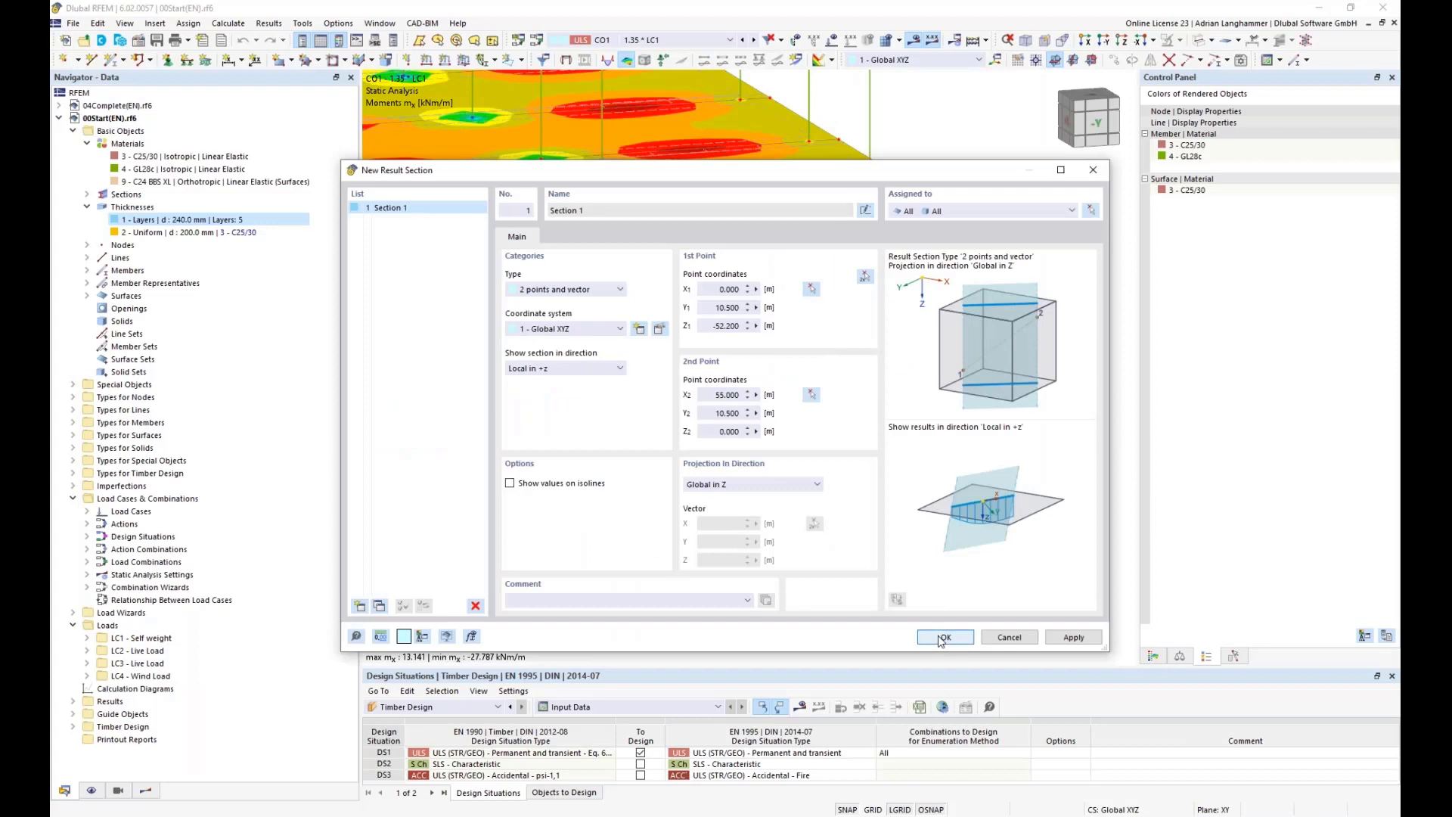
key(Return)
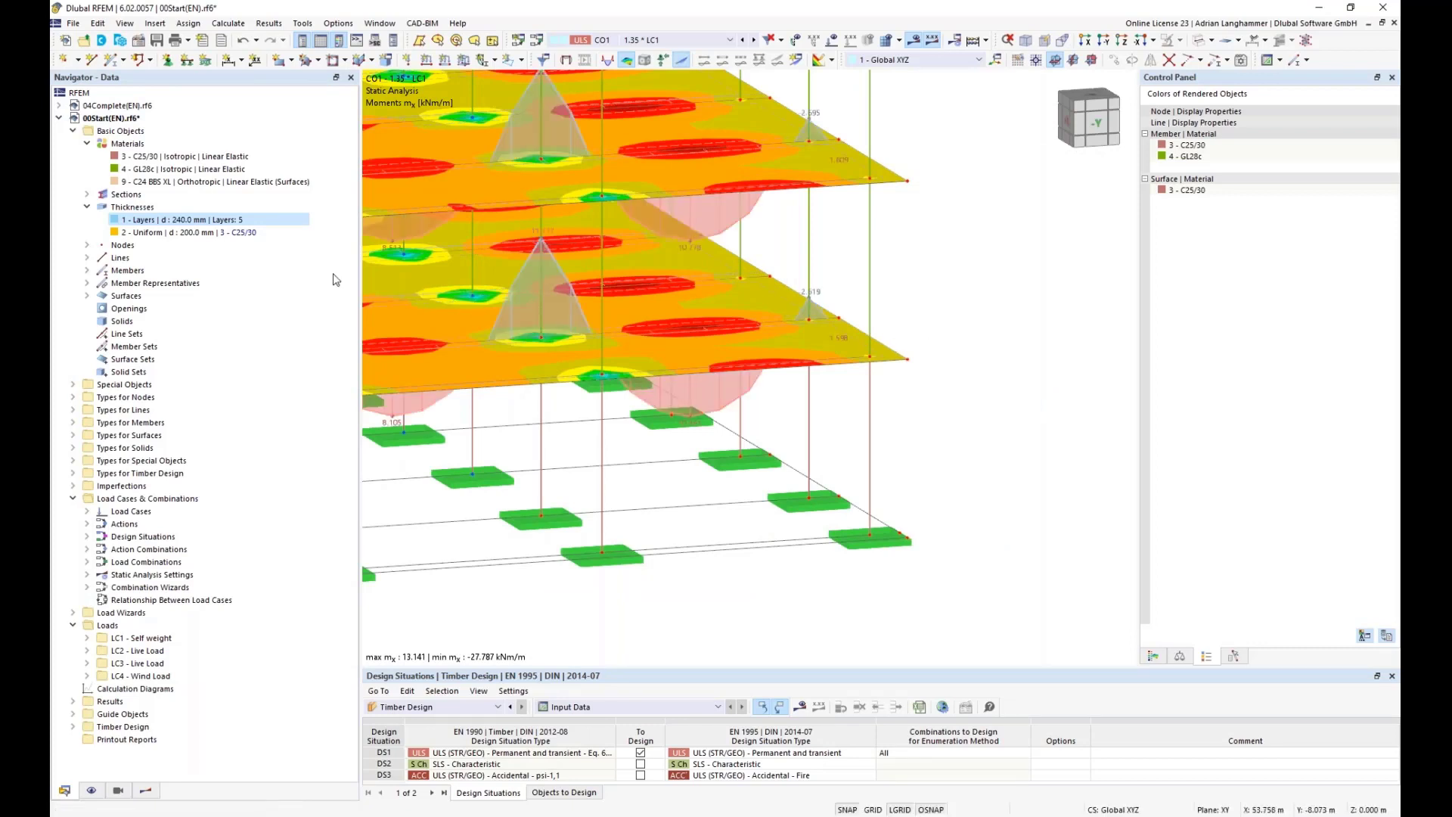
Hide the surface results and show the section's moment diagrams over the full building in the -Y view.
click(146, 790)
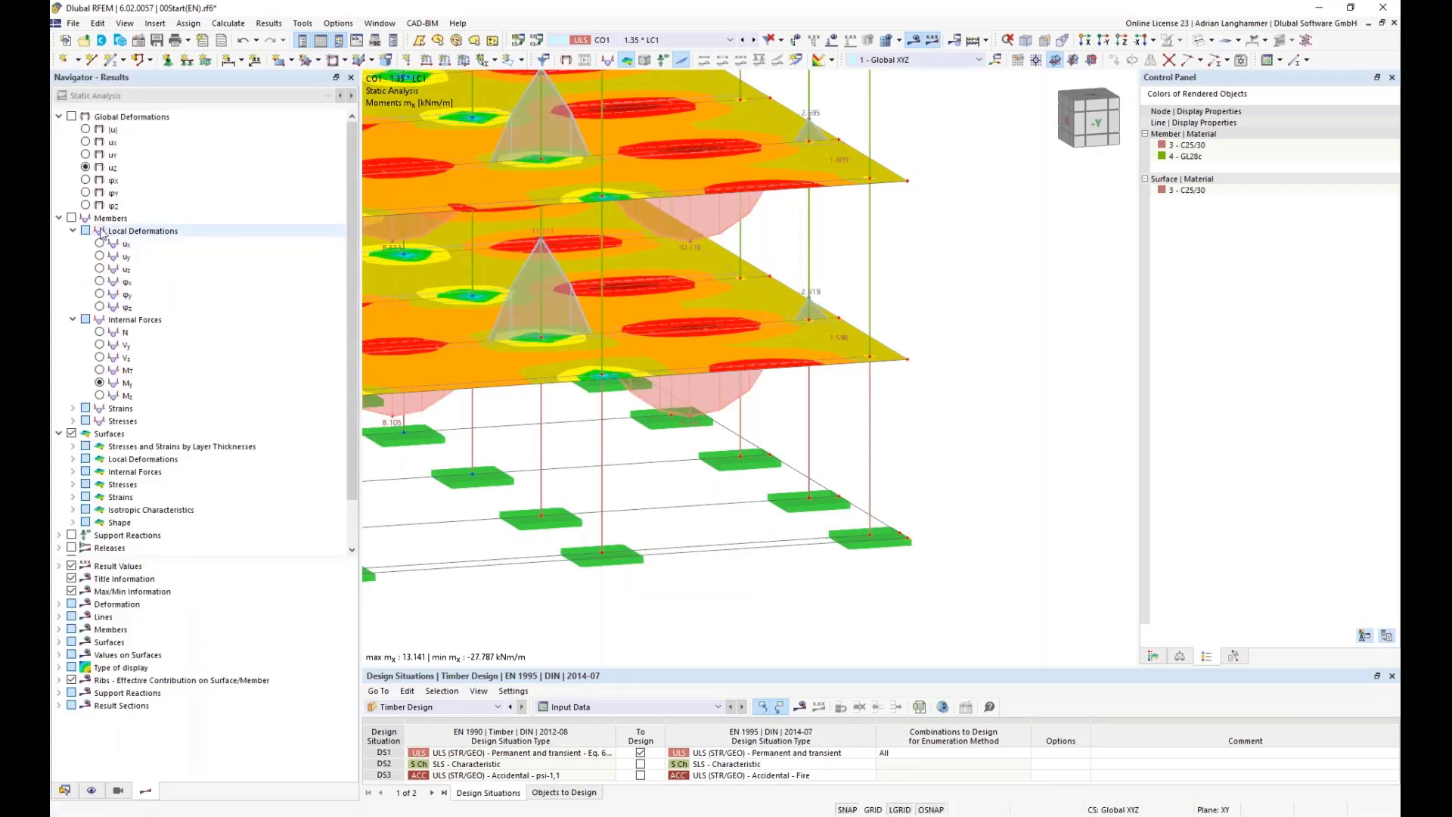
click(74, 436)
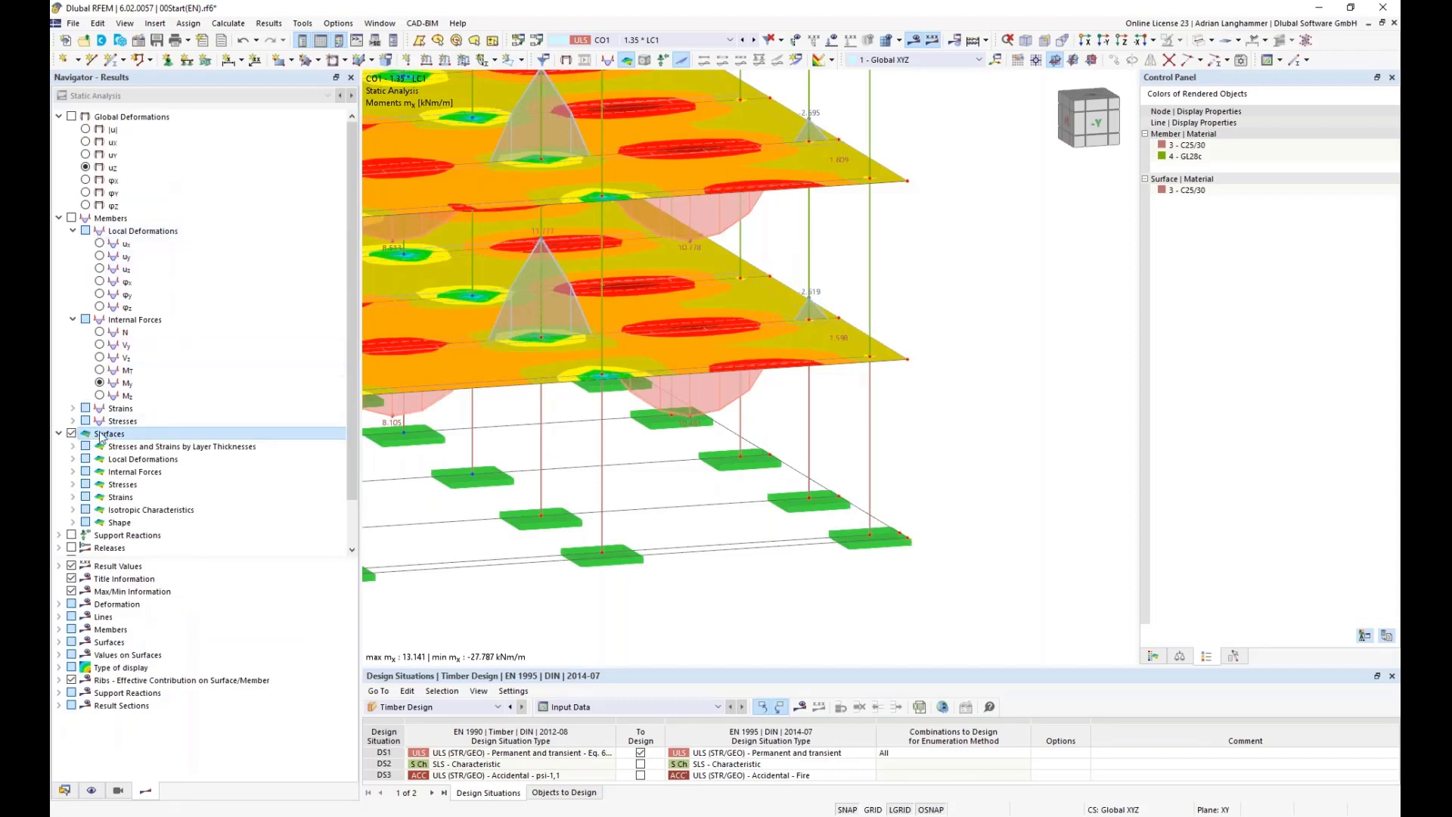
click(71, 434)
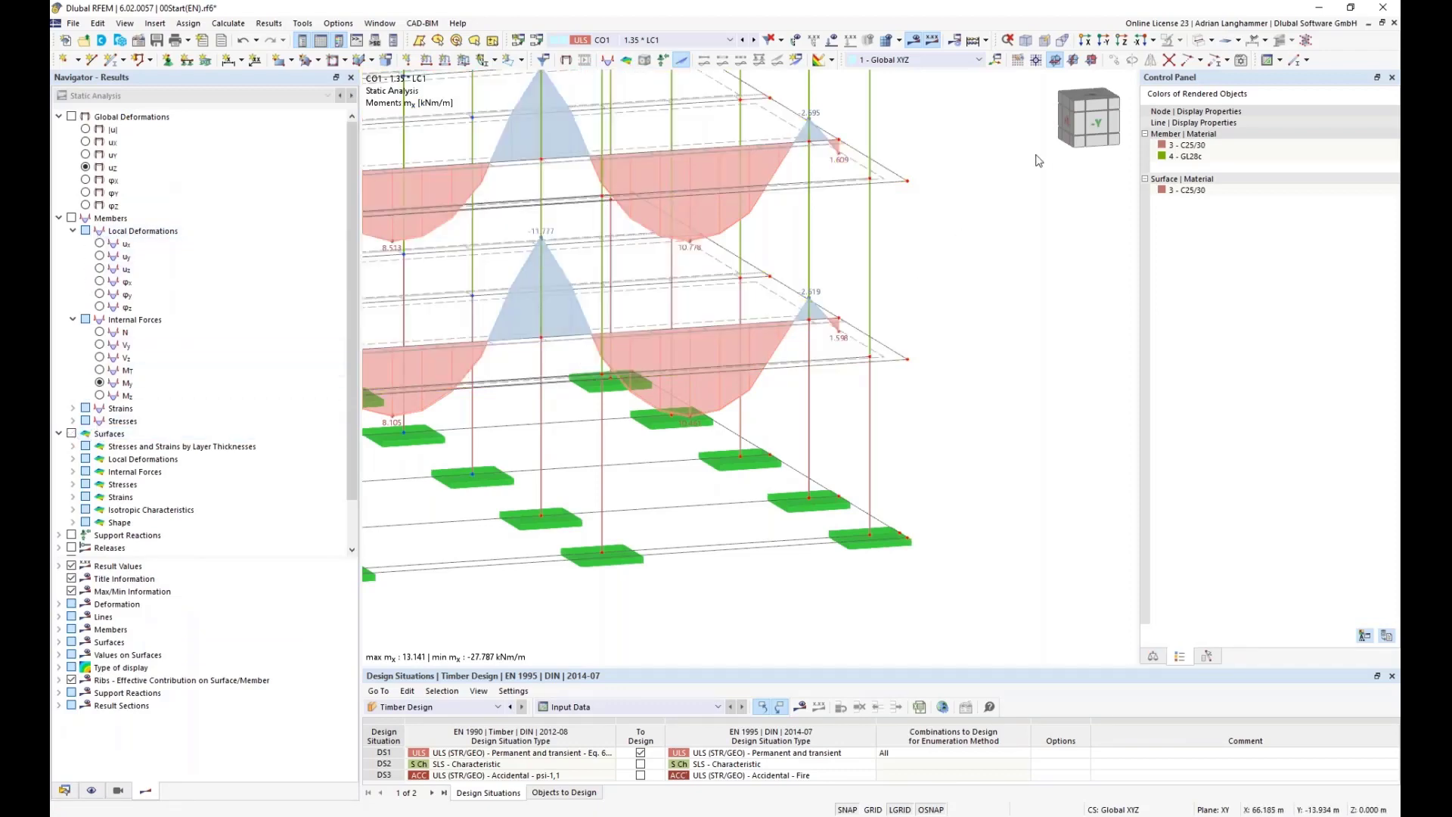
click(1096, 124)
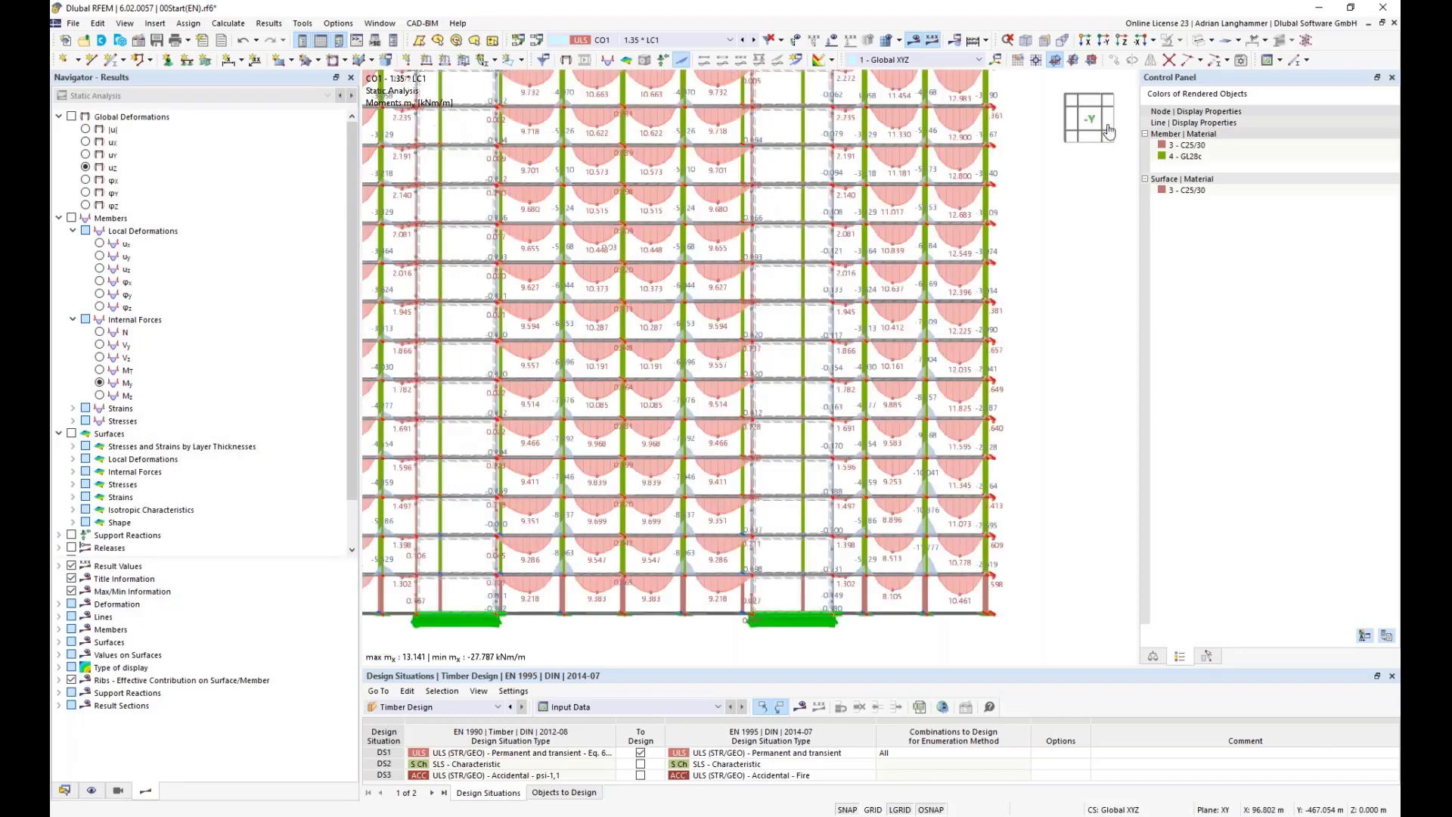
middle_drag(1032, 364, 980, 308)
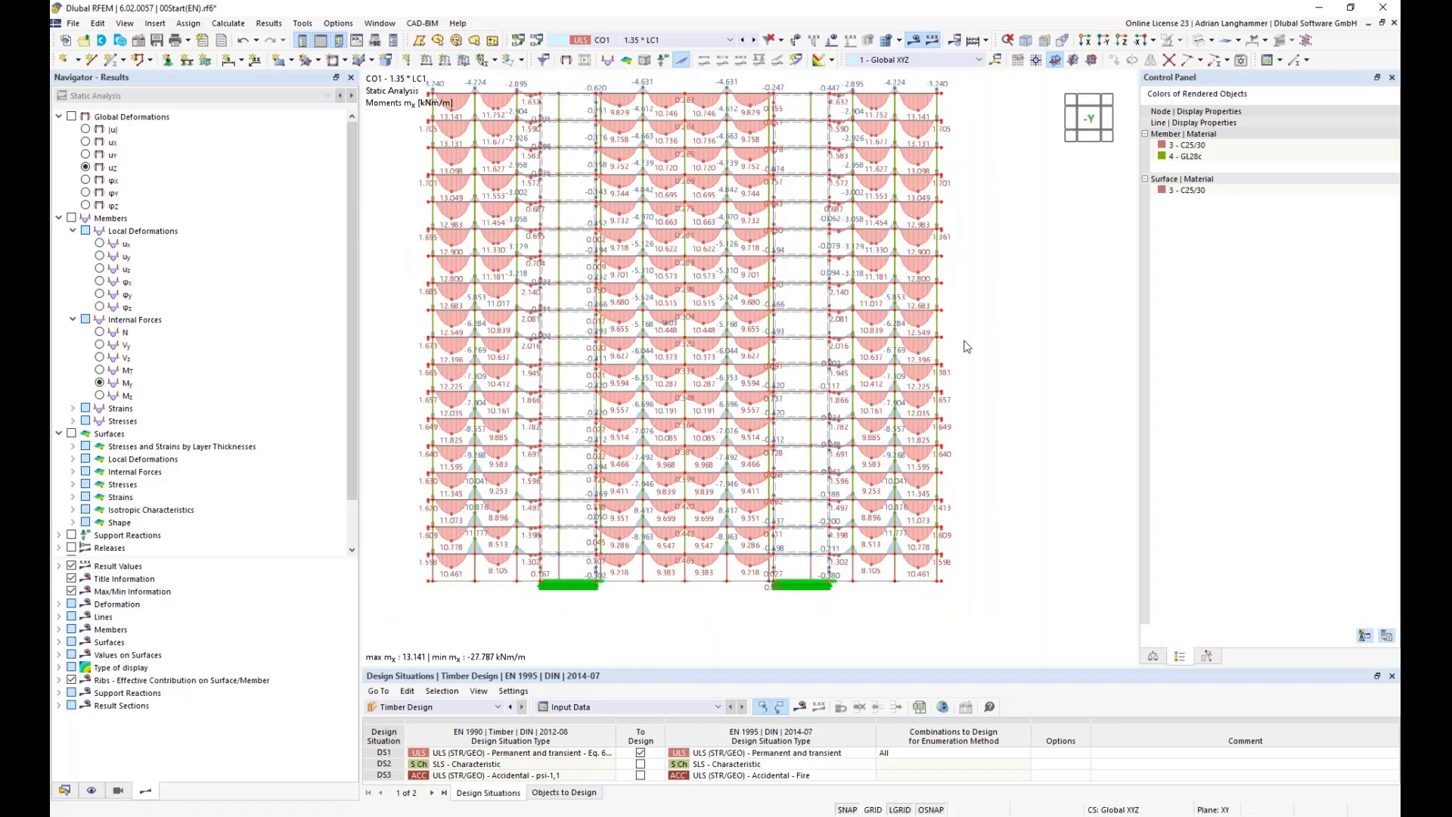
middle_drag(1008, 231, 985, 248)
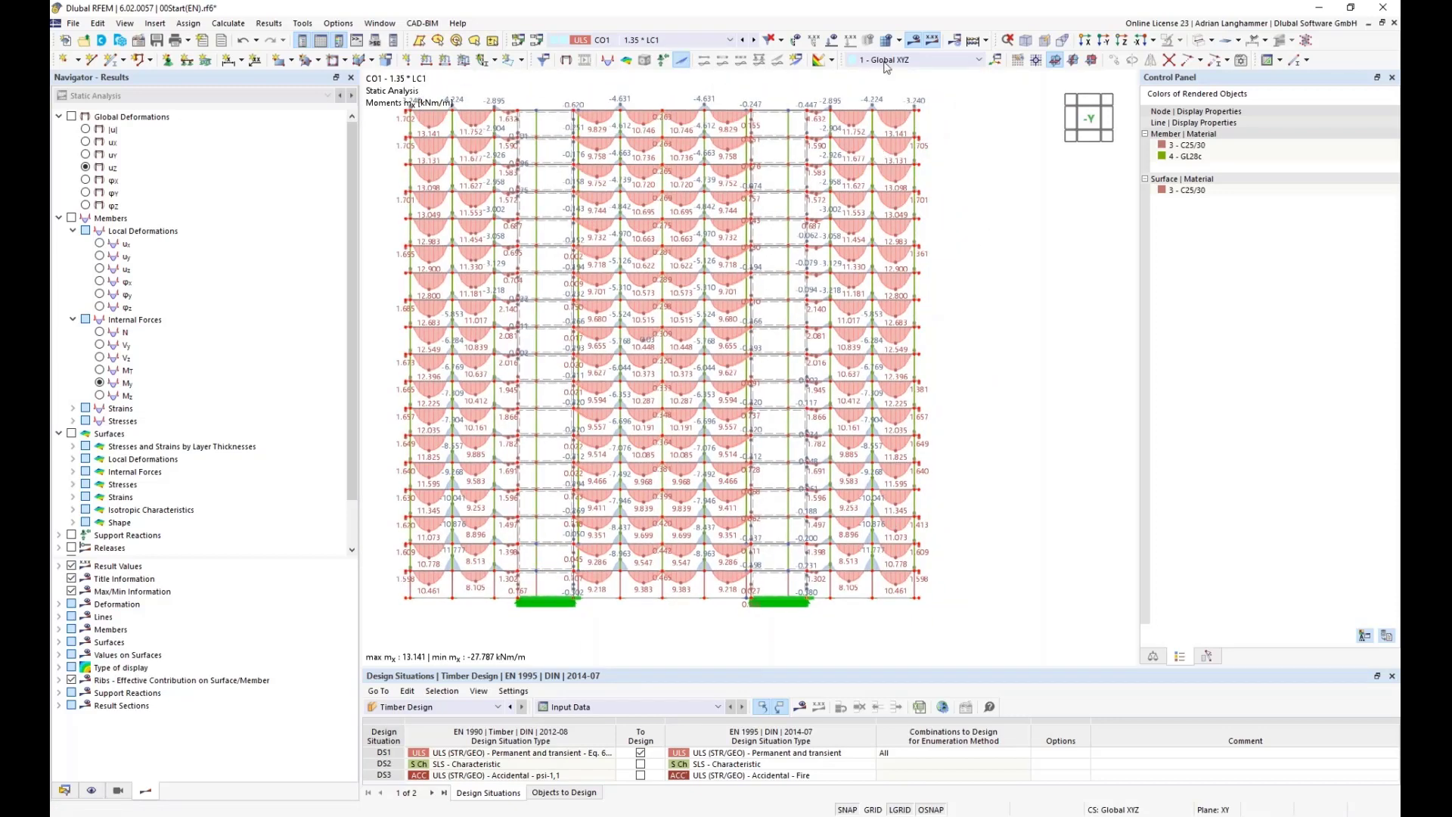
Examine the list of load combinations and the mx moment diagrams above the columns in the lowest storeys.
click(671, 44)
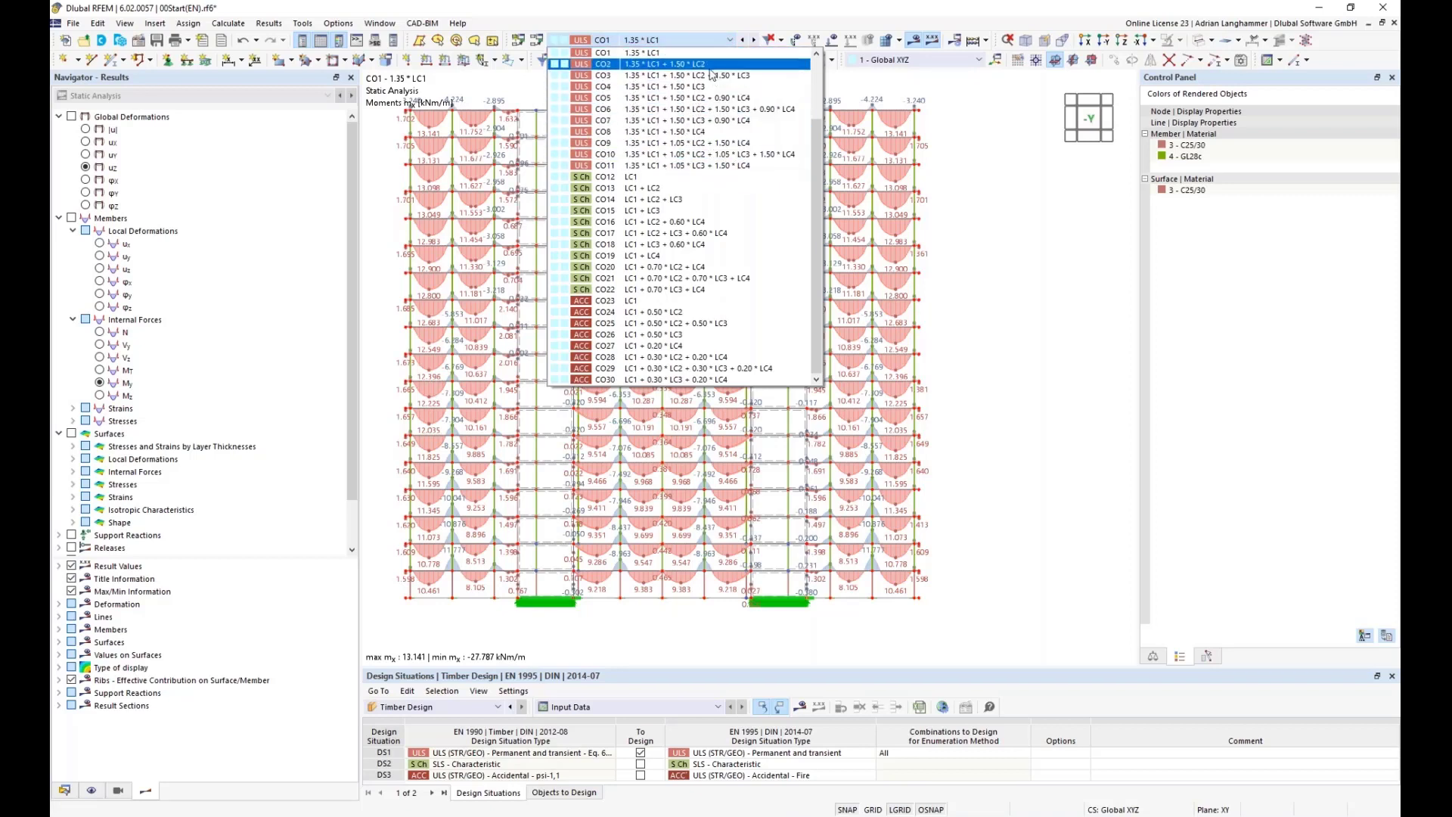
click(1350, 367)
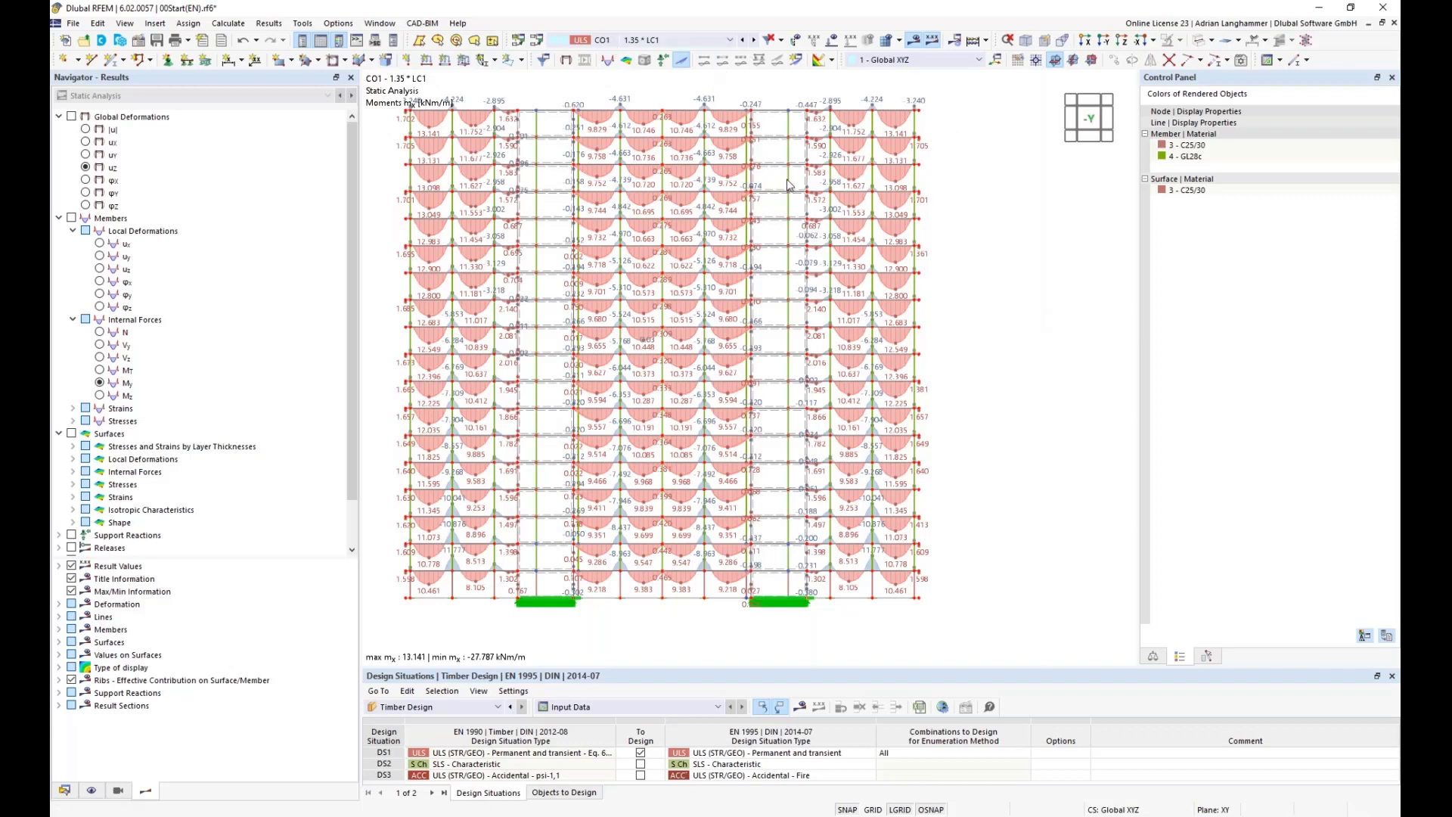
middle_drag(938, 265, 894, 276)
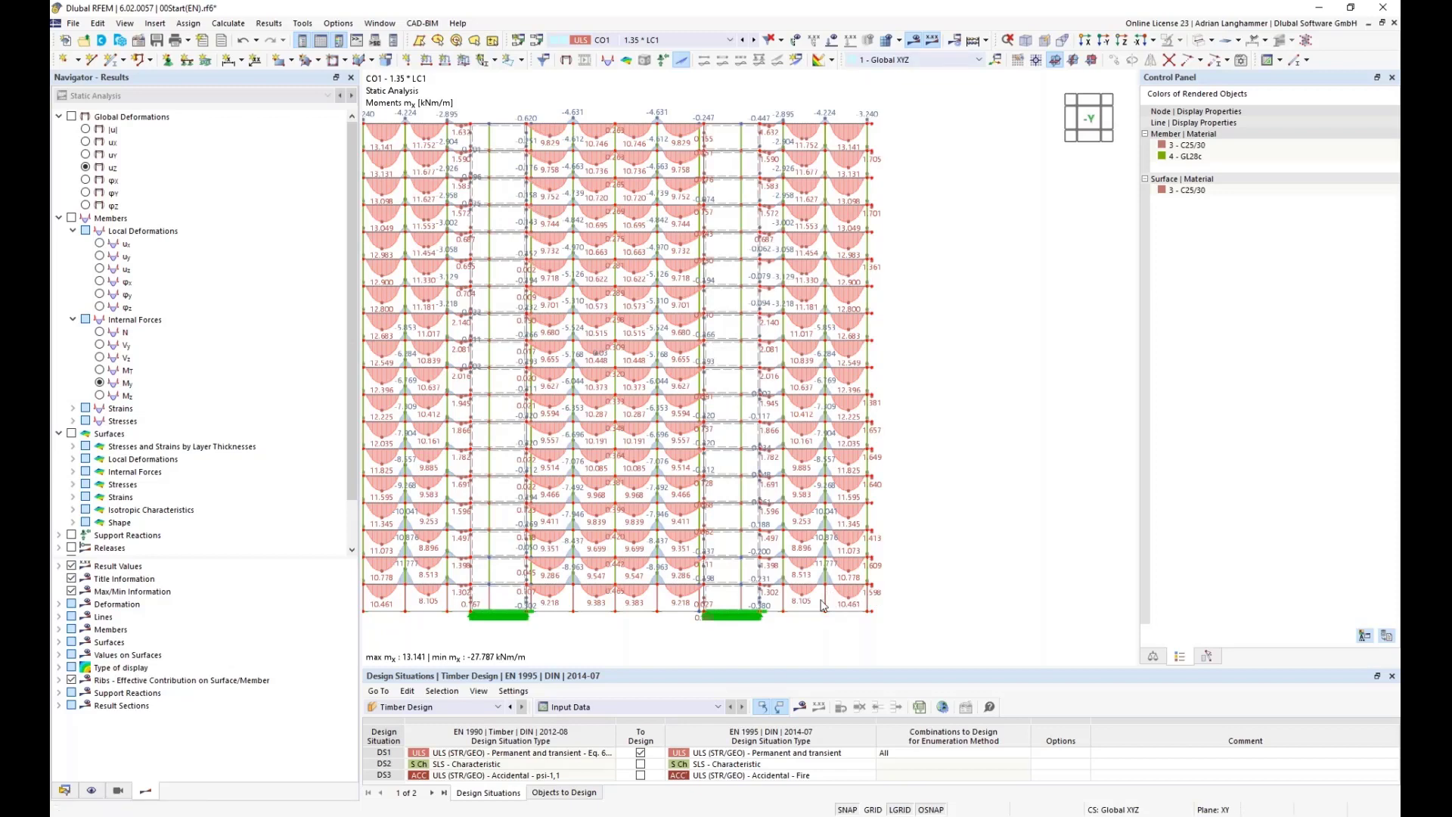
scroll(824, 605, up, 3)
scroll(697, 598, up, 1)
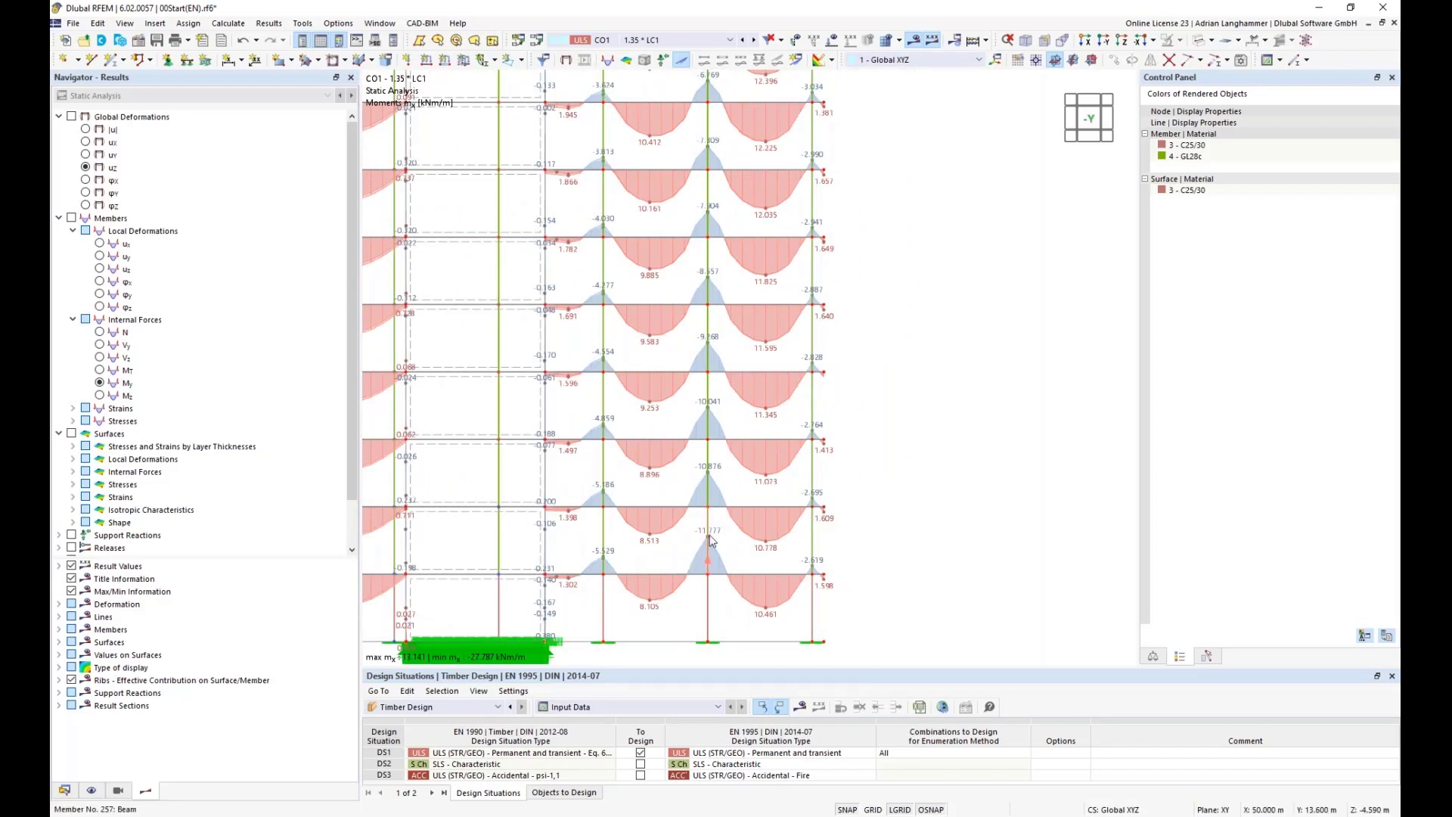
Compare the mx moment diagrams above the columns between the lowest and the topmost storeys along the result section.
mouse_move(711, 540)
middle_drag(914, 328, 904, 495)
middle_drag(875, 234, 875, 575)
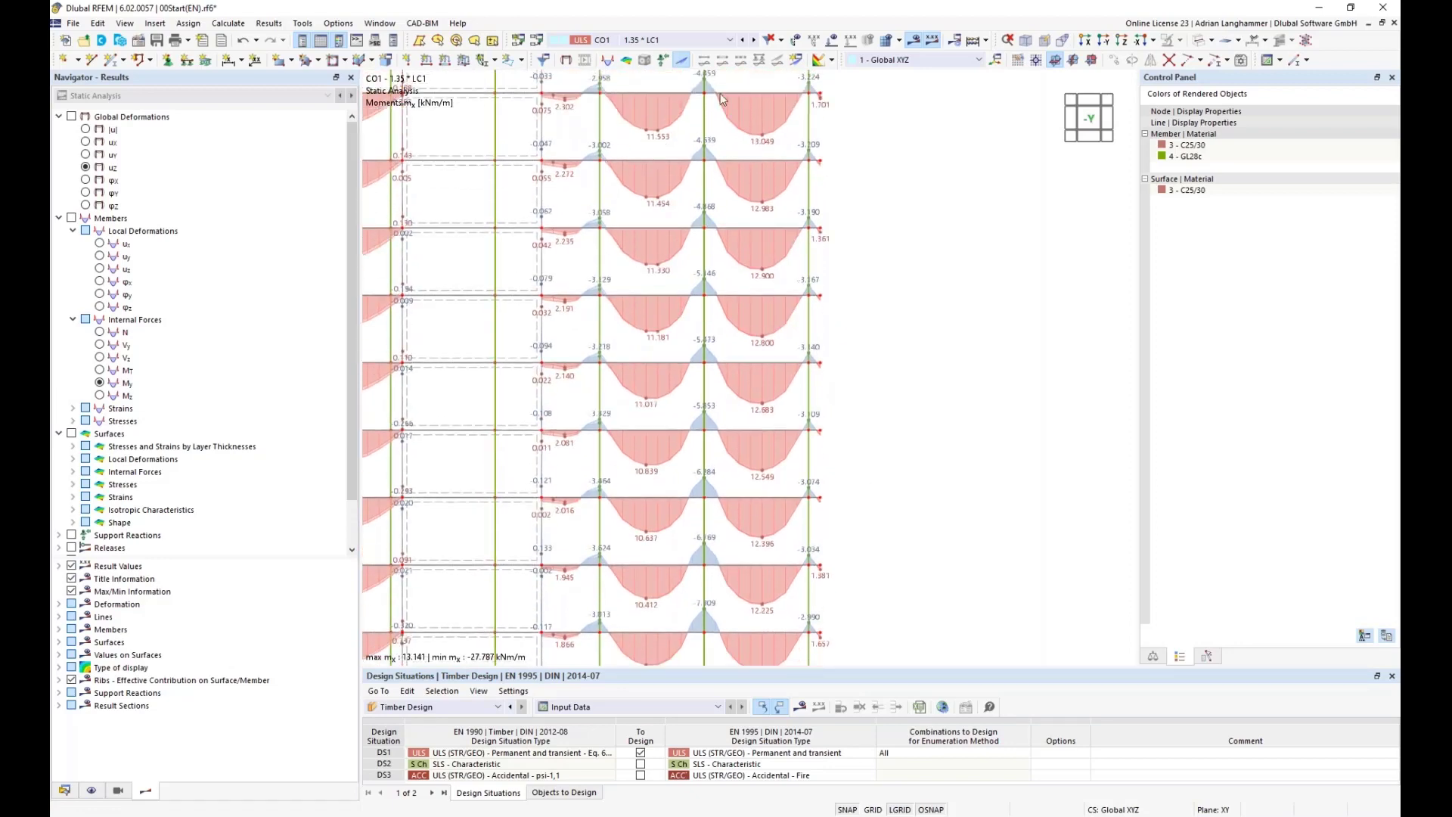
middle_drag(891, 428, 892, 192)
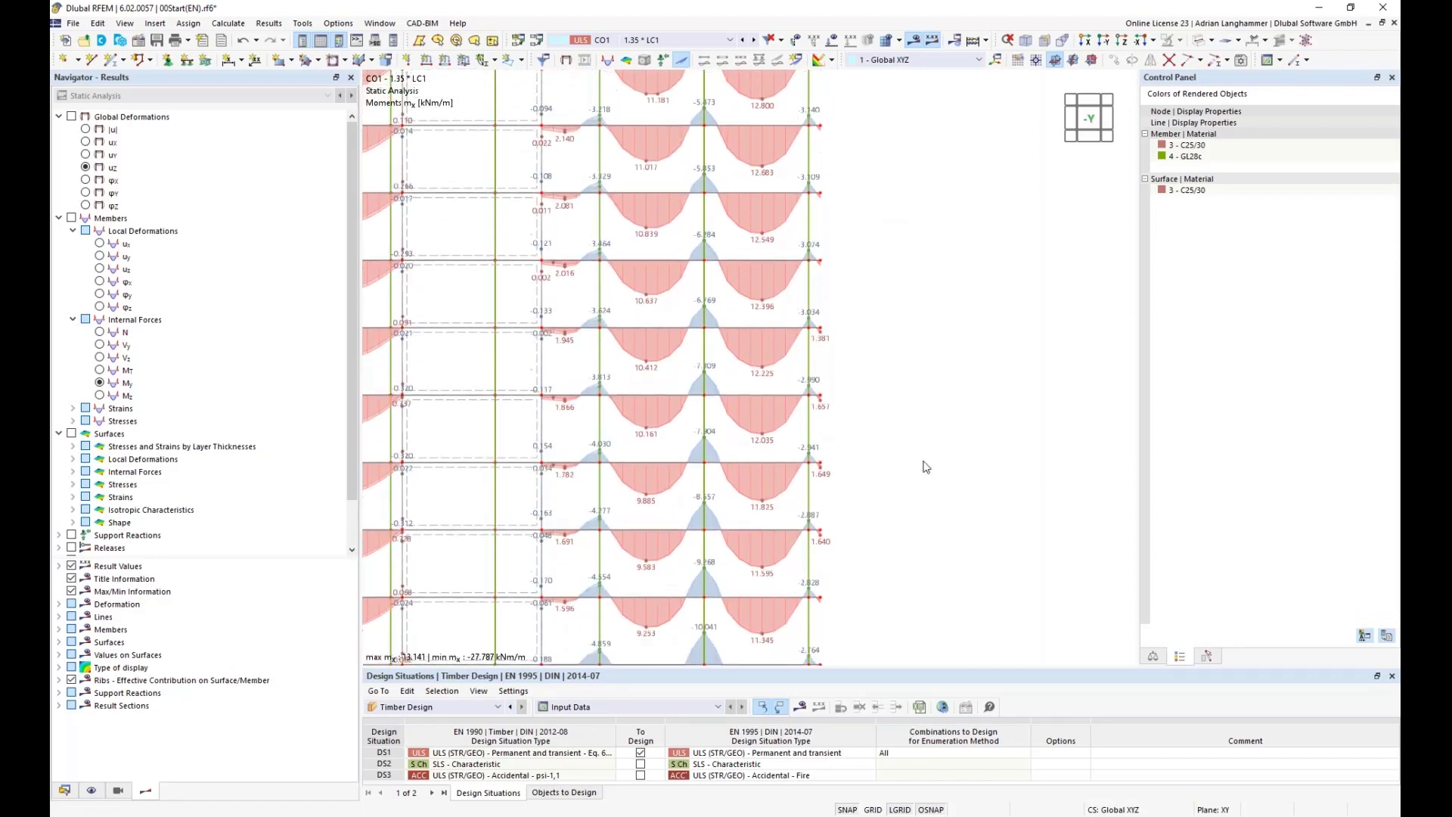
middle_drag(926, 467, 885, 411)
middle_drag(927, 282, 915, 569)
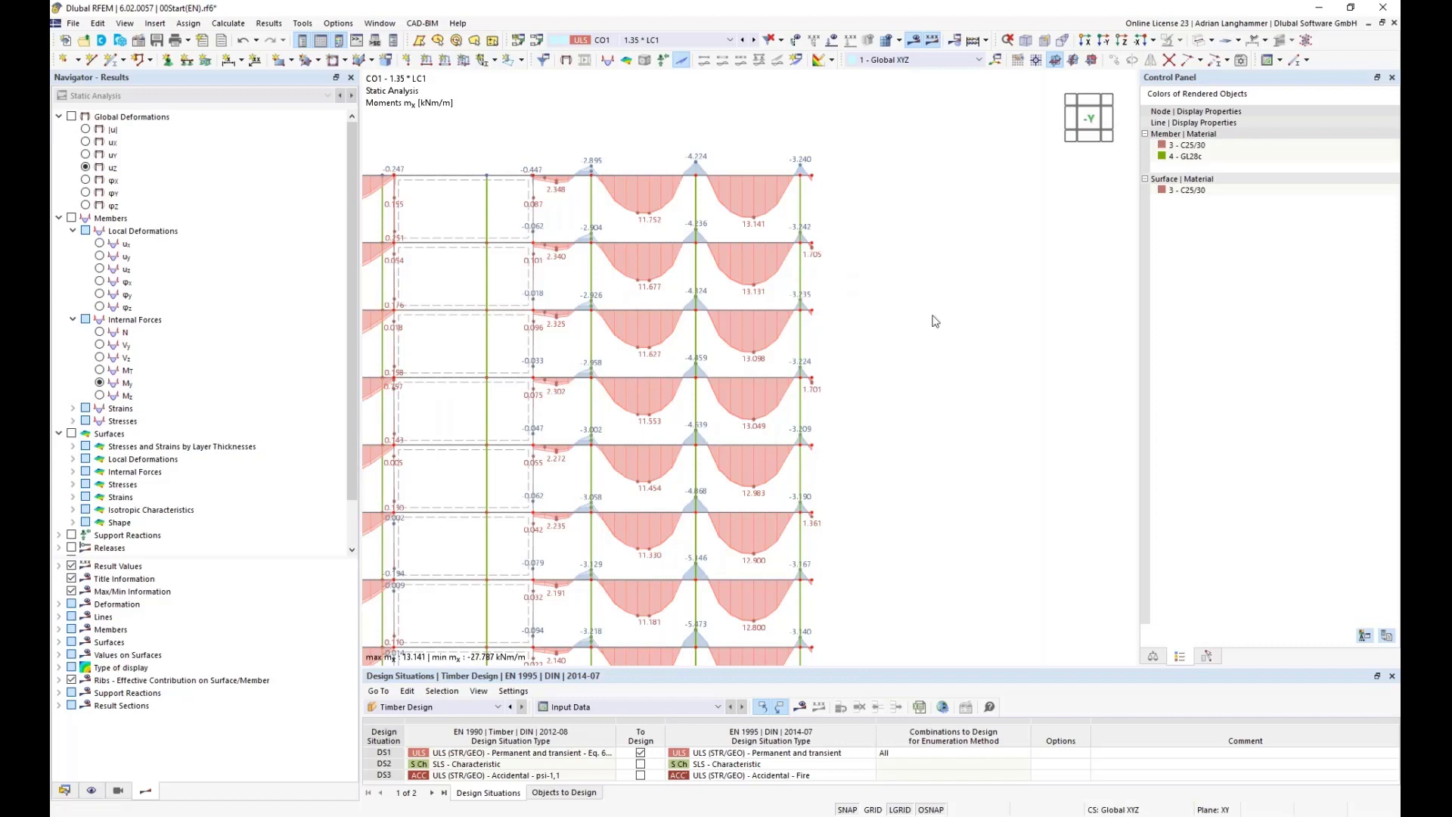
middle_drag(934, 310, 943, 274)
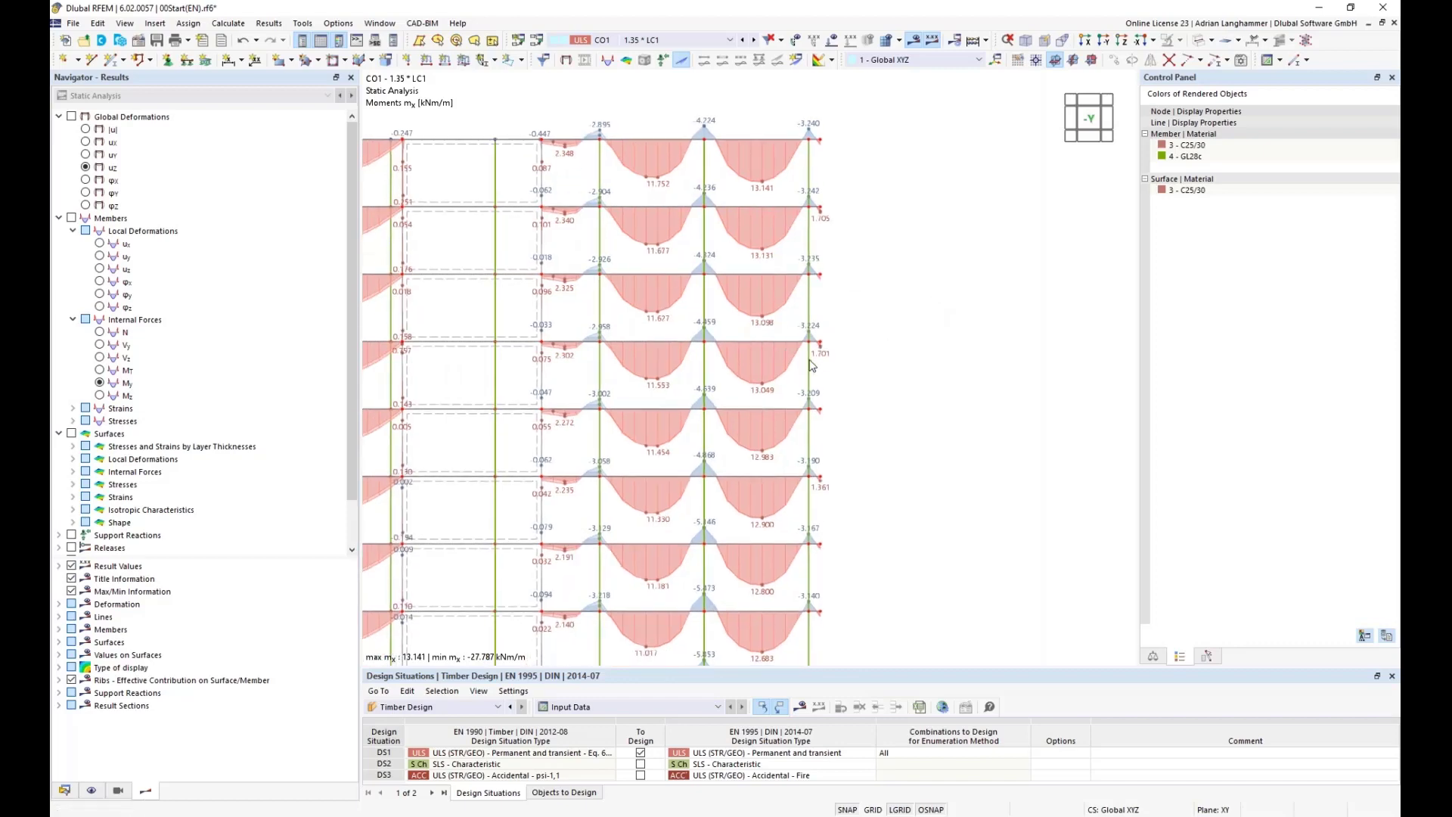
scroll(875, 376, down, 2)
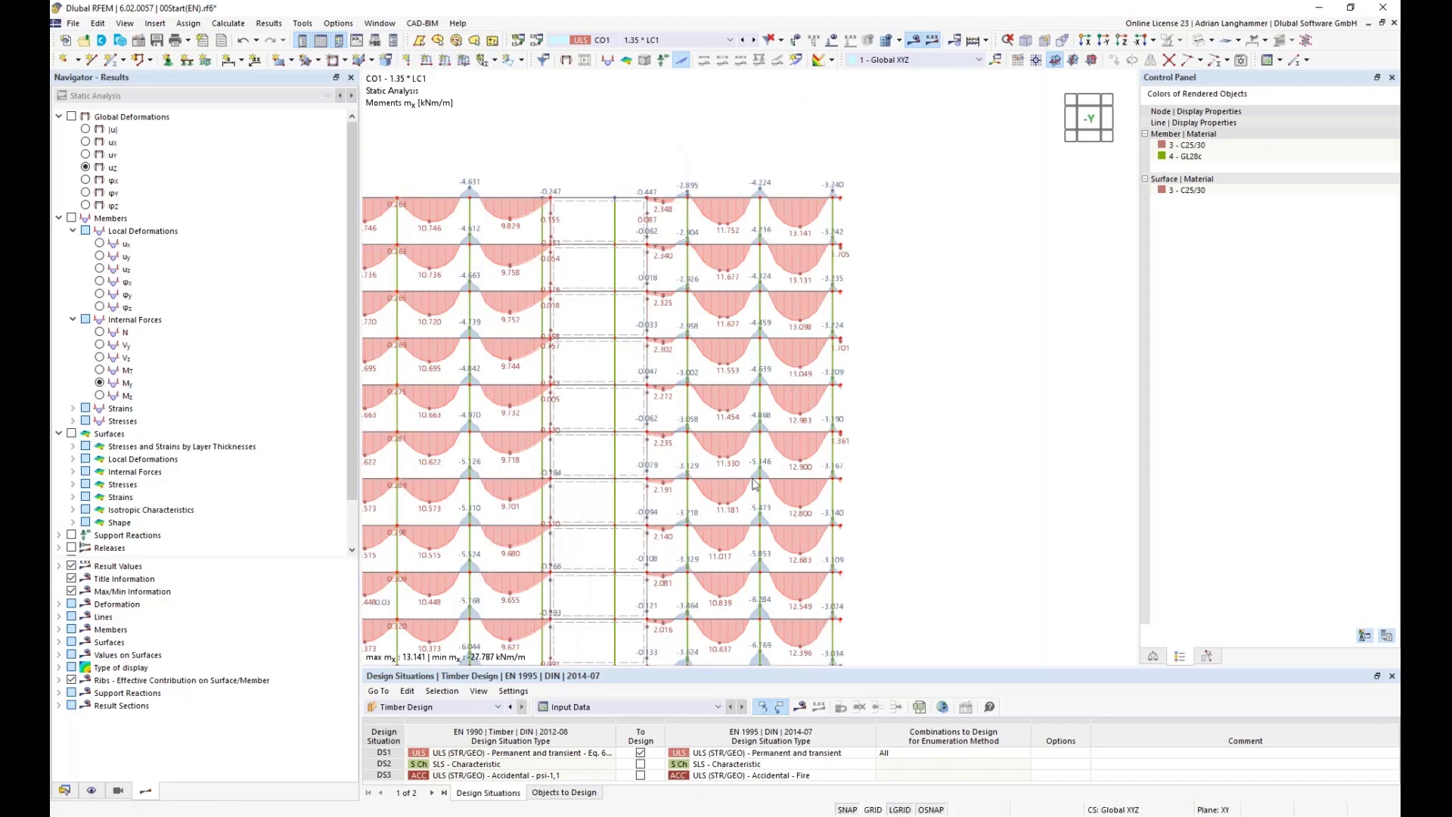
middle_drag(906, 416, 900, 373)
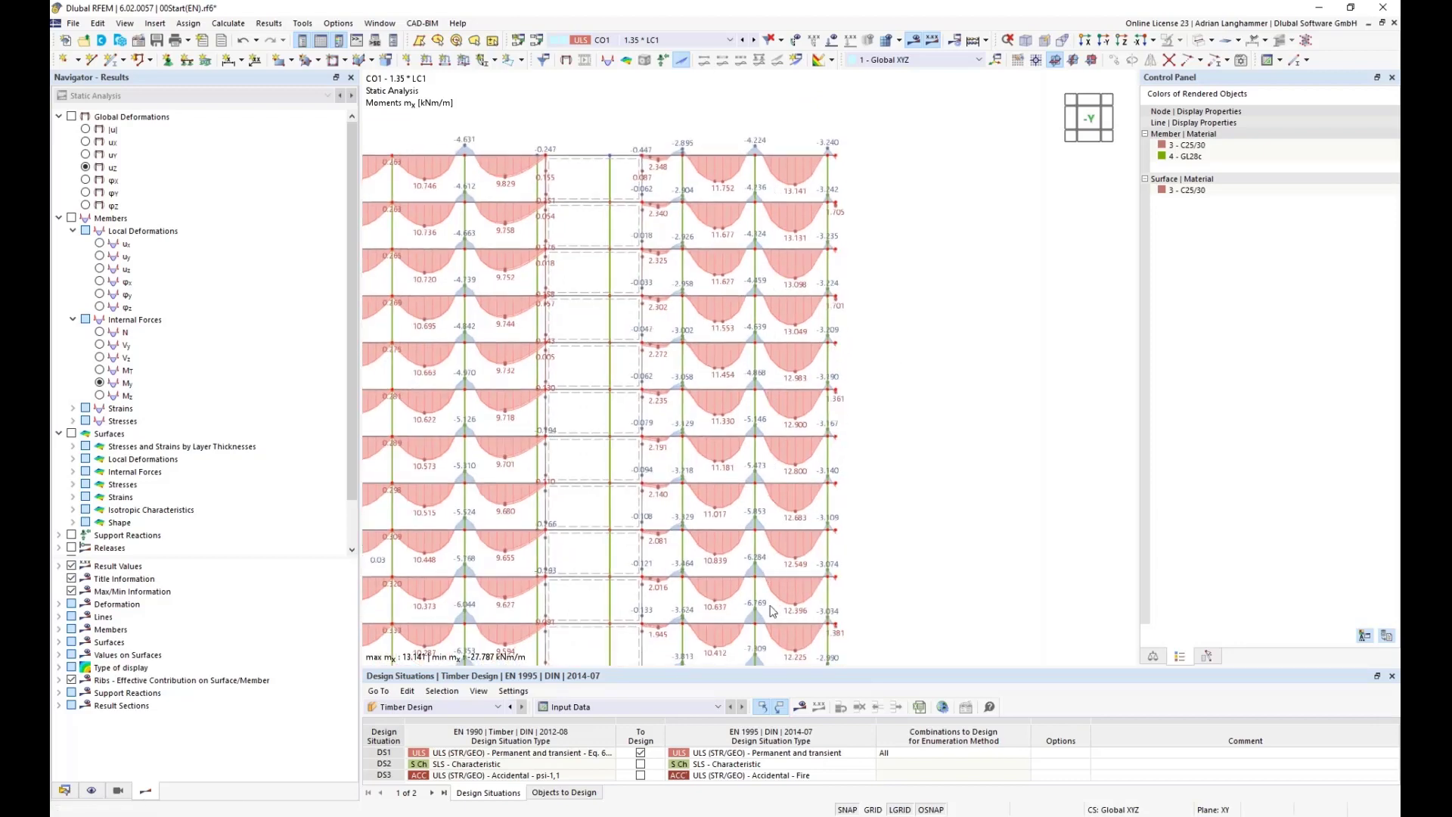
middle_drag(931, 481, 910, 422)
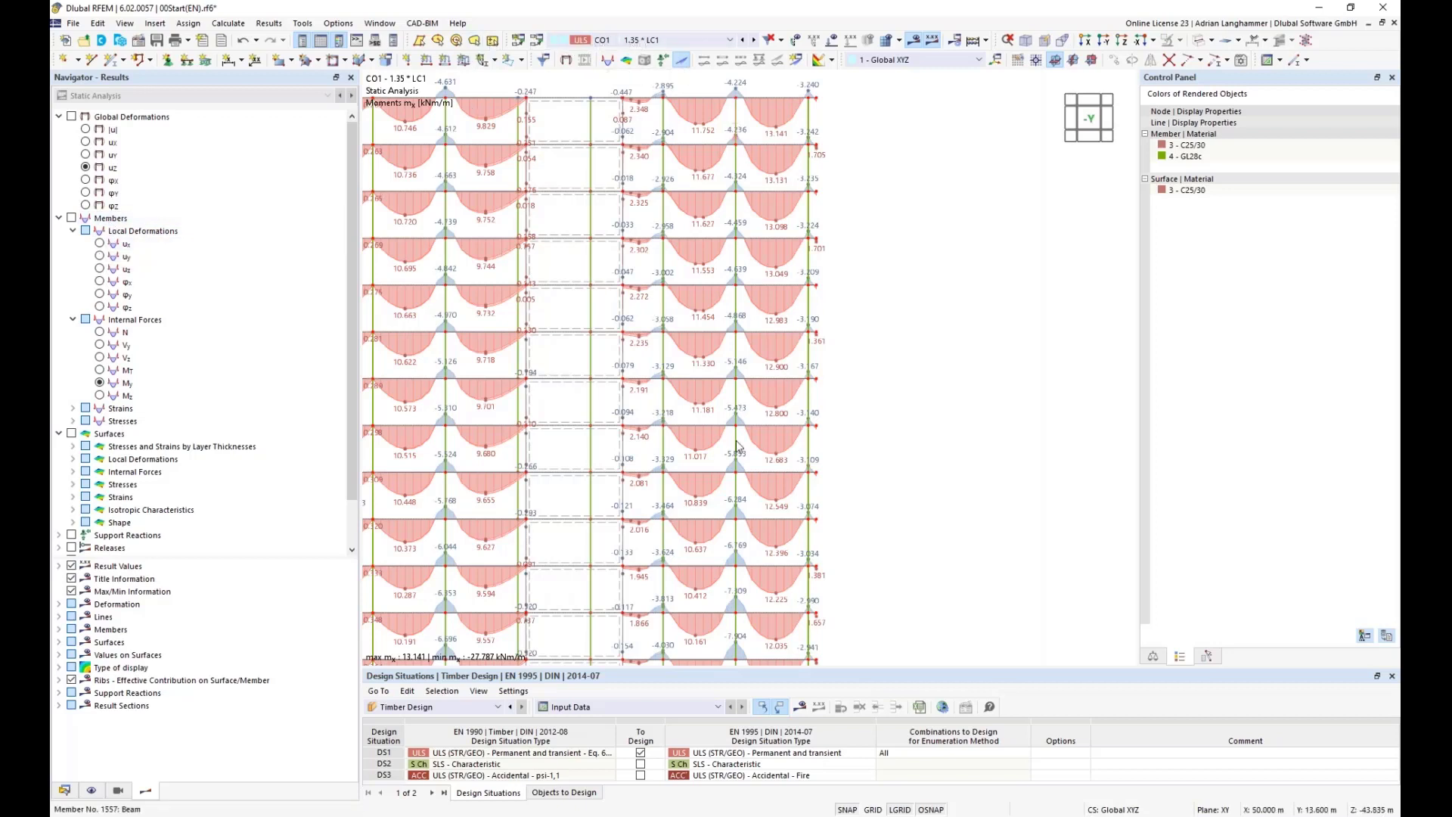
Display the members' local deformations ux and hide the result section diagrams to inspect the axial column displacements alone.
click(99, 243)
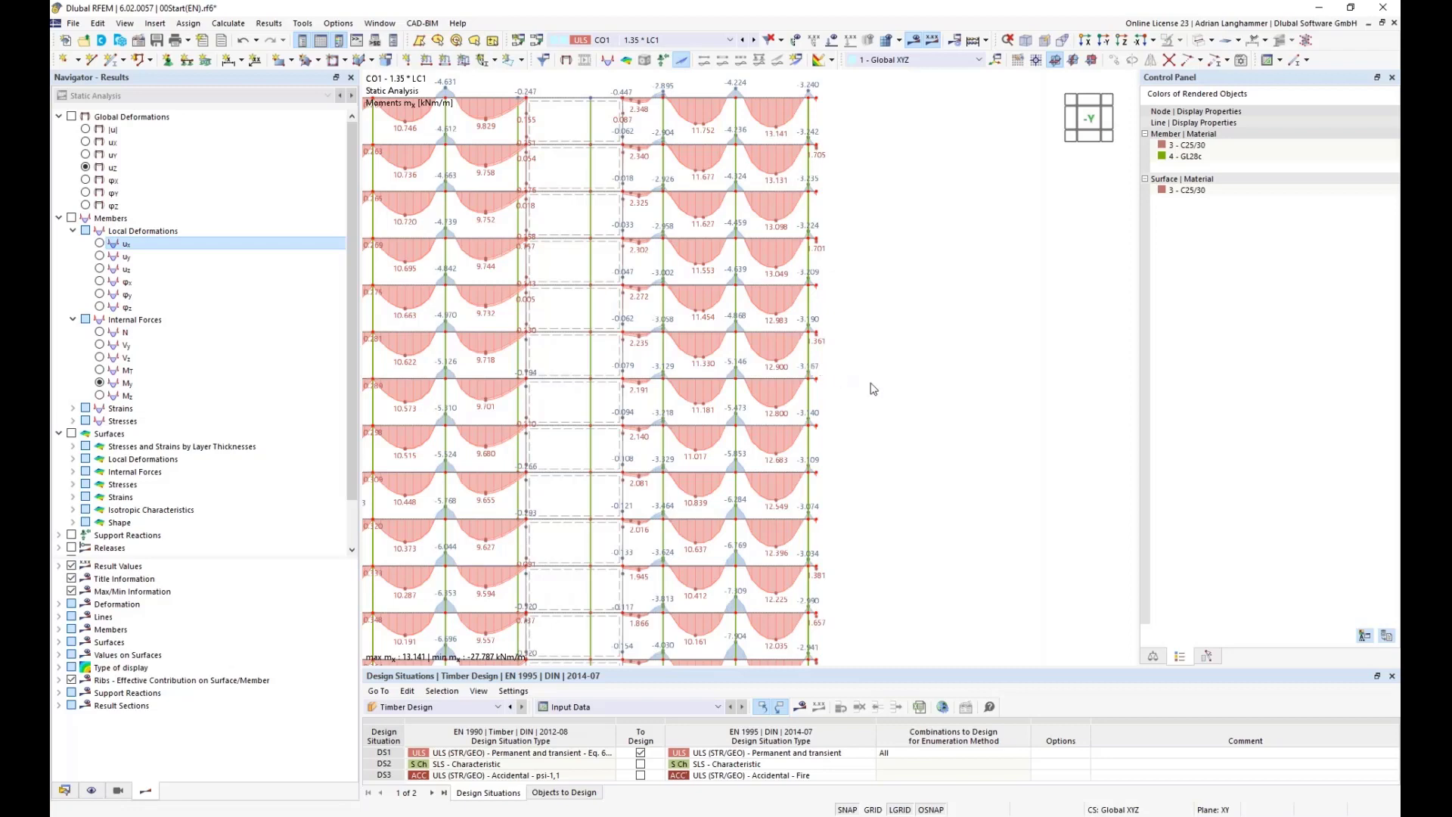
scroll(918, 422, down, 1)
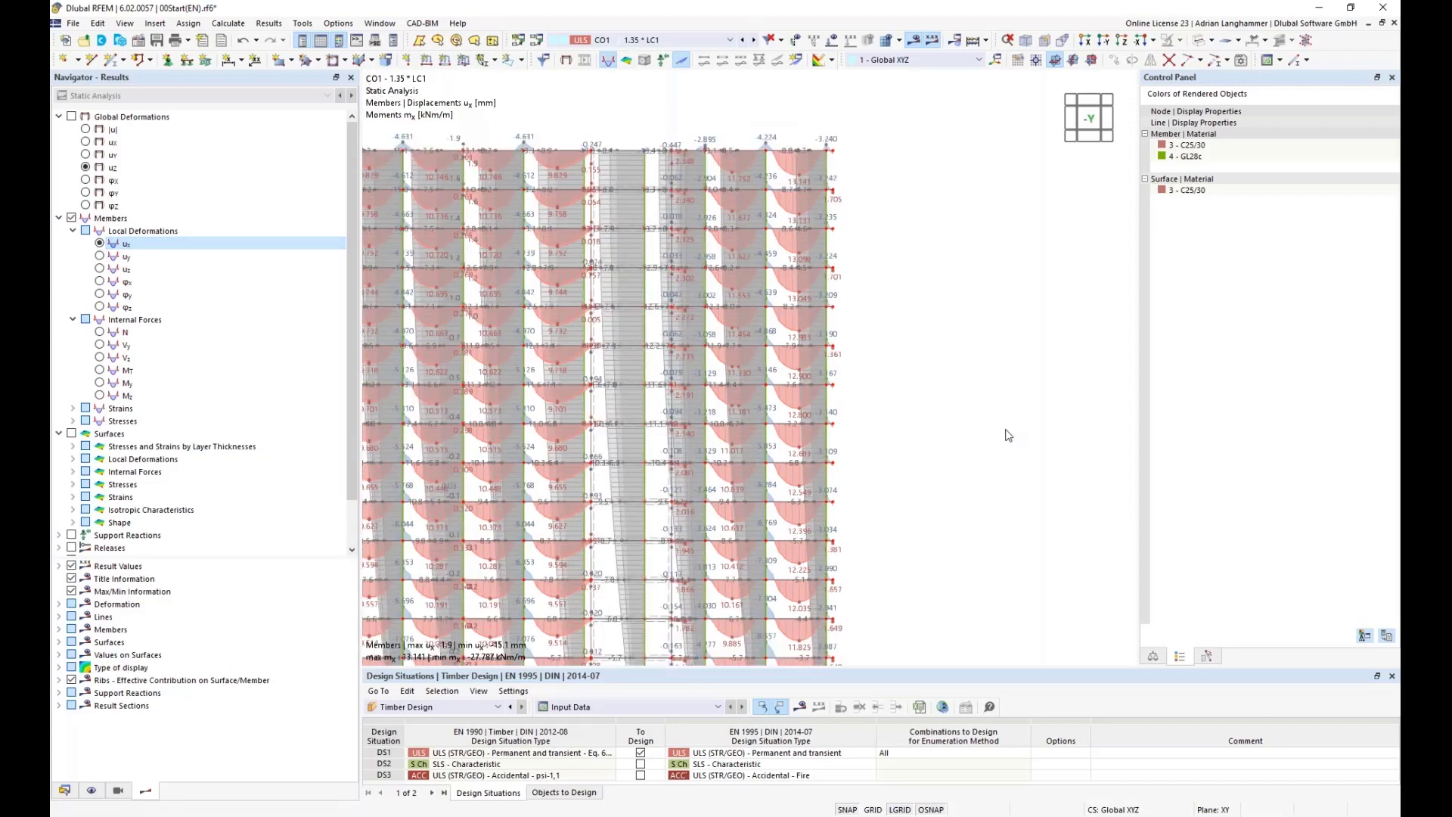
ctrl+middle_drag(1008, 436, 798, 671)
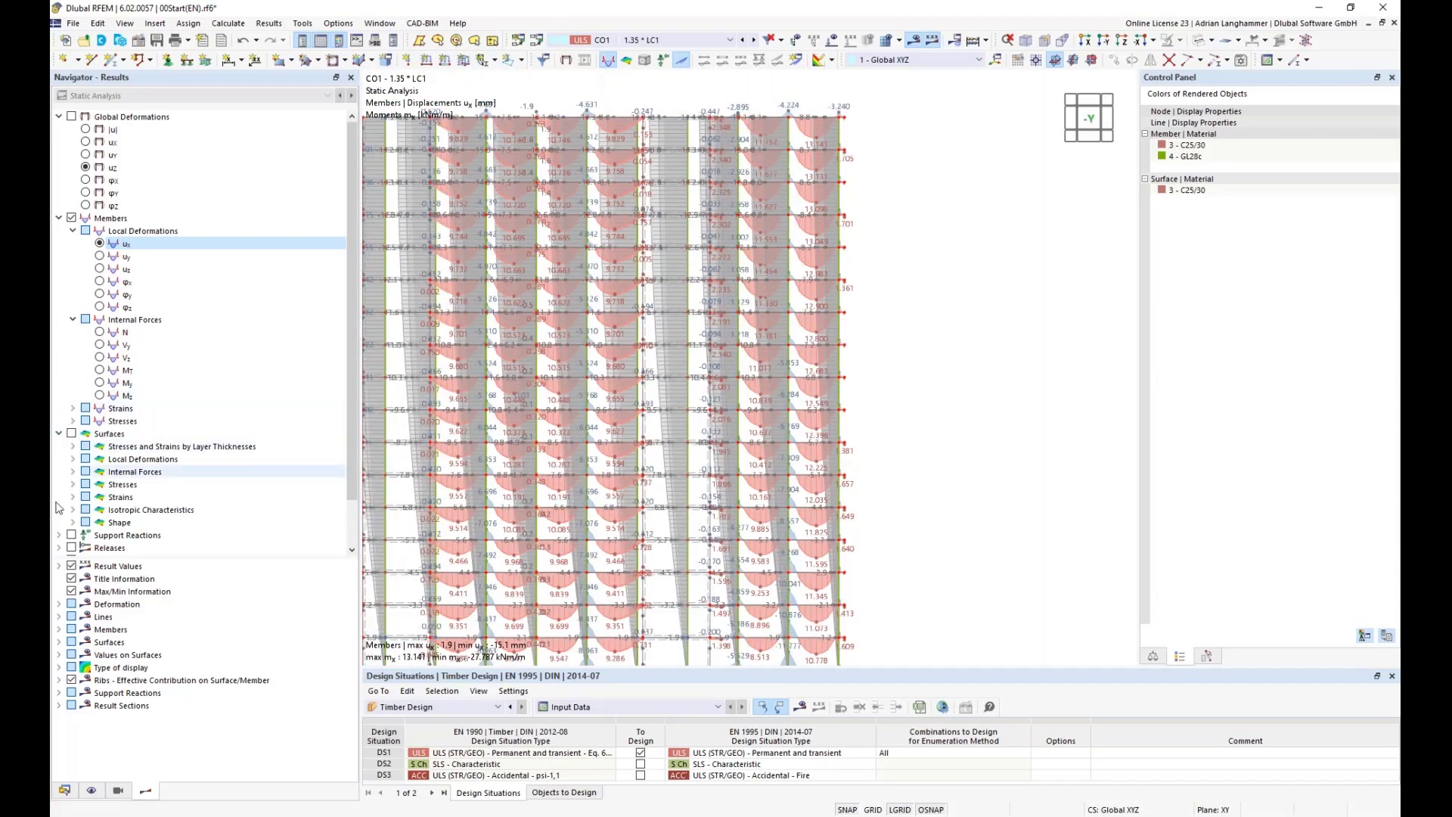
scroll(73, 533, down, 2)
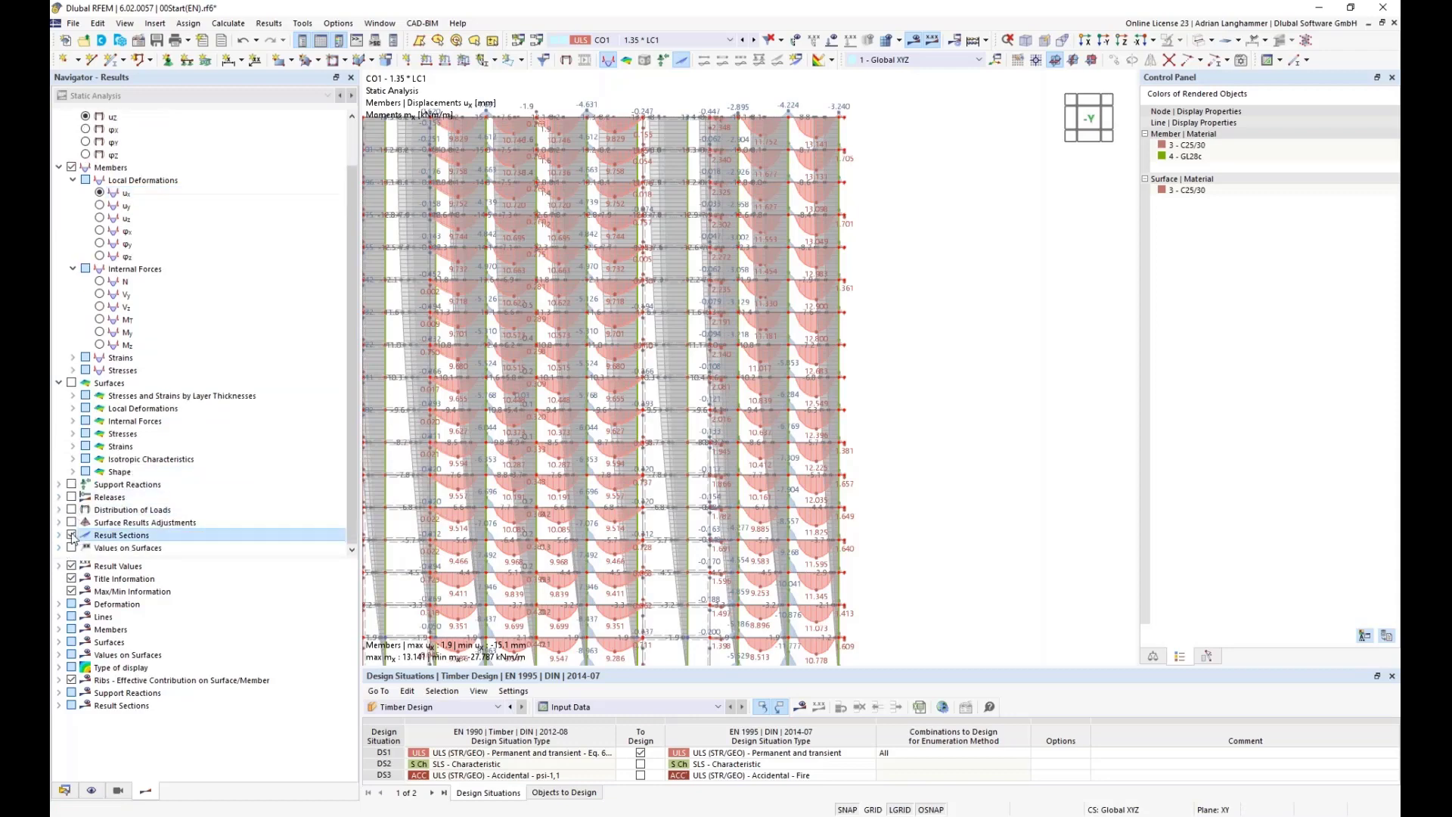
click(71, 535)
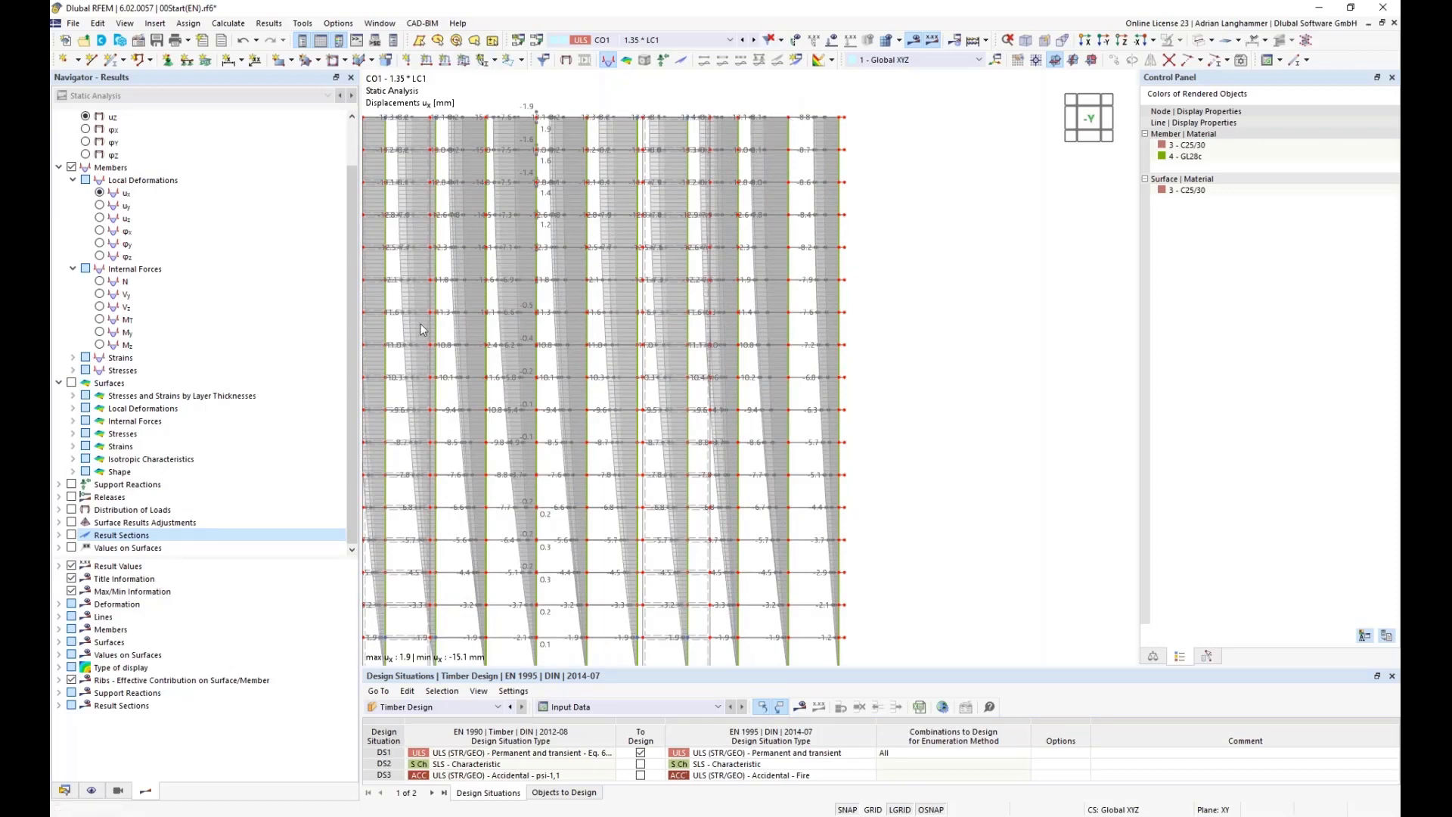
Show the result section moments again, hide the member results, and examine the mx diagrams over the full building height.
click(72, 535)
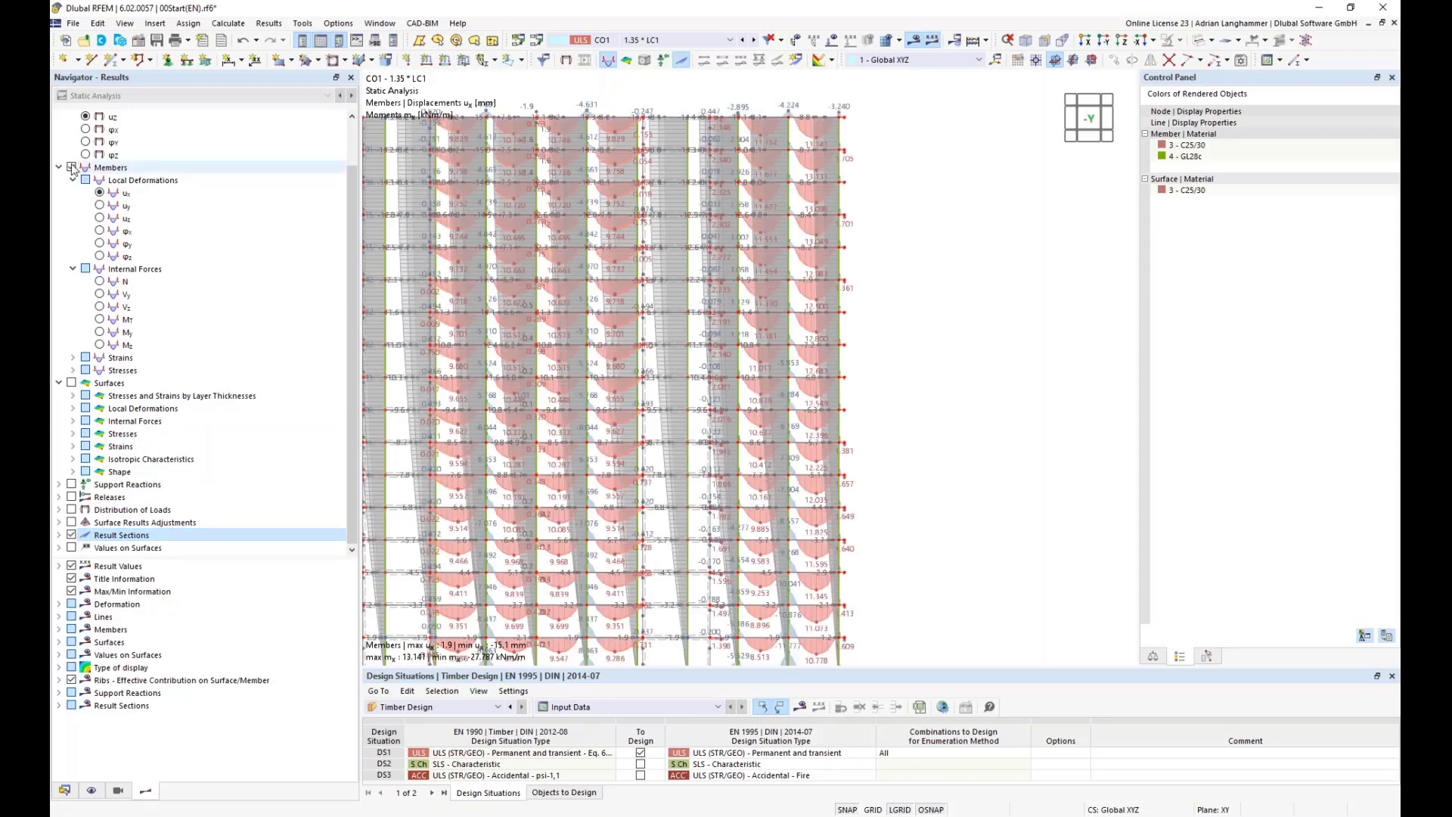
click(72, 168)
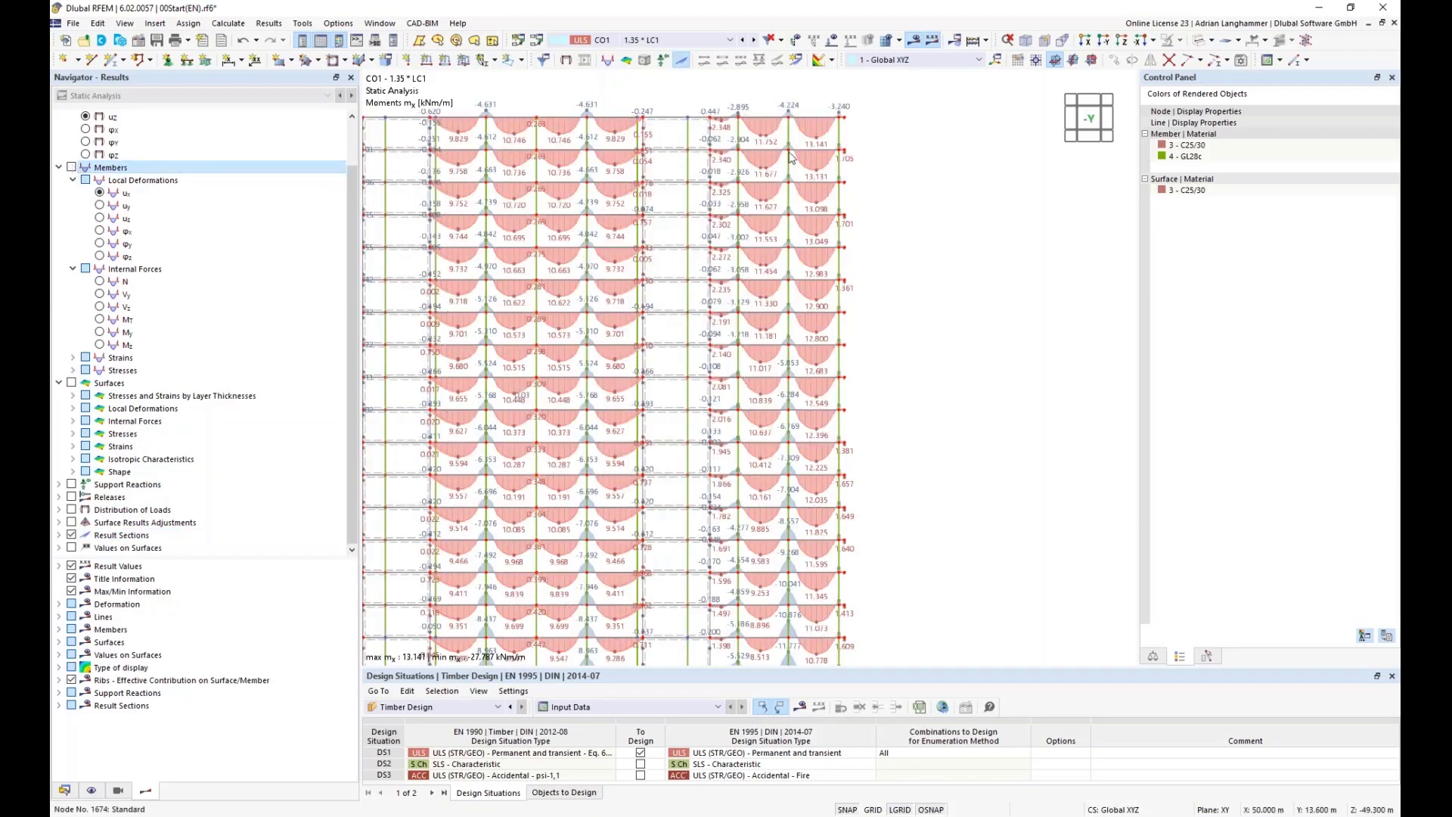
scroll(884, 200, up, 2)
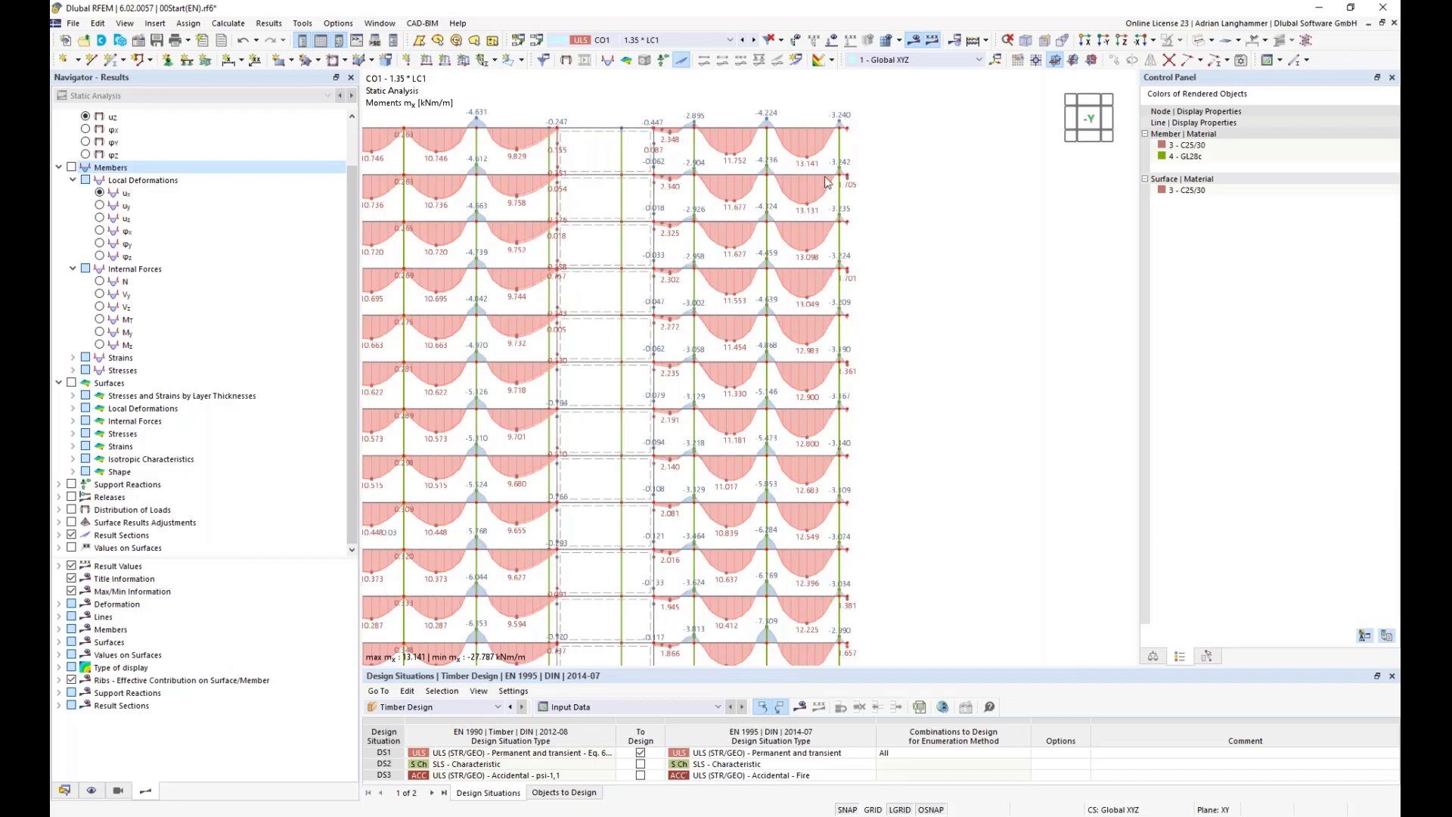
middle_drag(777, 153, 760, 135)
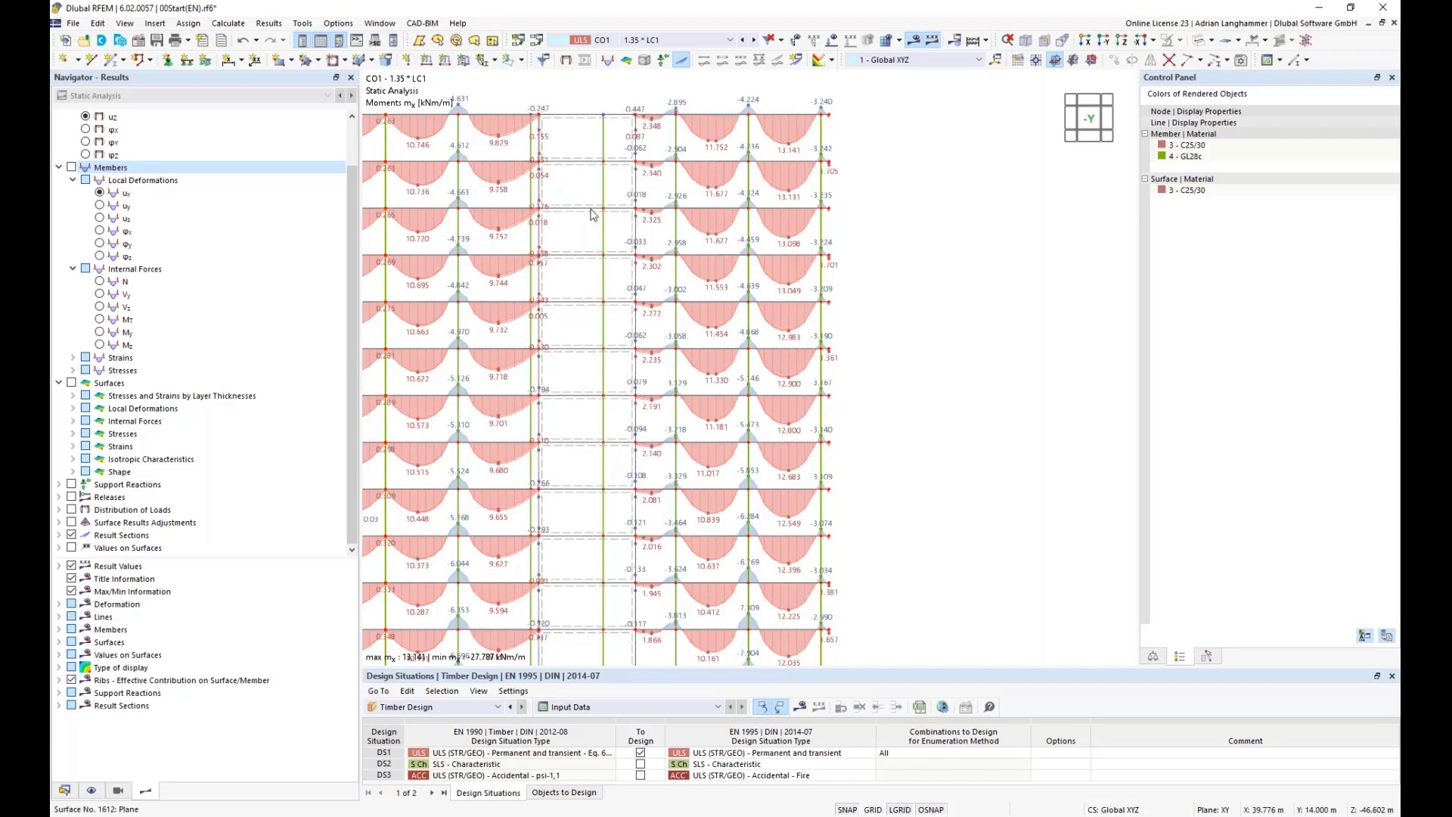
middle_drag(940, 311, 917, 311)
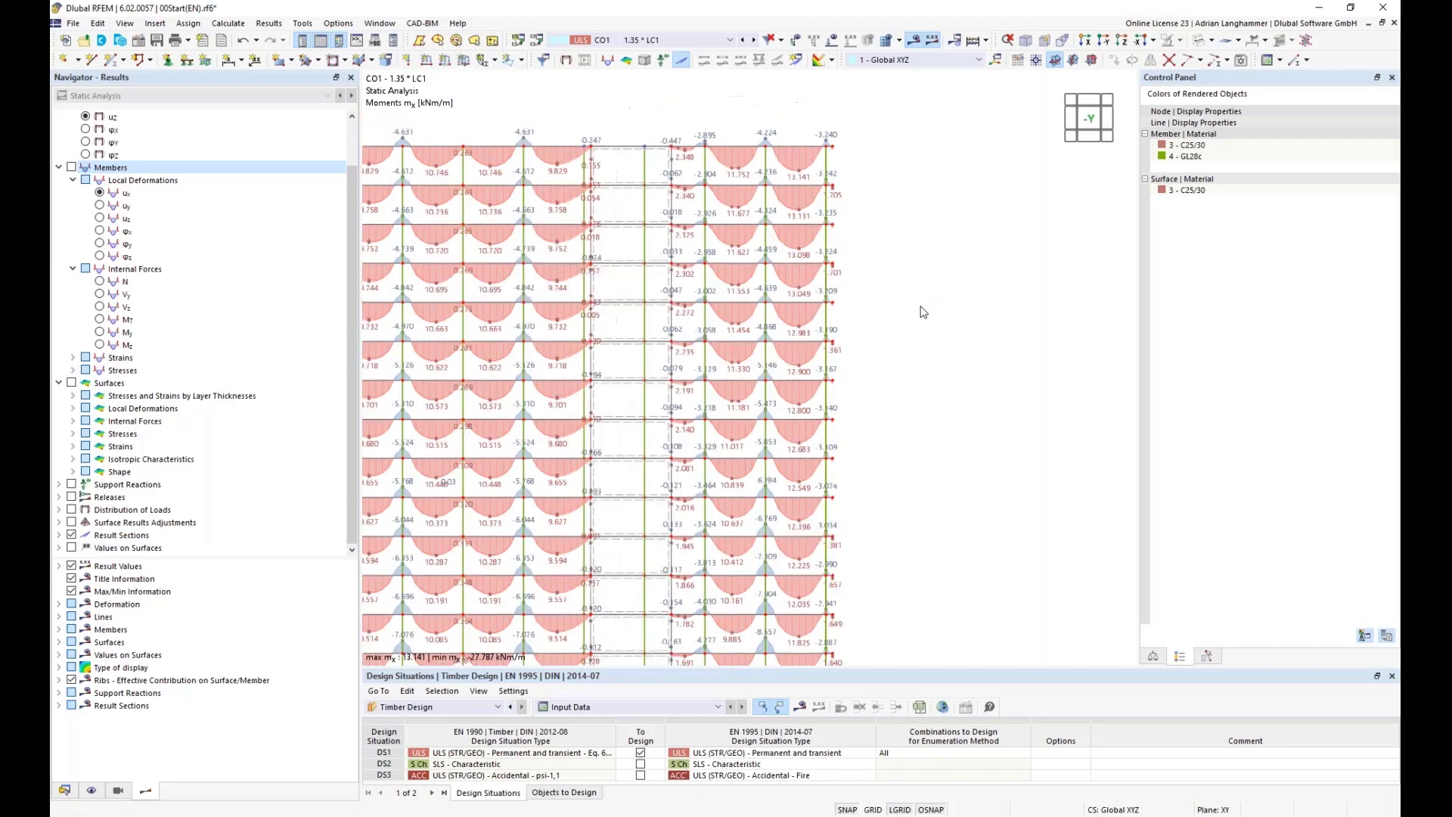
scroll(915, 315, down, 2)
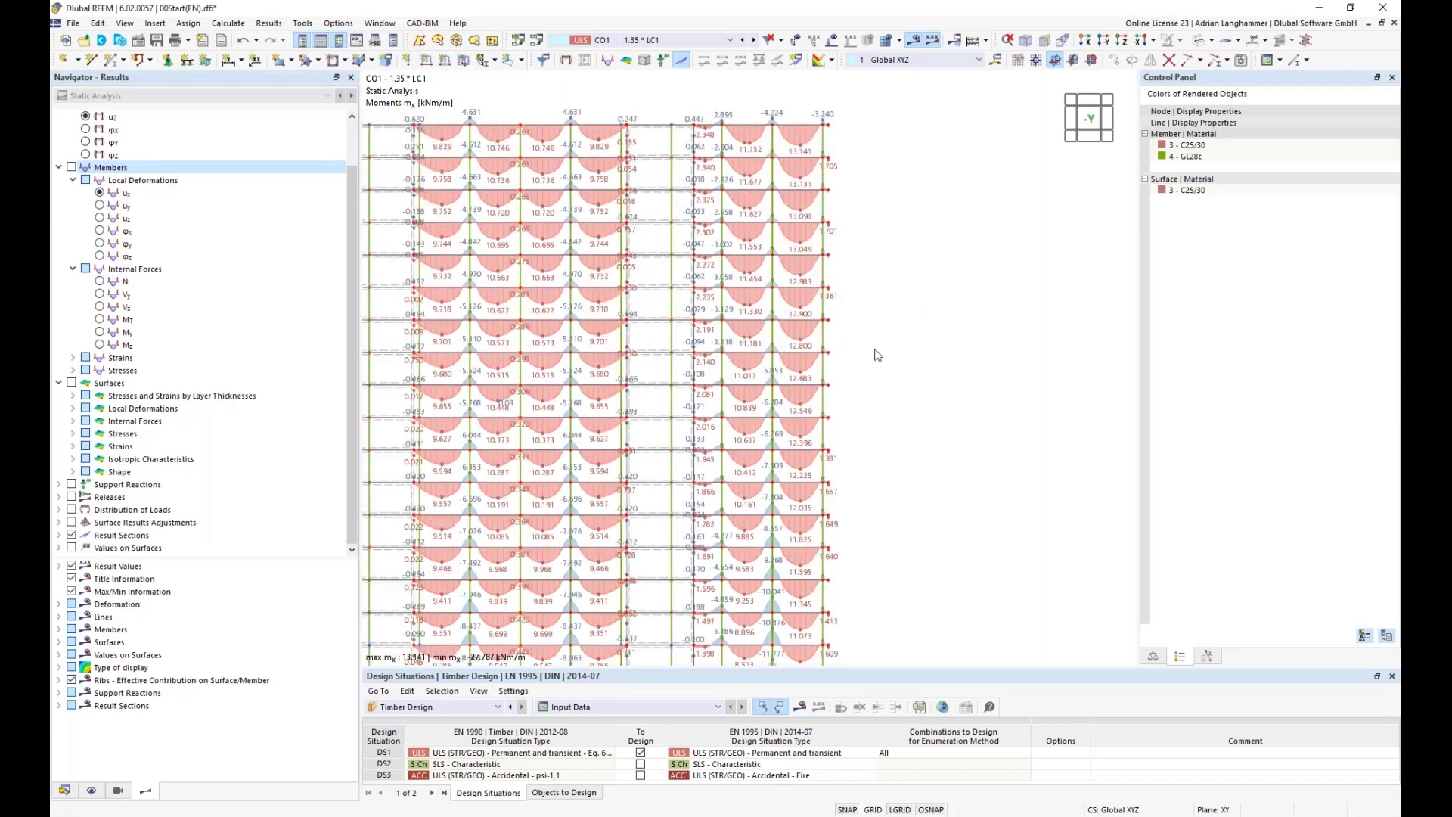
scroll(872, 324, down, 3)
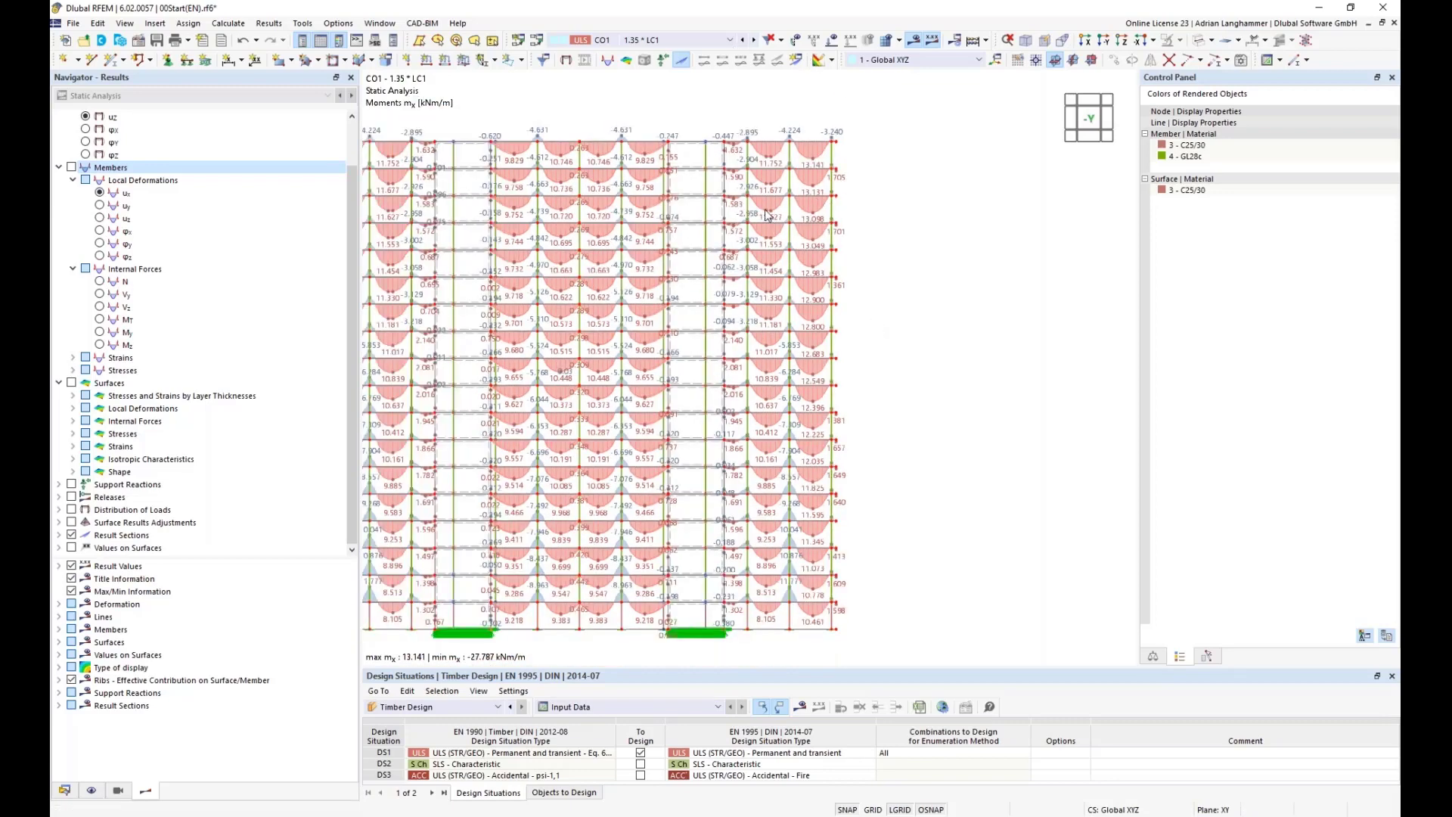
middle_drag(935, 305, 999, 246)
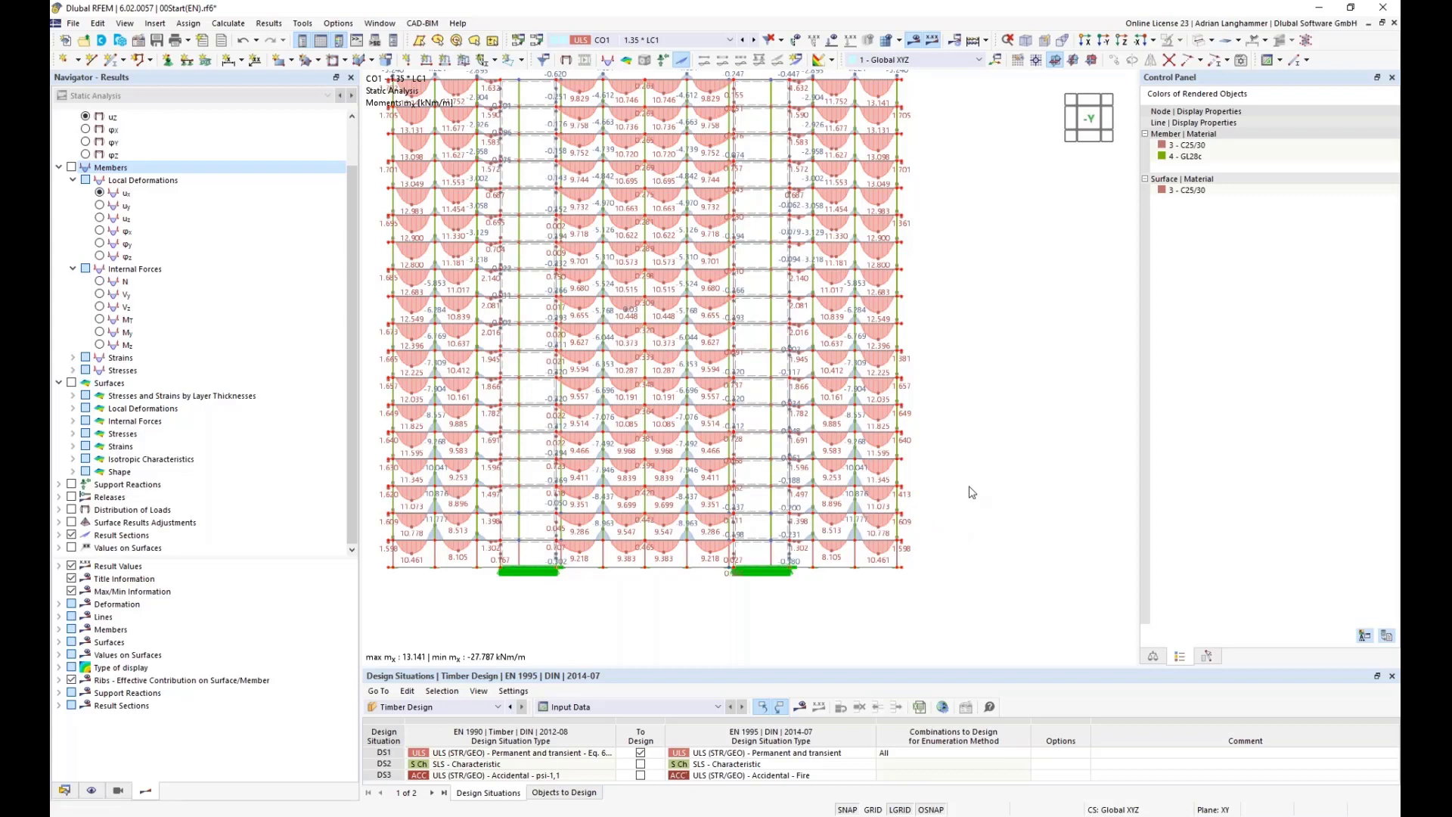
middle_drag(966, 480, 923, 516)
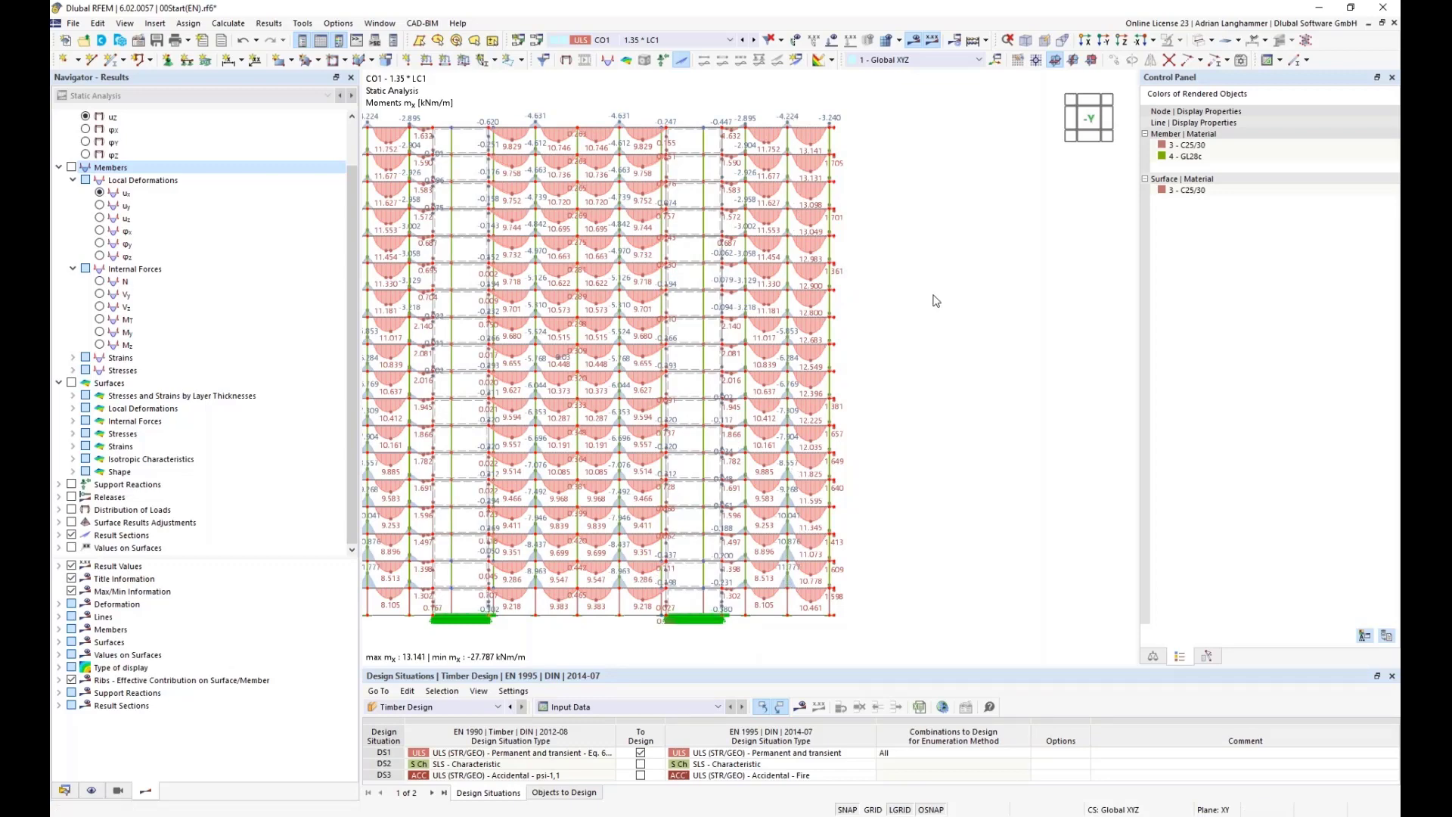
middle_drag(935, 297, 981, 285)
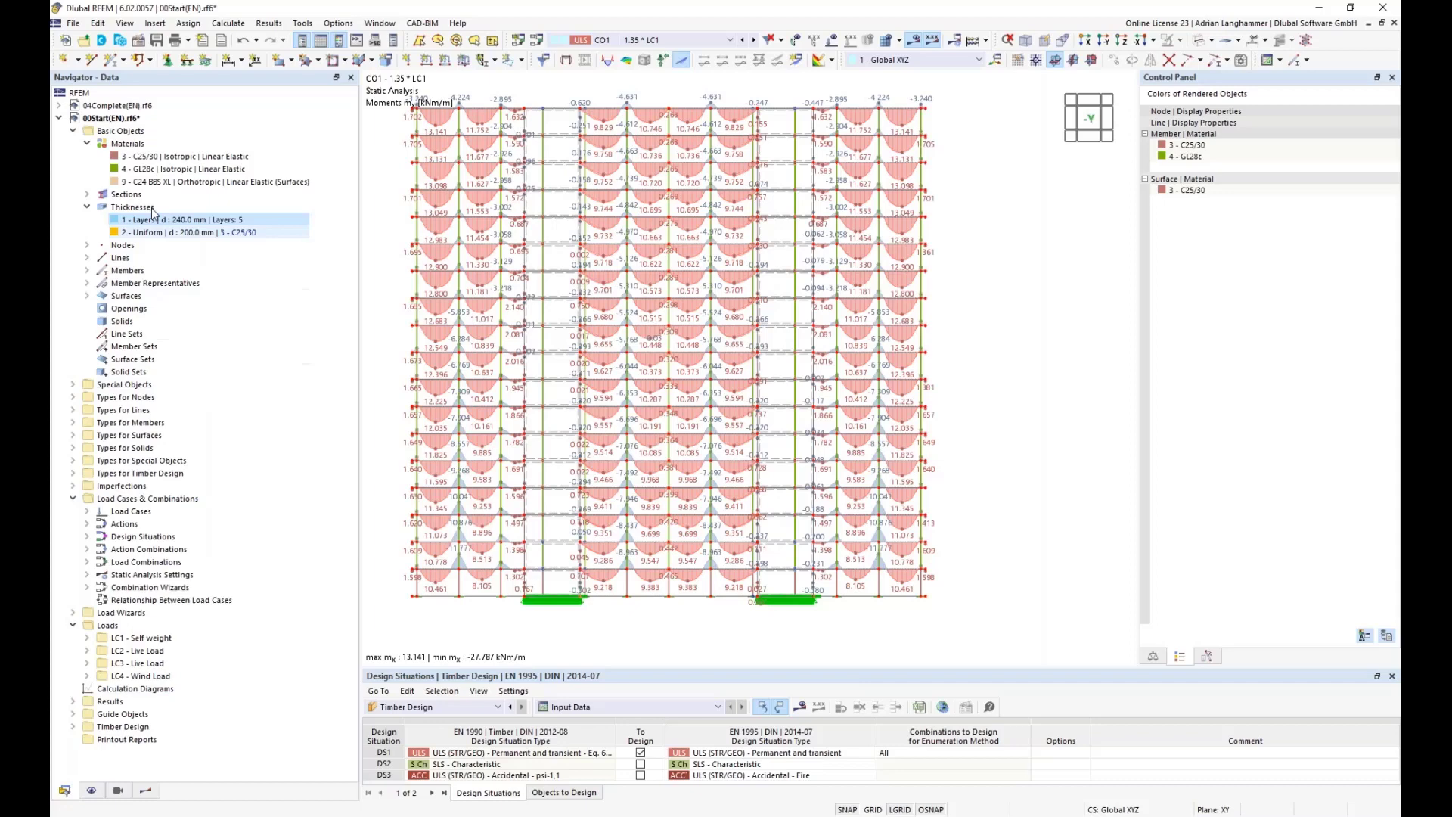
Activate the Construction Stages Analysis (CSA) add-on in the base data of model 00Start(EN).
right_click(101, 118)
click(141, 129)
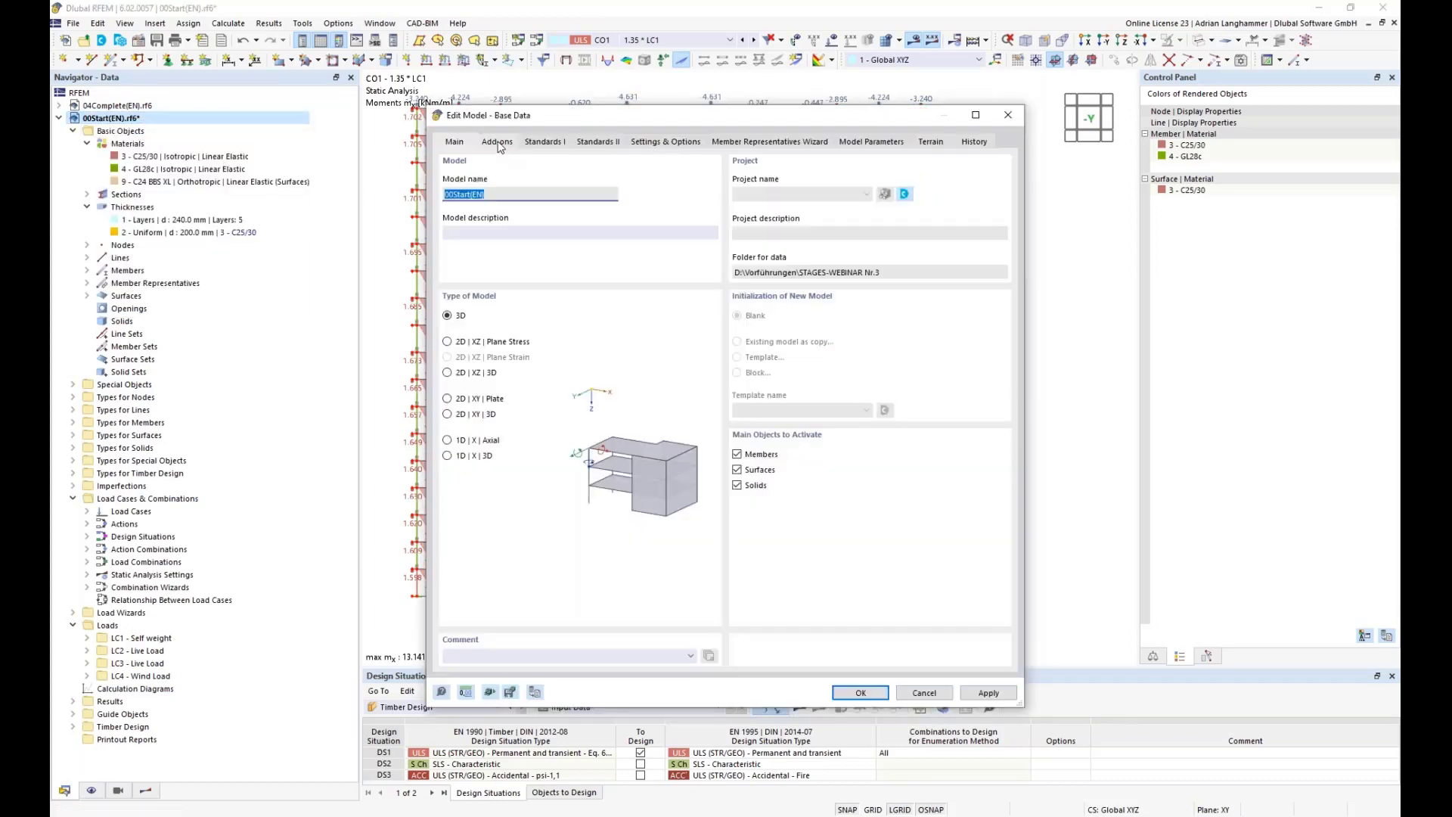
click(502, 142)
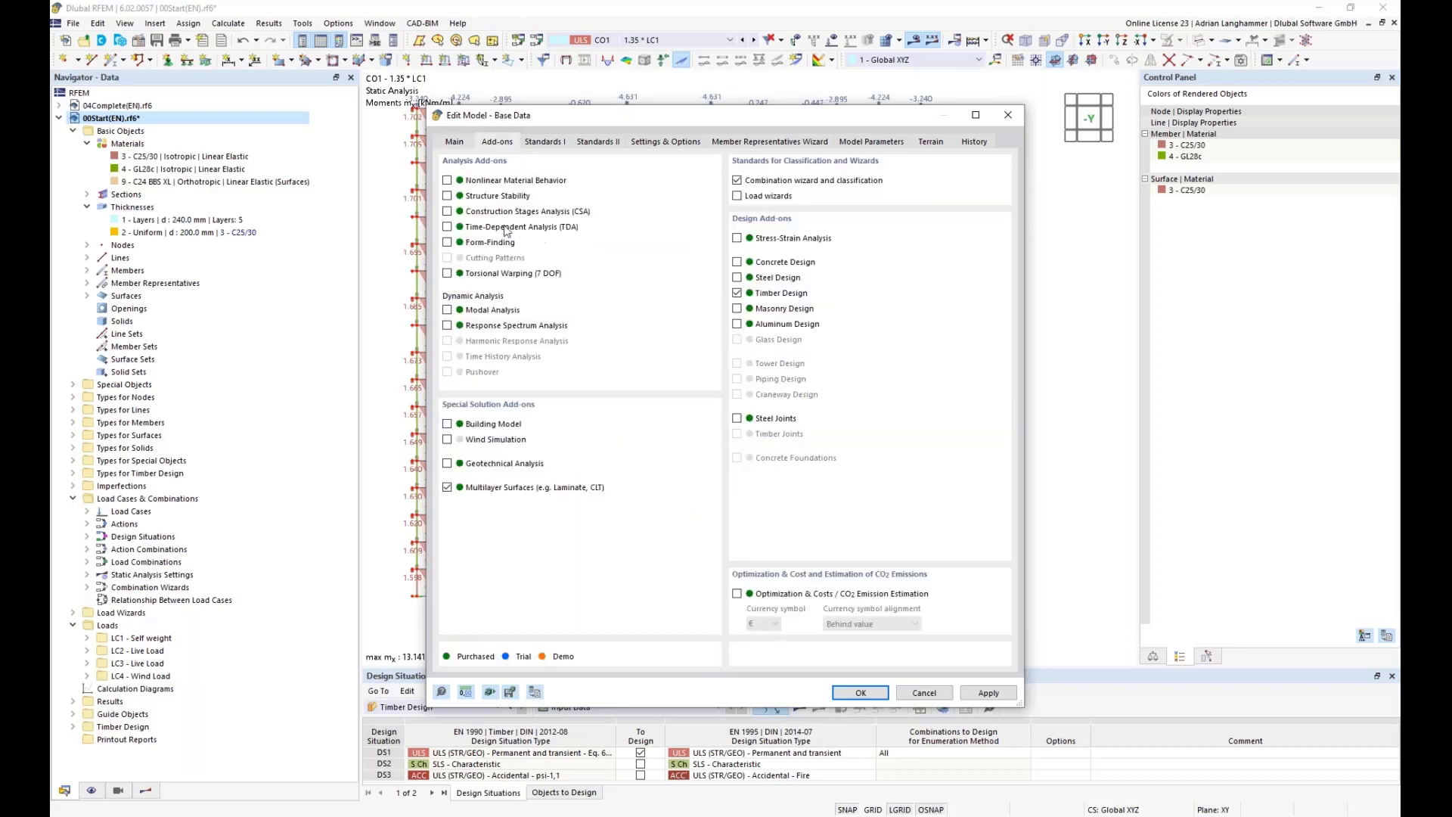
click(448, 212)
click(861, 693)
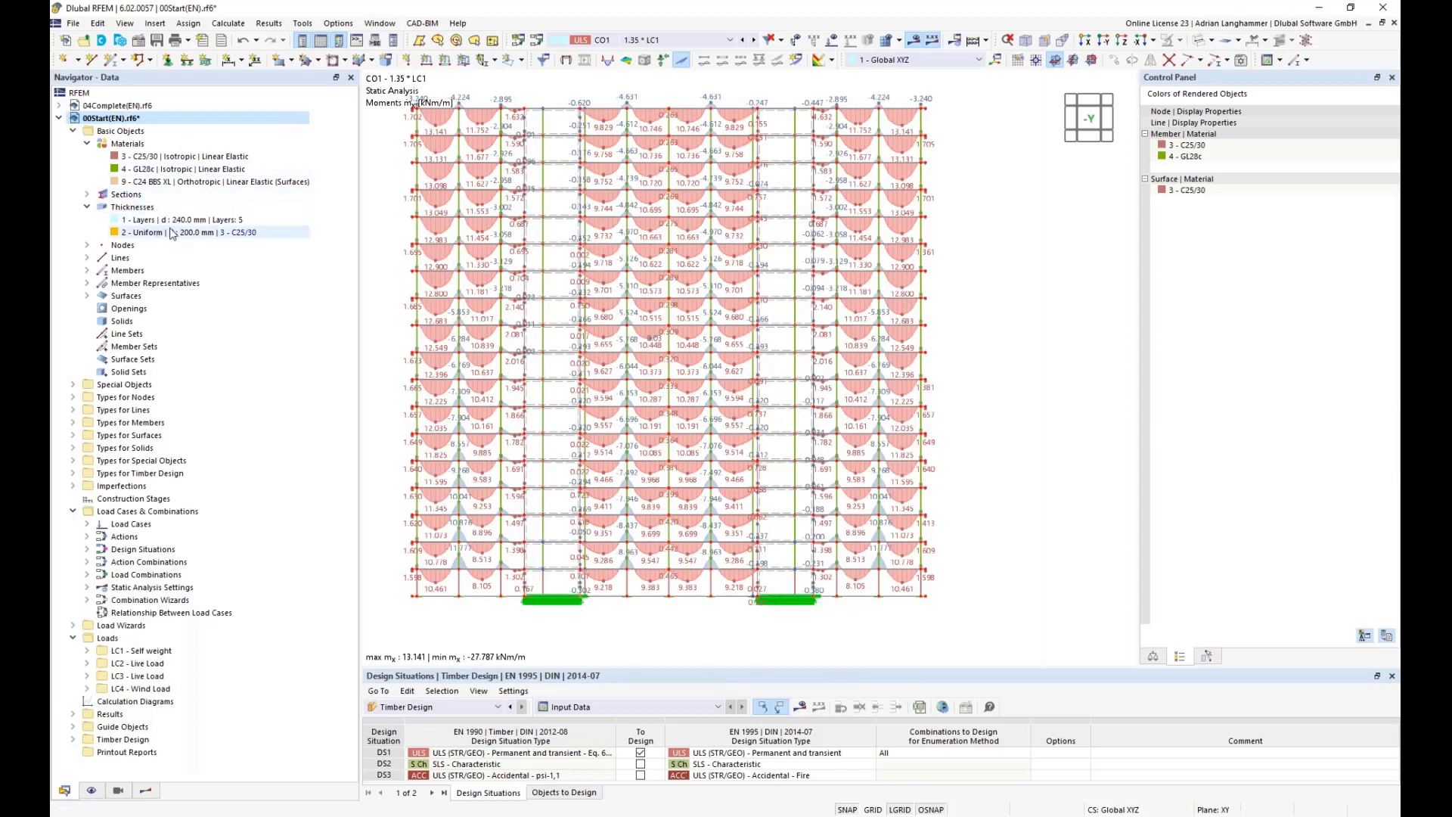
Create four construction stages, CS1 as the start and CS2 to CS4 each following the previous stage.
click(136, 499)
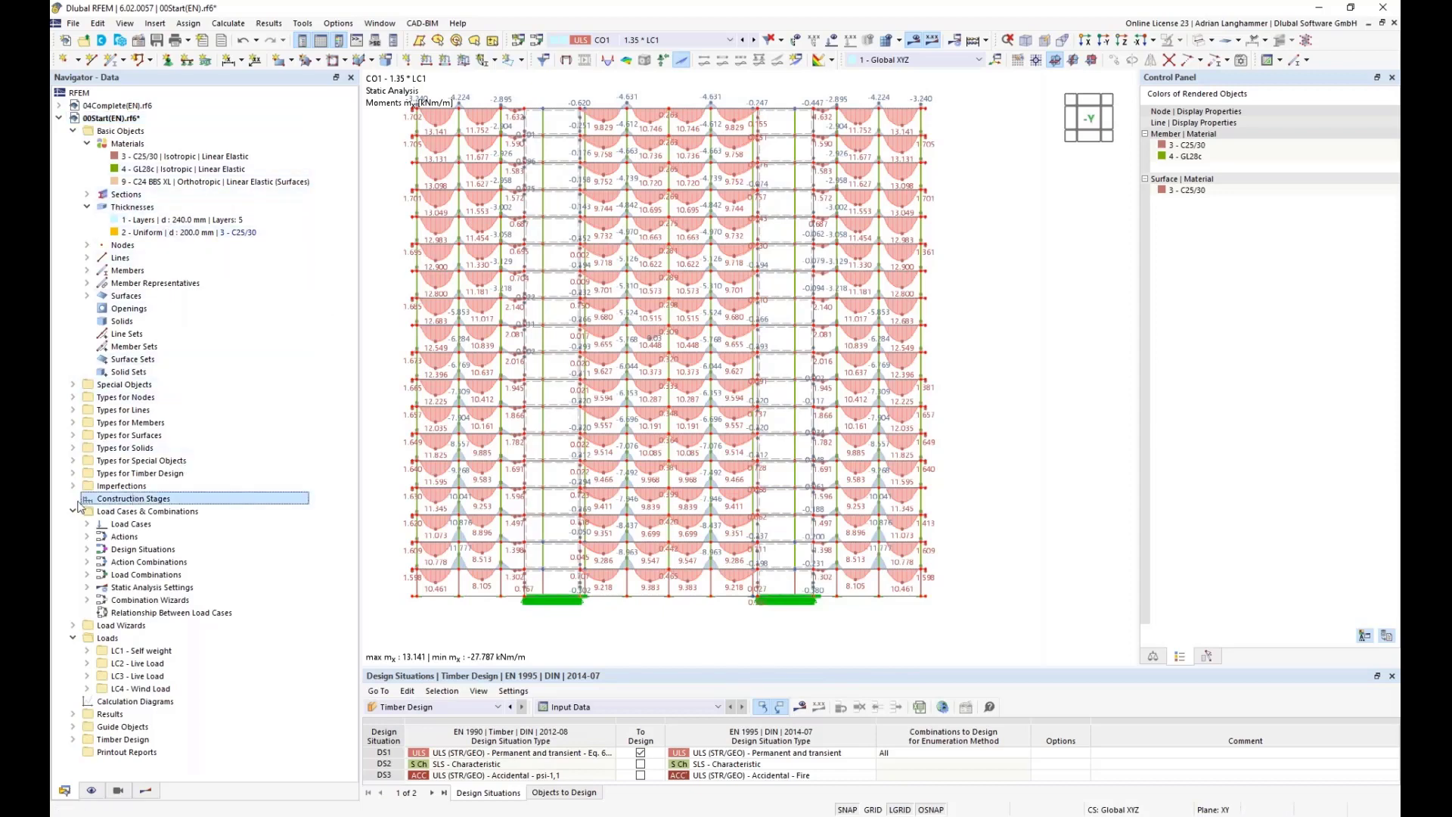
right_click(126, 500)
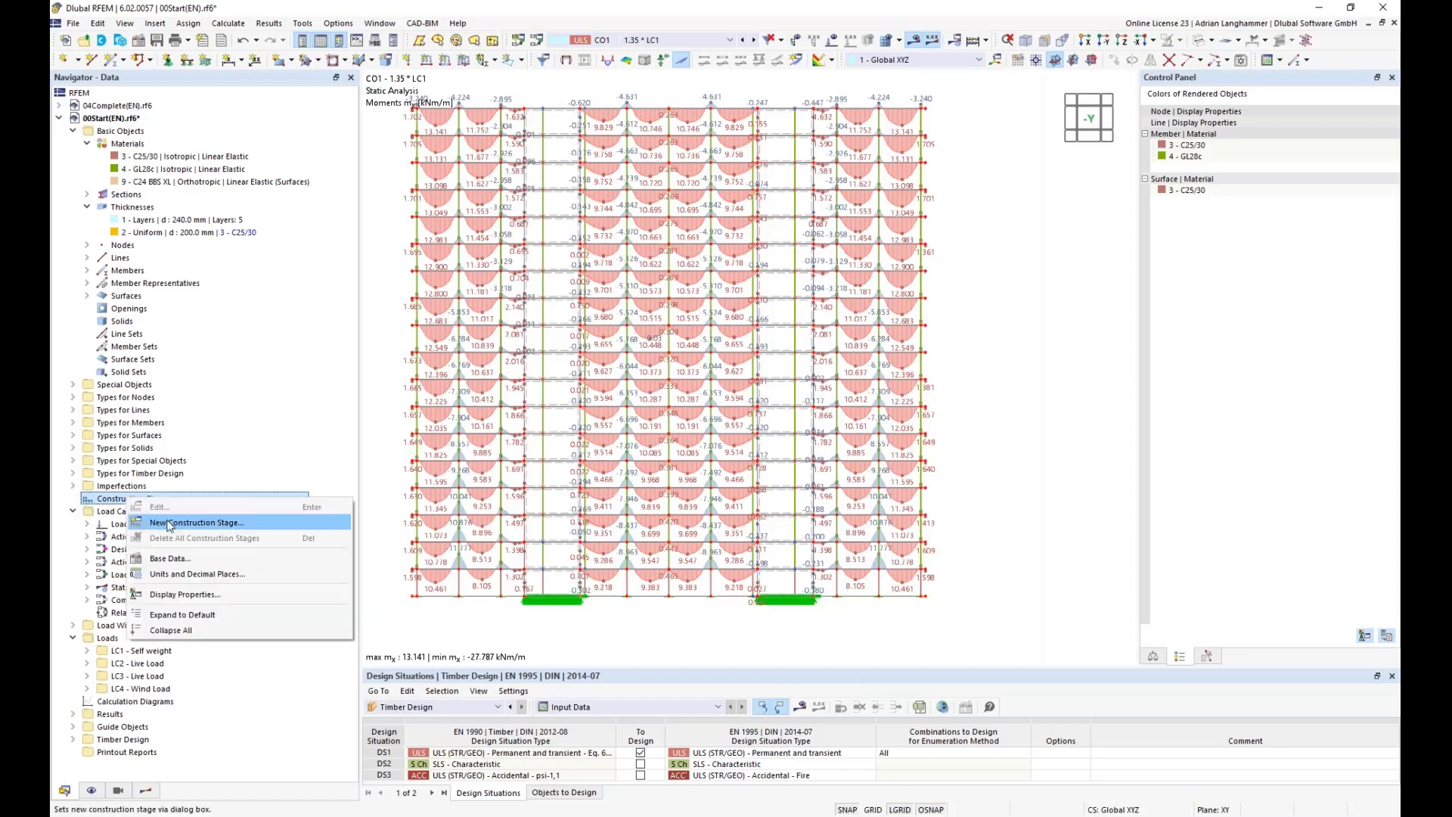
right_click(112, 499)
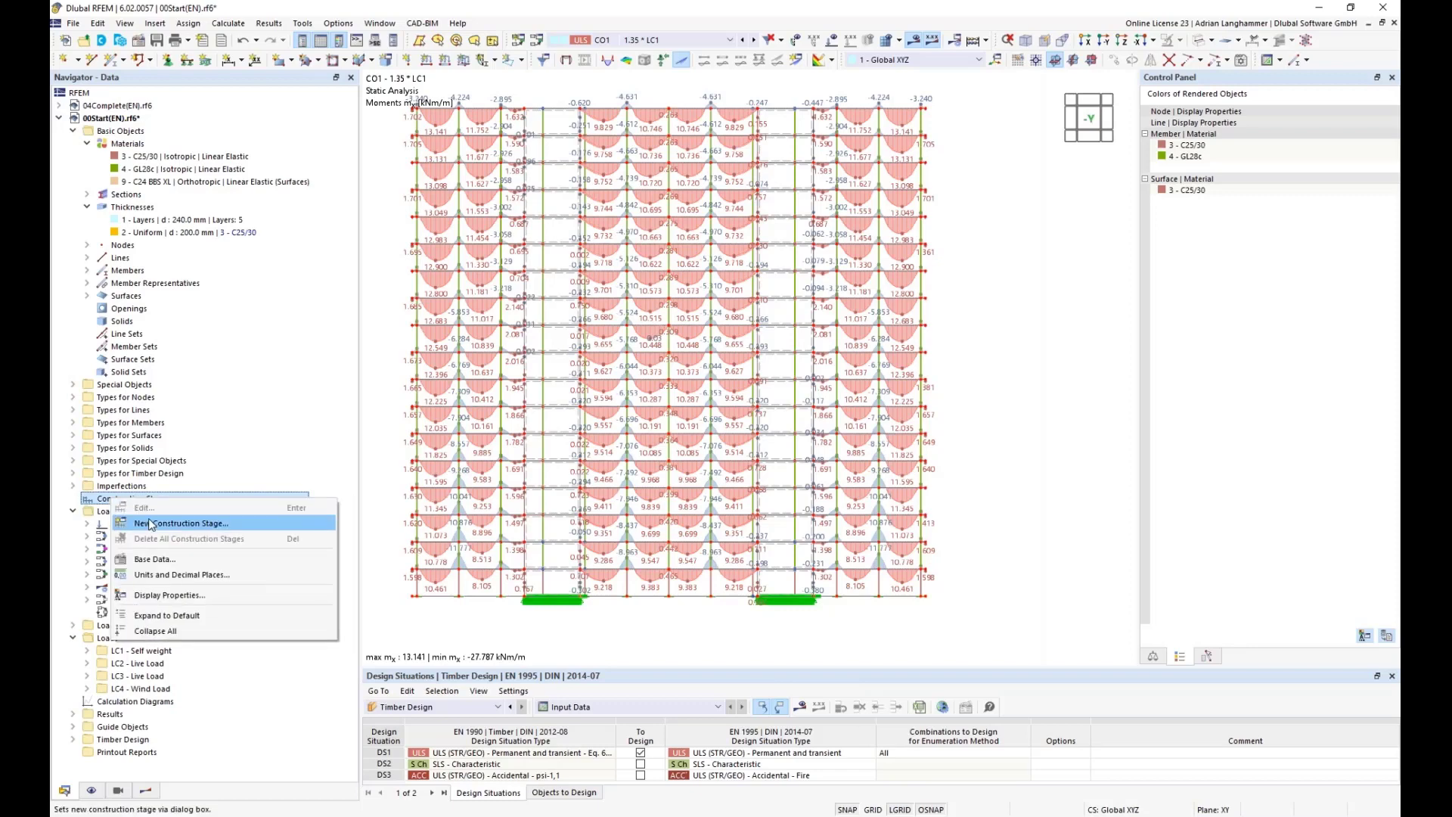
click(151, 525)
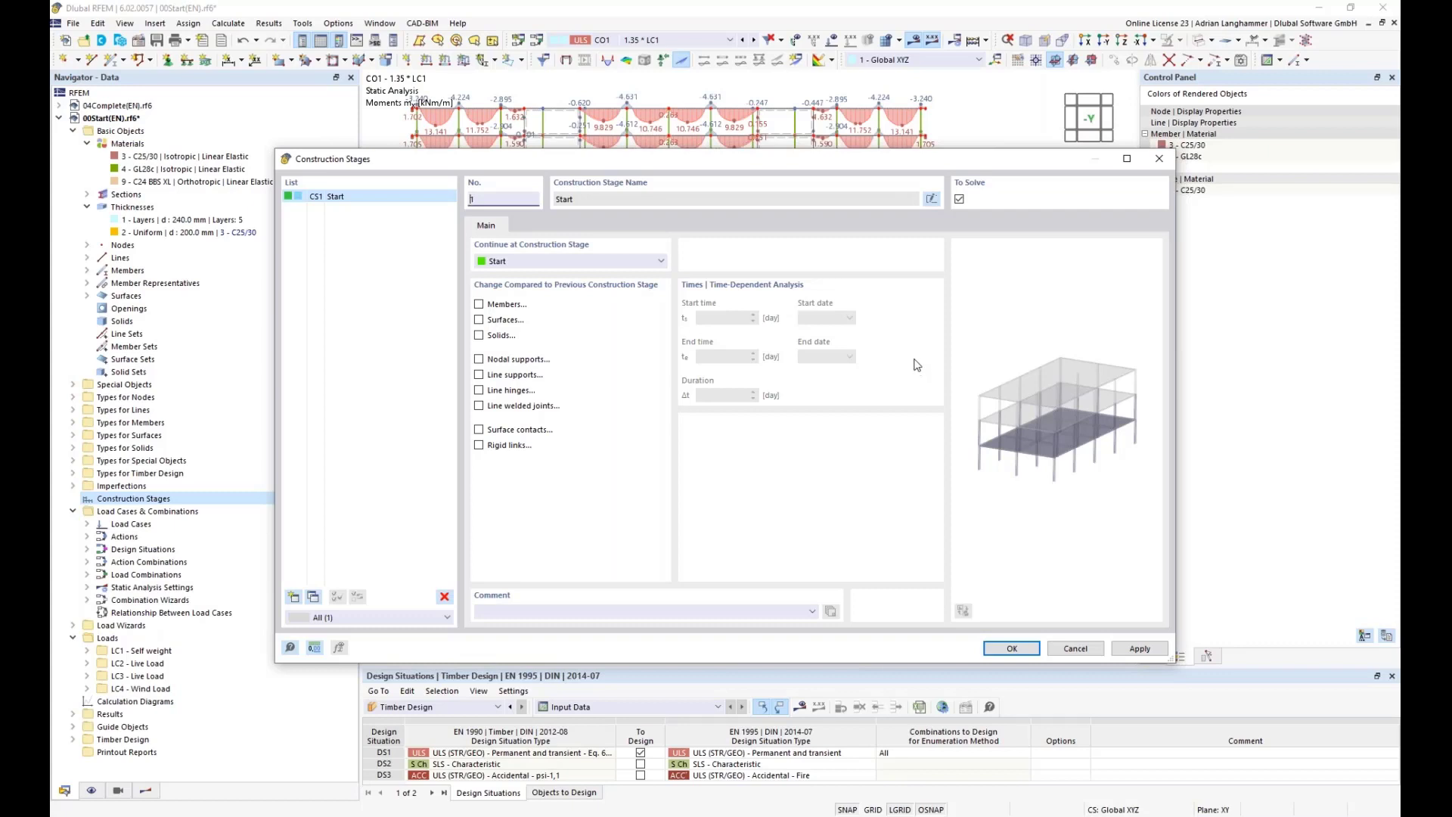
drag(745, 160, 749, 157)
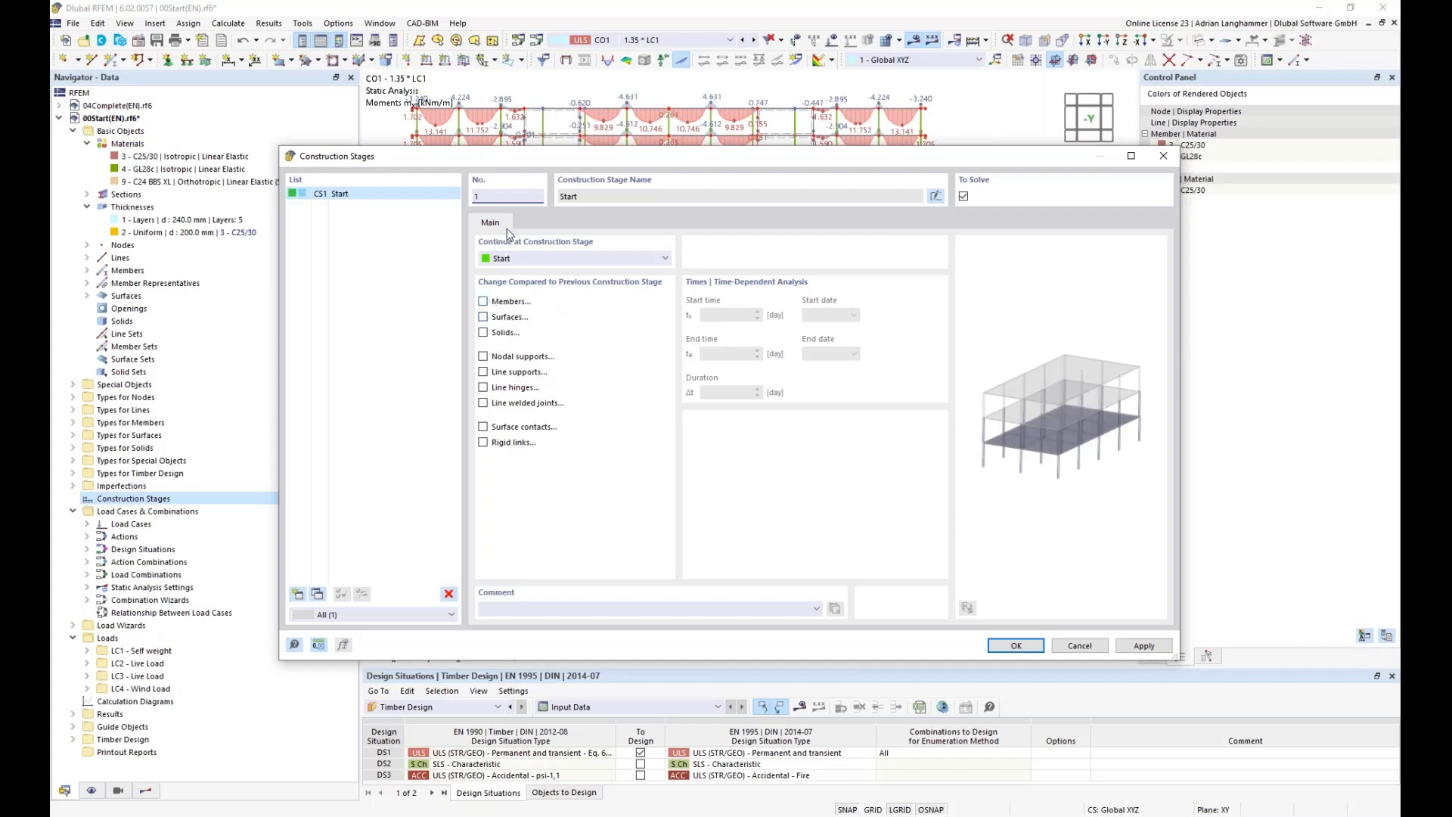
click(298, 594)
click(297, 594)
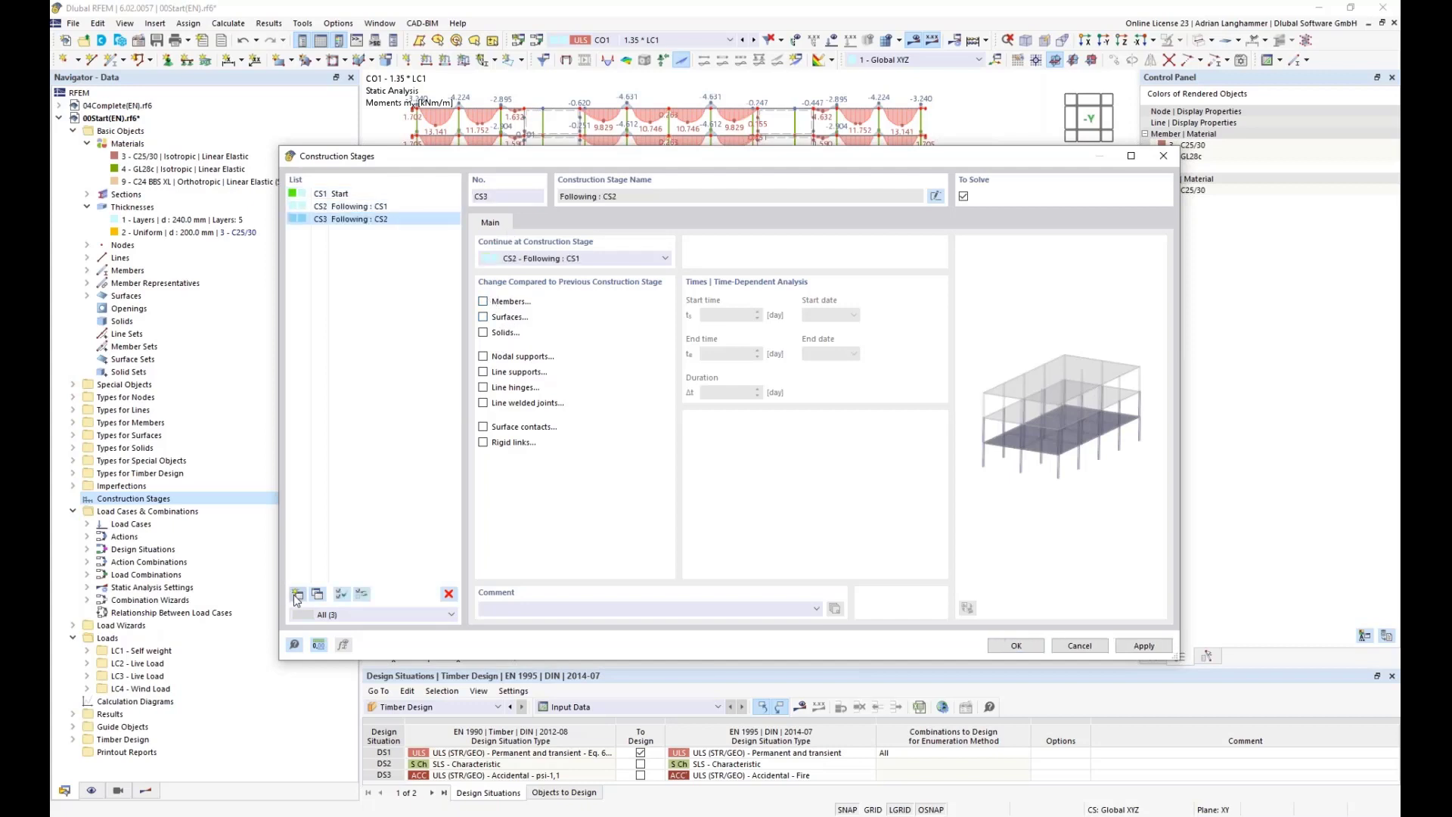
click(297, 594)
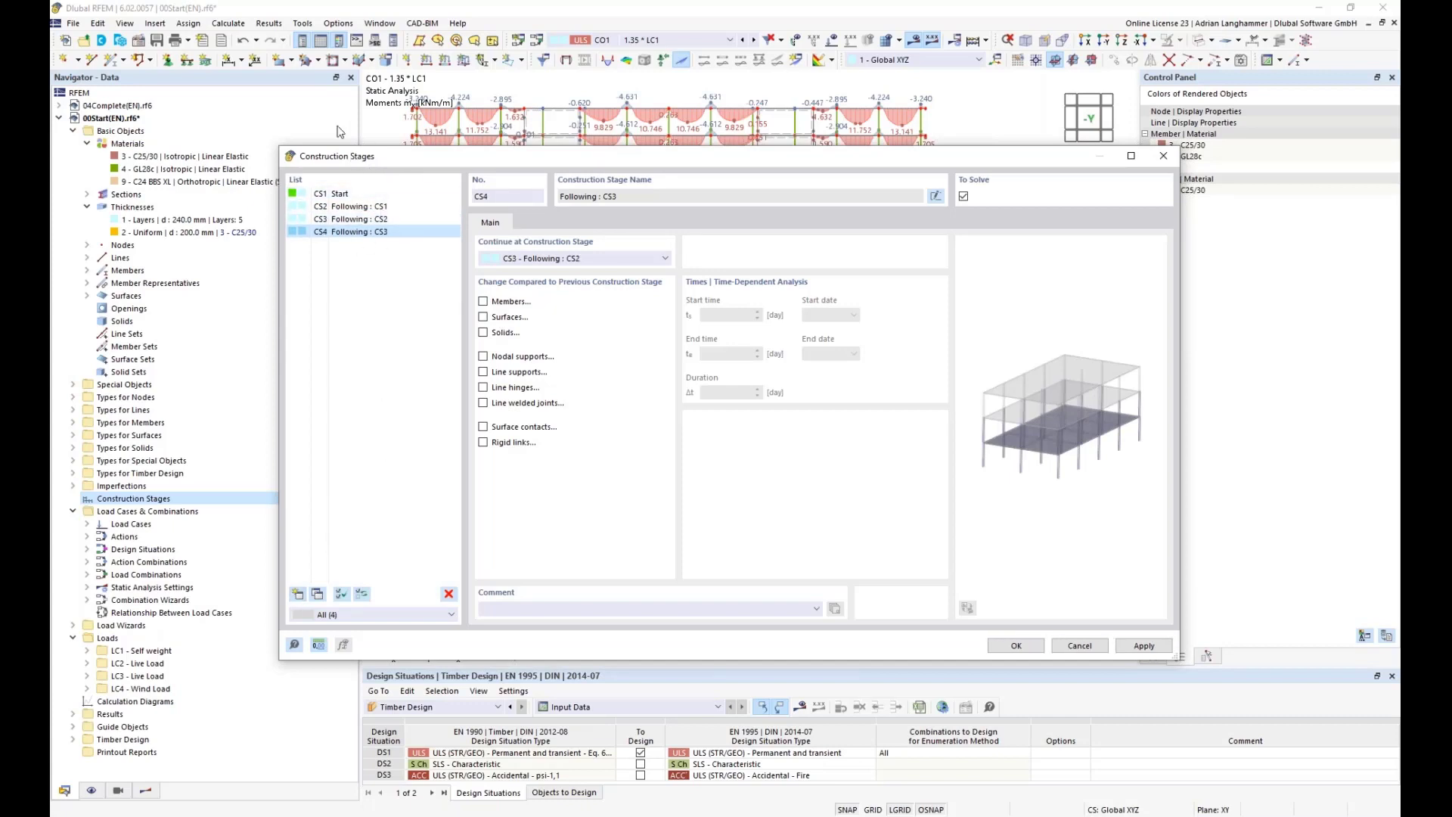
Enable member and surface changes for construction stage CS1 and open its member status settings.
click(414, 196)
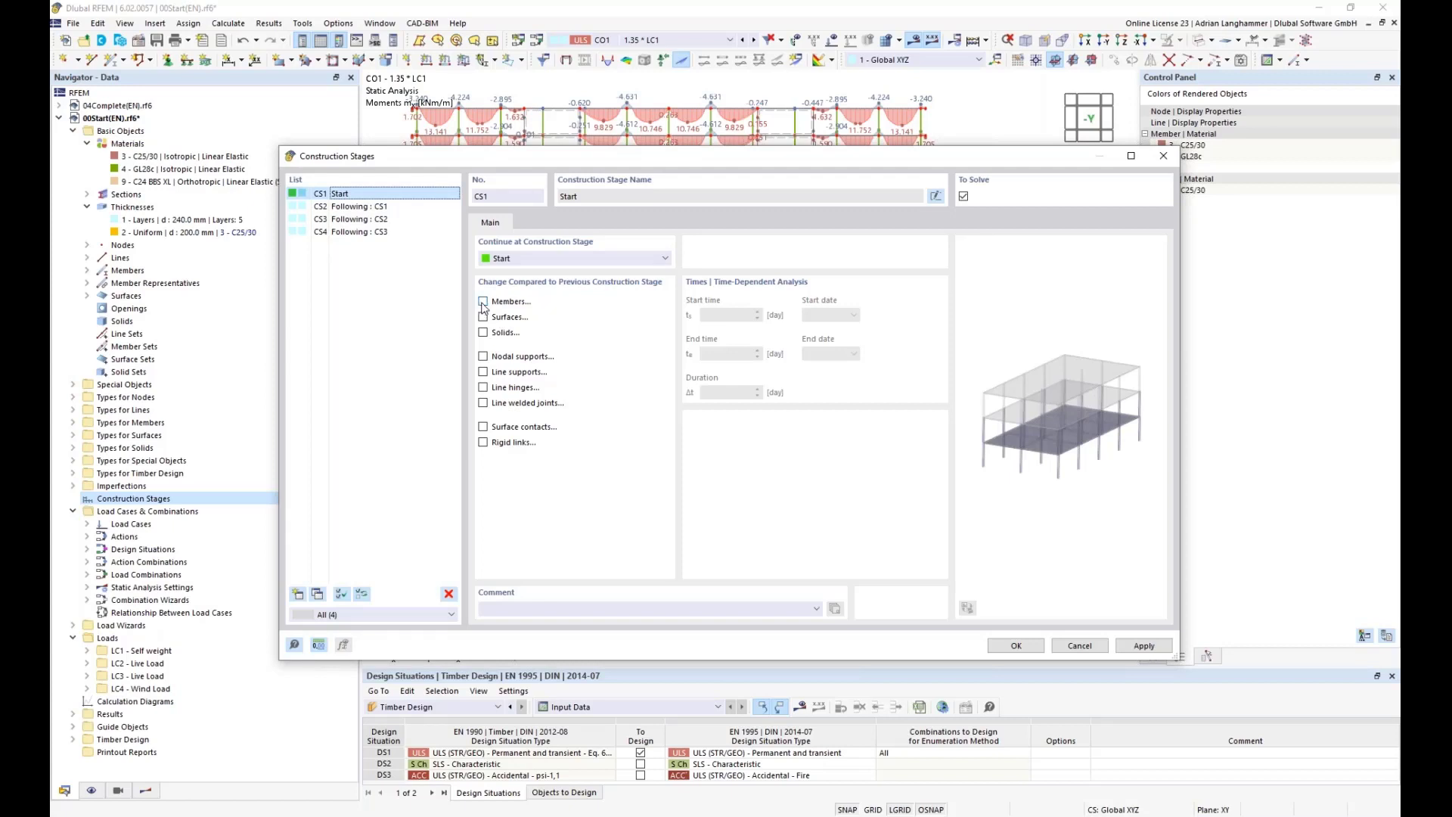
click(483, 303)
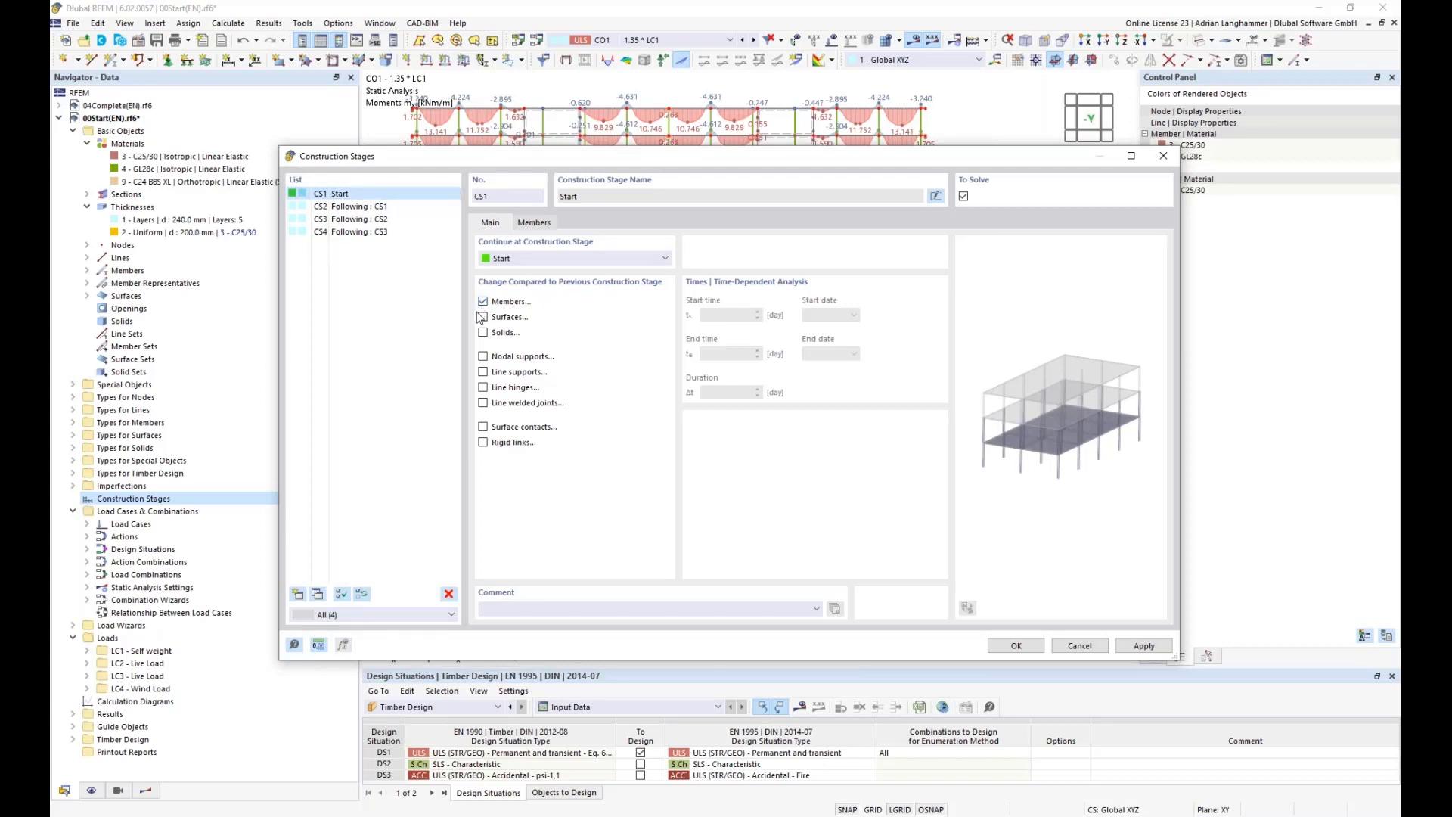
click(484, 317)
click(535, 223)
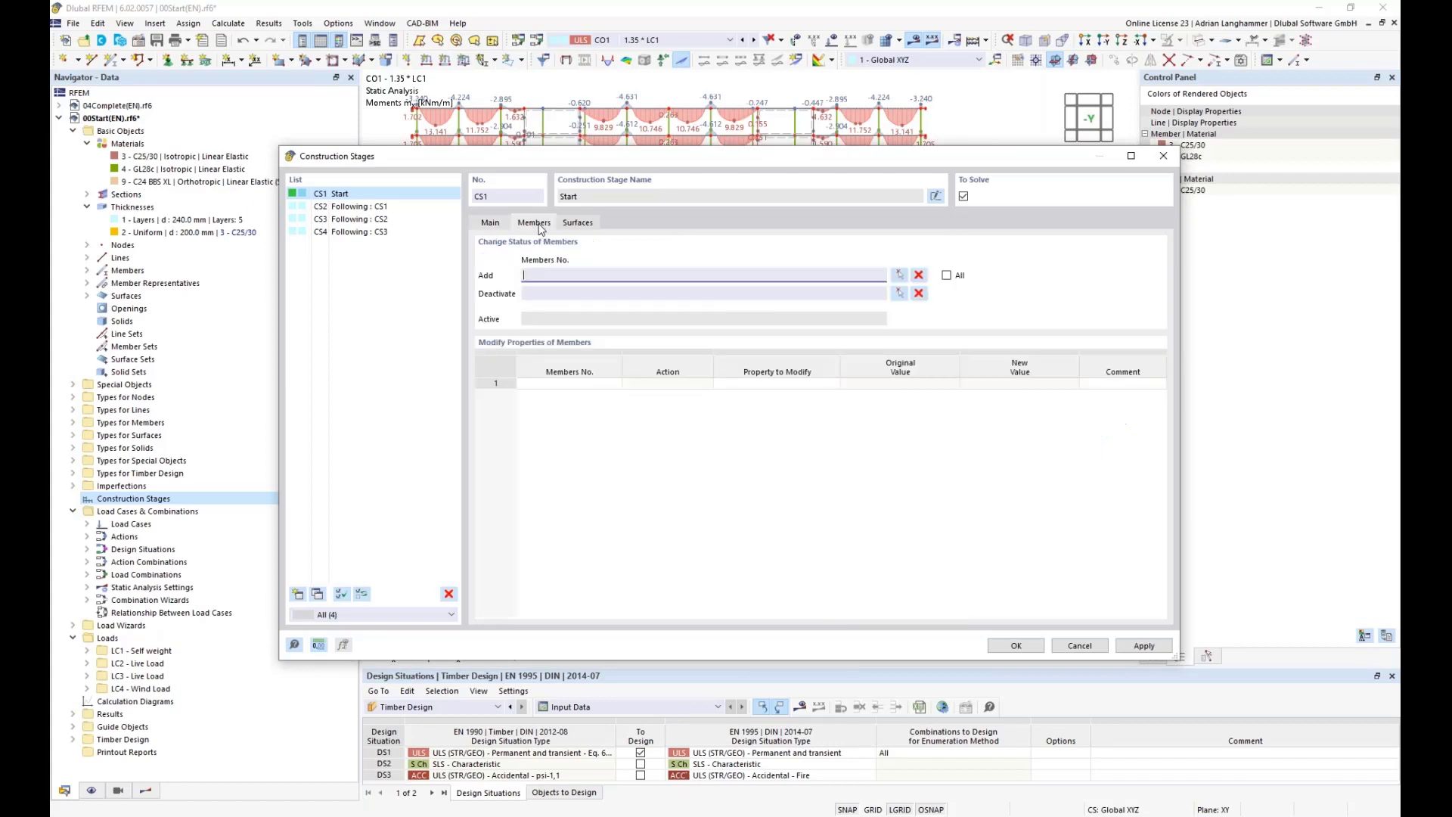
Assign the lowest-storey members 100-162 as added members of construction stage CS1.
click(577, 222)
click(538, 224)
click(899, 276)
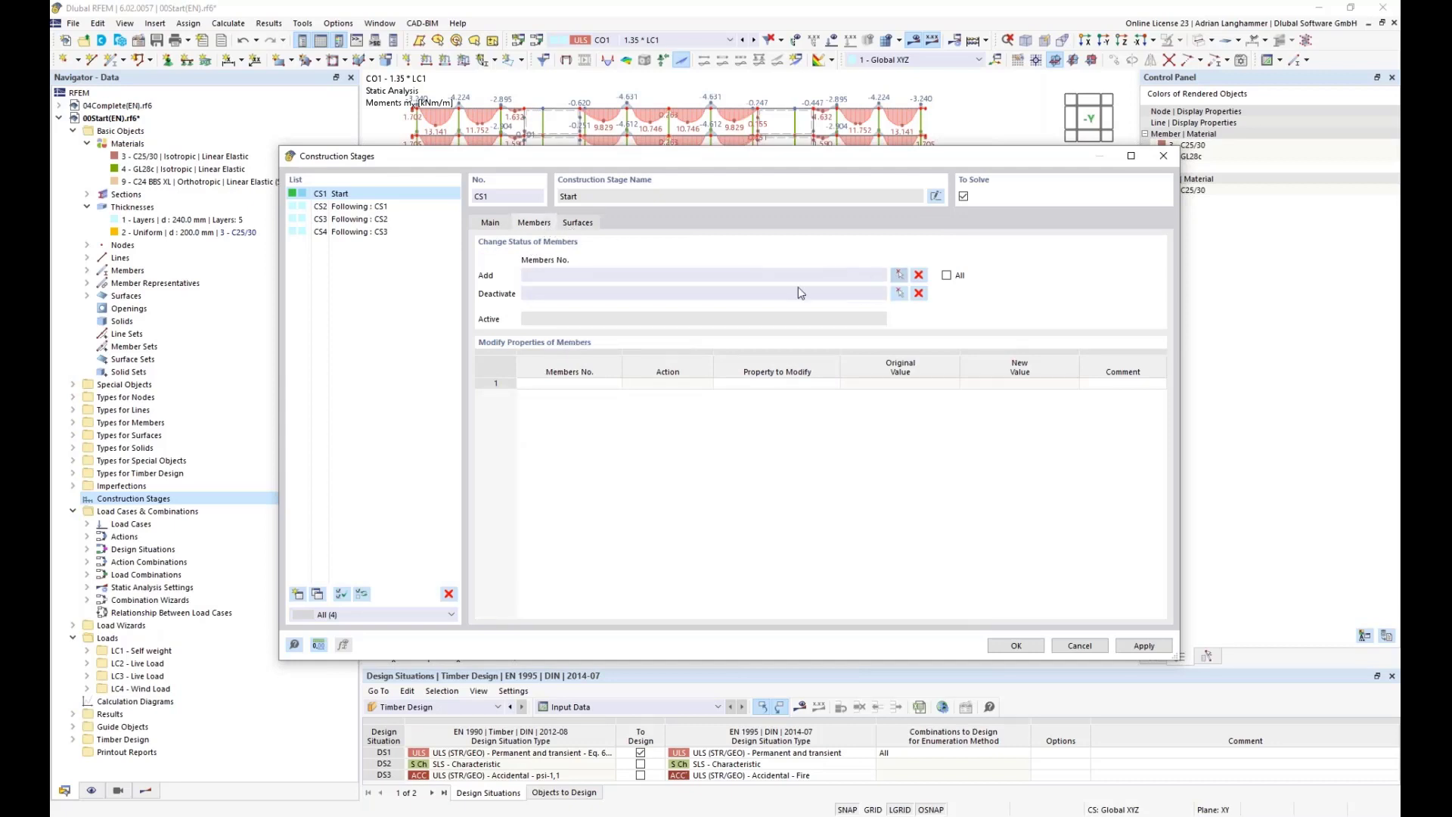
click(900, 277)
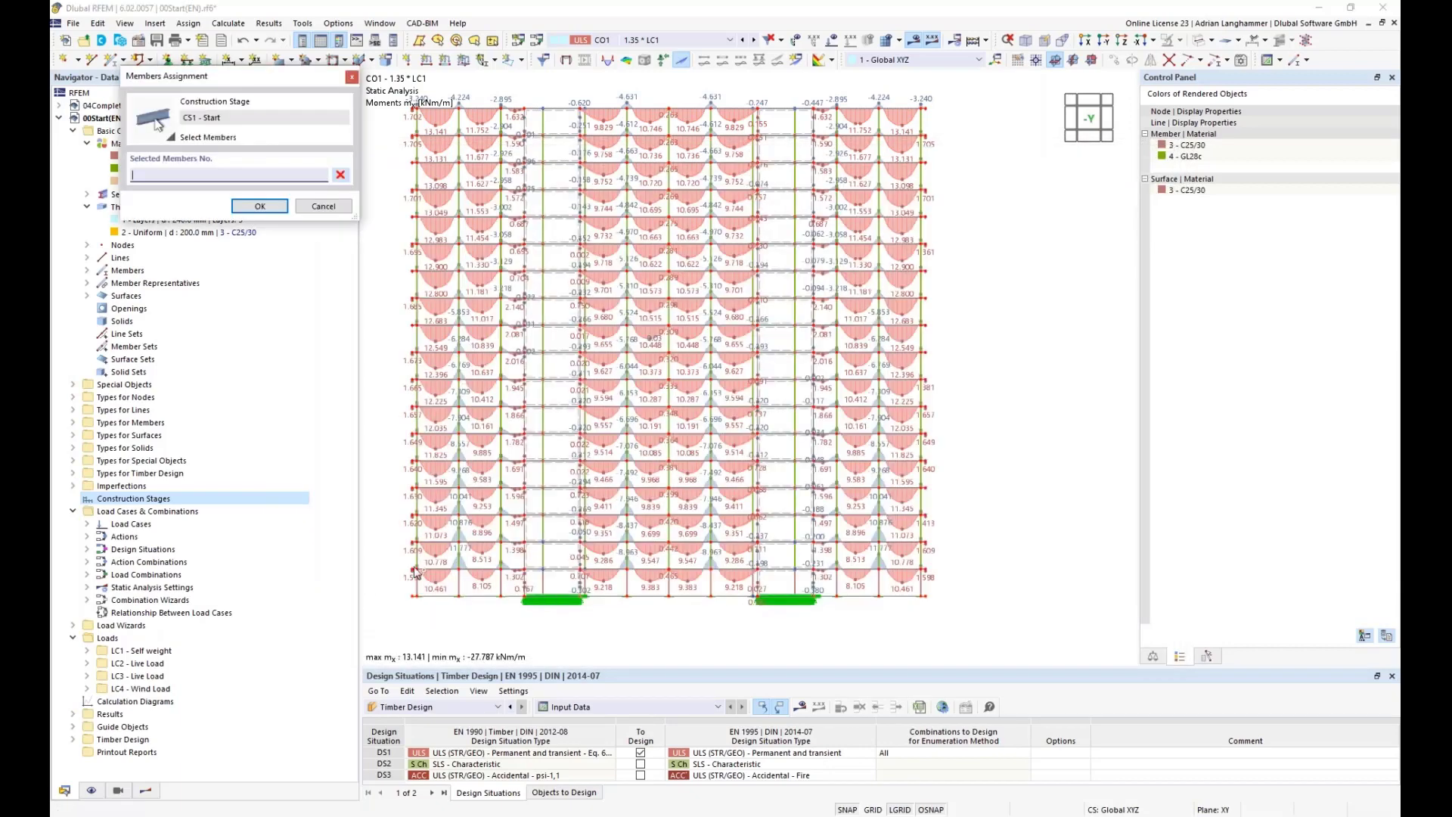
drag(389, 561, 917, 602)
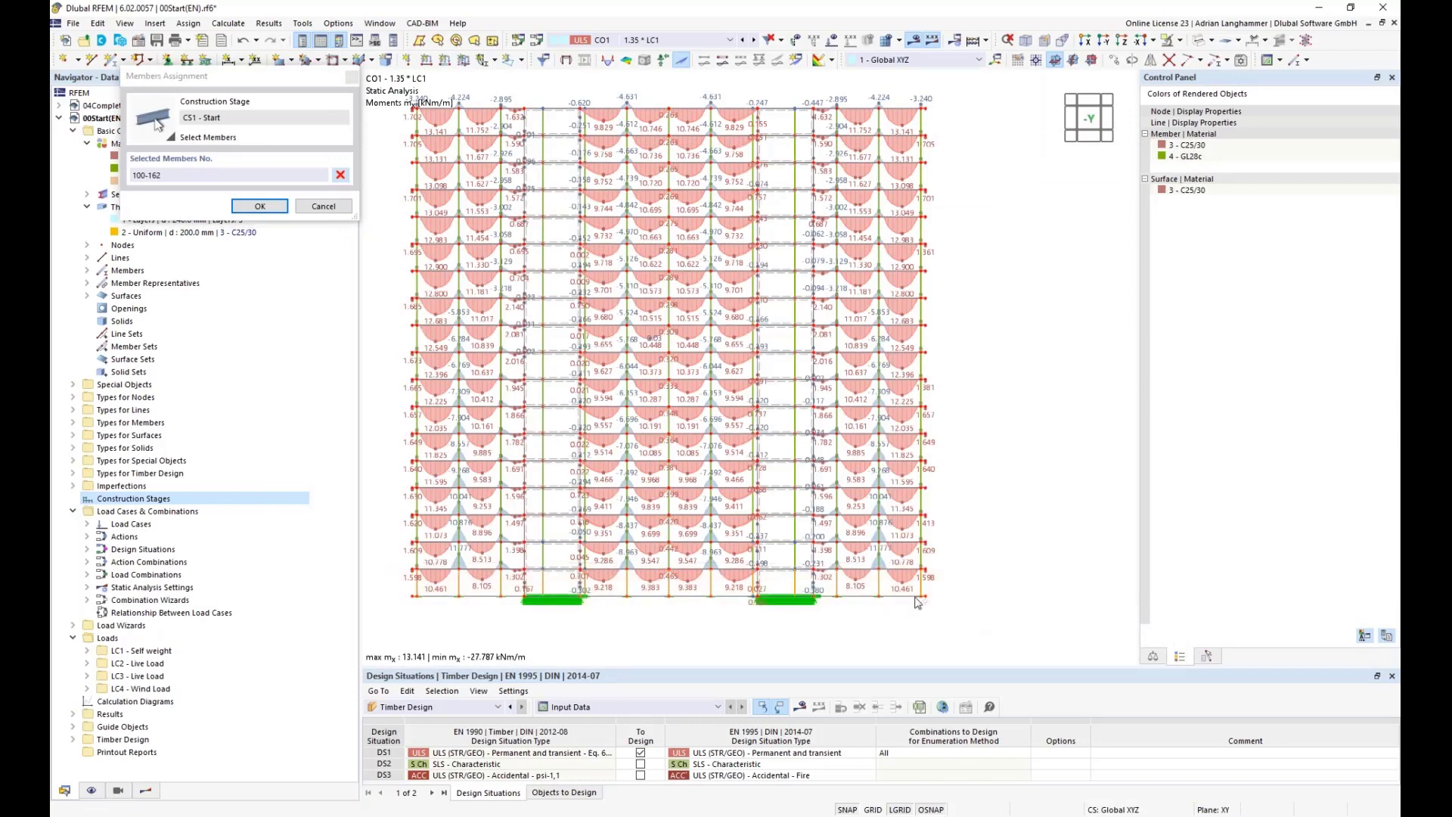
click(259, 205)
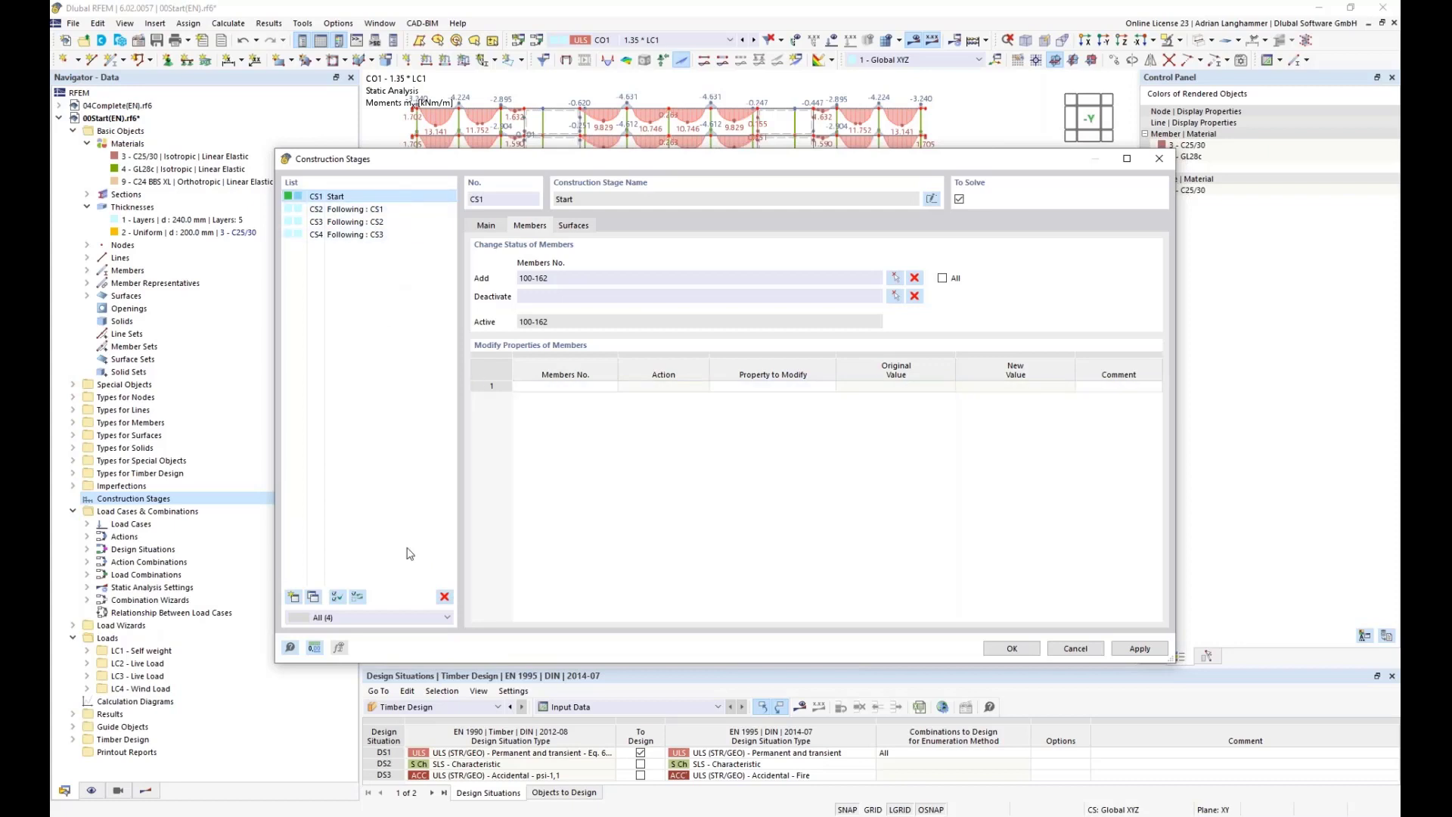
Delete construction stages CS1 to CS4 and confirm the empty construction stage list.
click(445, 597)
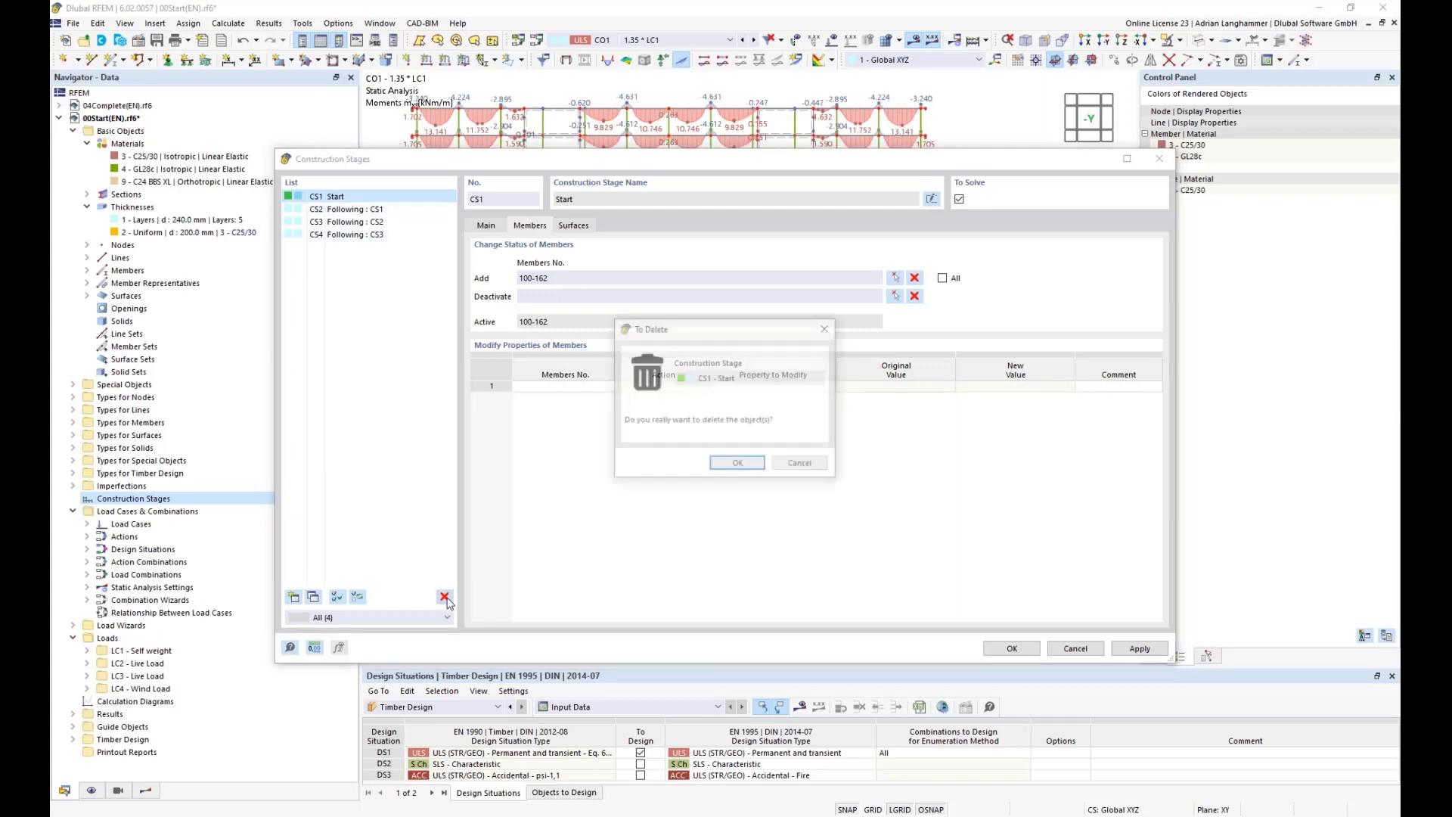
click(732, 464)
shift+click(361, 222)
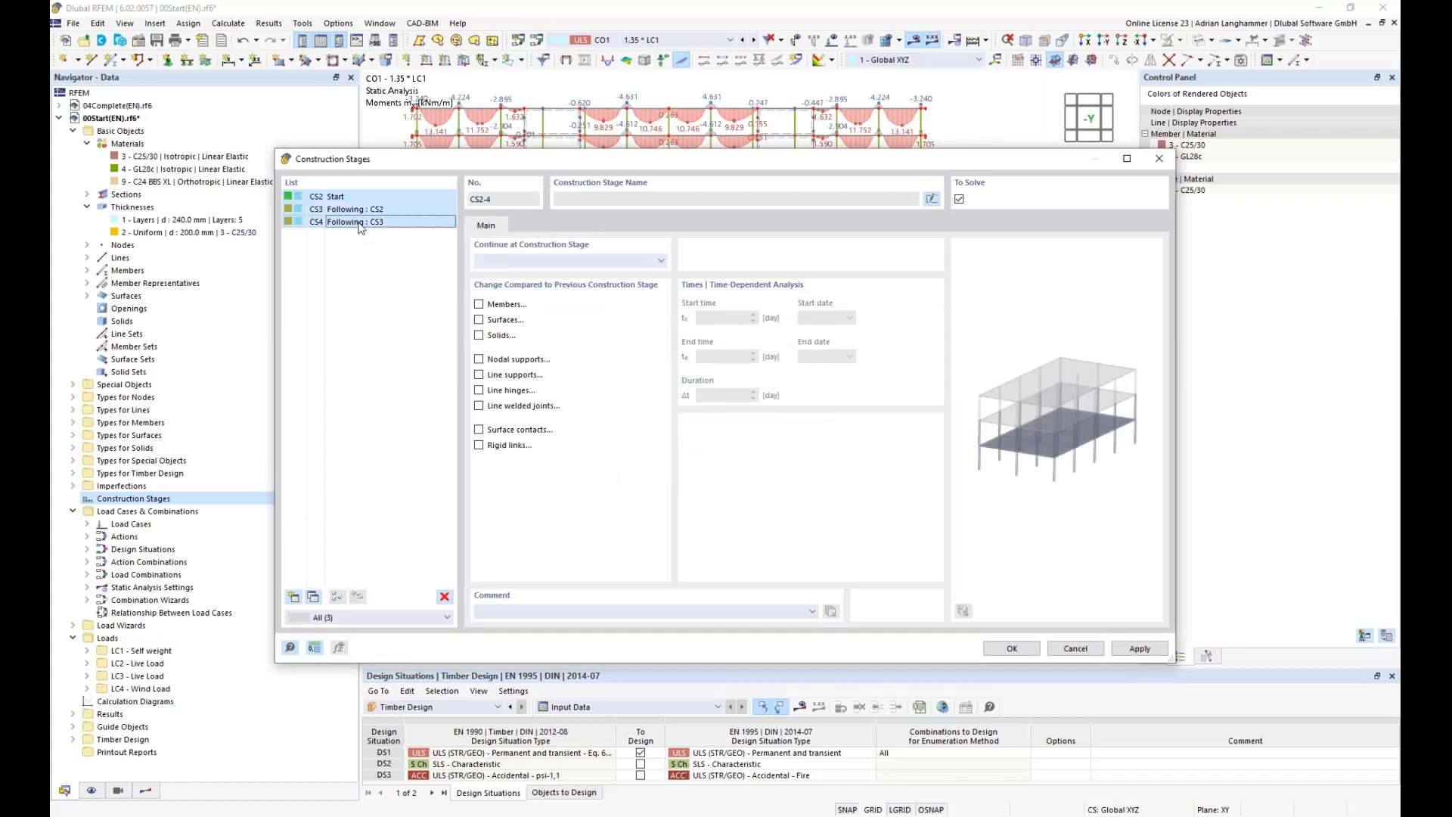
click(445, 597)
click(732, 469)
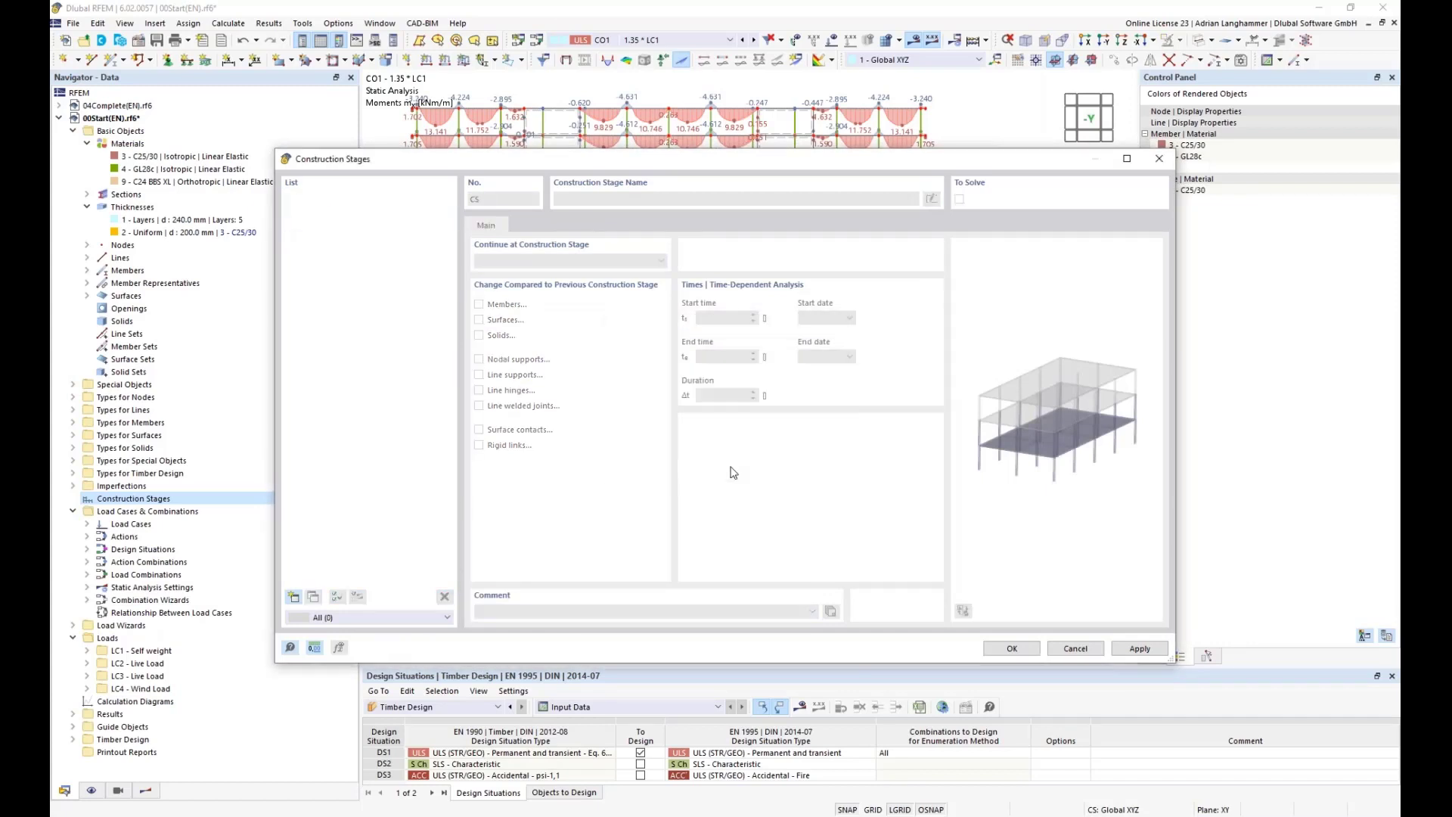
click(1012, 648)
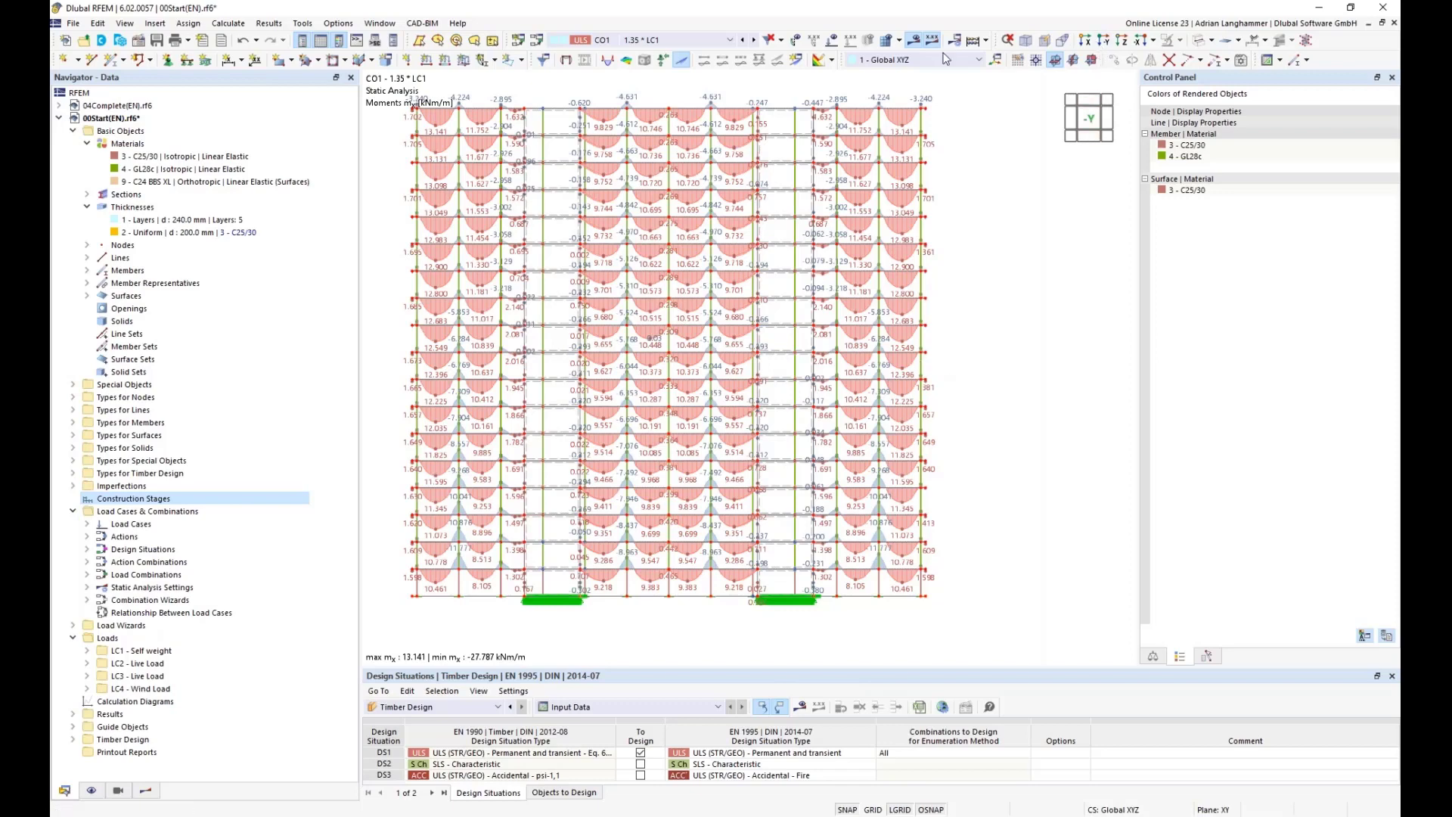
Hide the results and window-select the second column from the end of the outer row, including its support, in plan view.
click(932, 39)
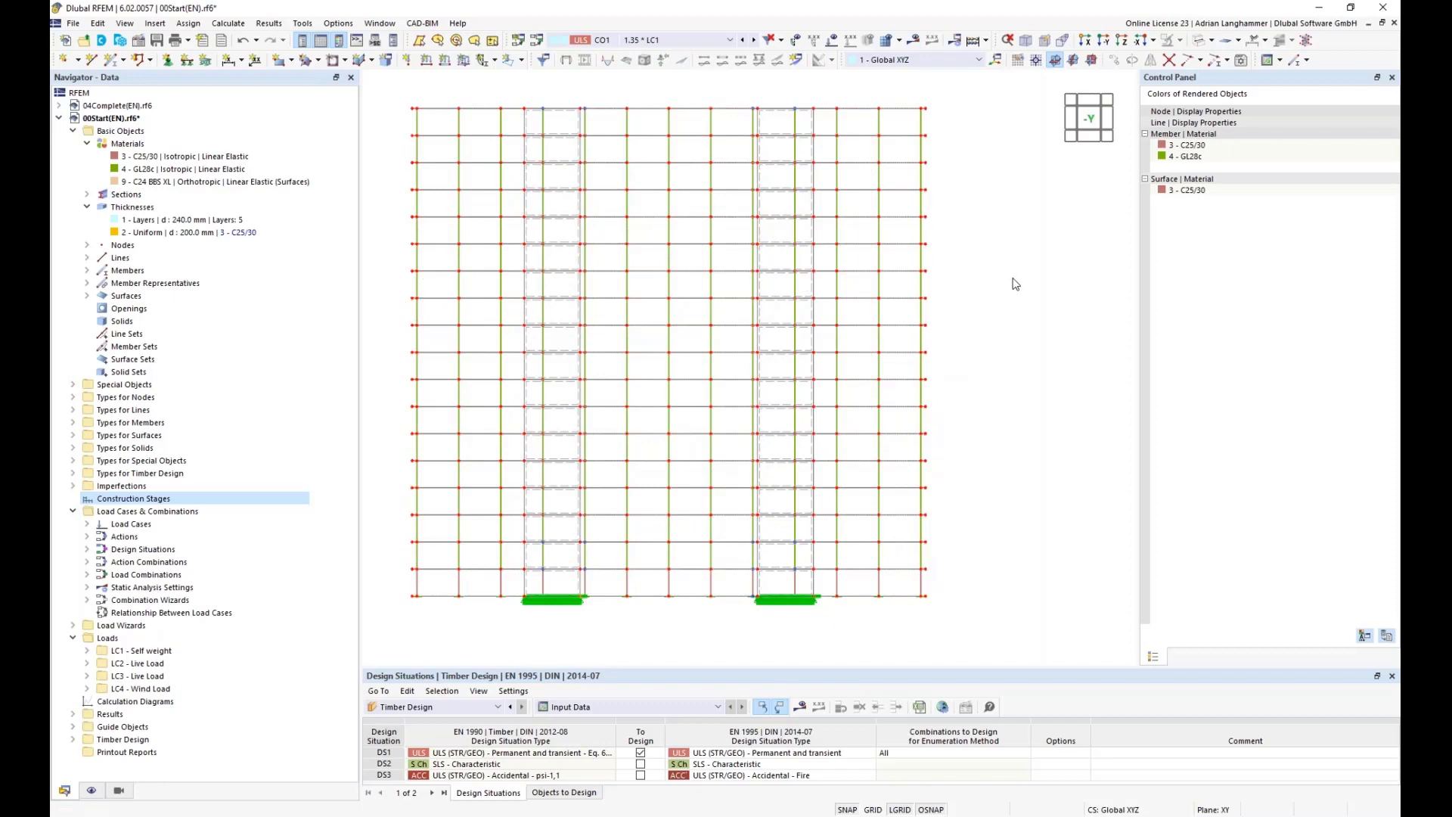
ctrl+middle_drag(1003, 295, 959, 519)
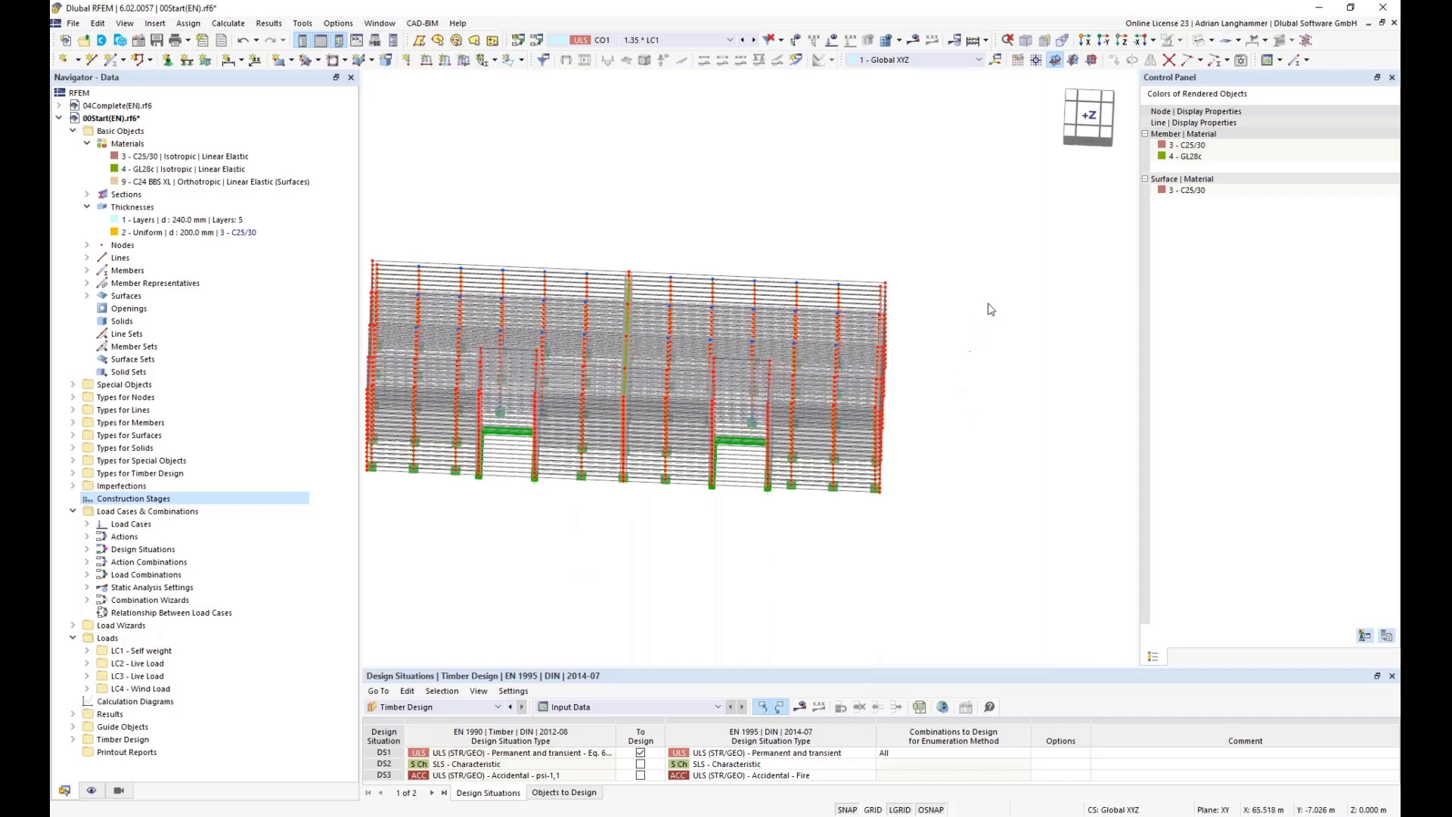
ctrl+middle_drag(970, 335, 977, 358)
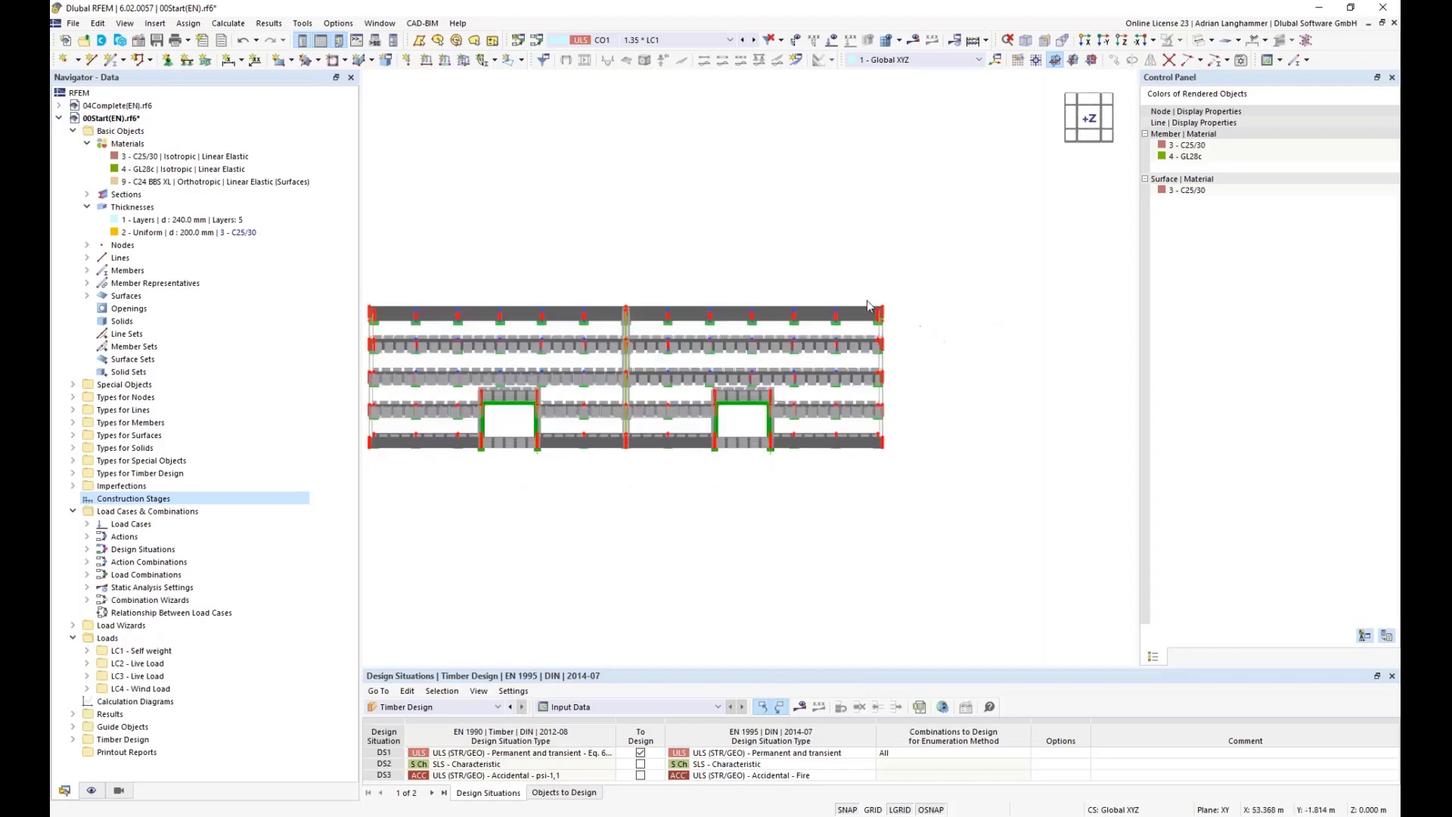
scroll(836, 288, up, 2)
scroll(824, 295, up, 1)
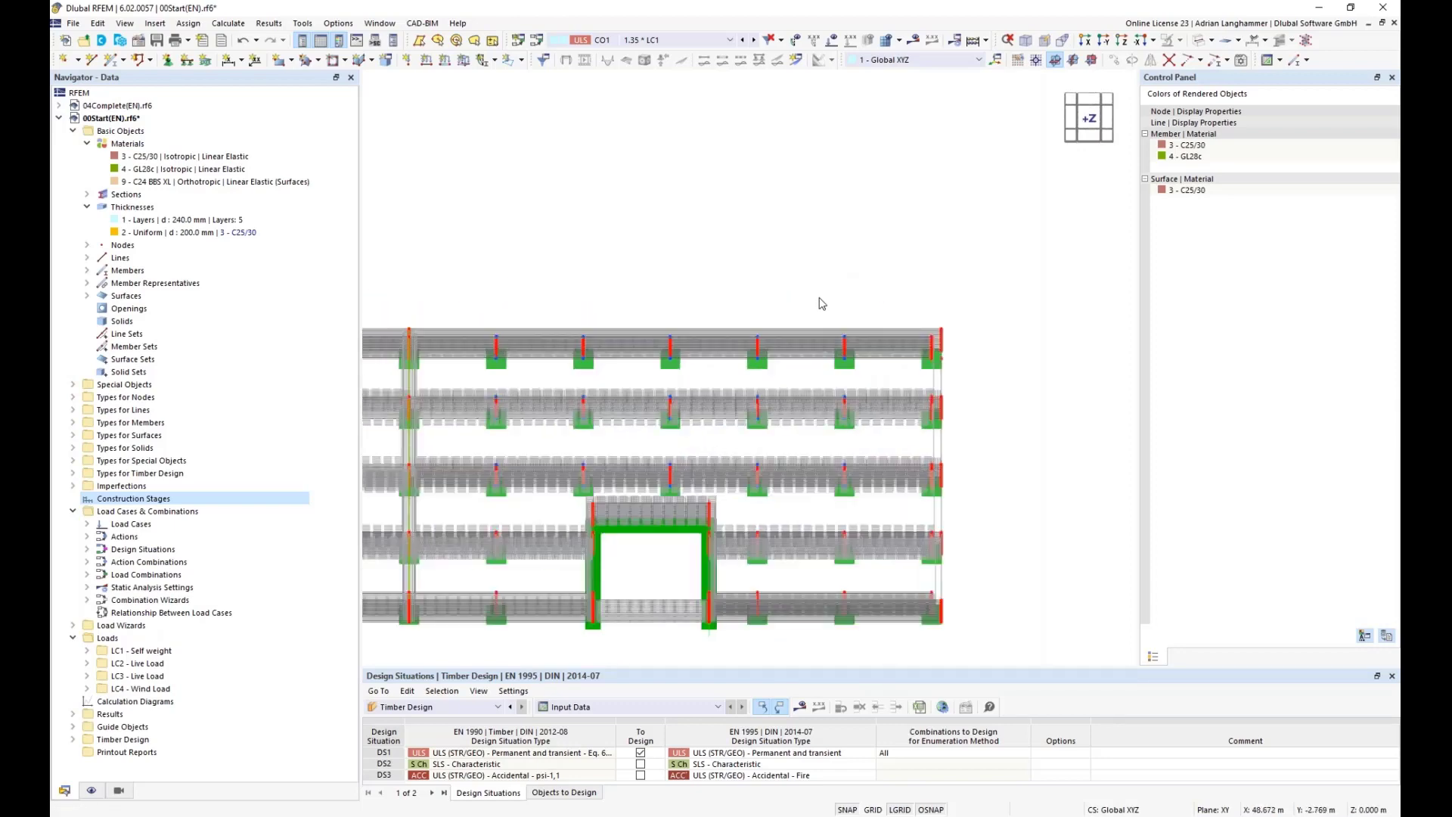
drag(818, 298, 880, 376)
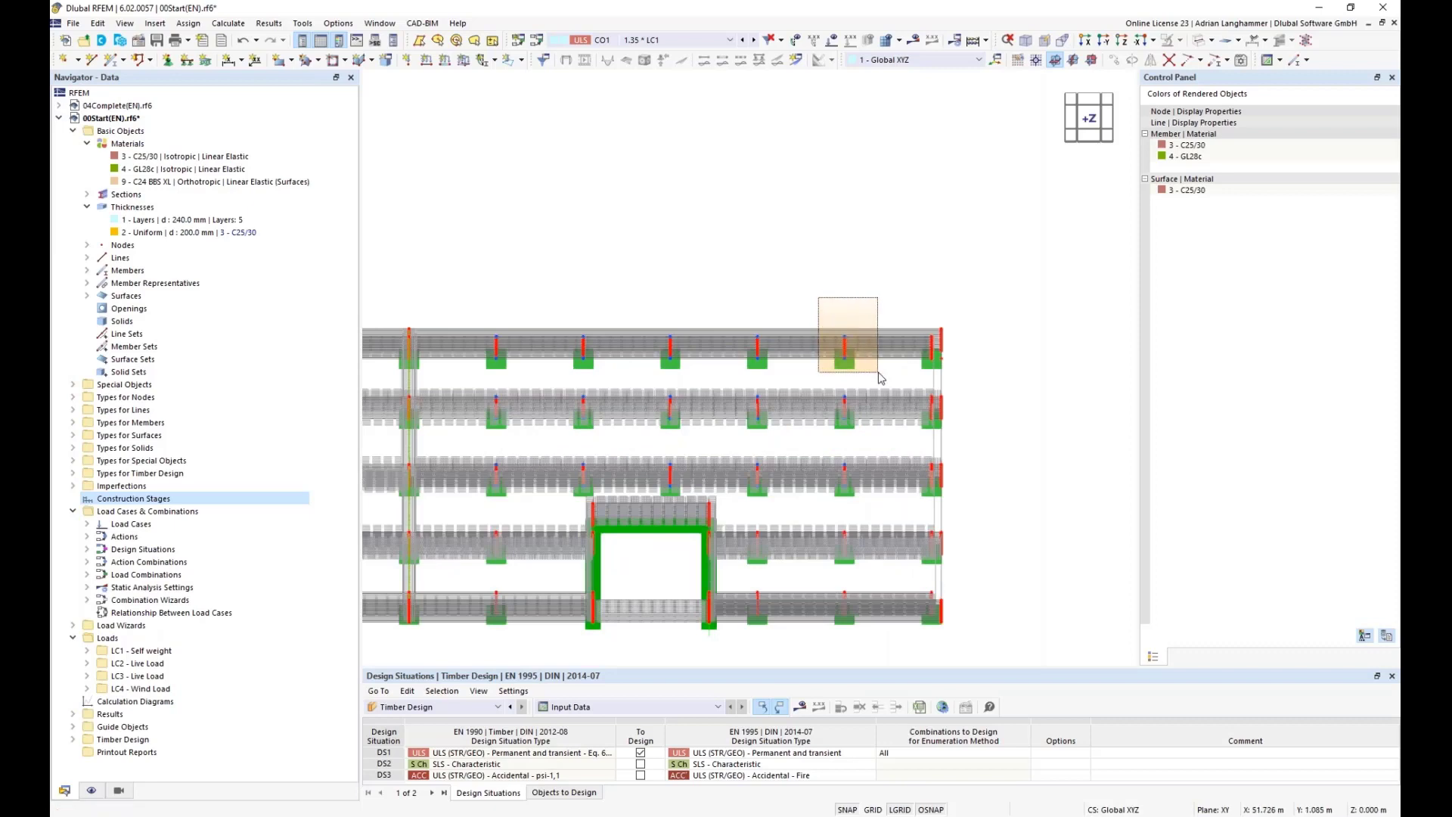
drag(880, 376, 878, 374)
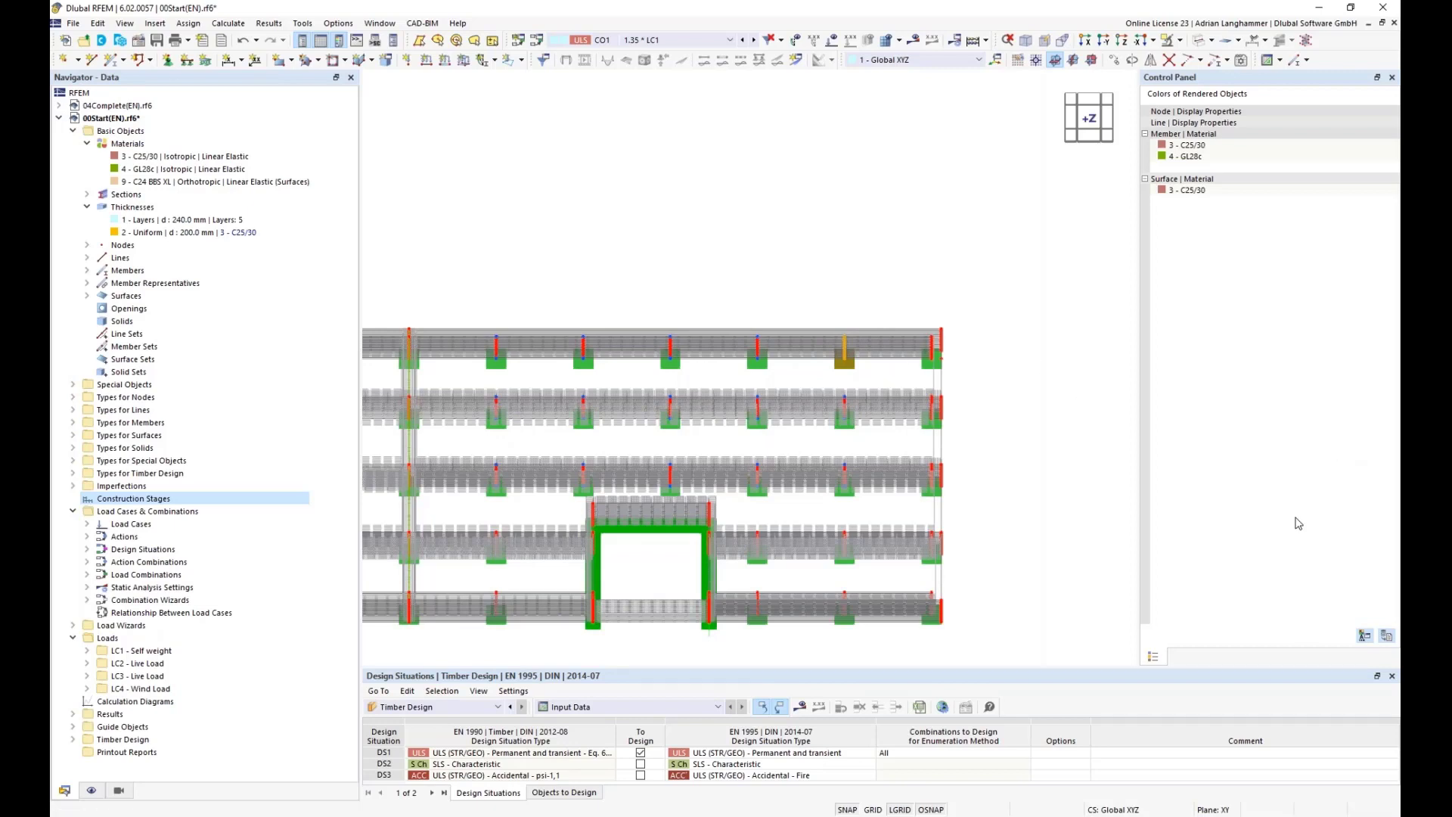
Inspect the selected column line down to its nodal support in an oblique view and list the construction stages by floor.
ctrl+middle_drag(1075, 482, 756, 398)
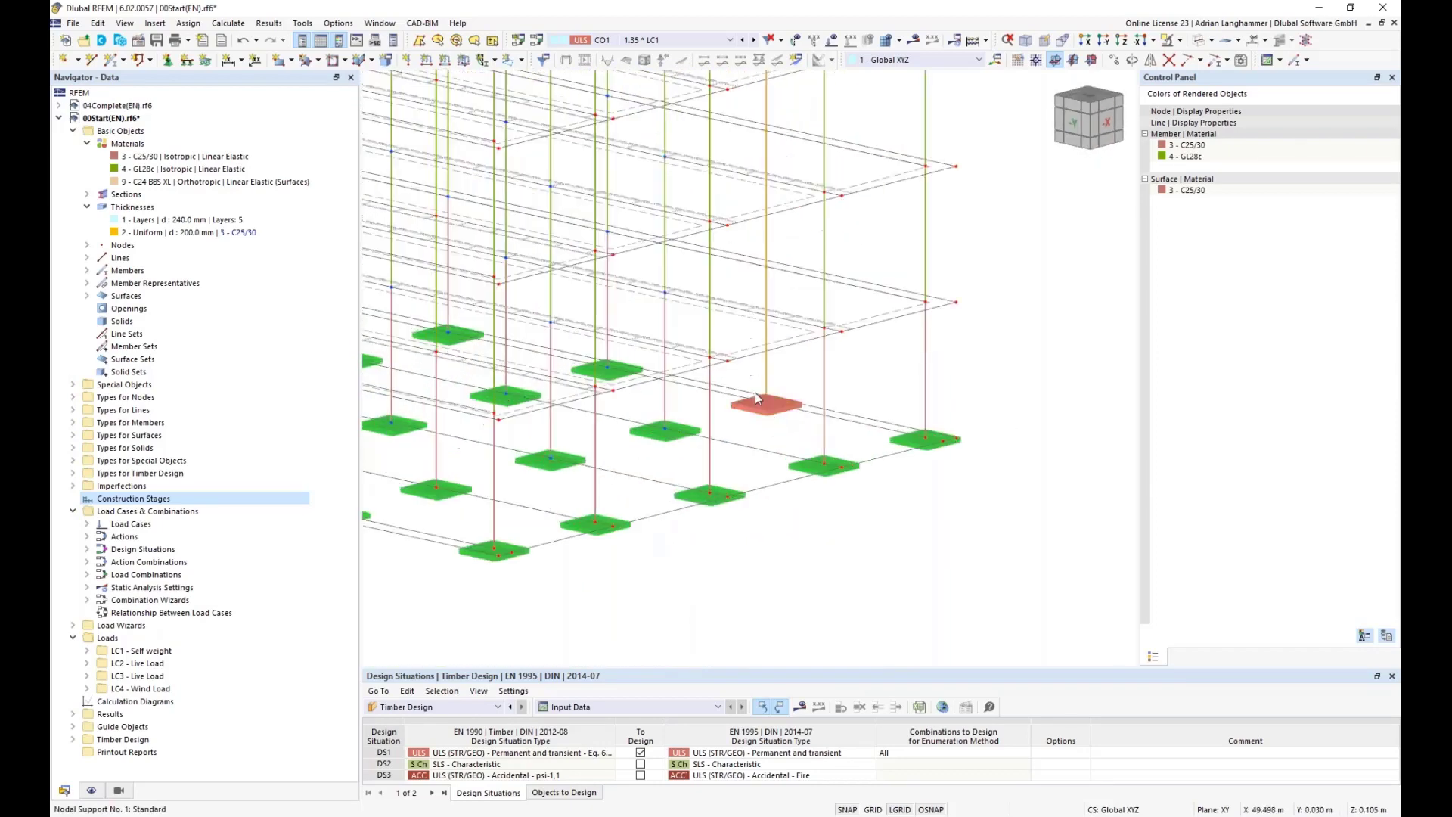
click(757, 397)
scroll(768, 219, up, 3)
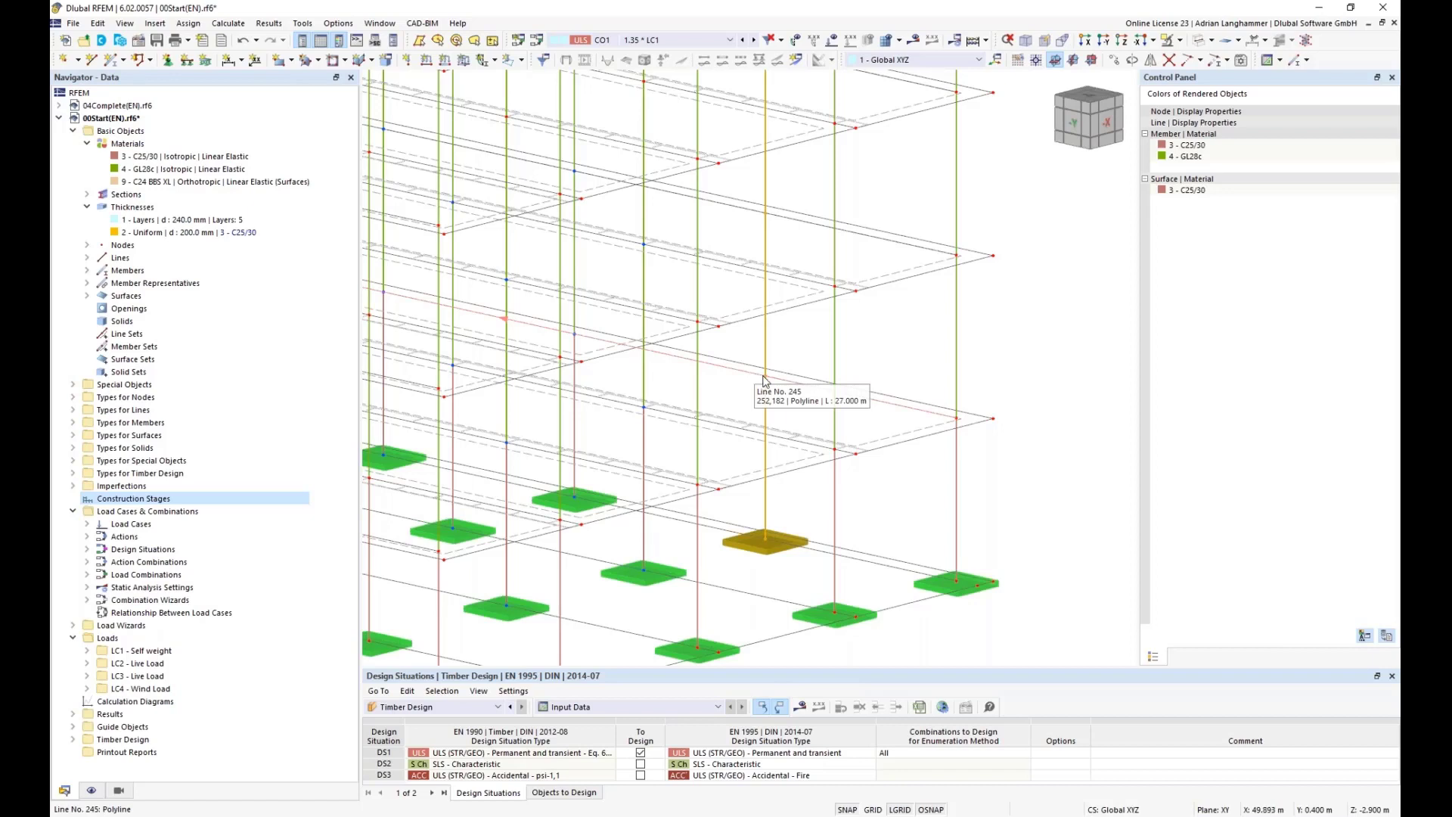
click(765, 537)
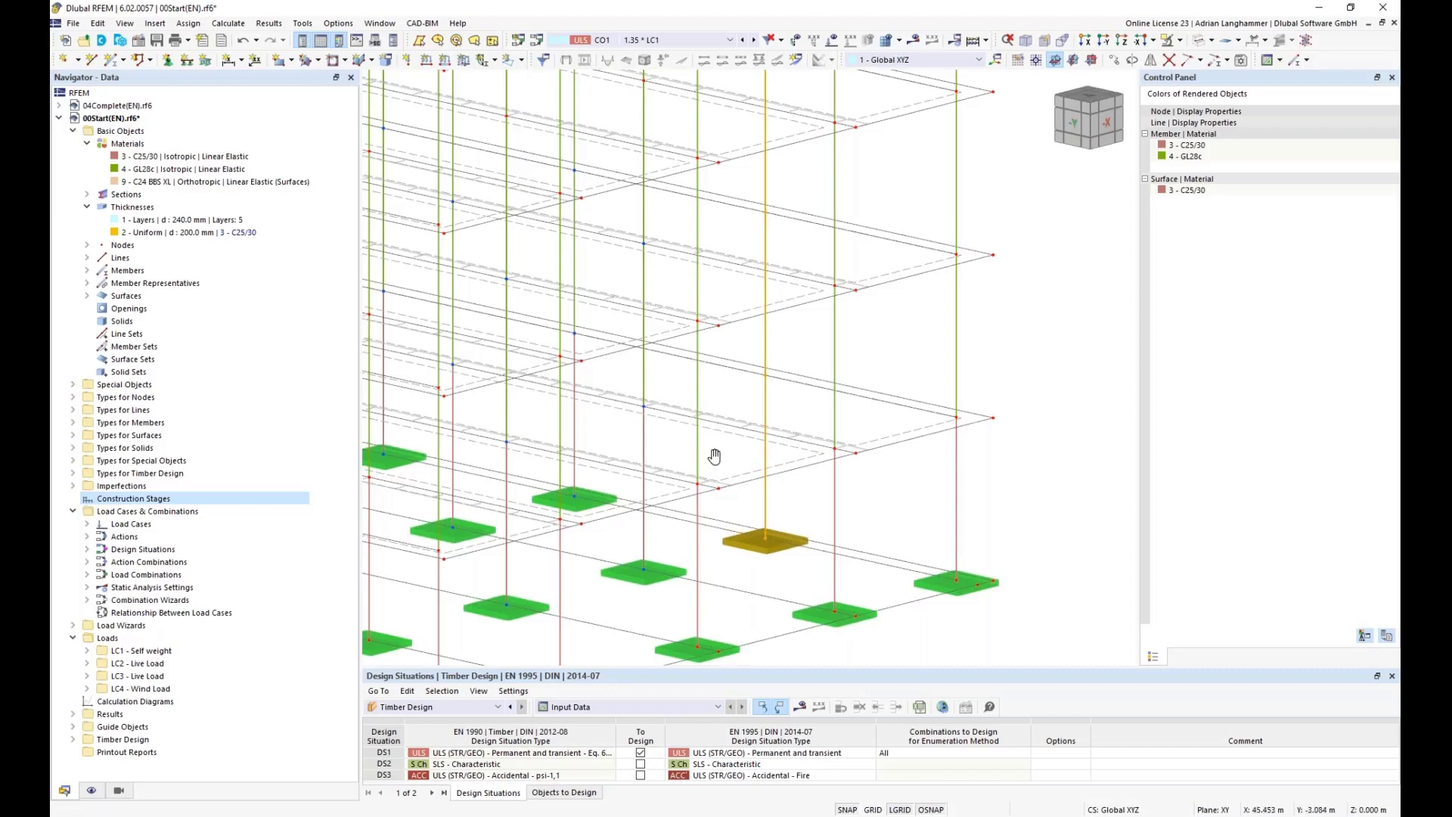
middle_drag(714, 456, 755, 333)
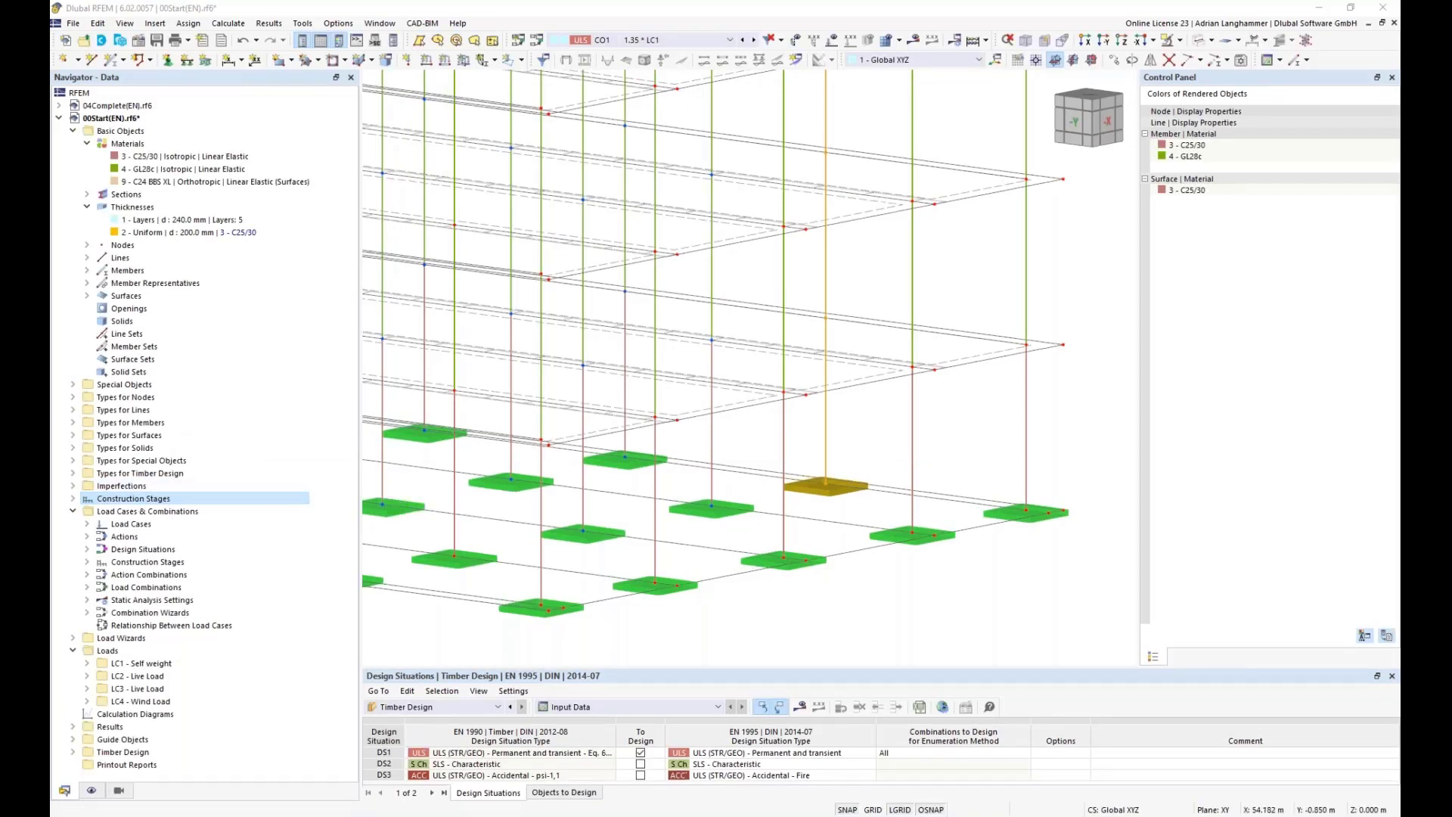
click(73, 499)
middle_drag(901, 514, 907, 559)
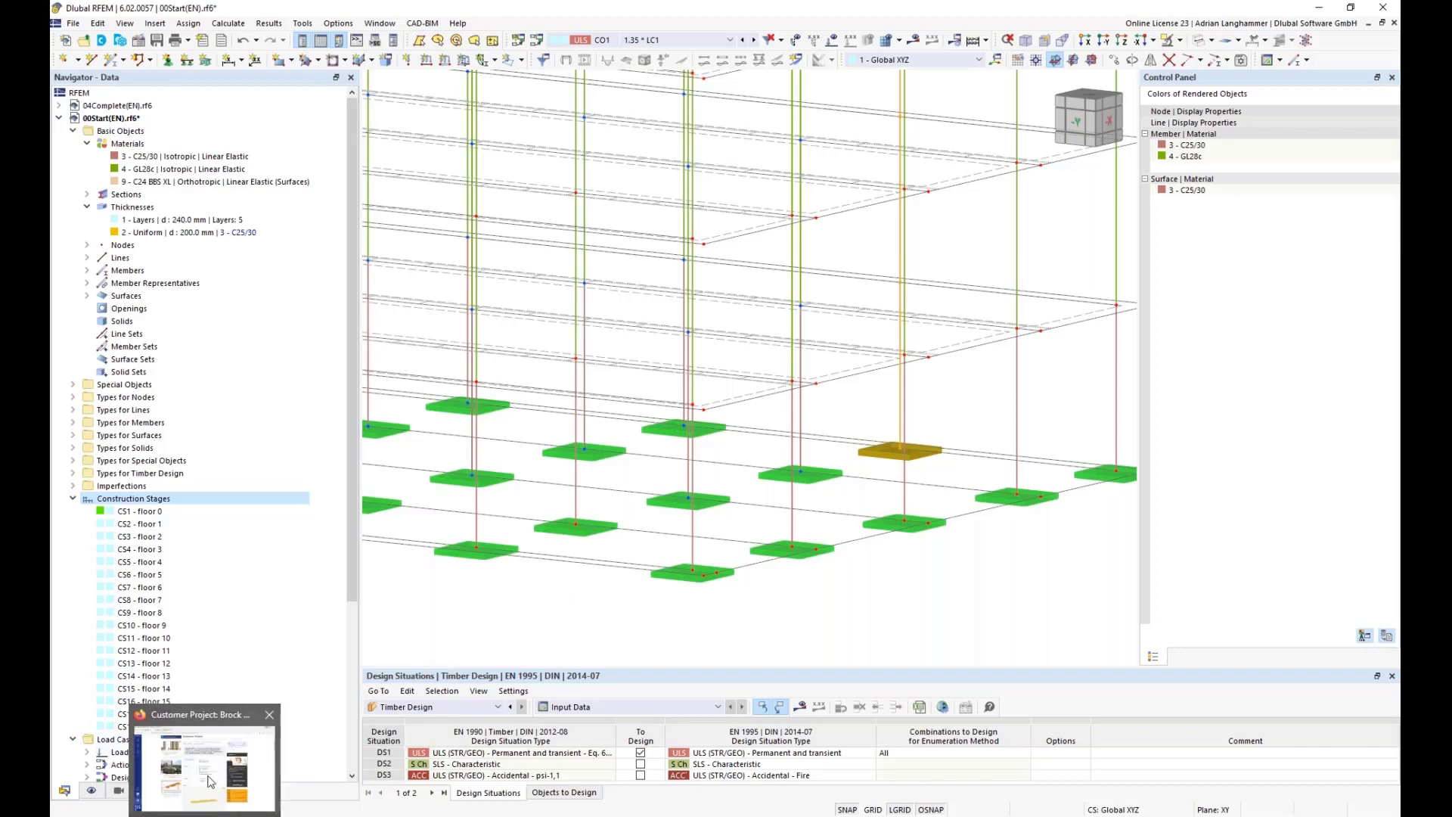
Switch to the browser, read the Dlubal Webservice and API product description, and return to RFEM.
click(213, 781)
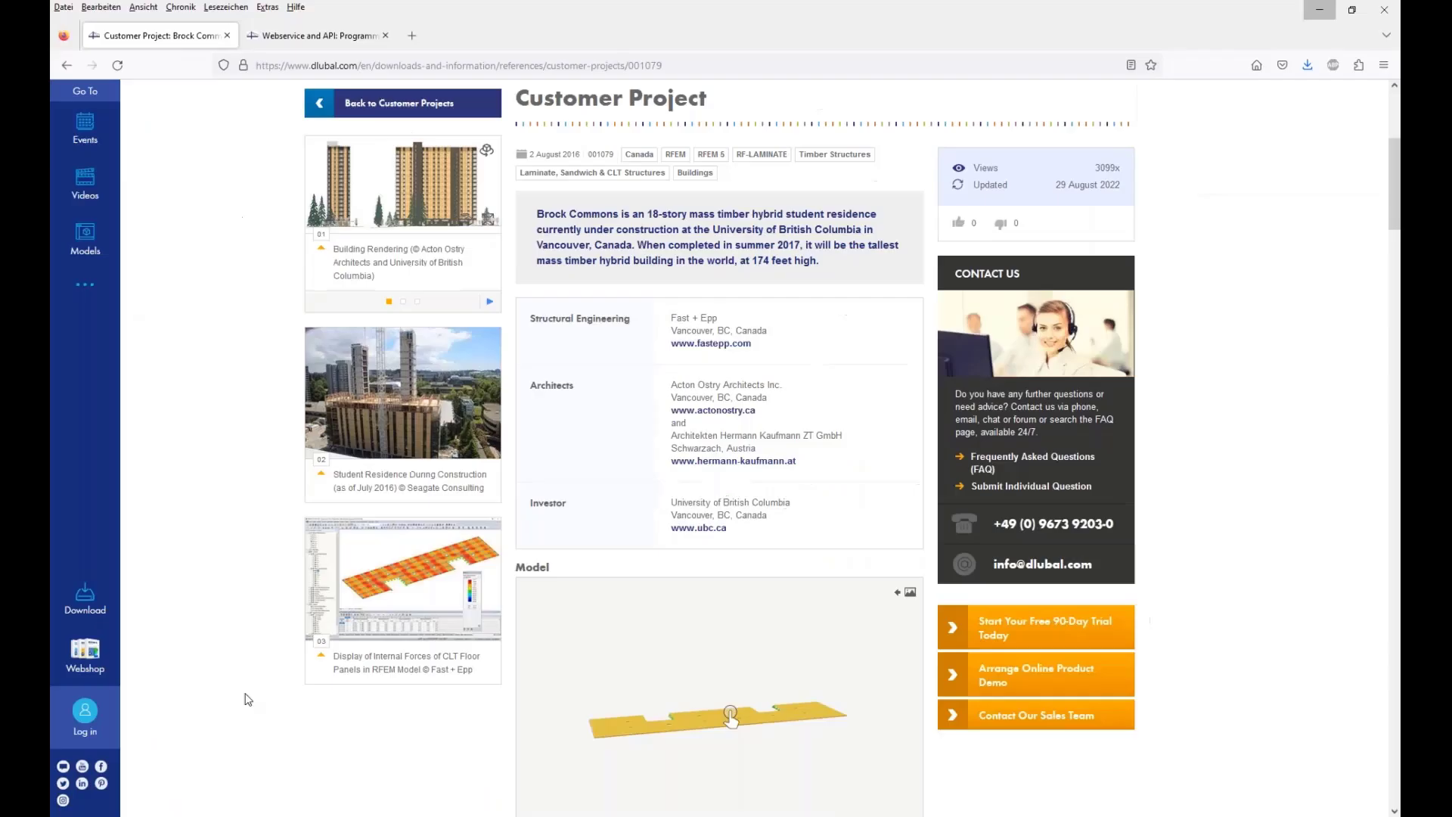
click(332, 37)
scroll(497, 394, up, 7)
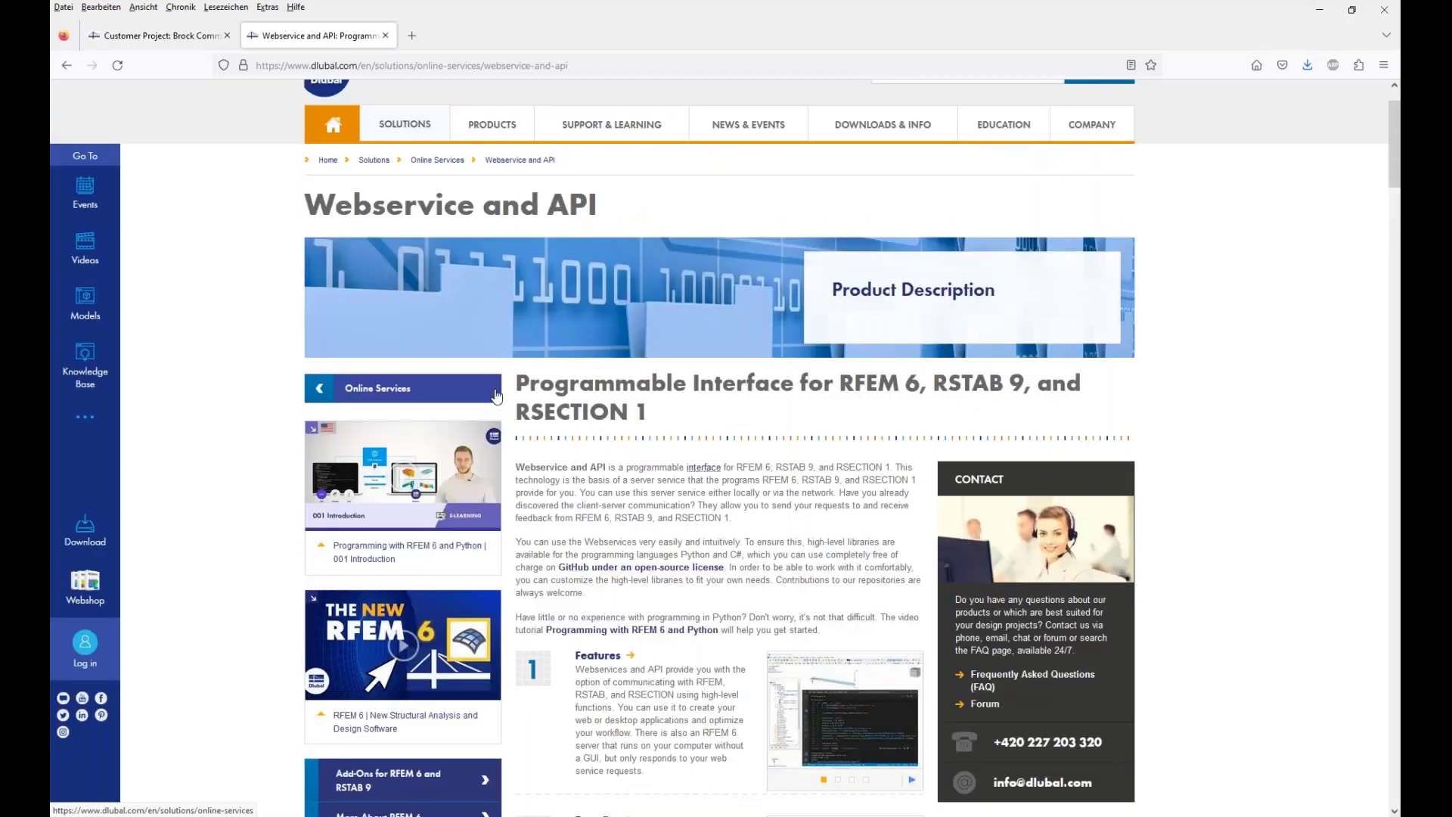
scroll(497, 394, up, 1)
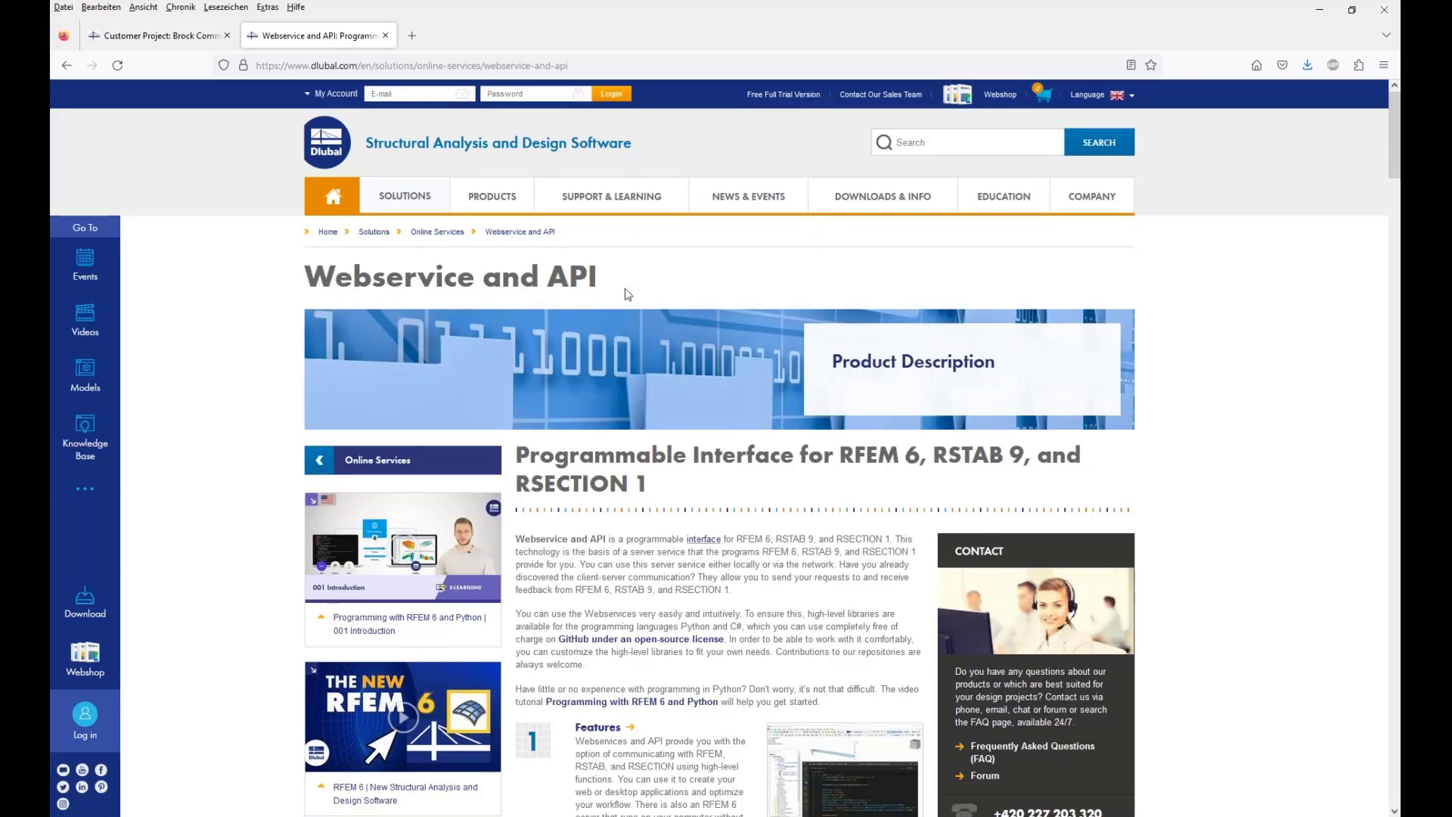
scroll(625, 294, down, 2)
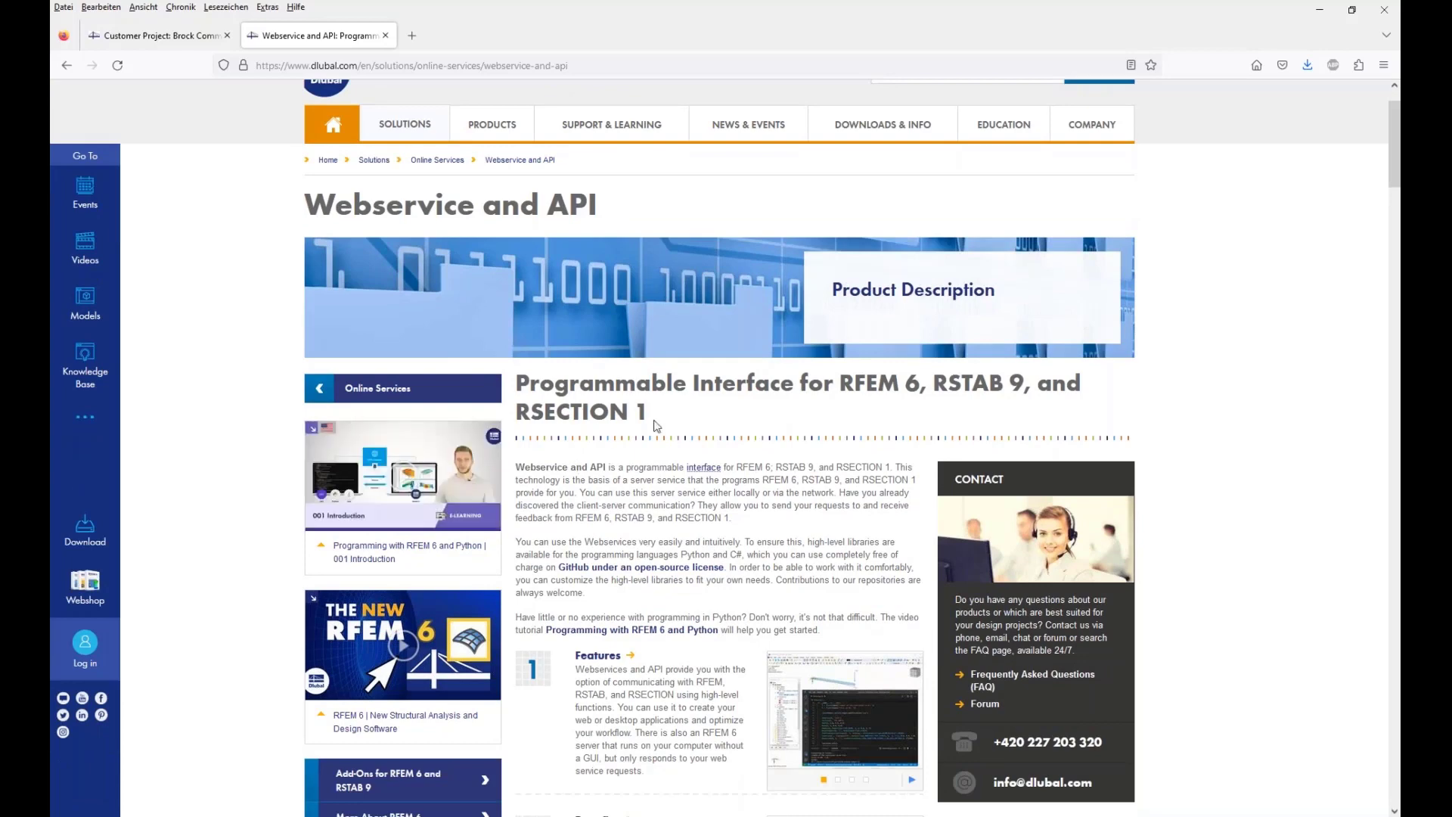
scroll(656, 426, down, 3)
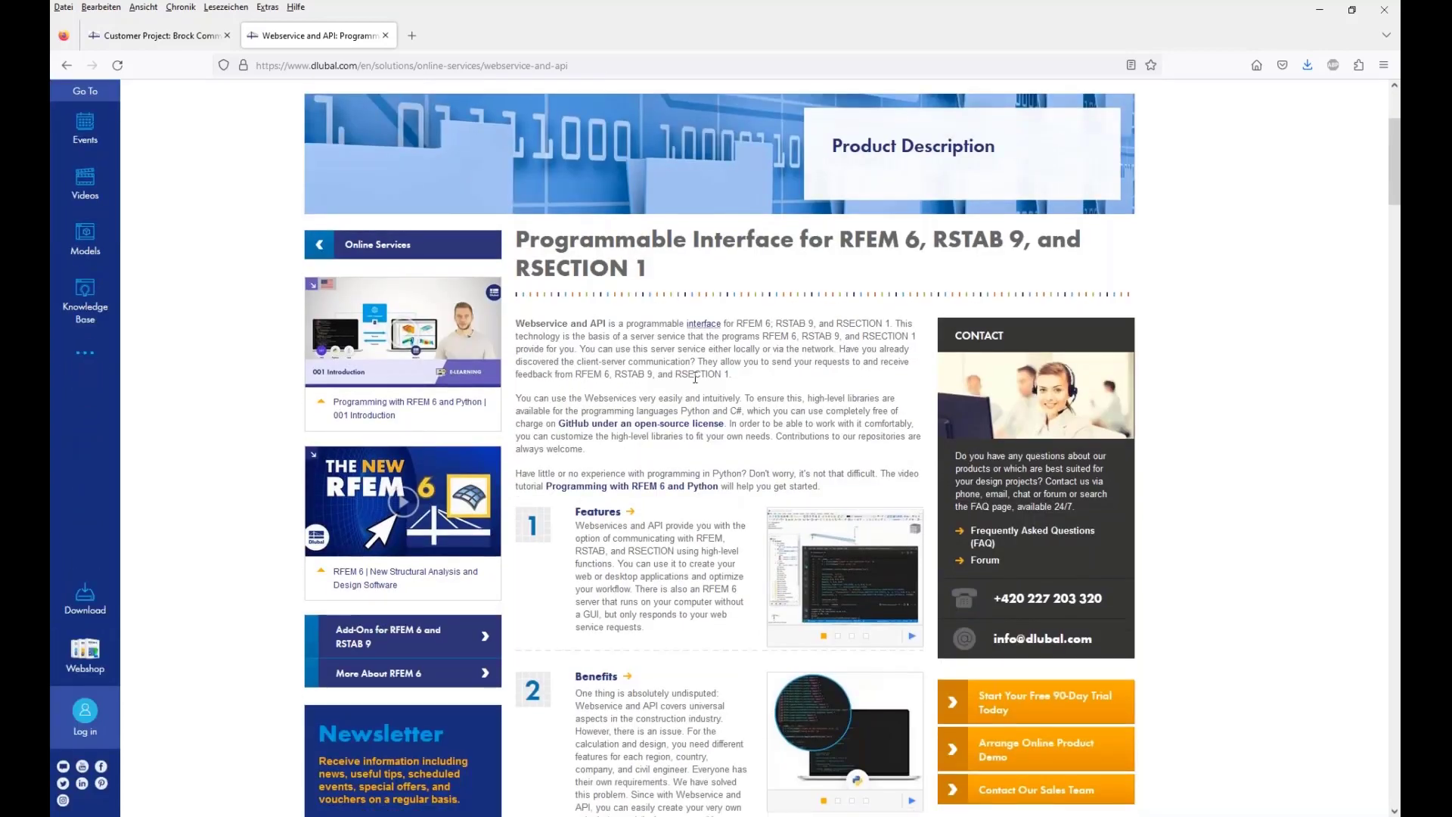
scroll(694, 377, down, 2)
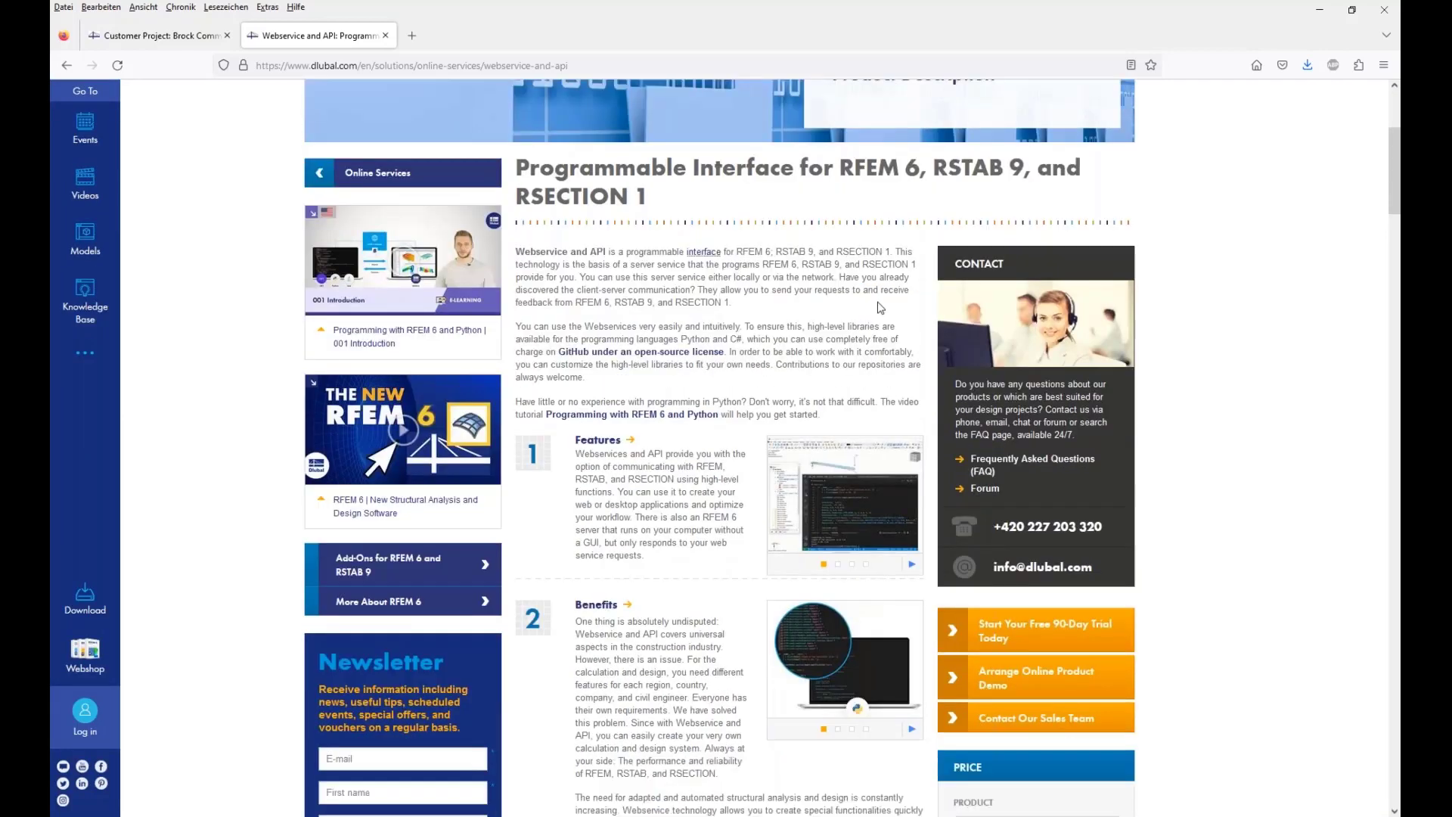
click(1316, 13)
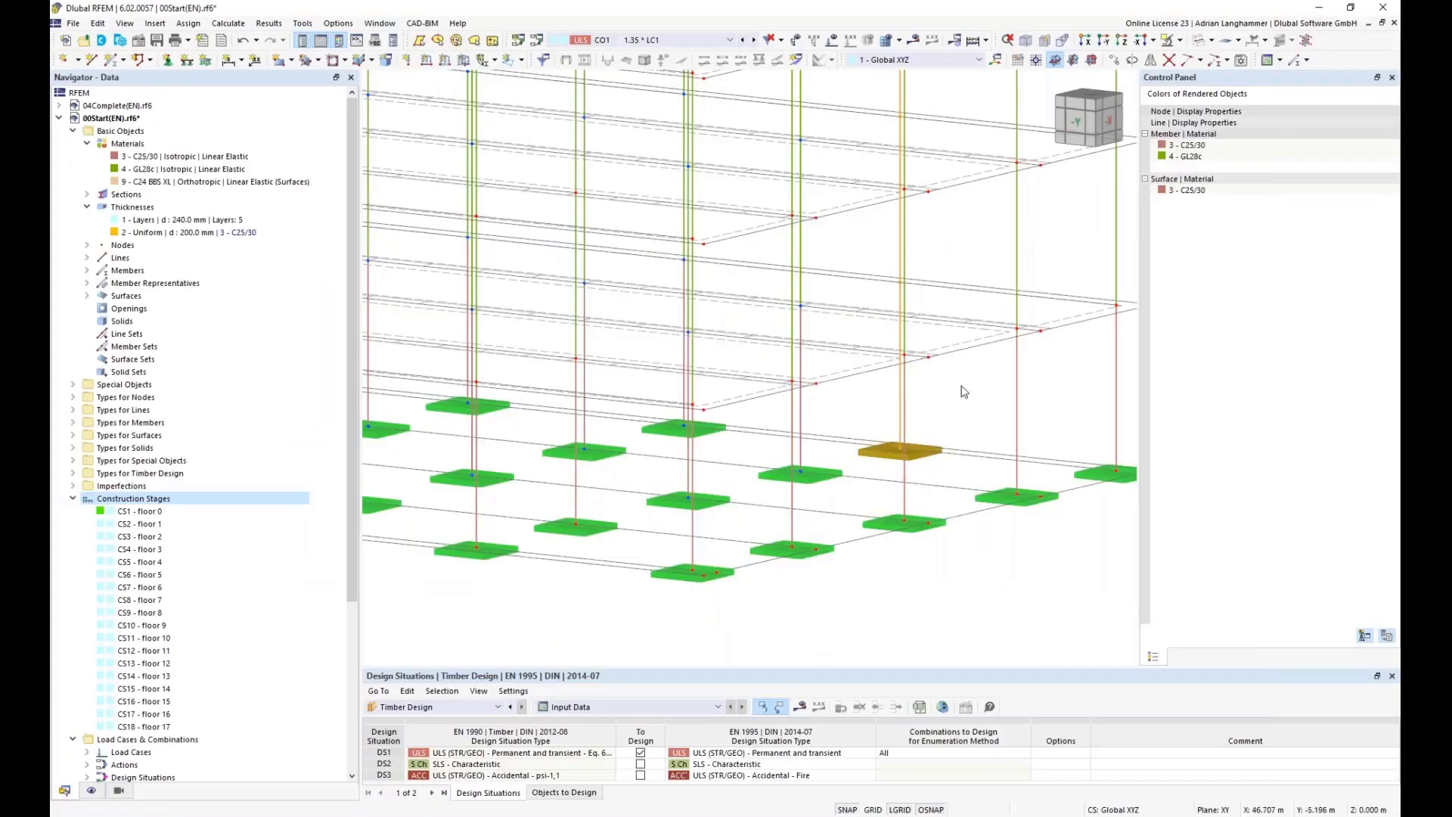
Display the part of the structure active in construction stage CS1 - floor 0.
ctrl+middle_drag(875, 411, 757, 512)
scroll(741, 548, down, 3)
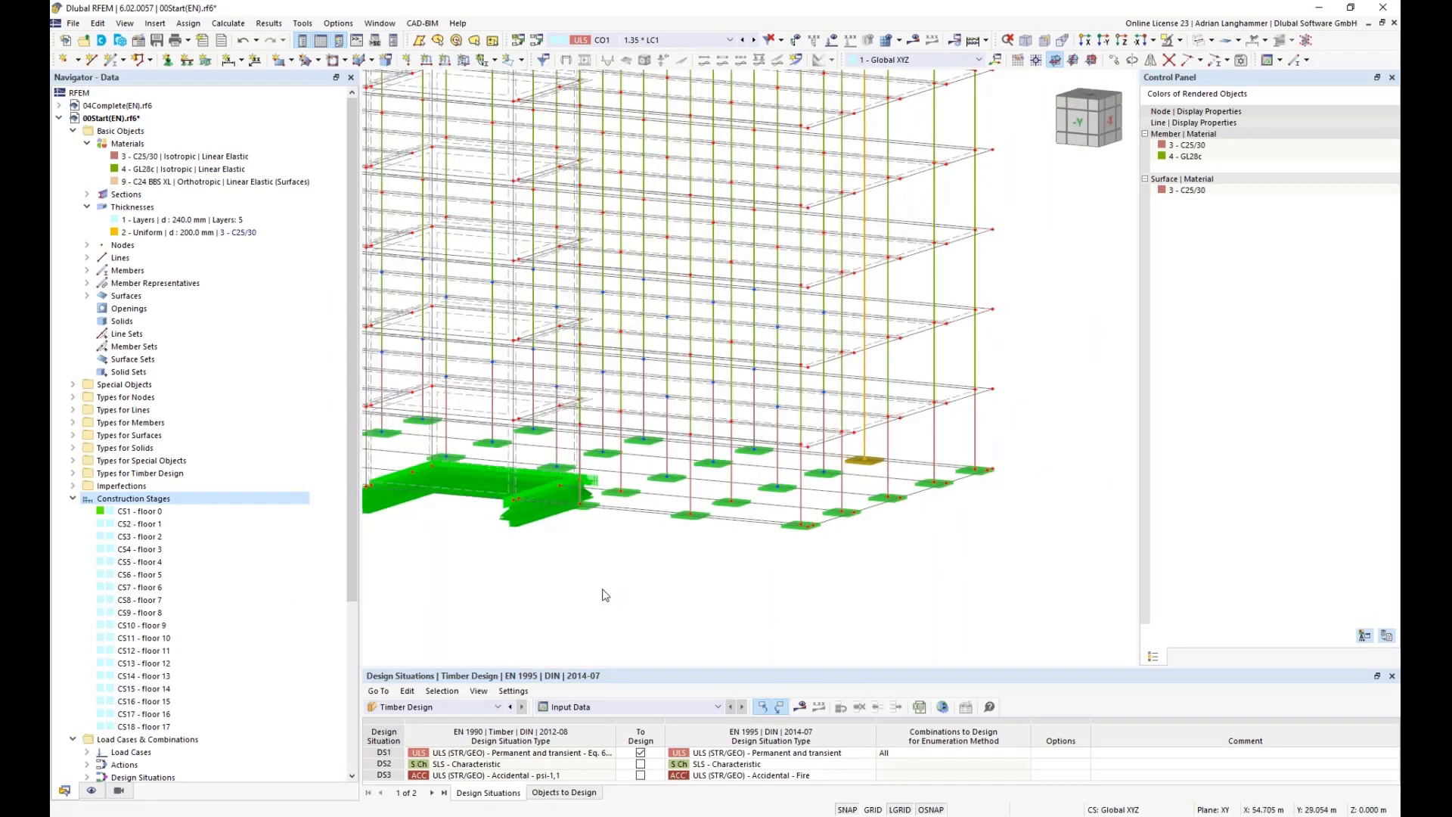
click(160, 512)
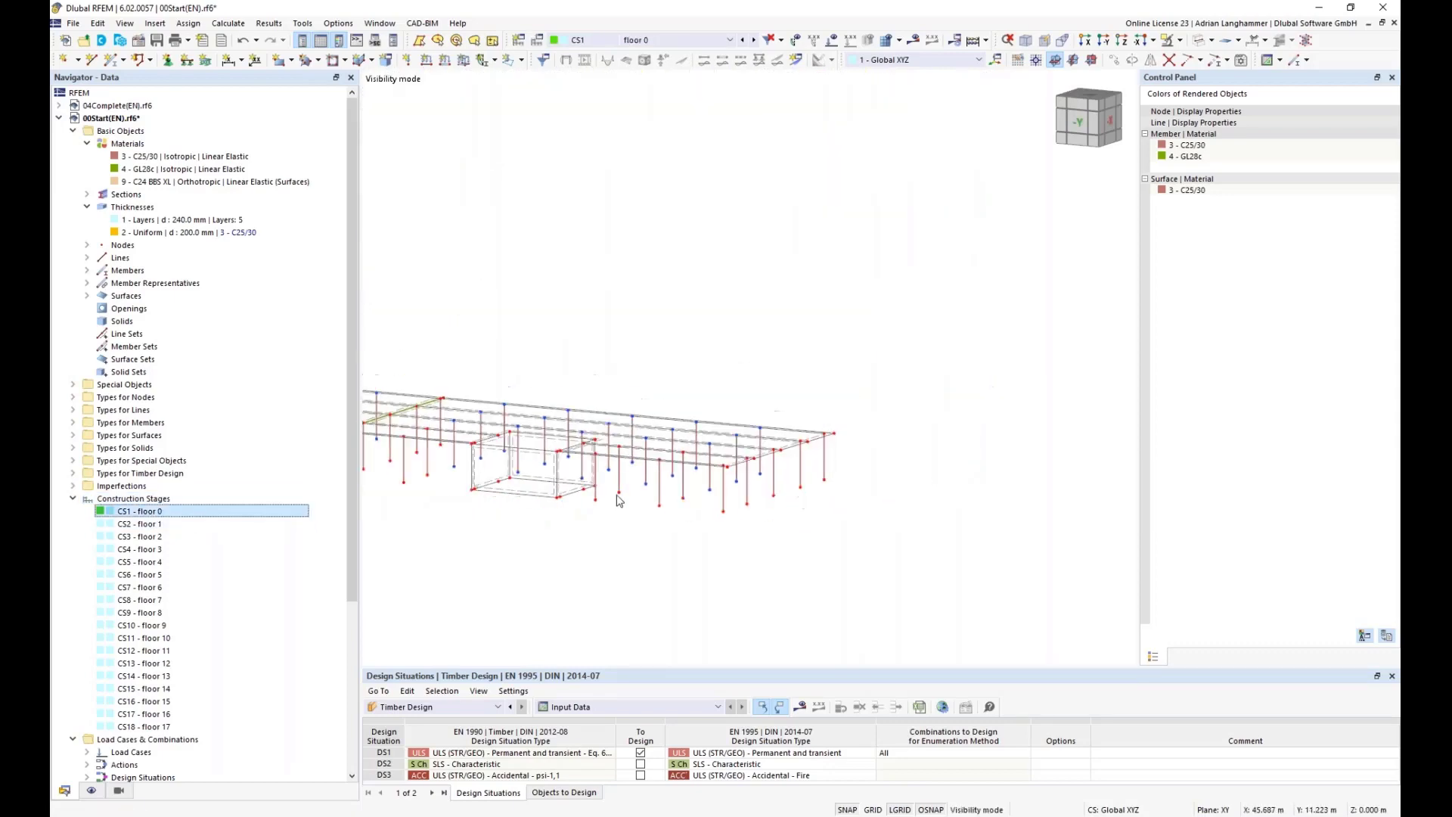
ctrl+middle_drag(812, 450, 831, 498)
Review the structure in stages CS6 - floor 5, CS12 - floor 11 and CS18 - floor 17, and return to CS1 - floor 0.
click(235, 538)
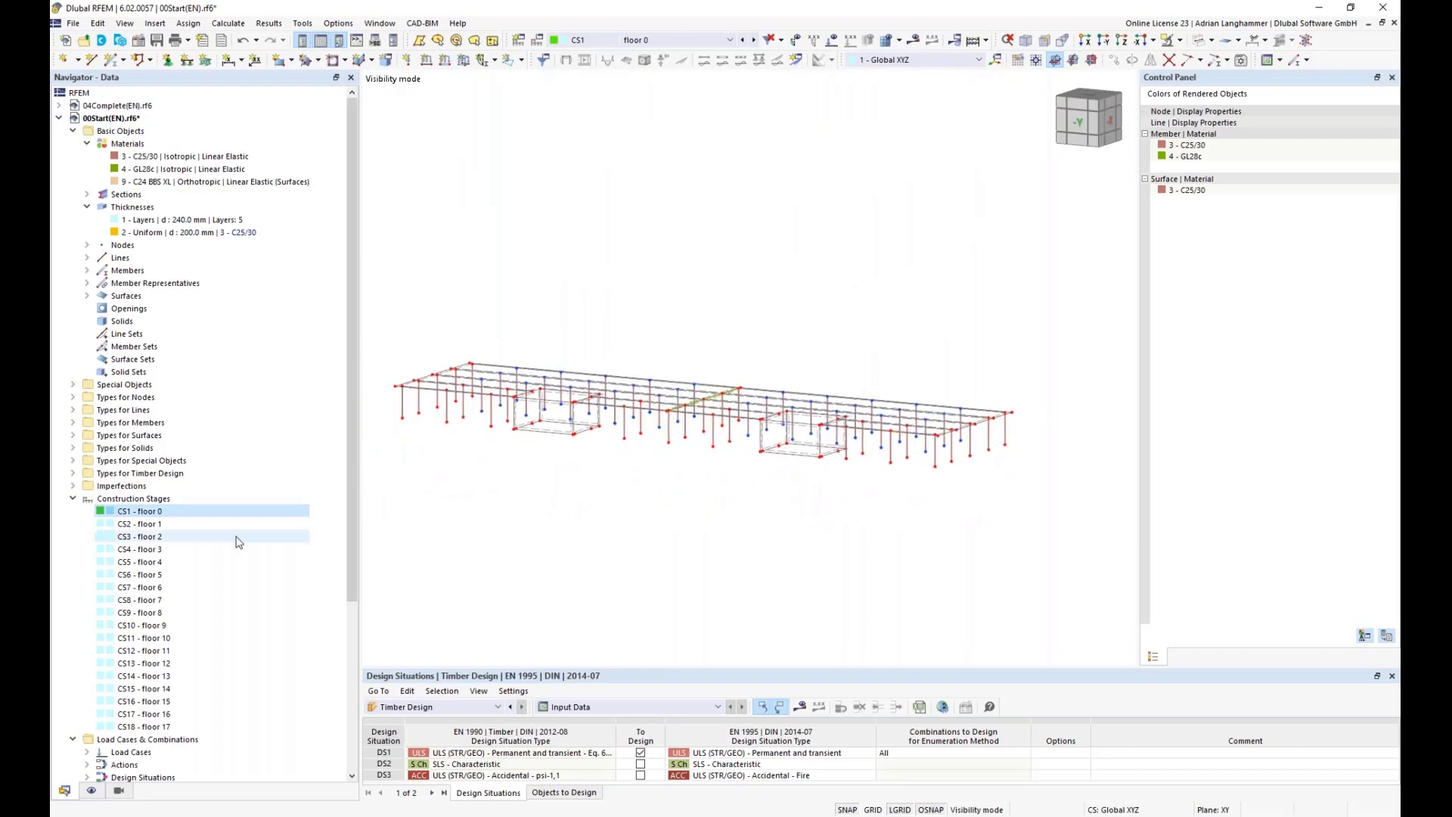
click(186, 575)
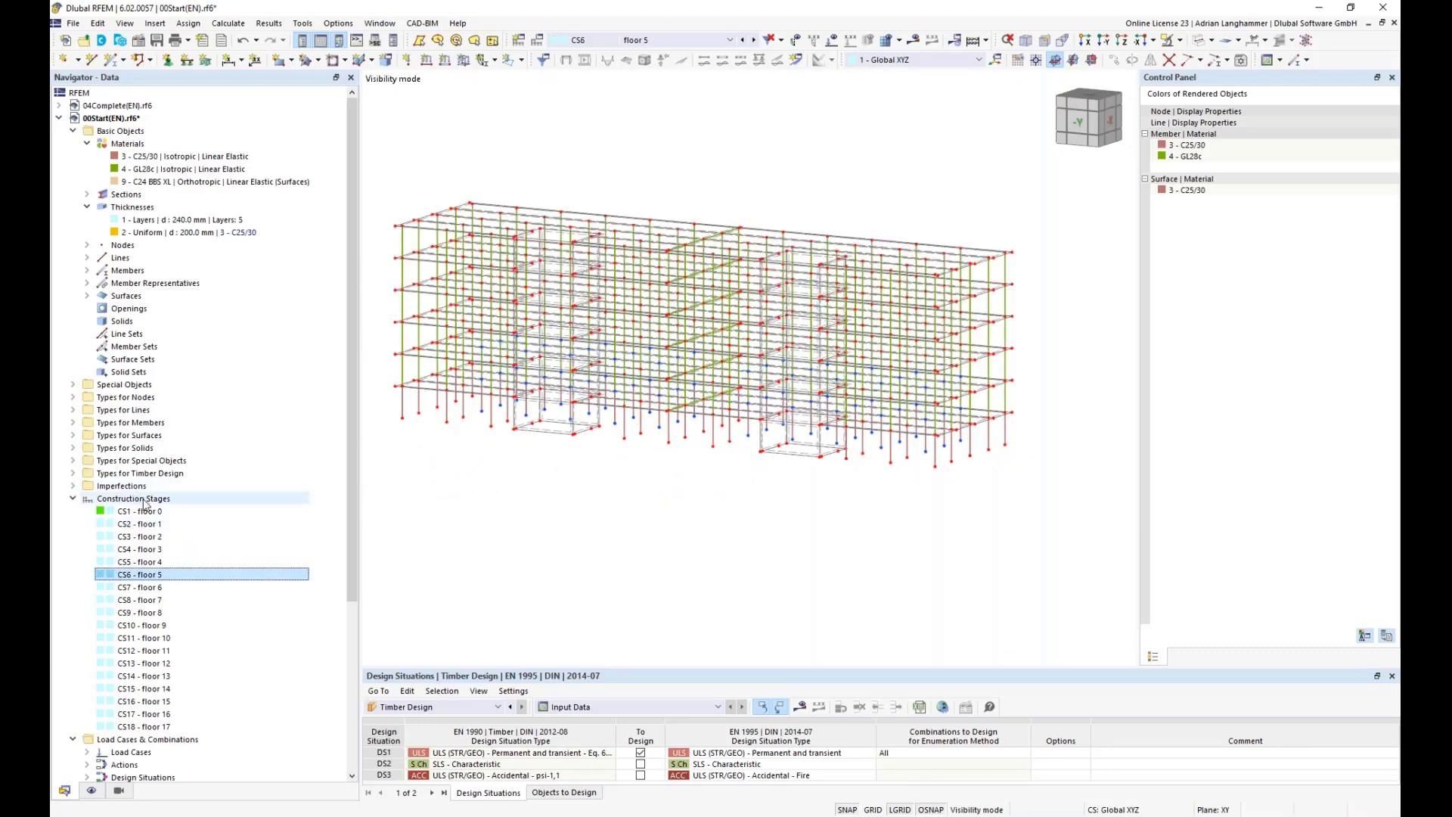
click(153, 653)
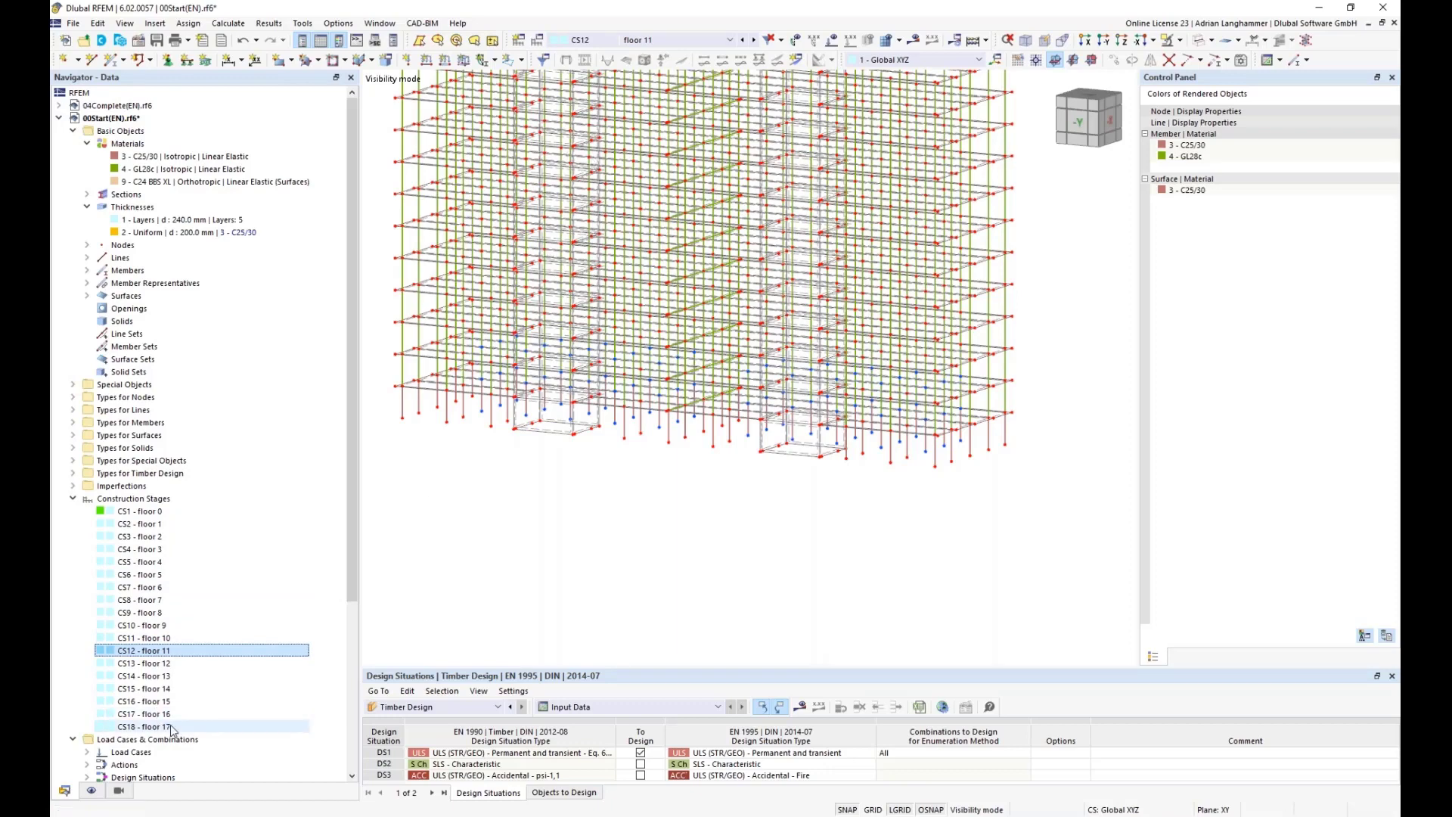
click(143, 727)
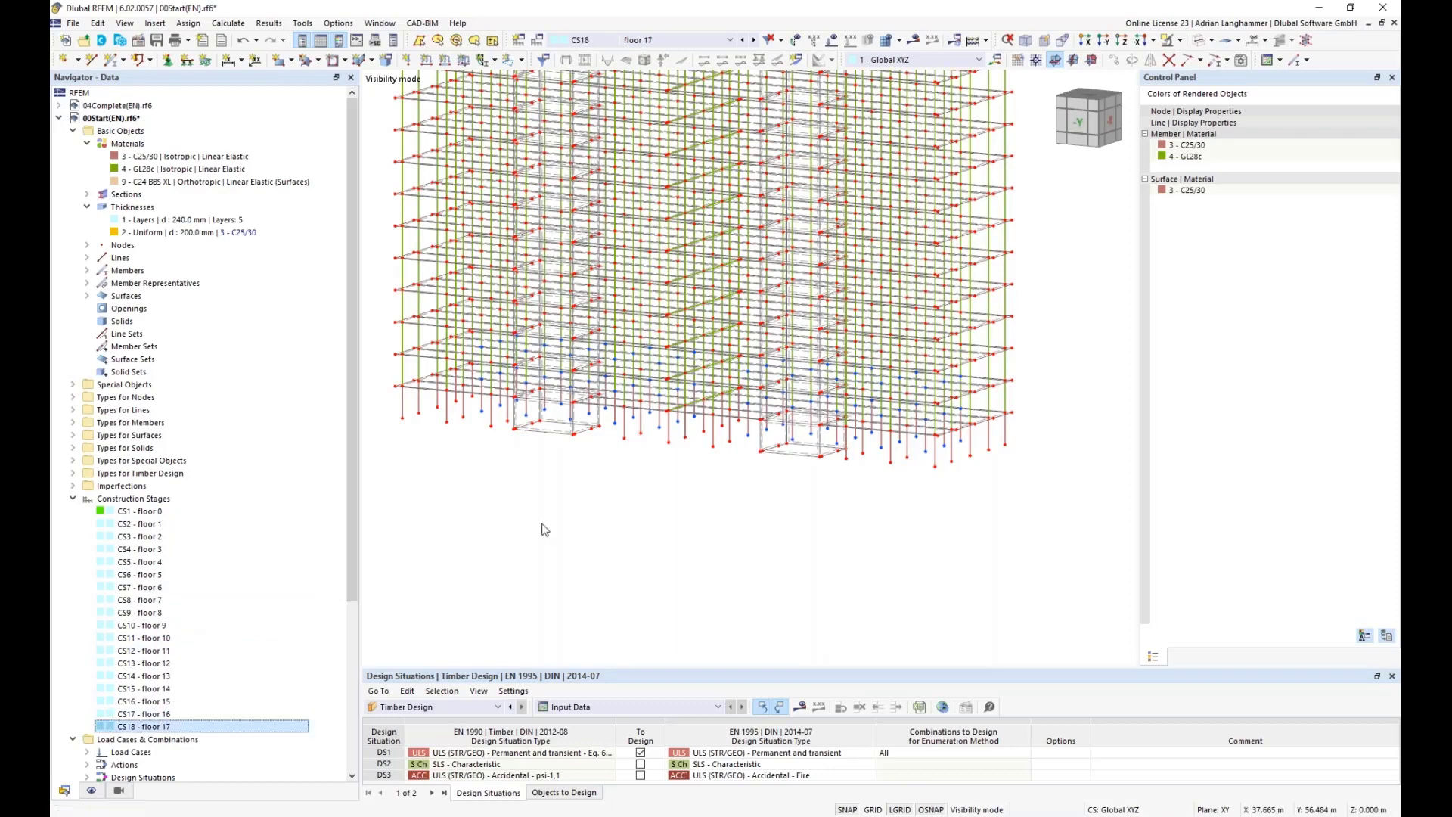
scroll(549, 497, down, 3)
middle_drag(548, 497, 551, 522)
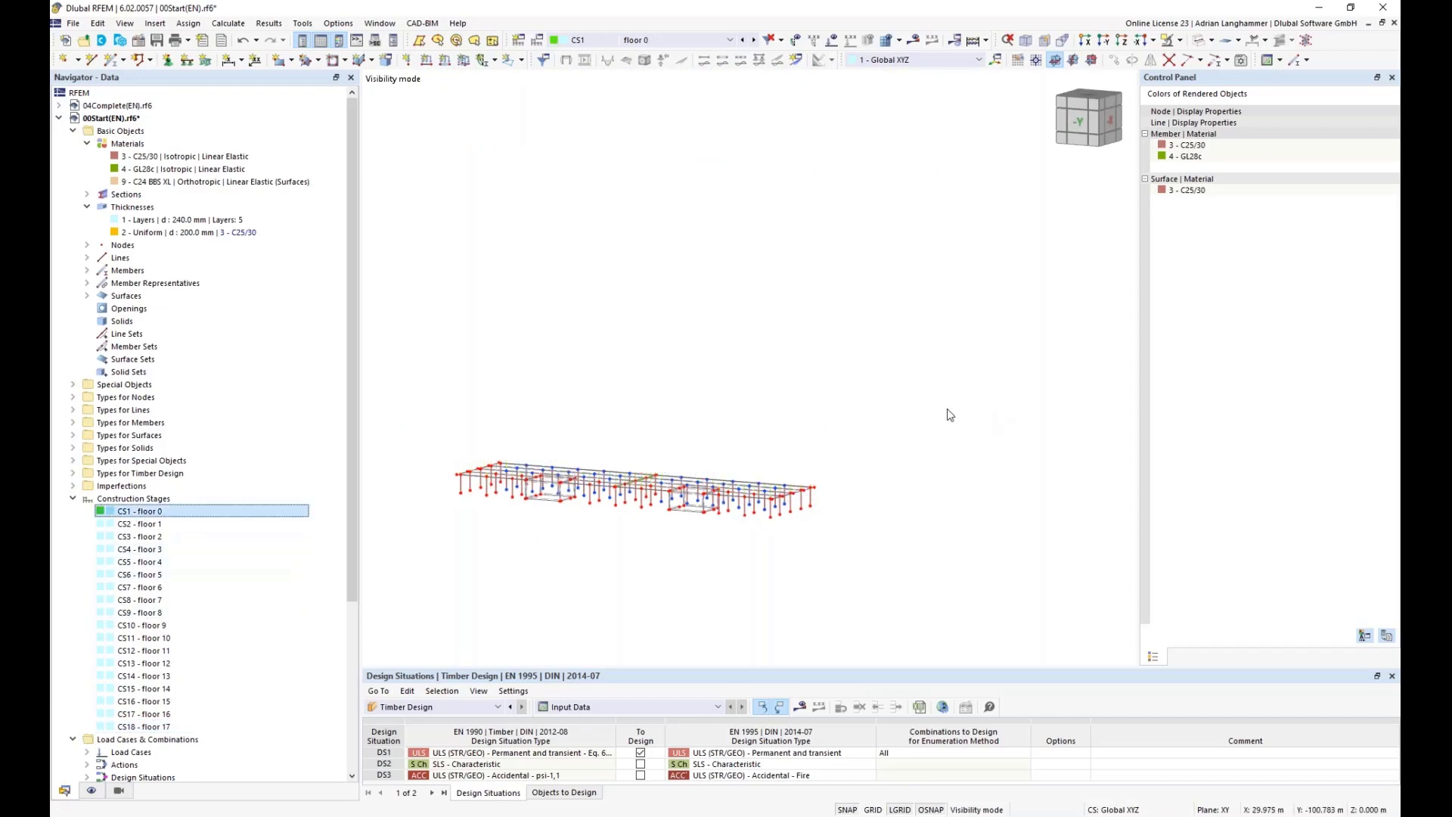
middle_drag(607, 380, 658, 331)
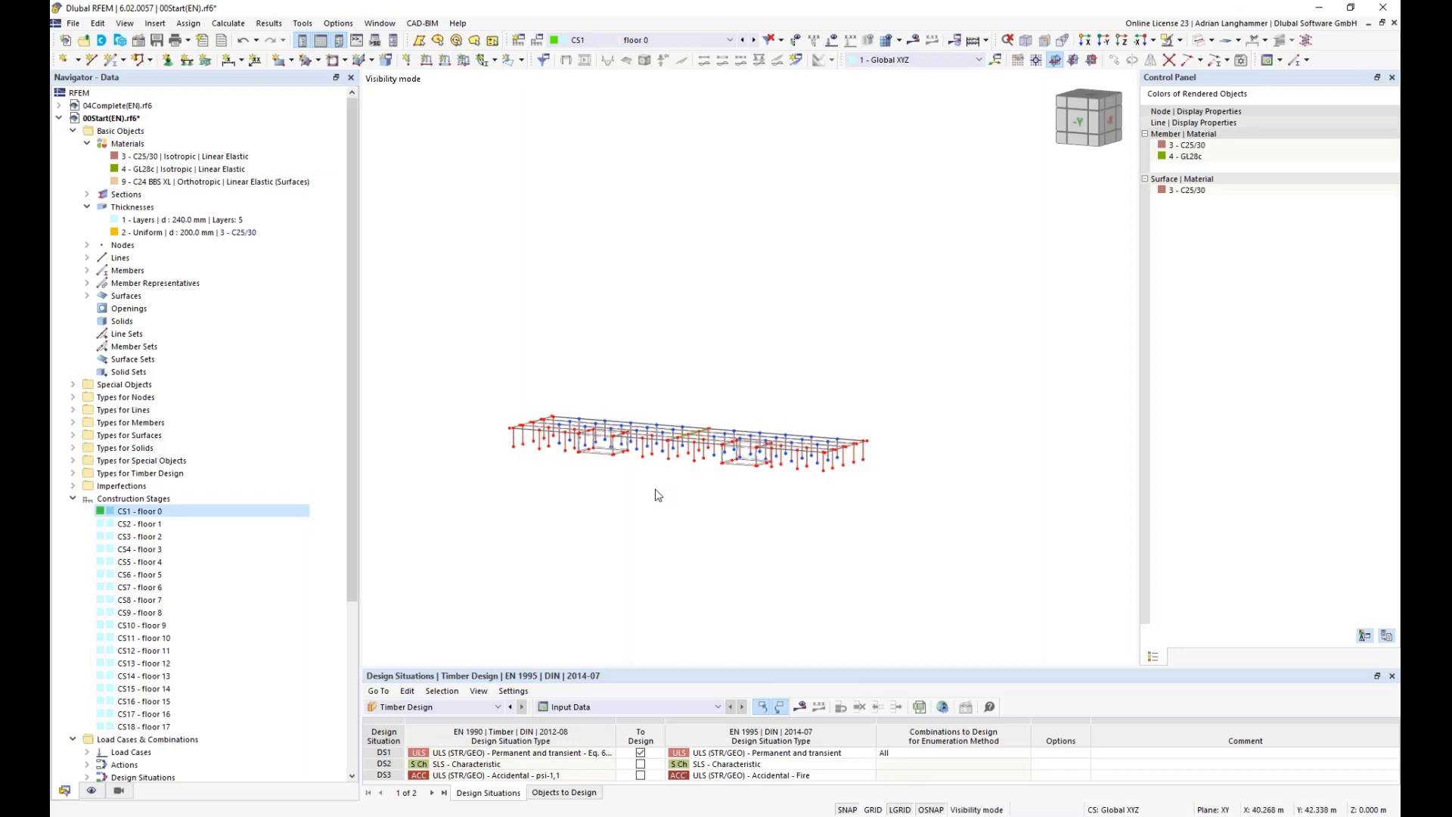
ctrl+middle_drag(661, 494, 681, 496)
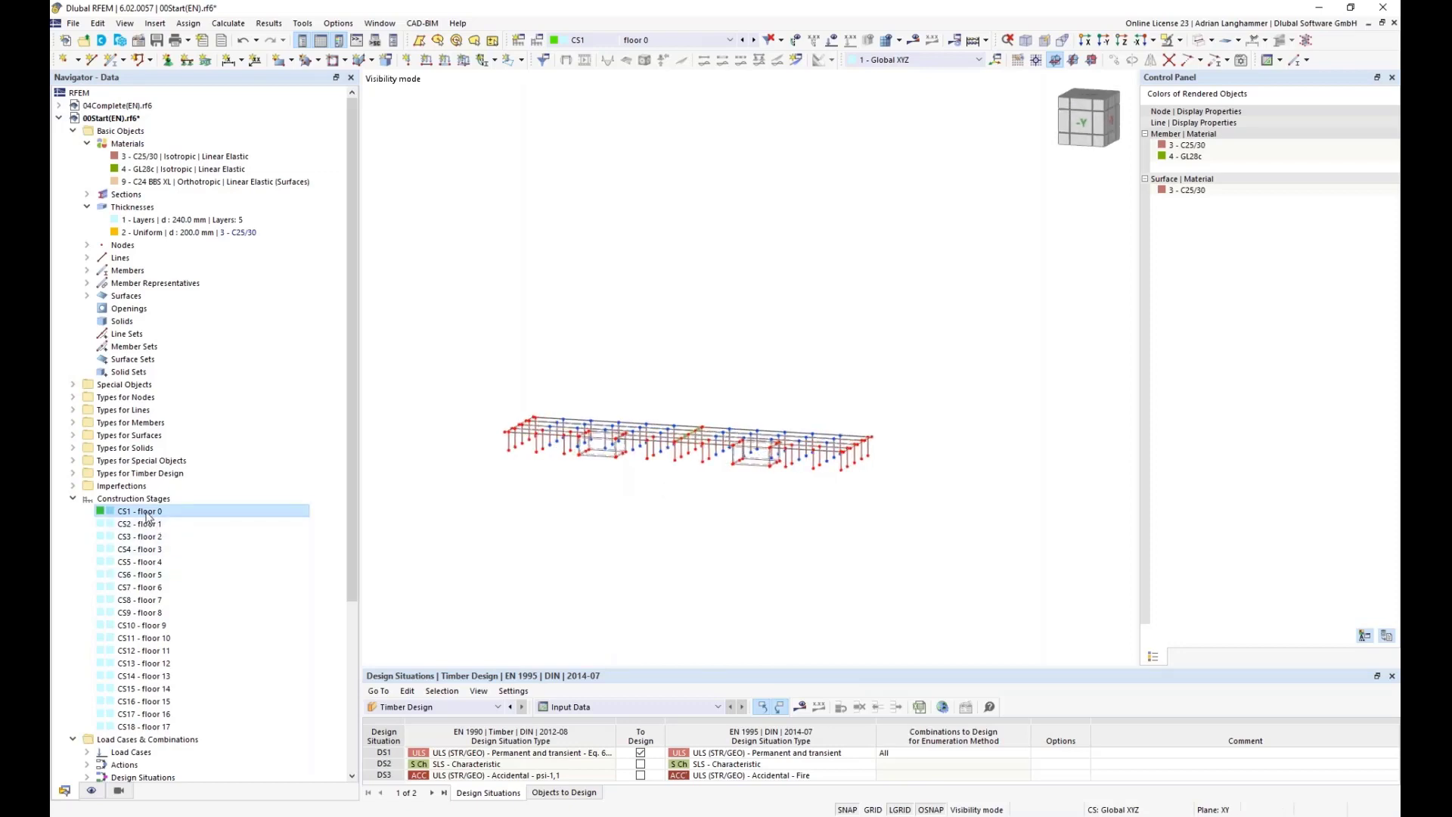
Activate nodal and line supports for construction stage CS1 - floor 0 and add all nodal and line supports to it.
double_click(148, 513)
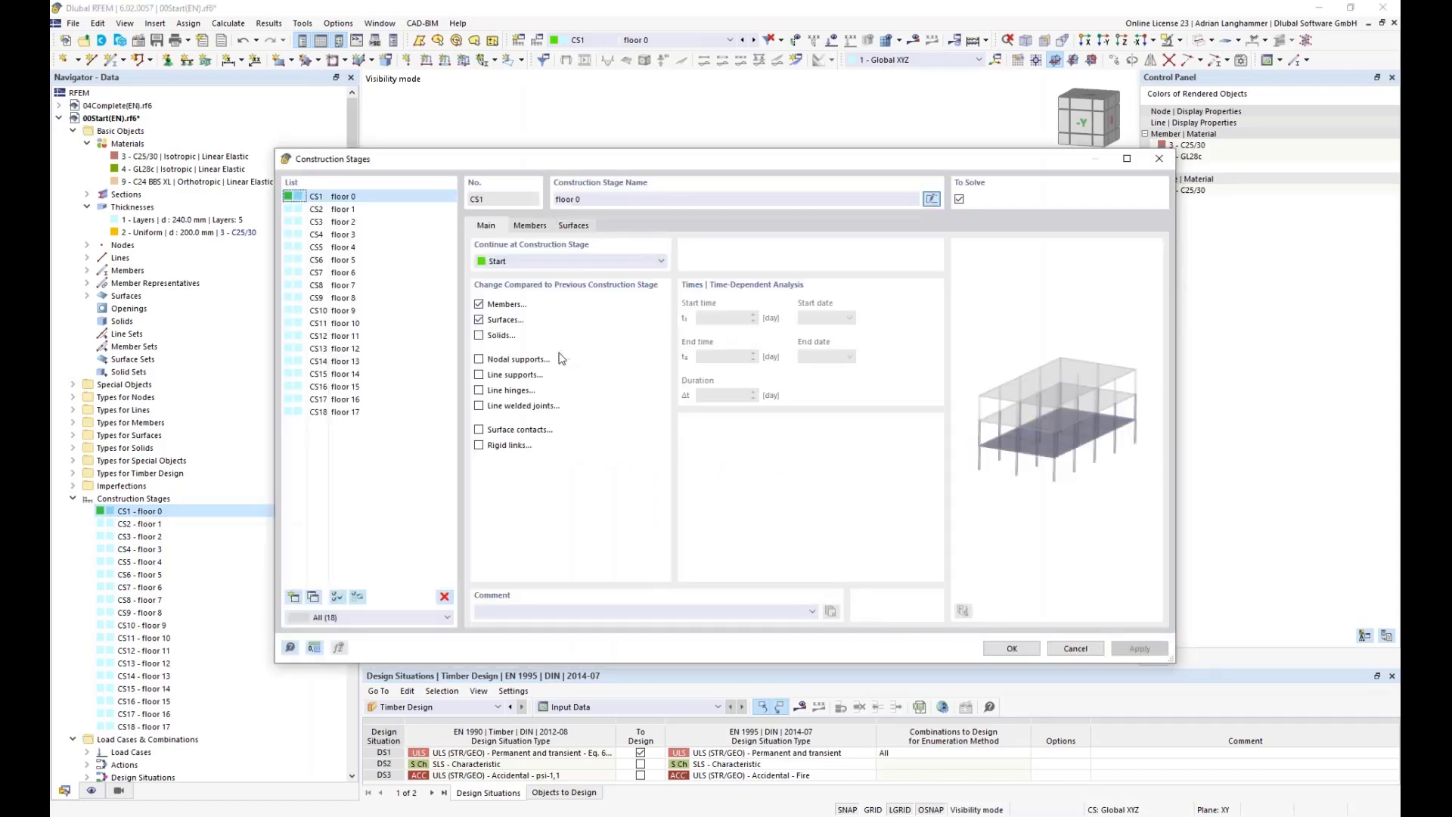
click(478, 358)
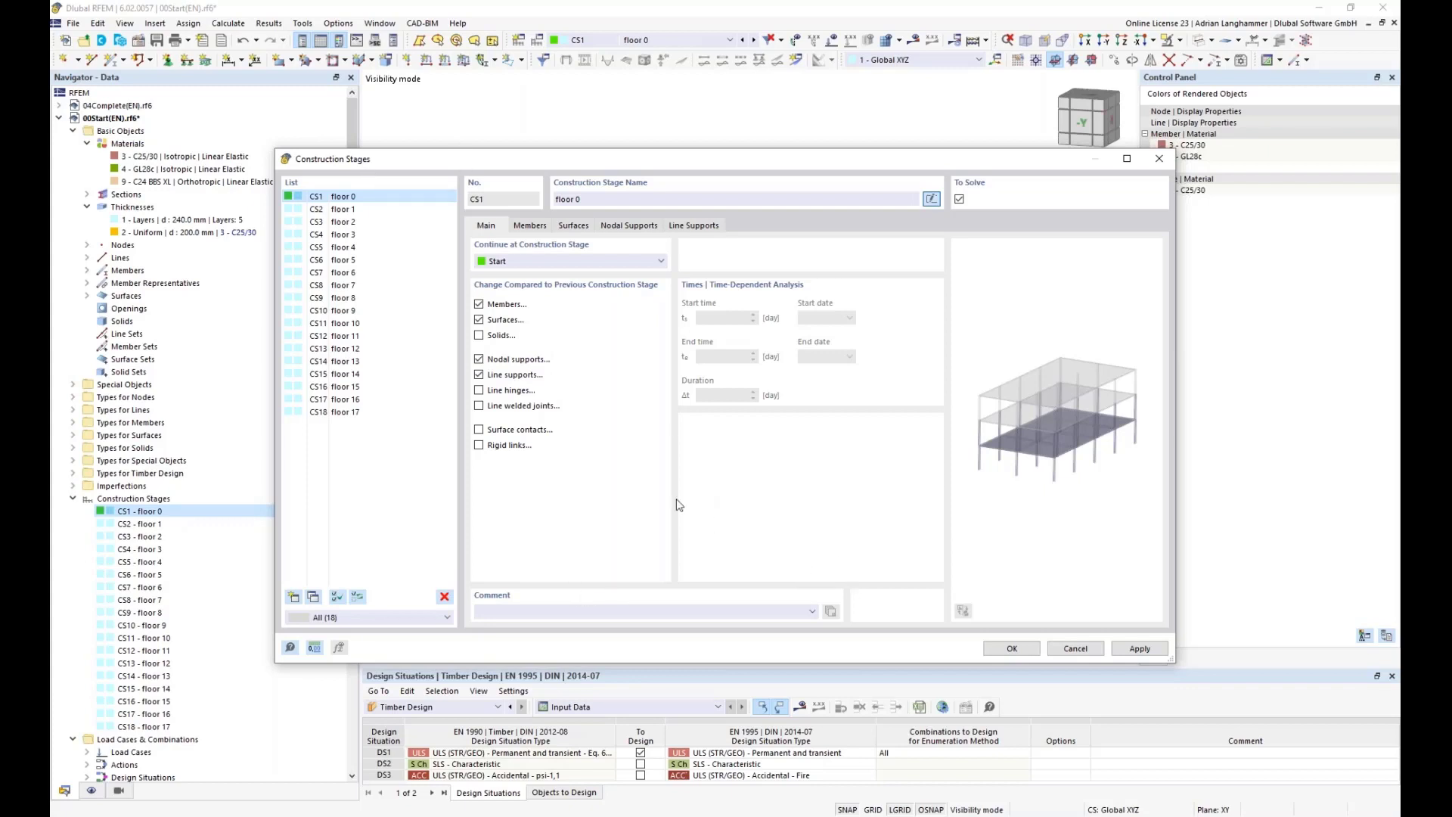
click(630, 226)
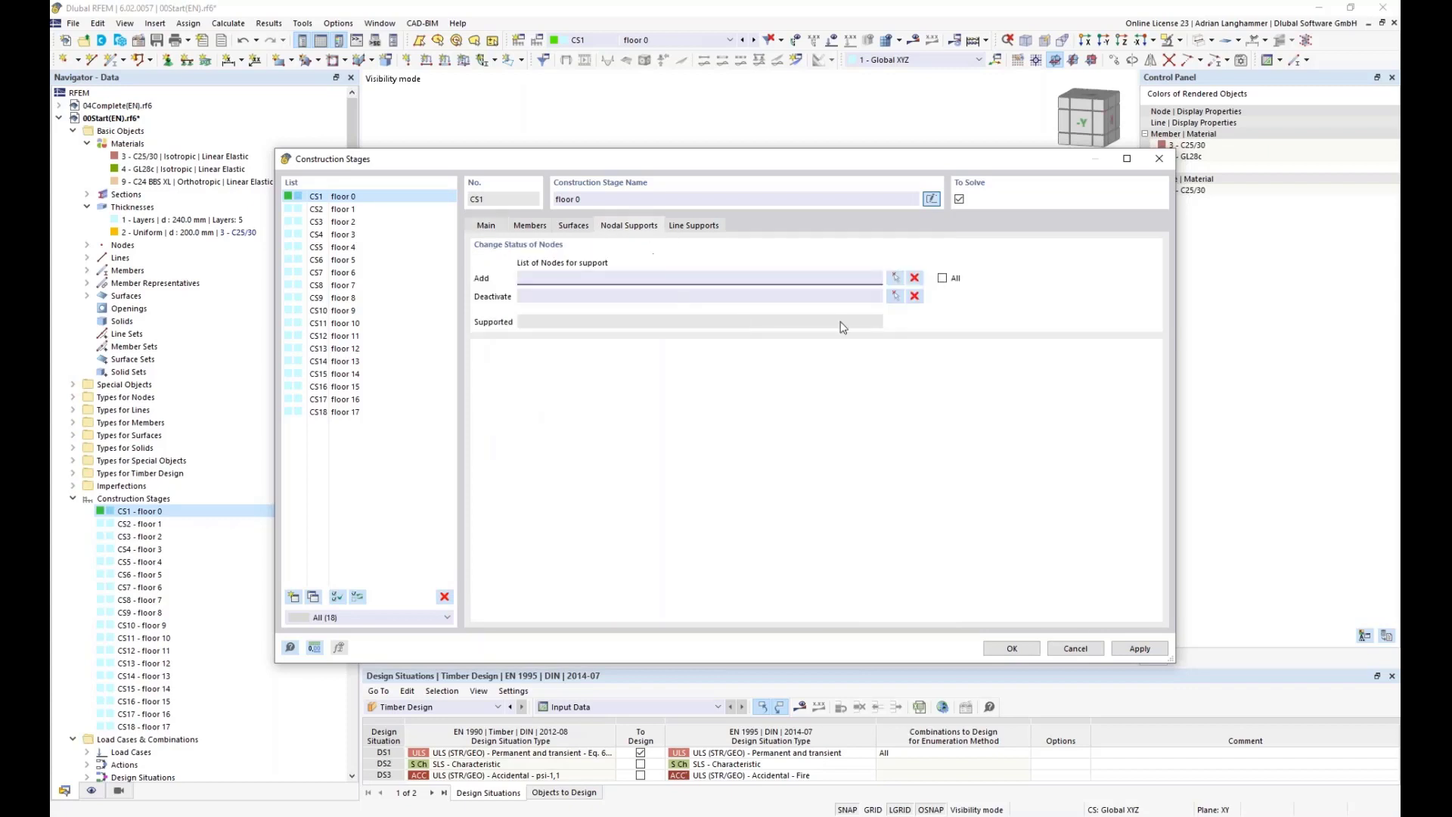
click(942, 279)
click(706, 227)
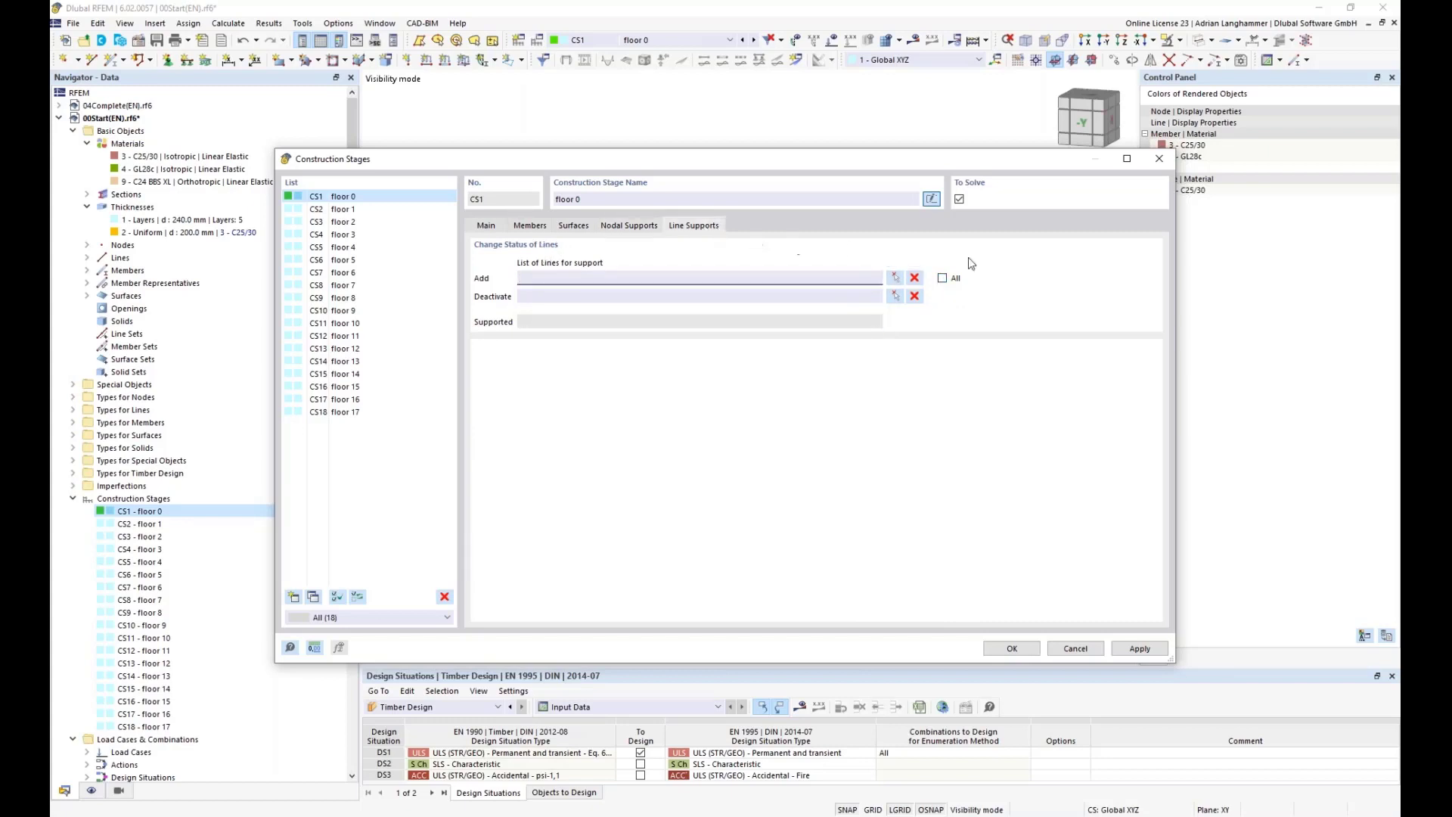
click(942, 278)
key(space)
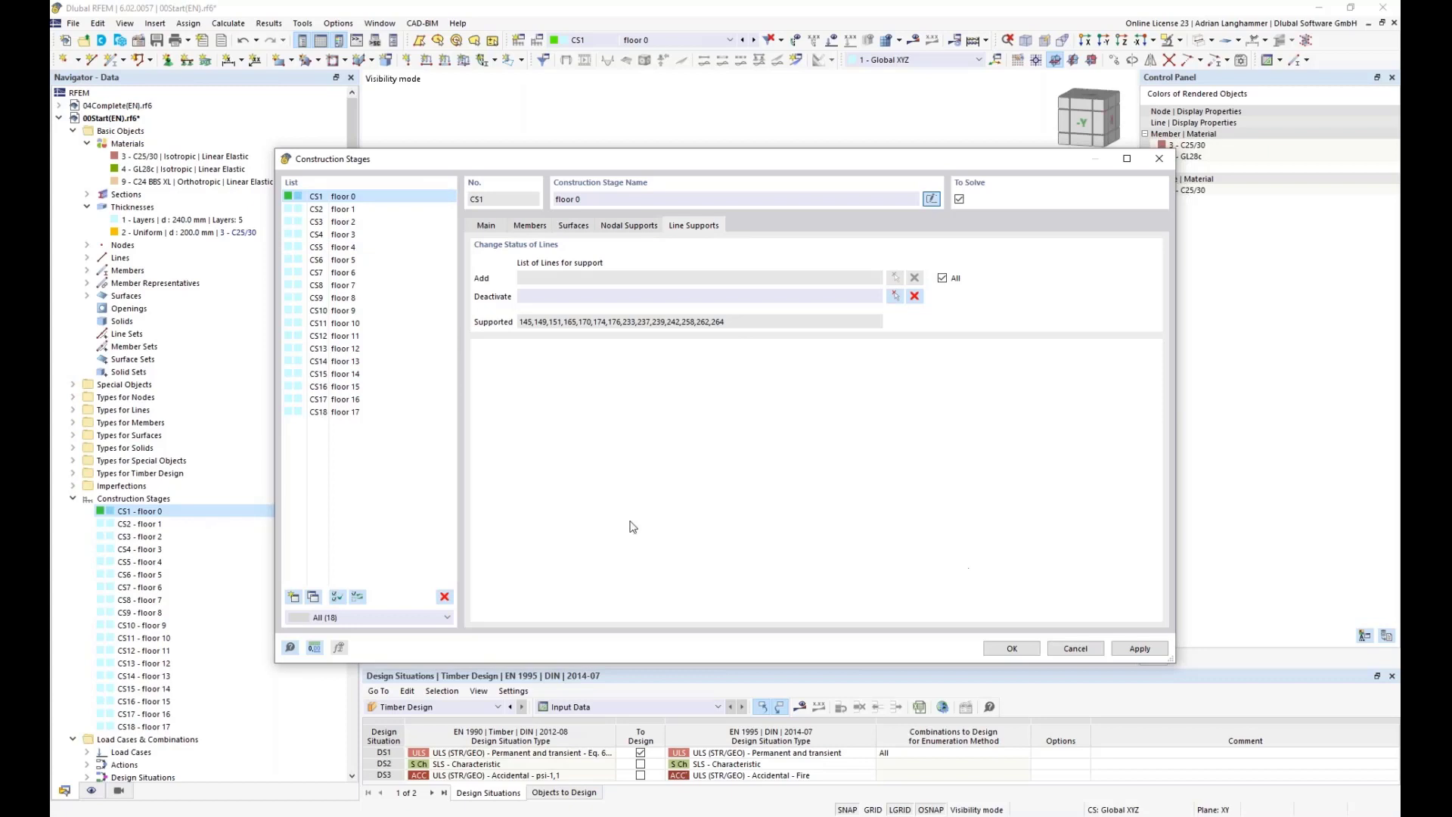
Activate line hinges for all construction stages CS1 to CS18 and add all line hinge assignments to them.
click(484, 225)
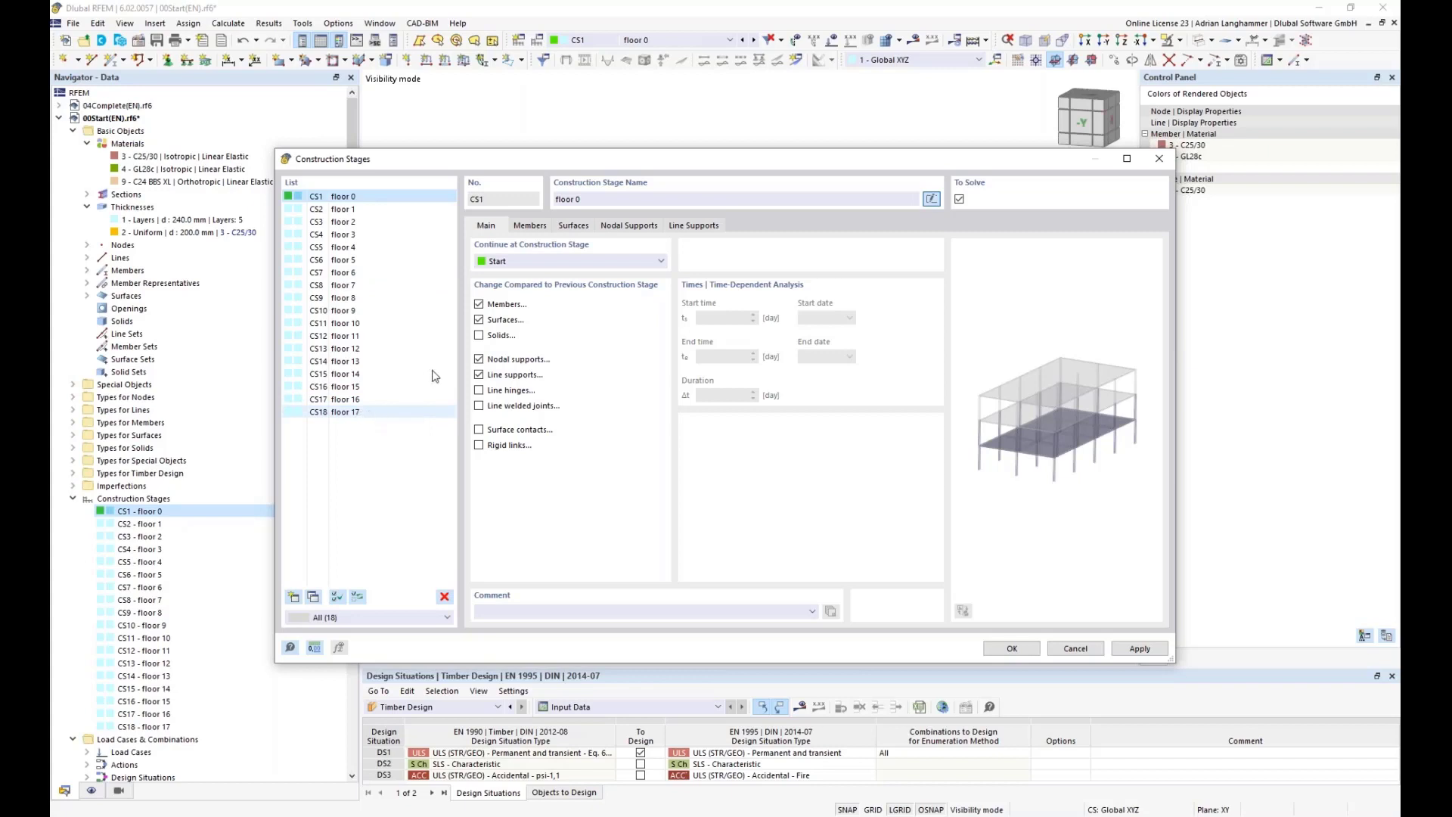
shift+click(422, 203)
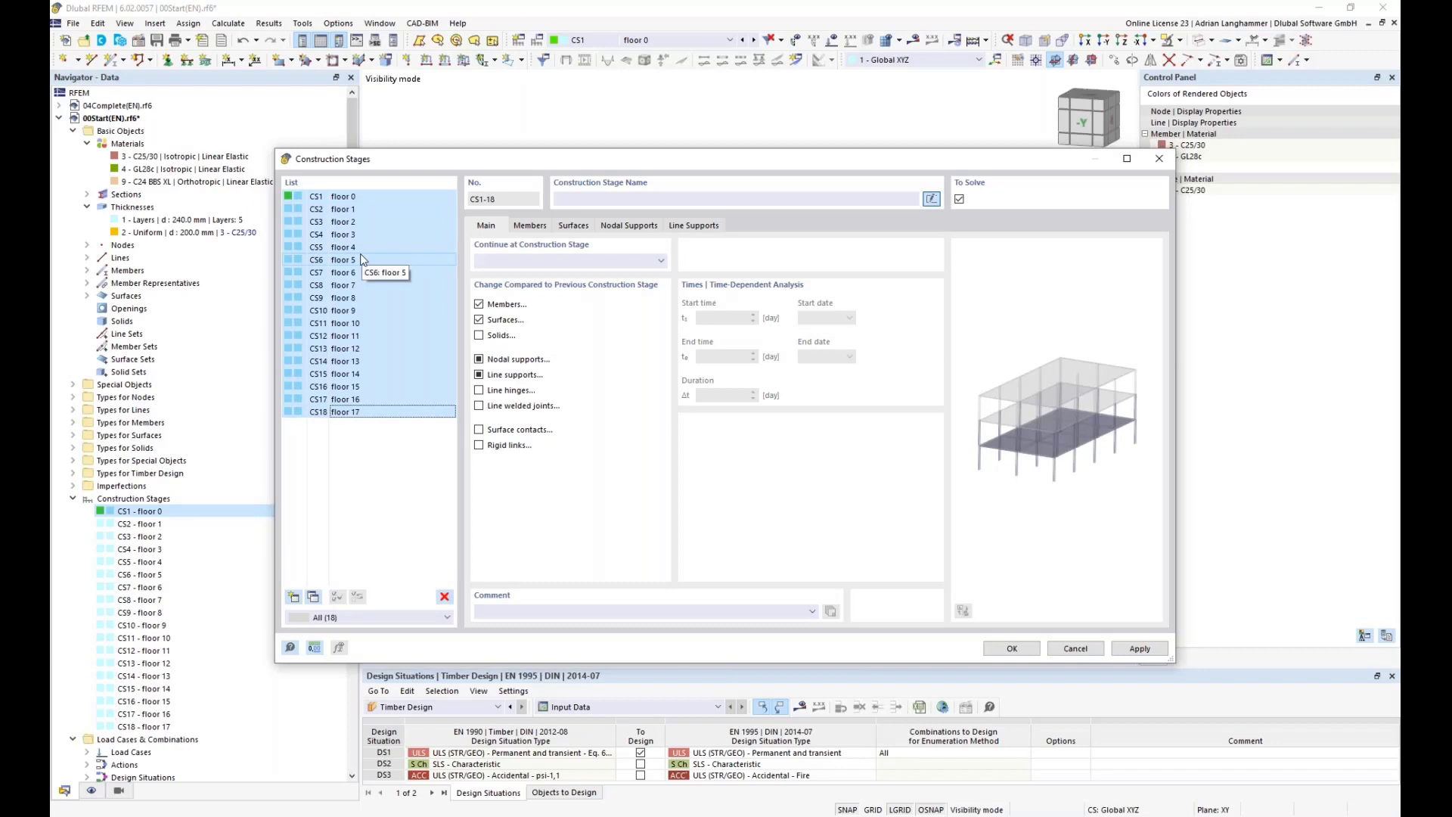
click(478, 390)
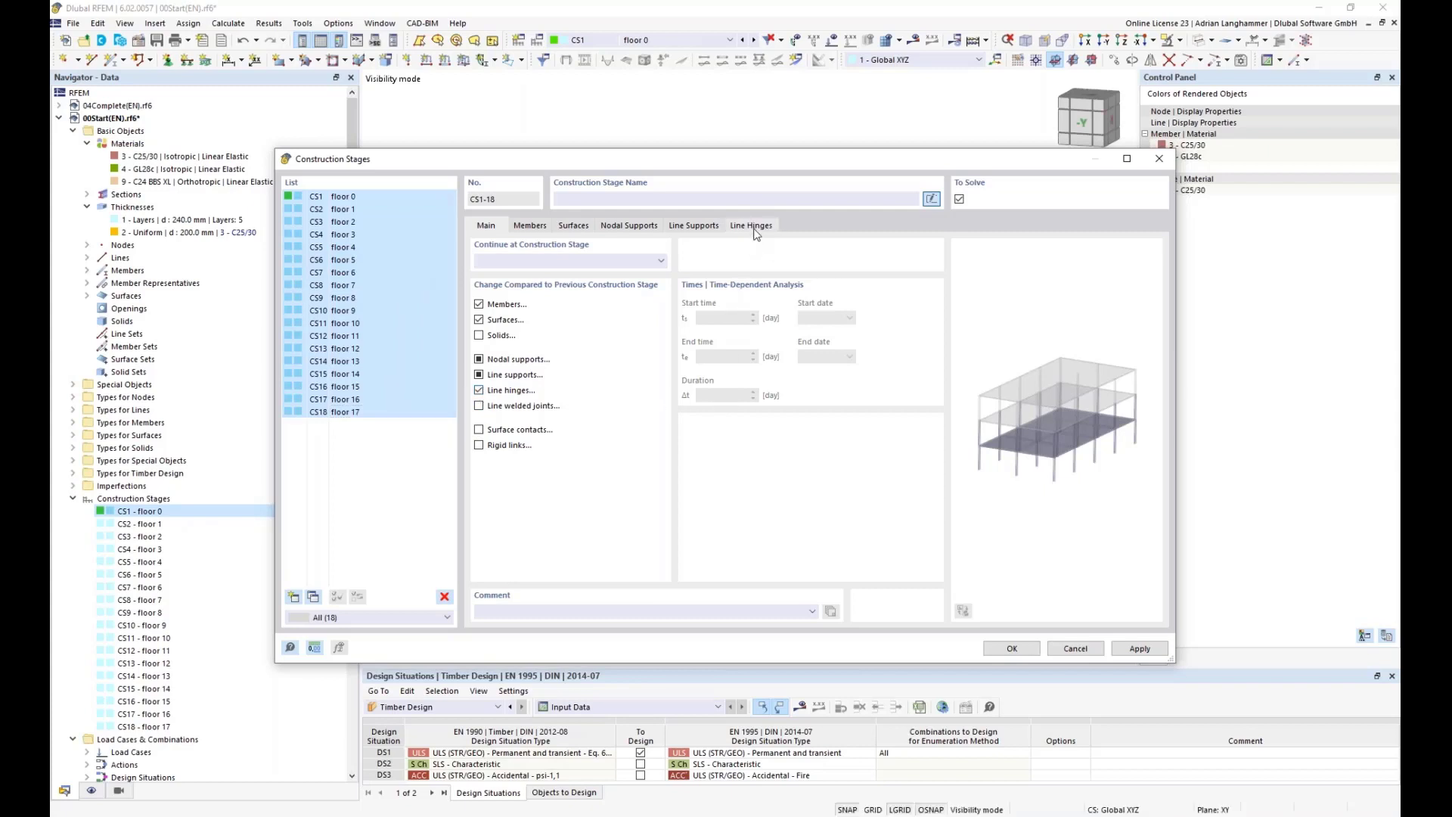
click(755, 230)
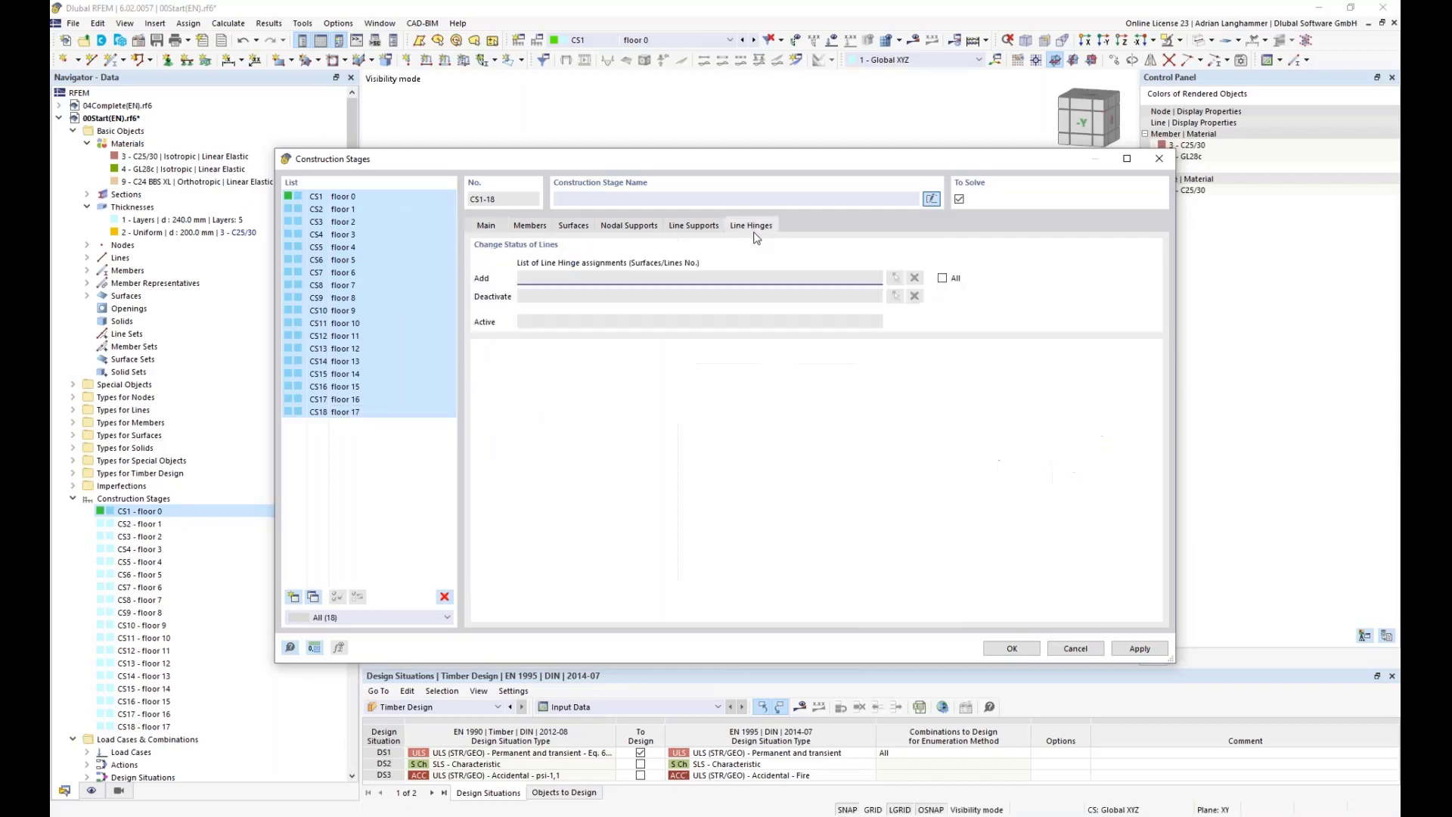
click(943, 279)
click(942, 279)
Check the surfaces added in CS1 - floor 0 and CS18 - floor 17, and accept the construction stage changes.
click(344, 197)
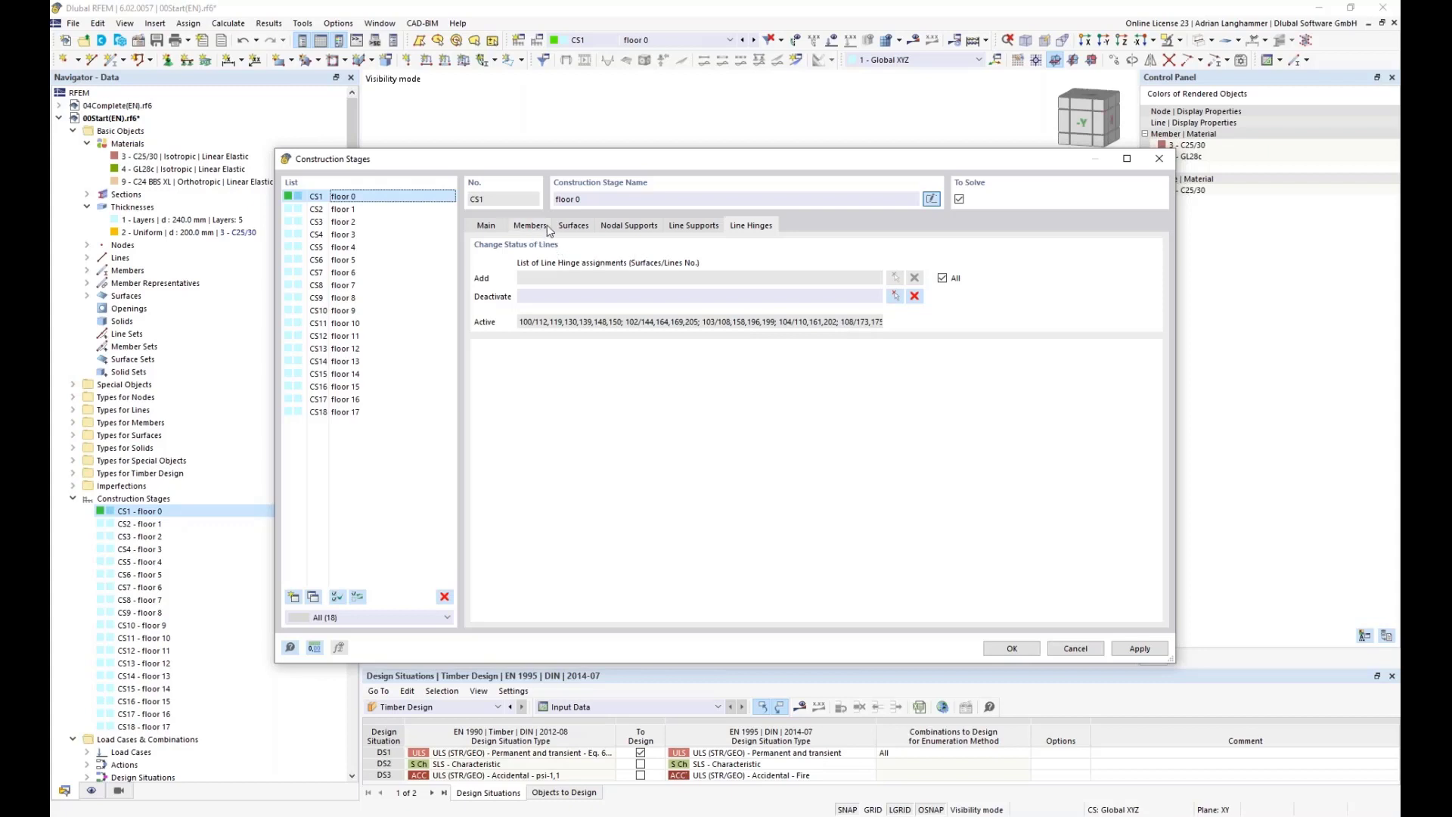
click(572, 226)
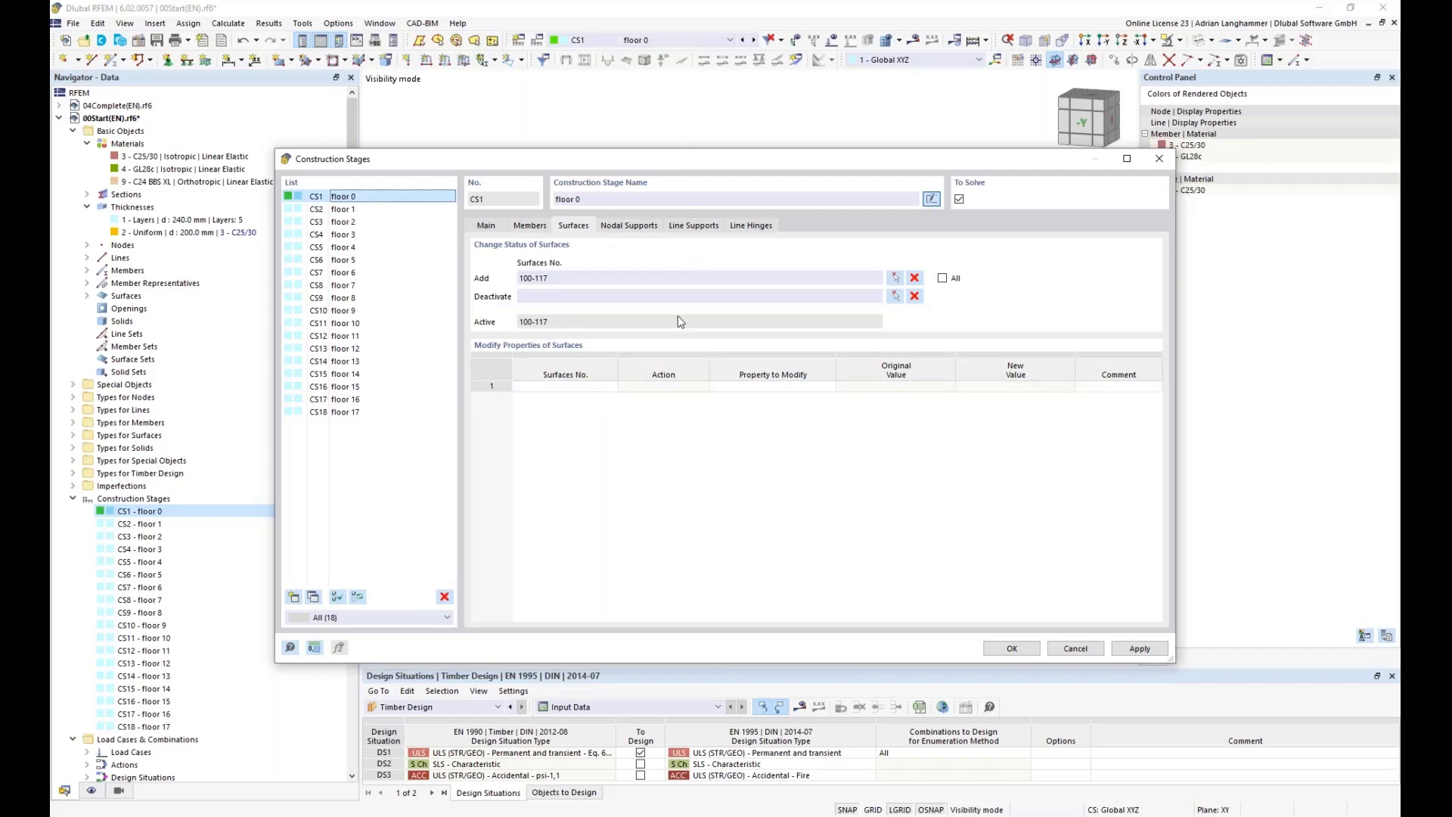
drag(612, 161, 616, 126)
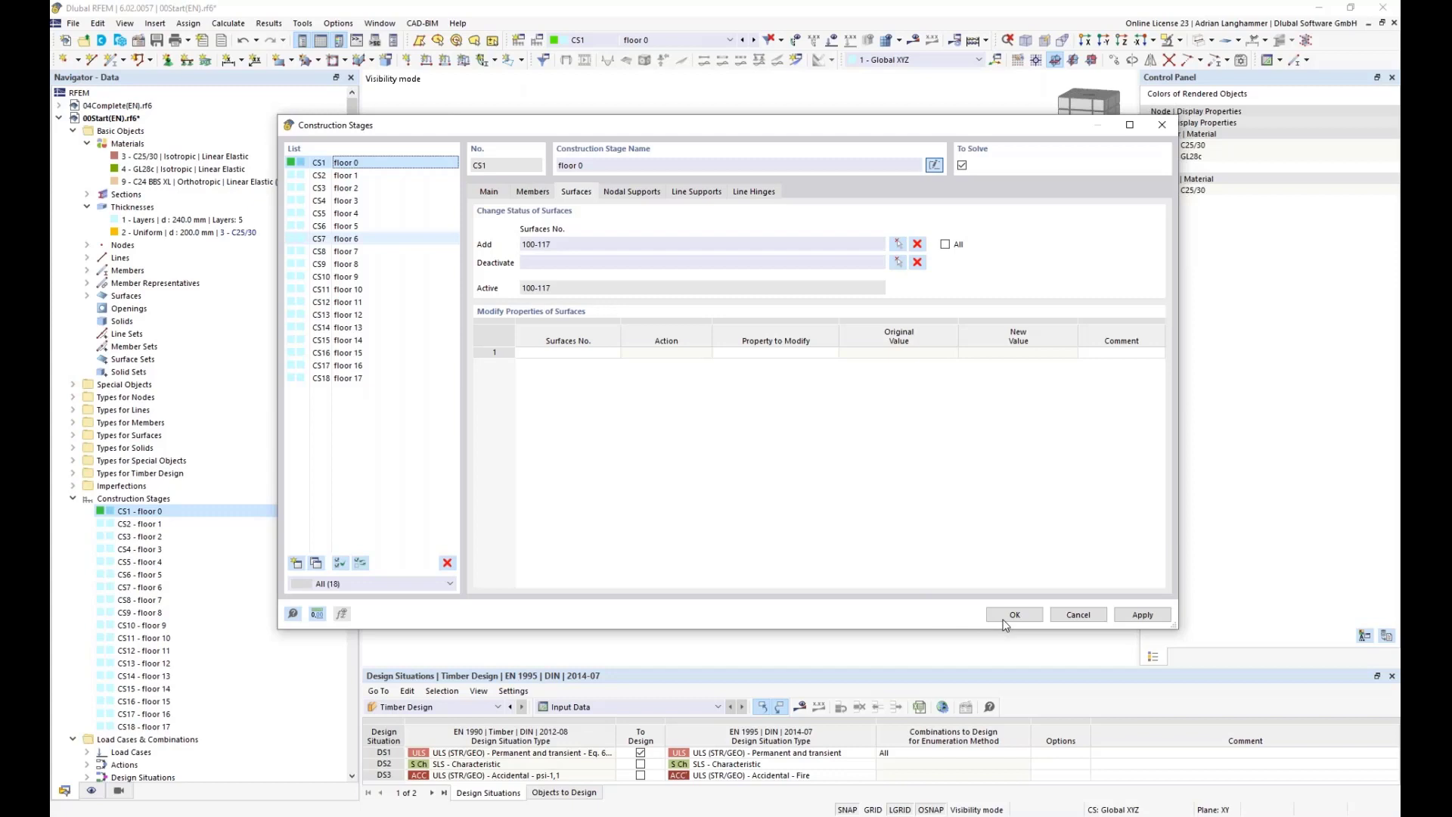
key(End)
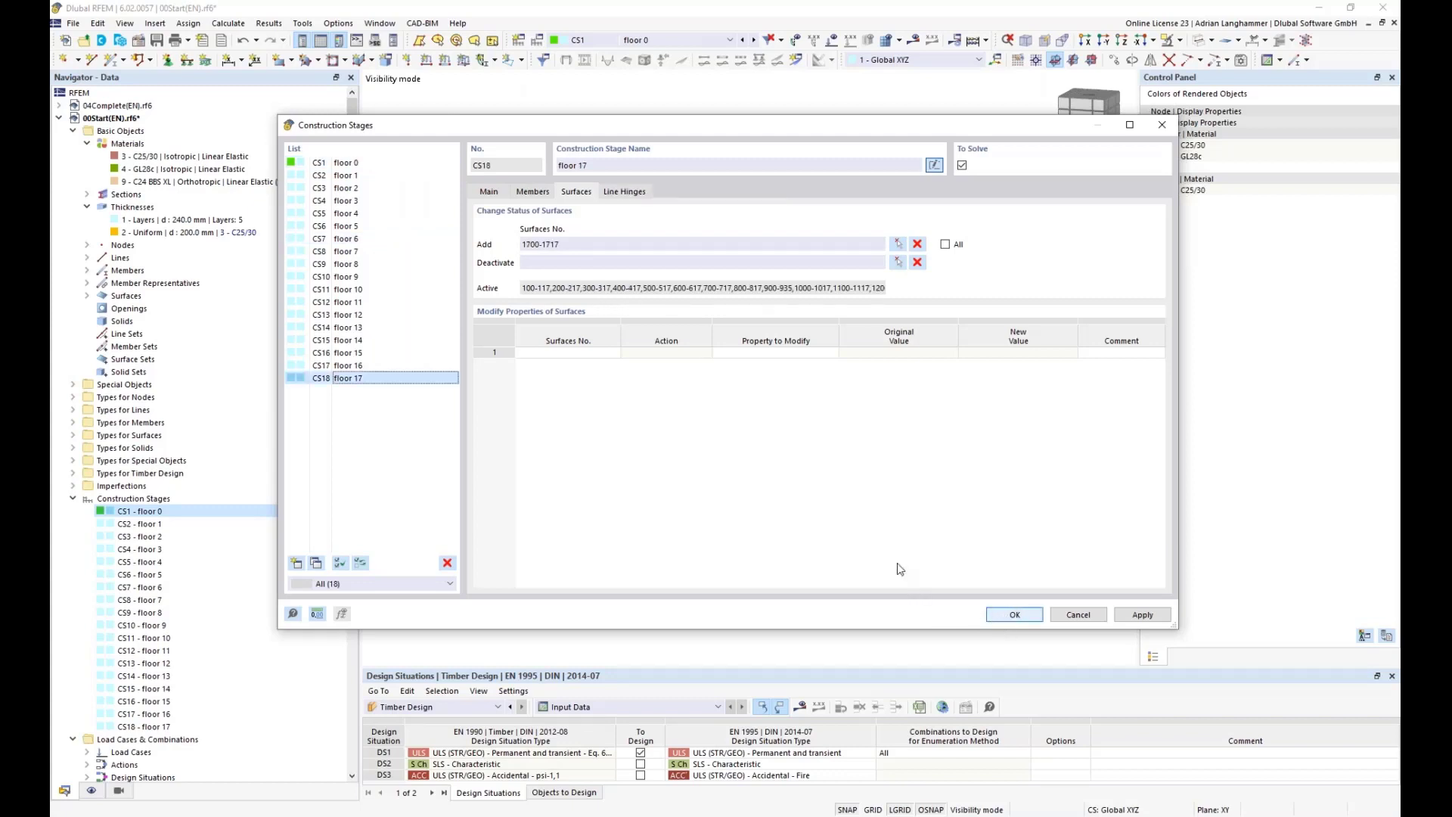
click(669, 412)
key(Return)
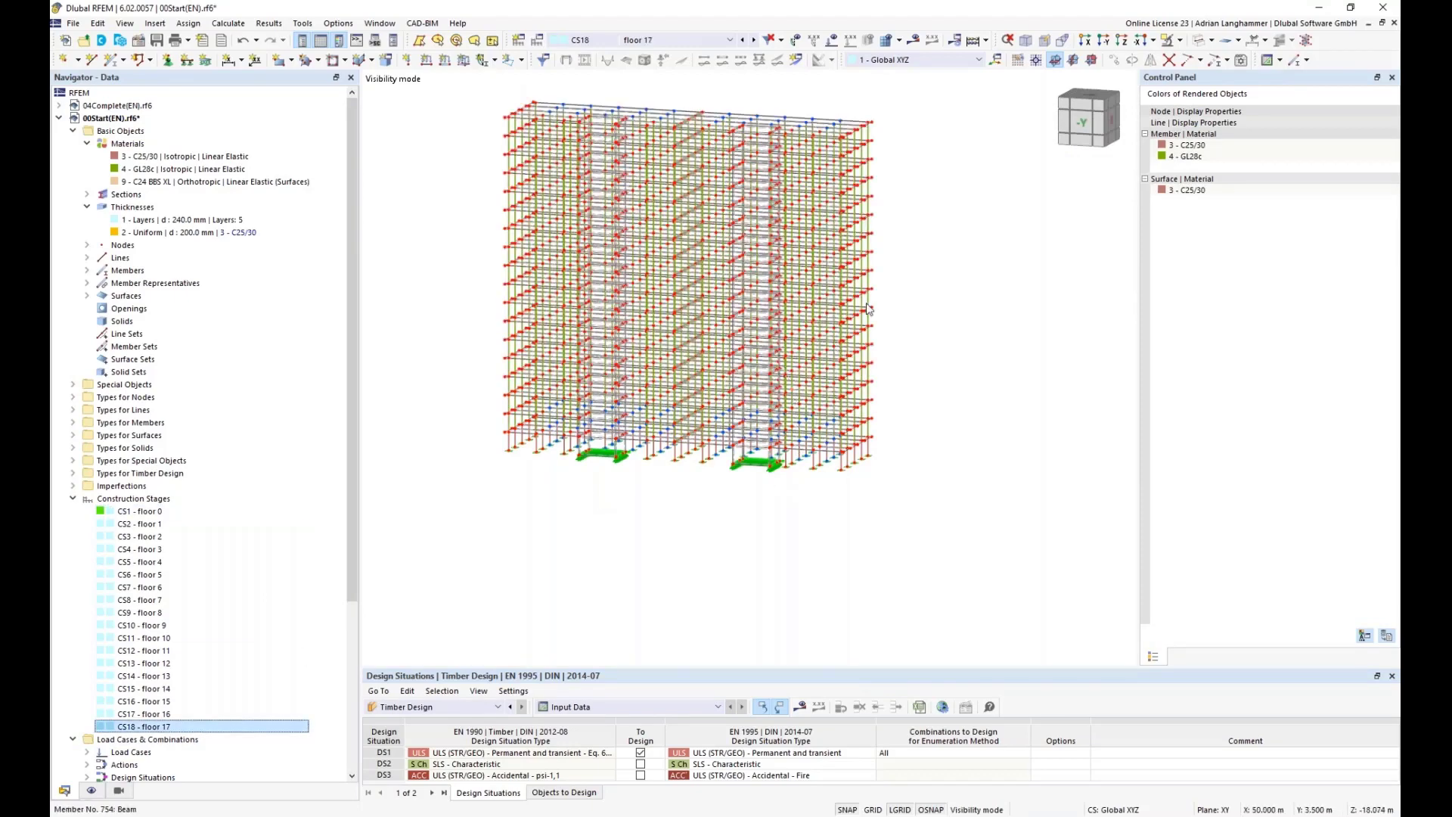
Examine the supported structure in CS18 - floor 17 and list the construction stages under Load Cases & Combinations.
mouse_move(883, 321)
ctrl+middle_down()
mouse_move(879, 333)
mouse_move(934, 318)
mouse_move(904, 334)
ctrl+middle_up()
scroll(878, 457, up, 1)
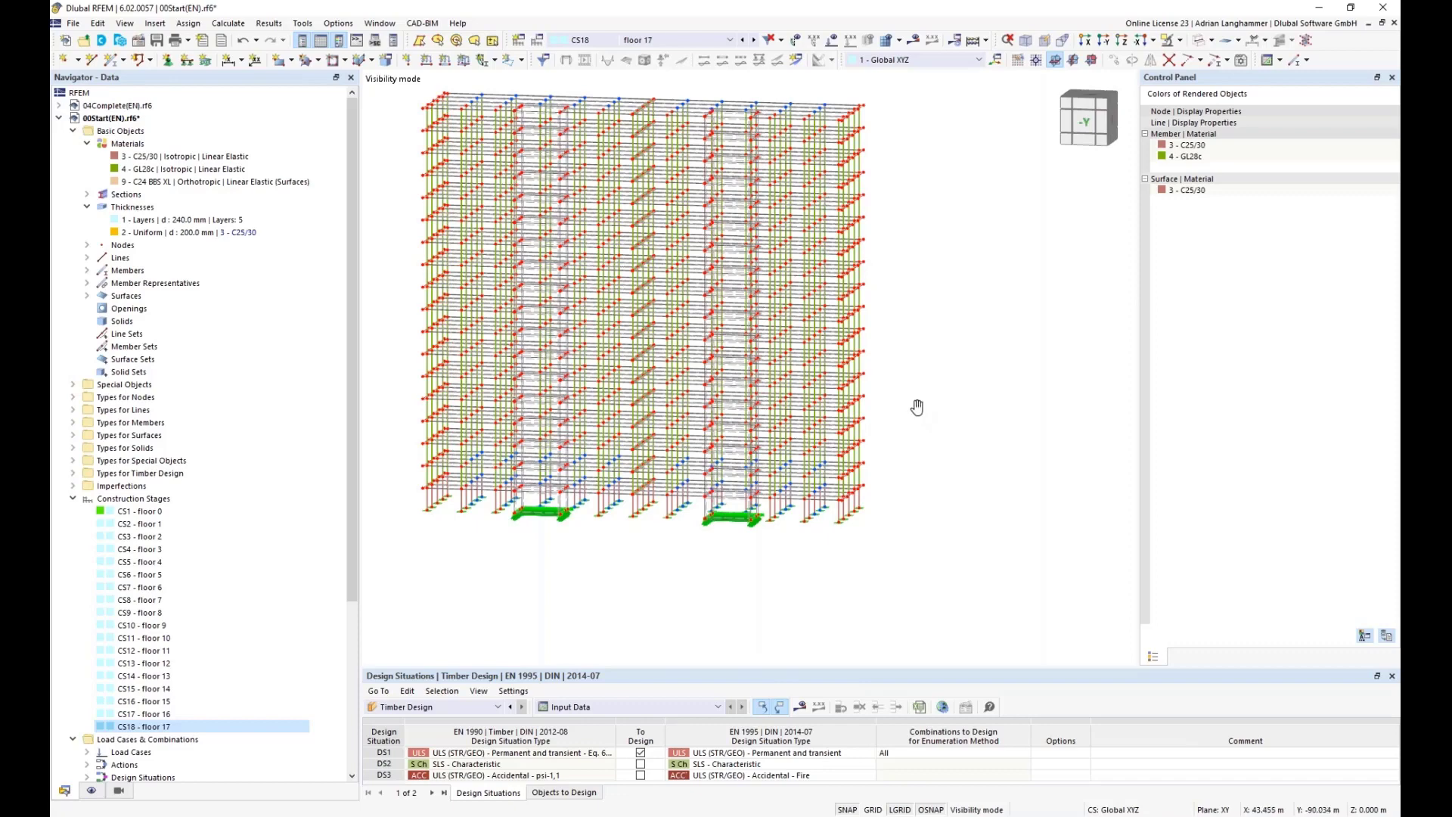
middle_drag(917, 411, 944, 439)
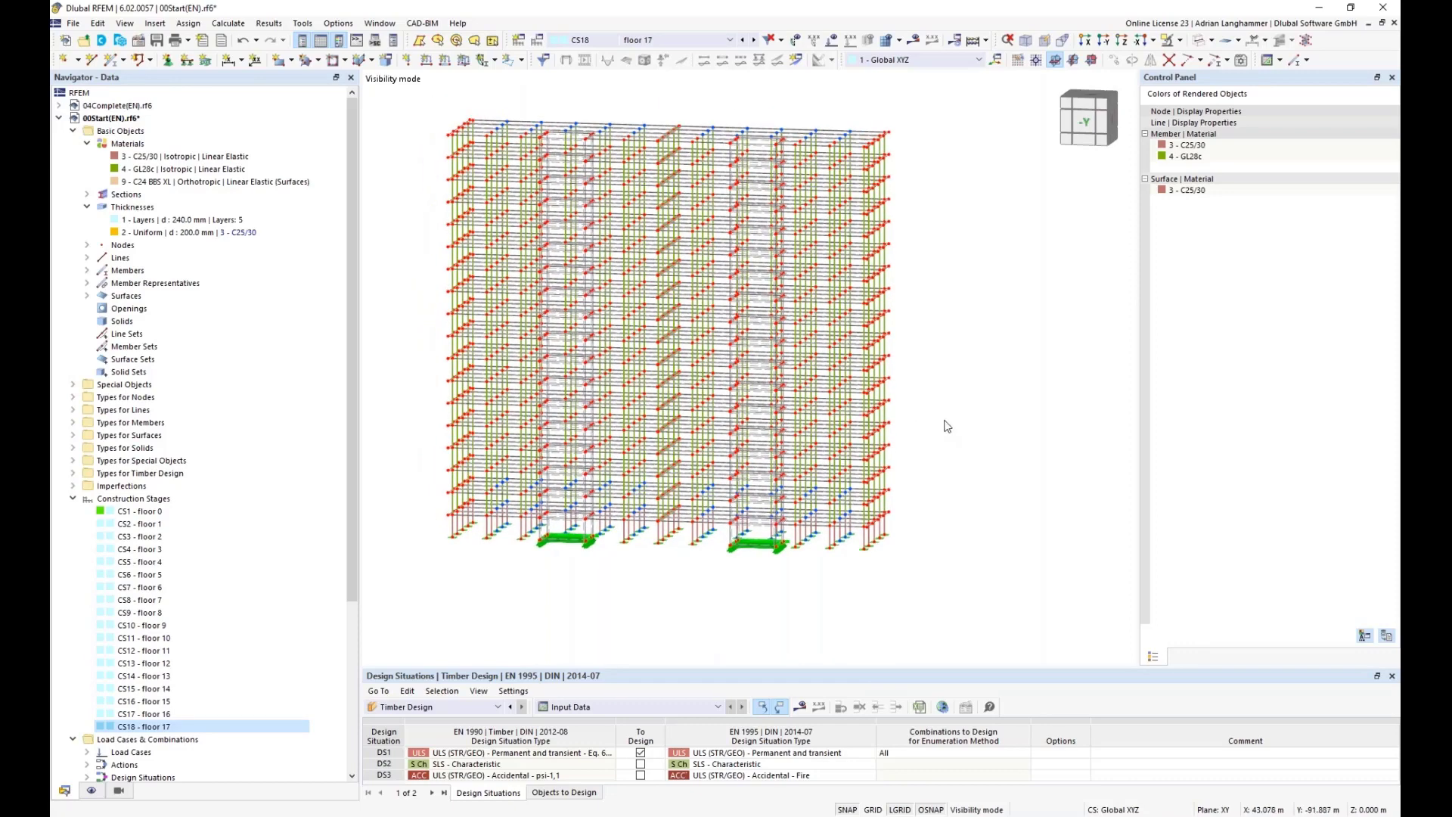
middle_drag(947, 414, 967, 439)
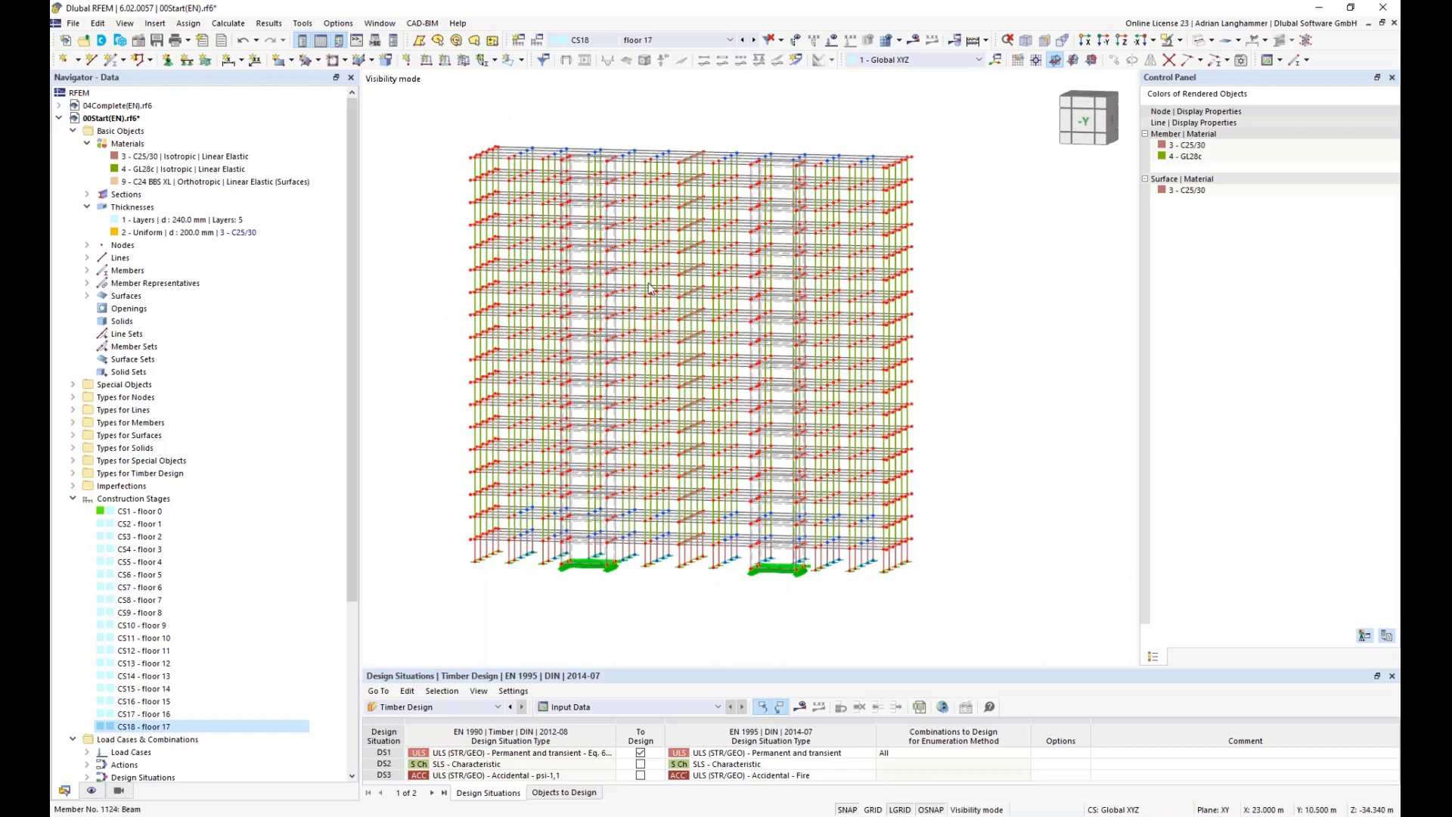
scroll(139, 355, down, 3)
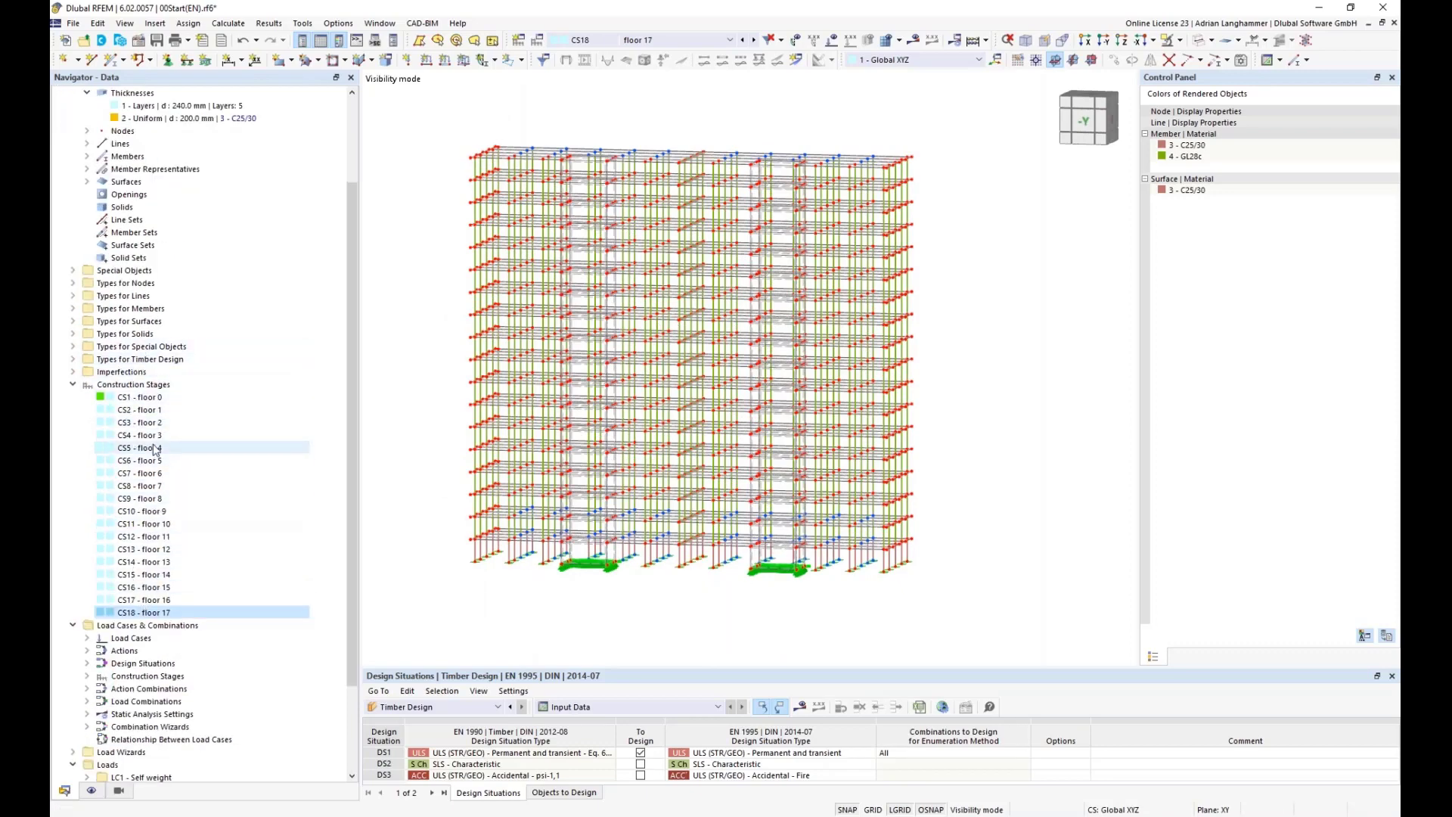
scroll(147, 363, down, 2)
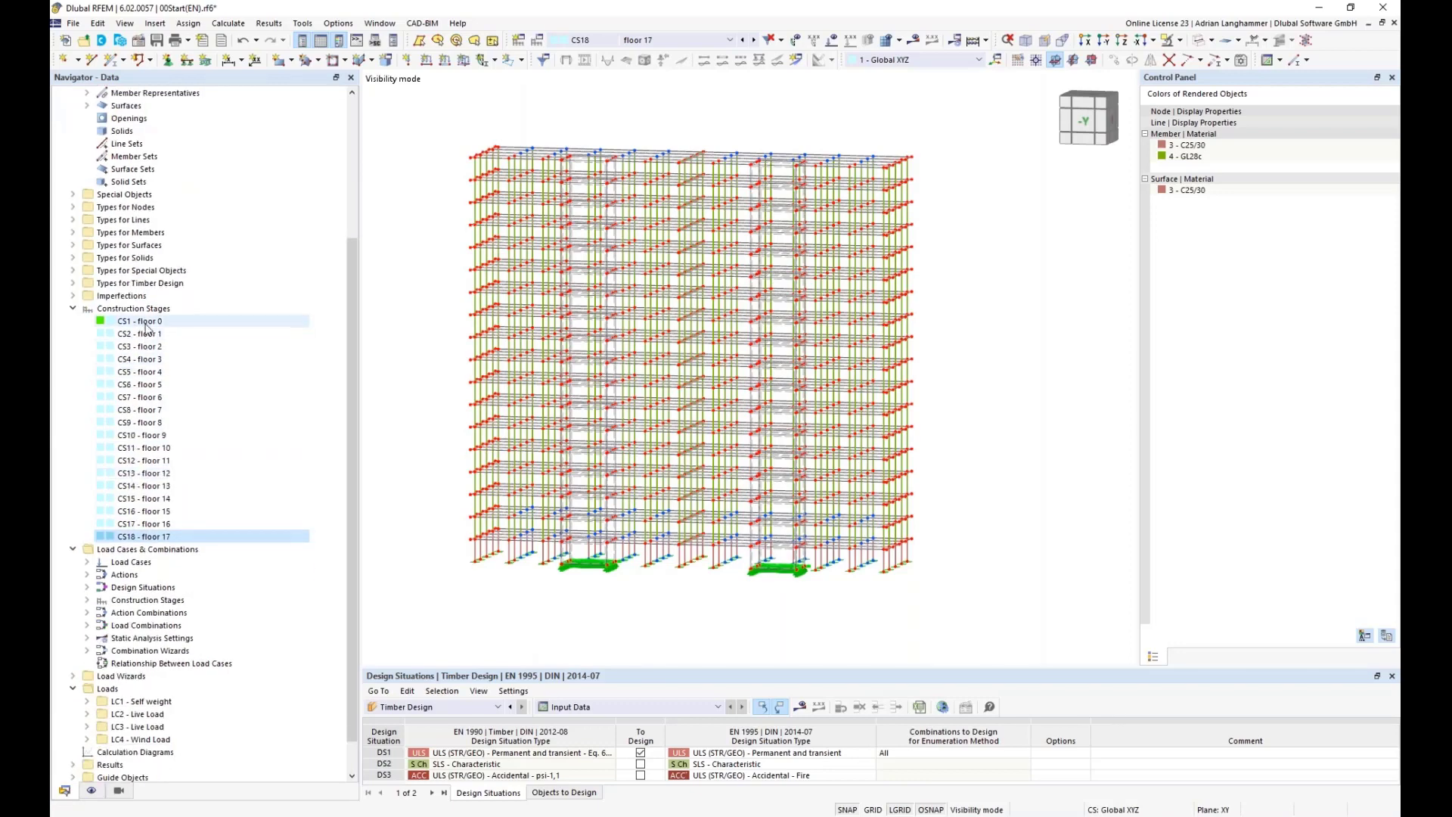
scroll(146, 327, down, 1)
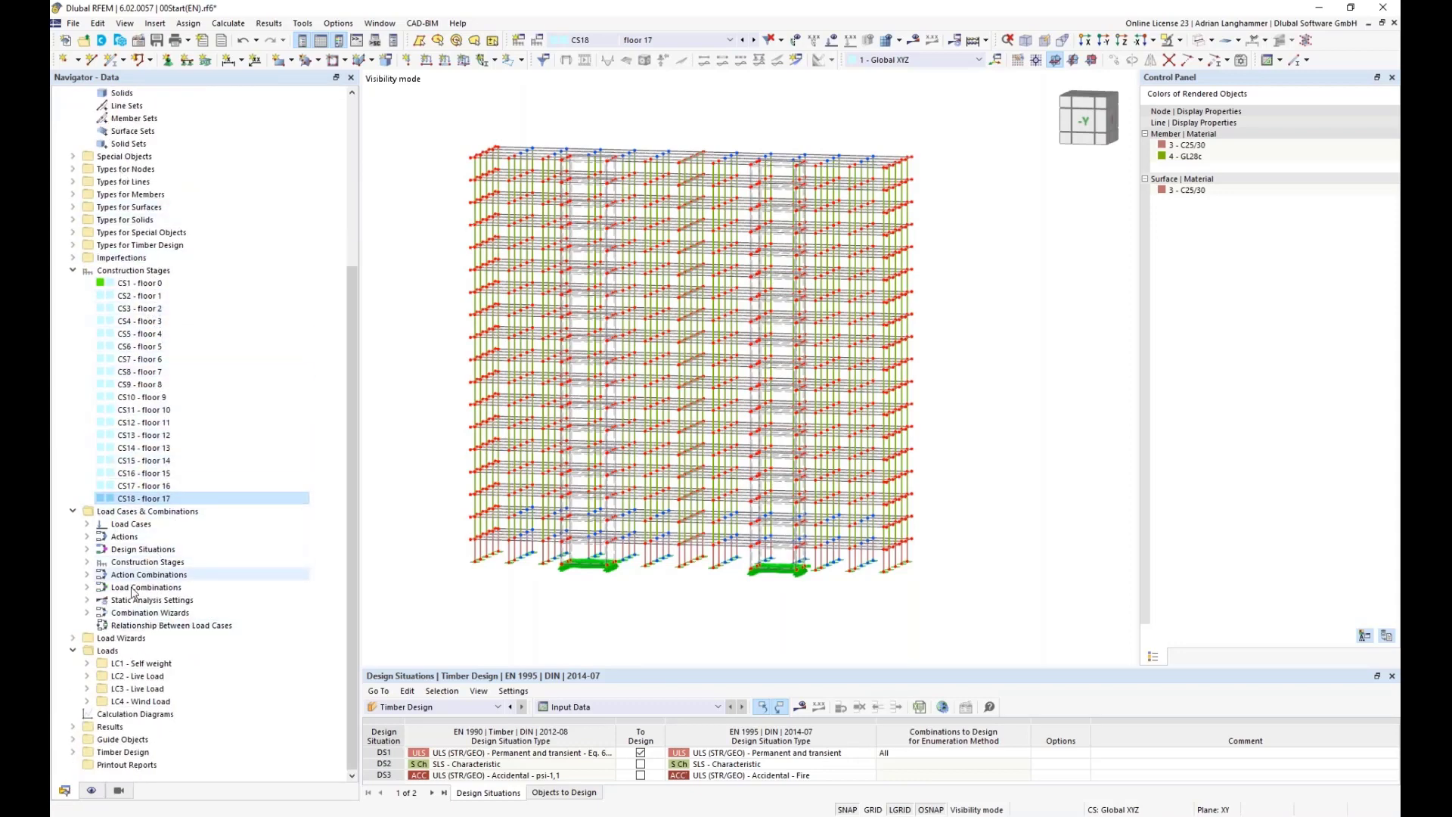
click(87, 561)
scroll(104, 454, down, 2)
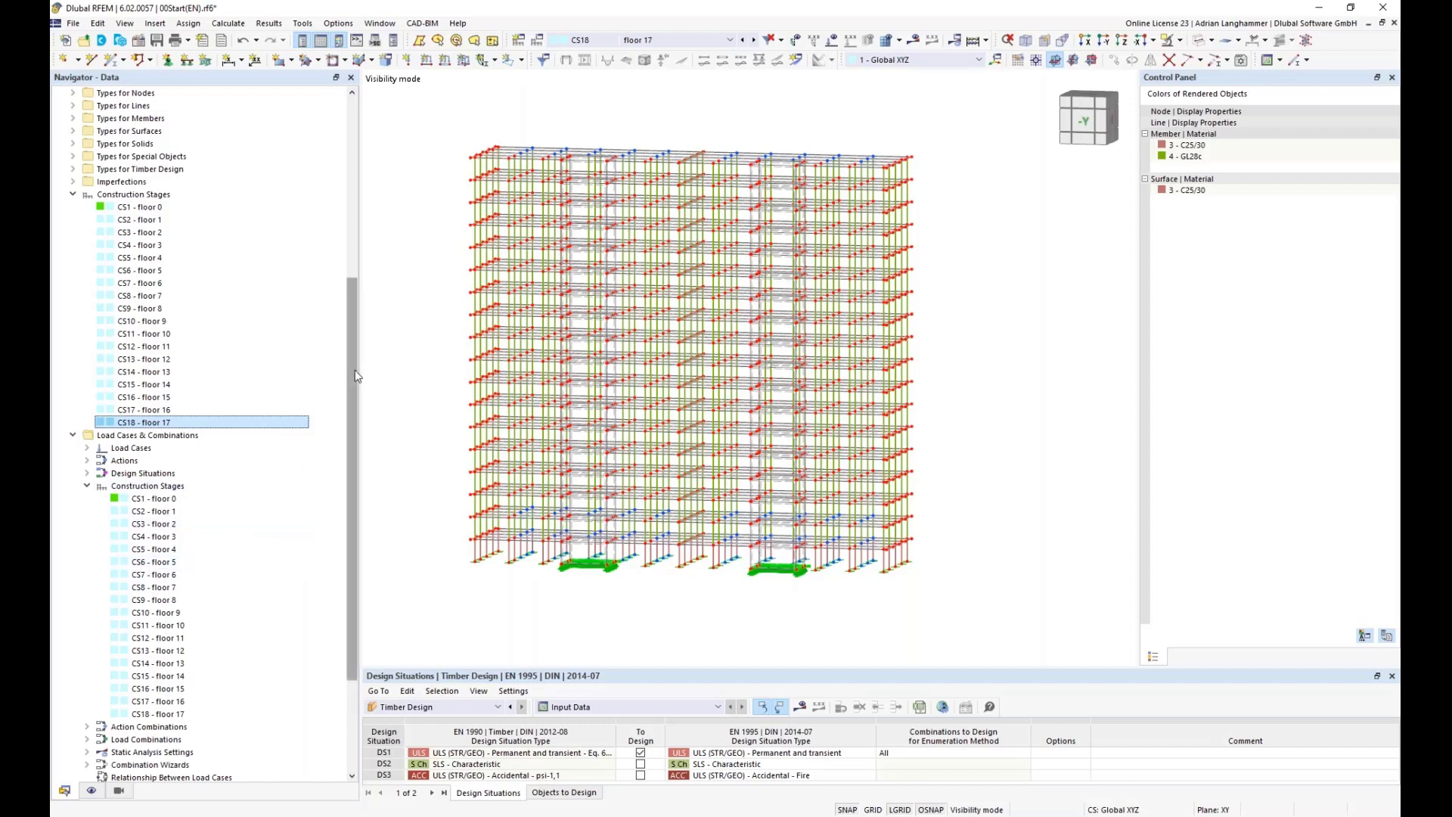
In the load case settings of construction stage CS1 - floor 0, assign LC1 Self weight as a permanent load.
click(539, 43)
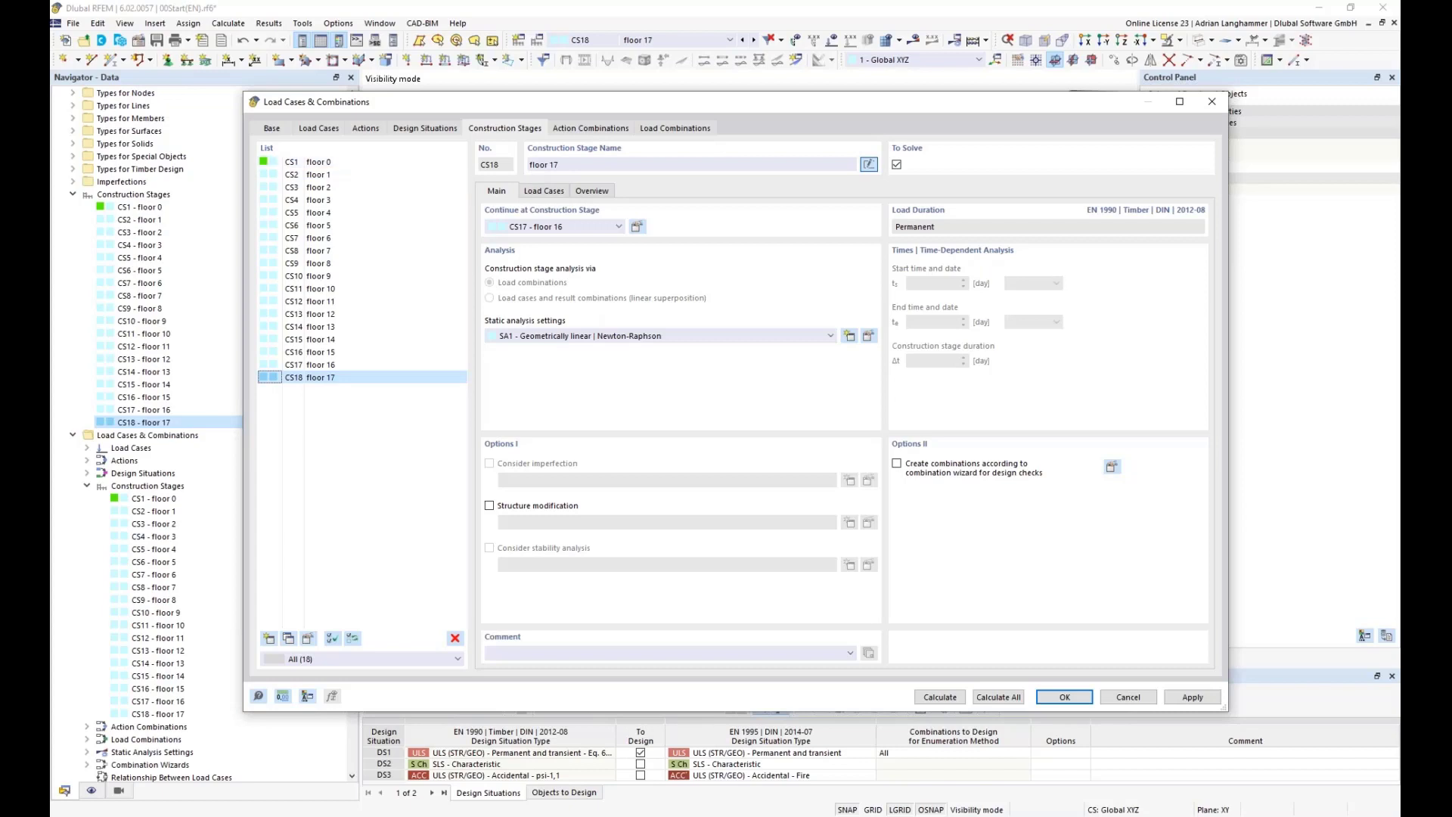
click(541, 191)
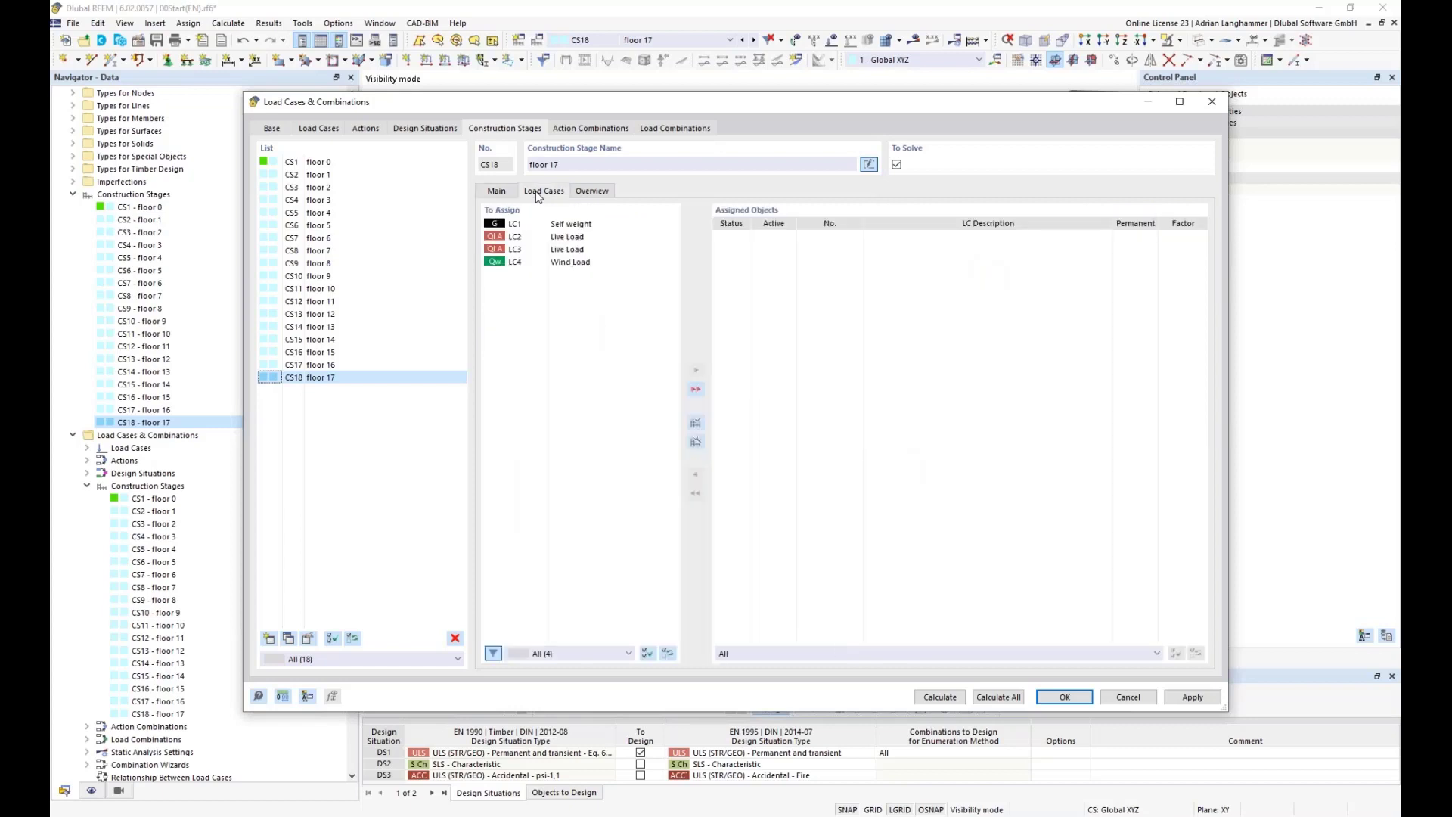
click(317, 164)
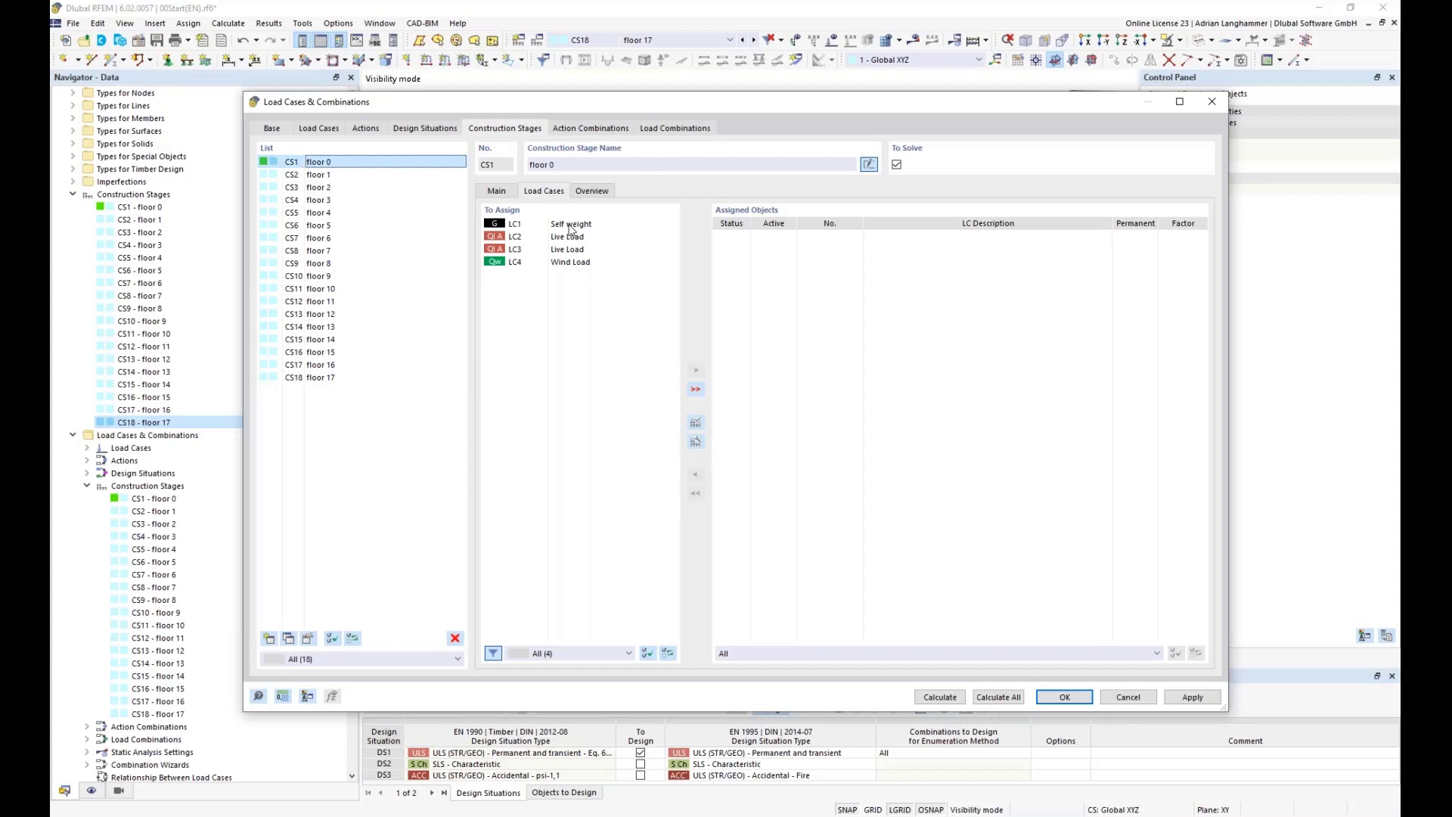
click(512, 226)
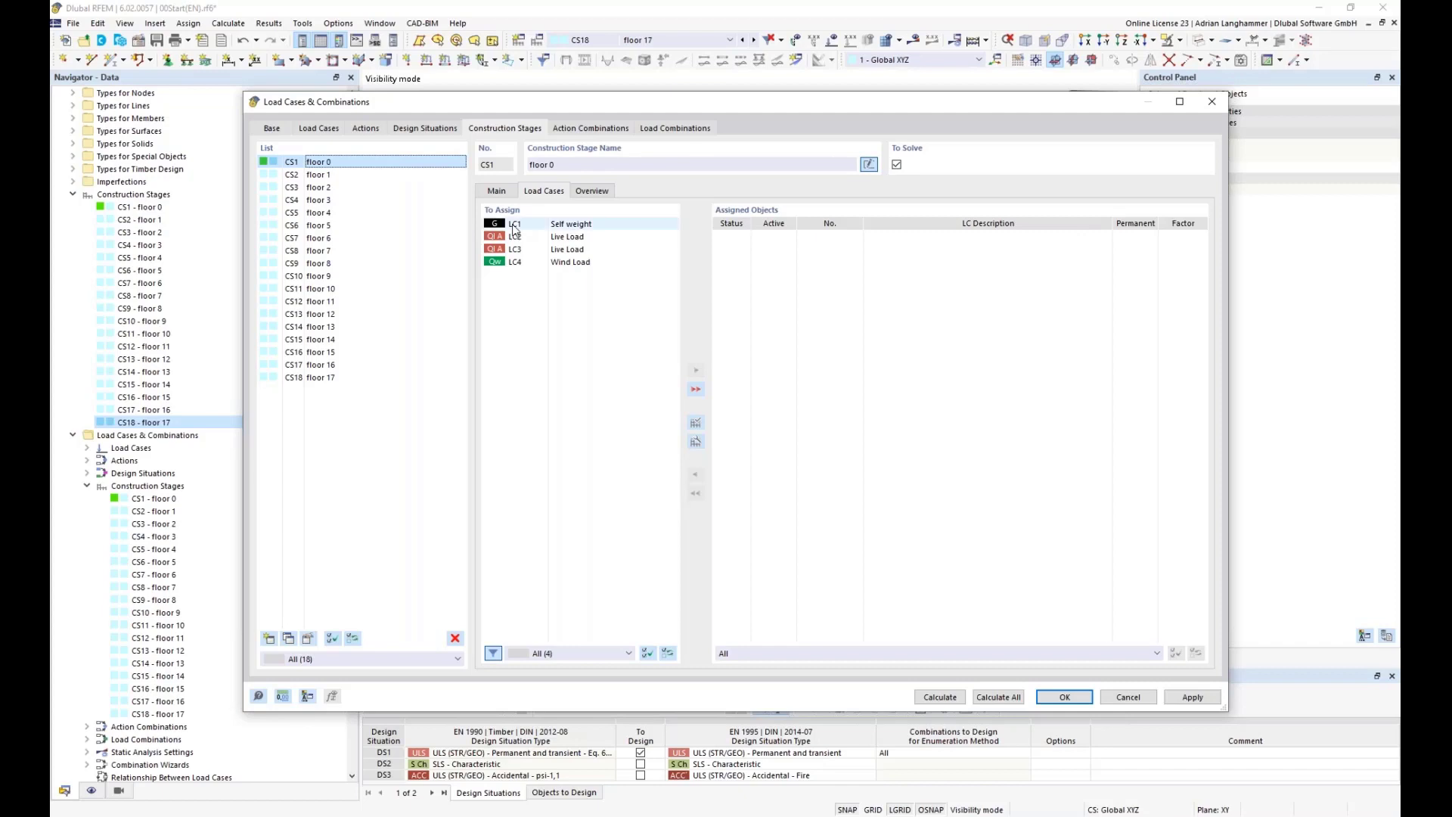
double_click(512, 225)
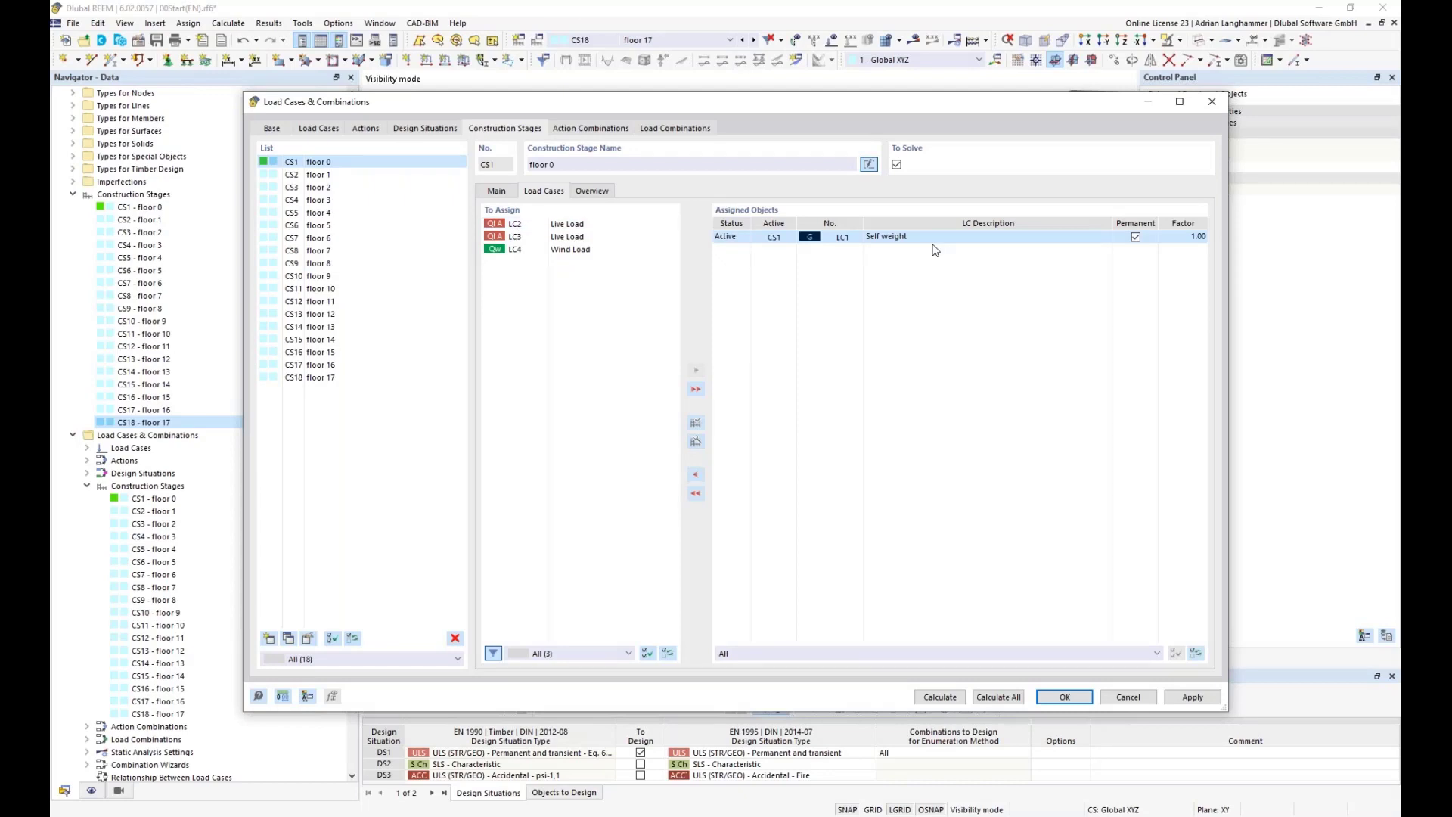
click(894, 233)
click(1135, 237)
Check the load cases in CS7 - floor 6 and assign live loads LC2 and LC3 and wind load LC4 to CS18 - floor 17.
click(291, 239)
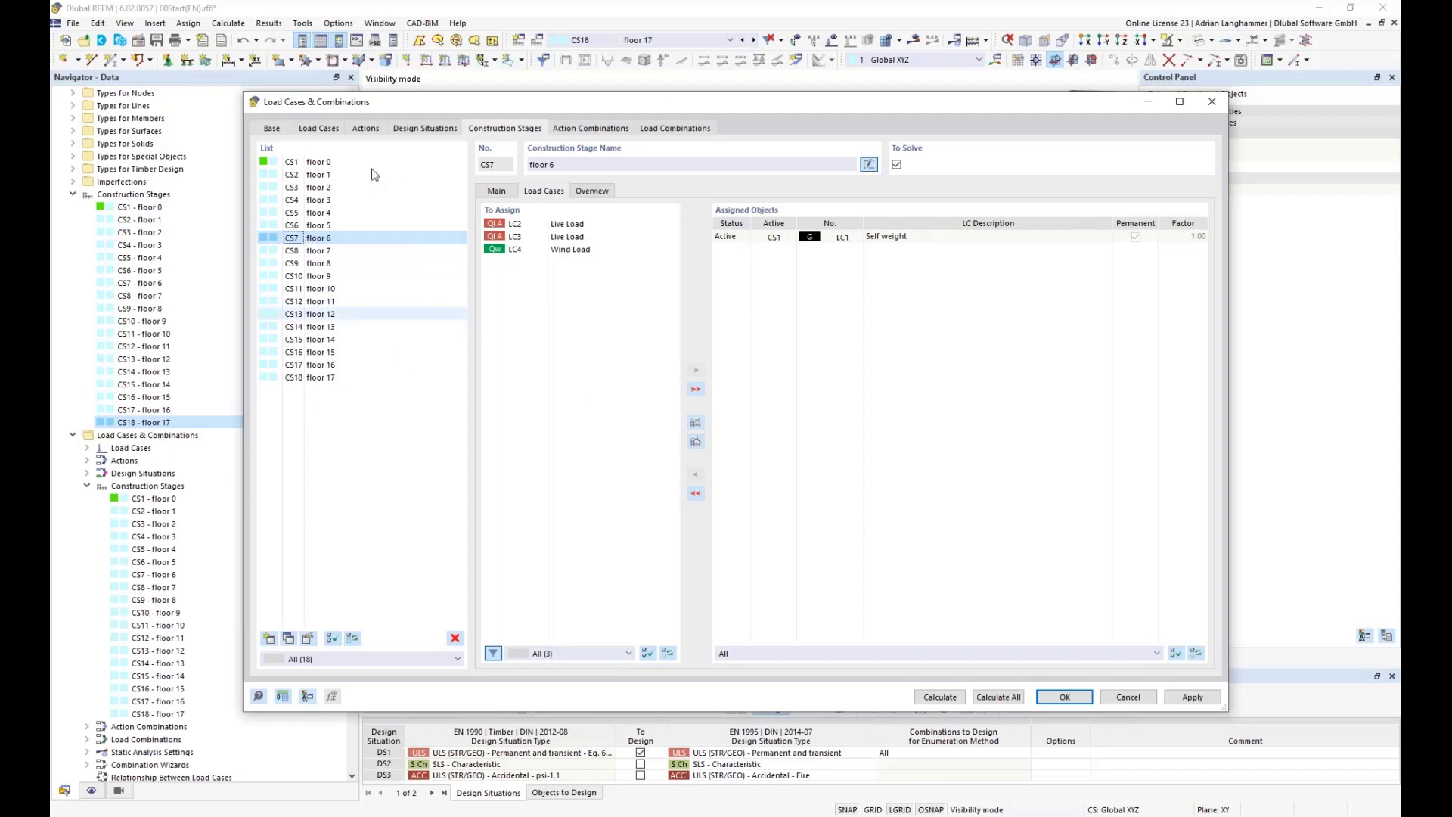
key(End)
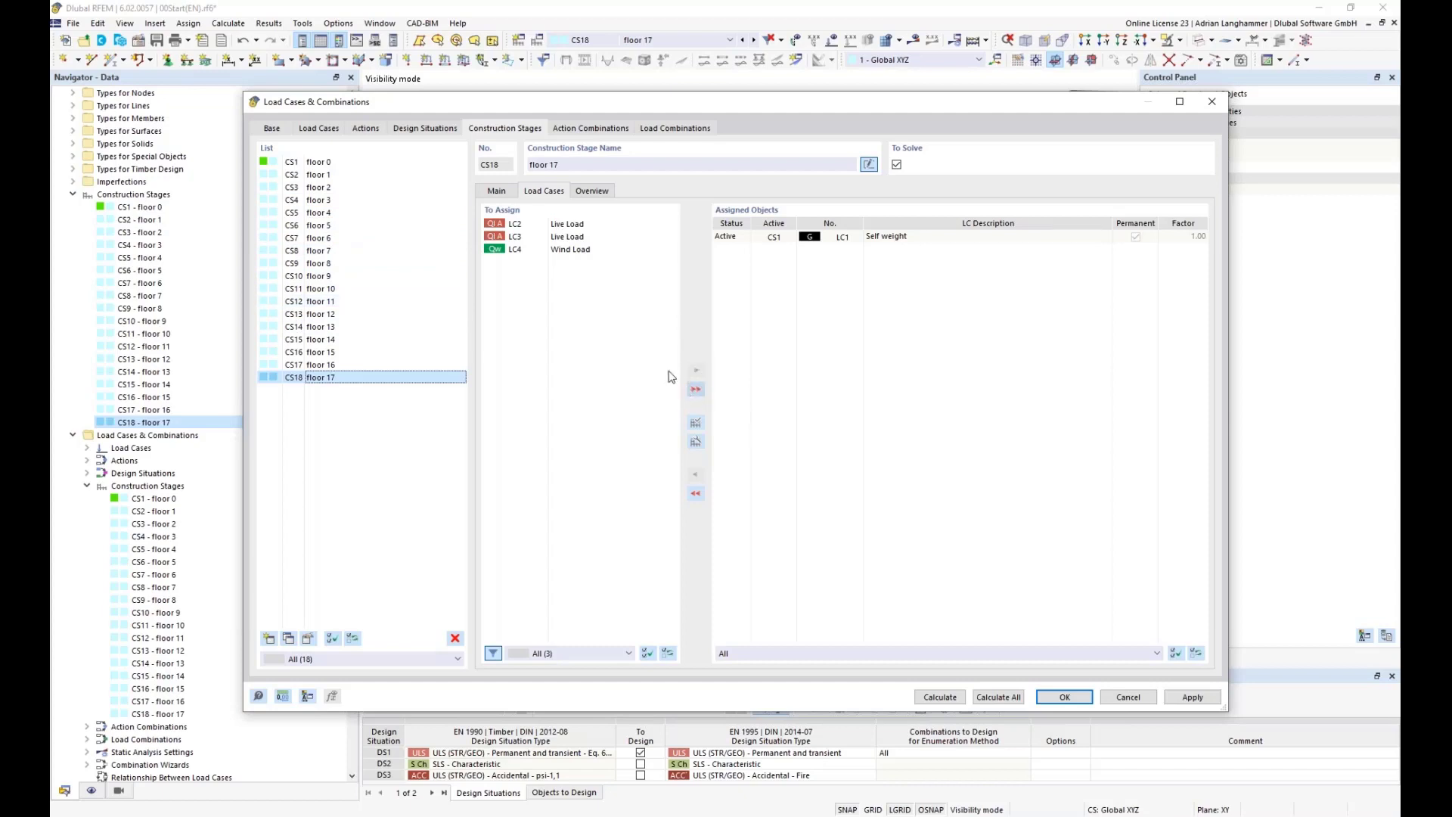
click(696, 394)
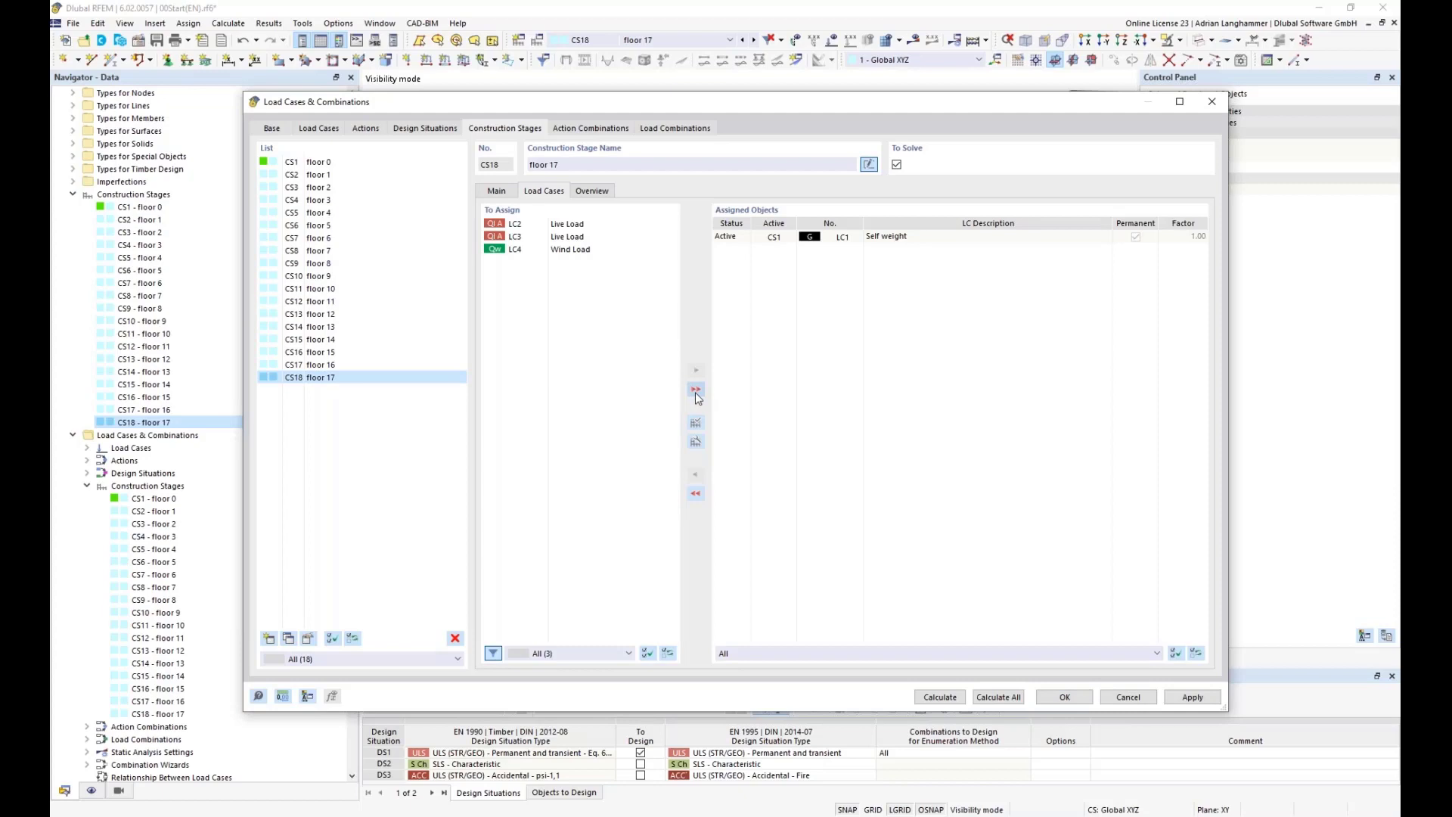
click(696, 391)
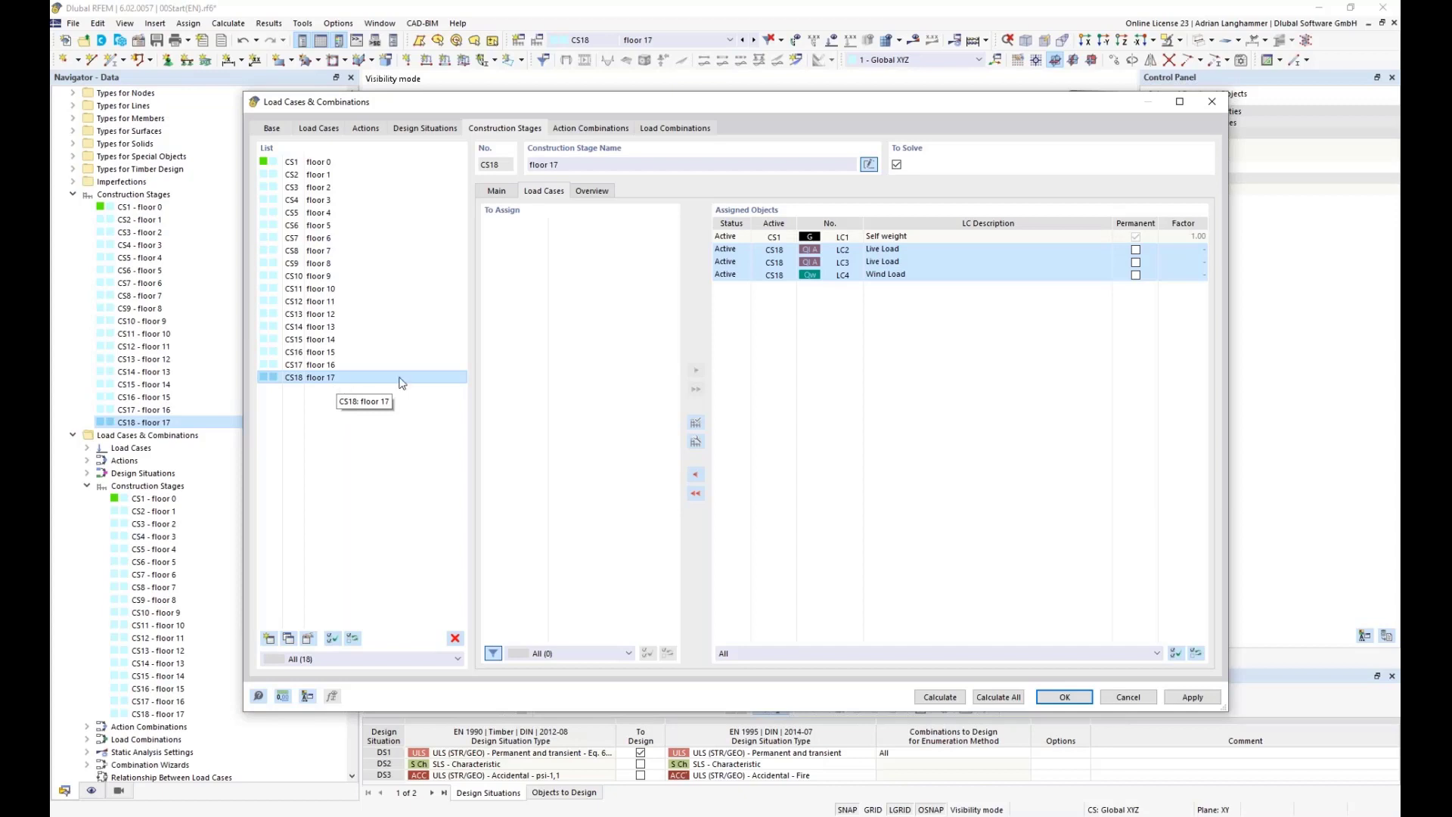
Enable combination wizard combinations for design checks in CS18 - floor 17 and set wizard 1 to consider construction stages only.
click(497, 194)
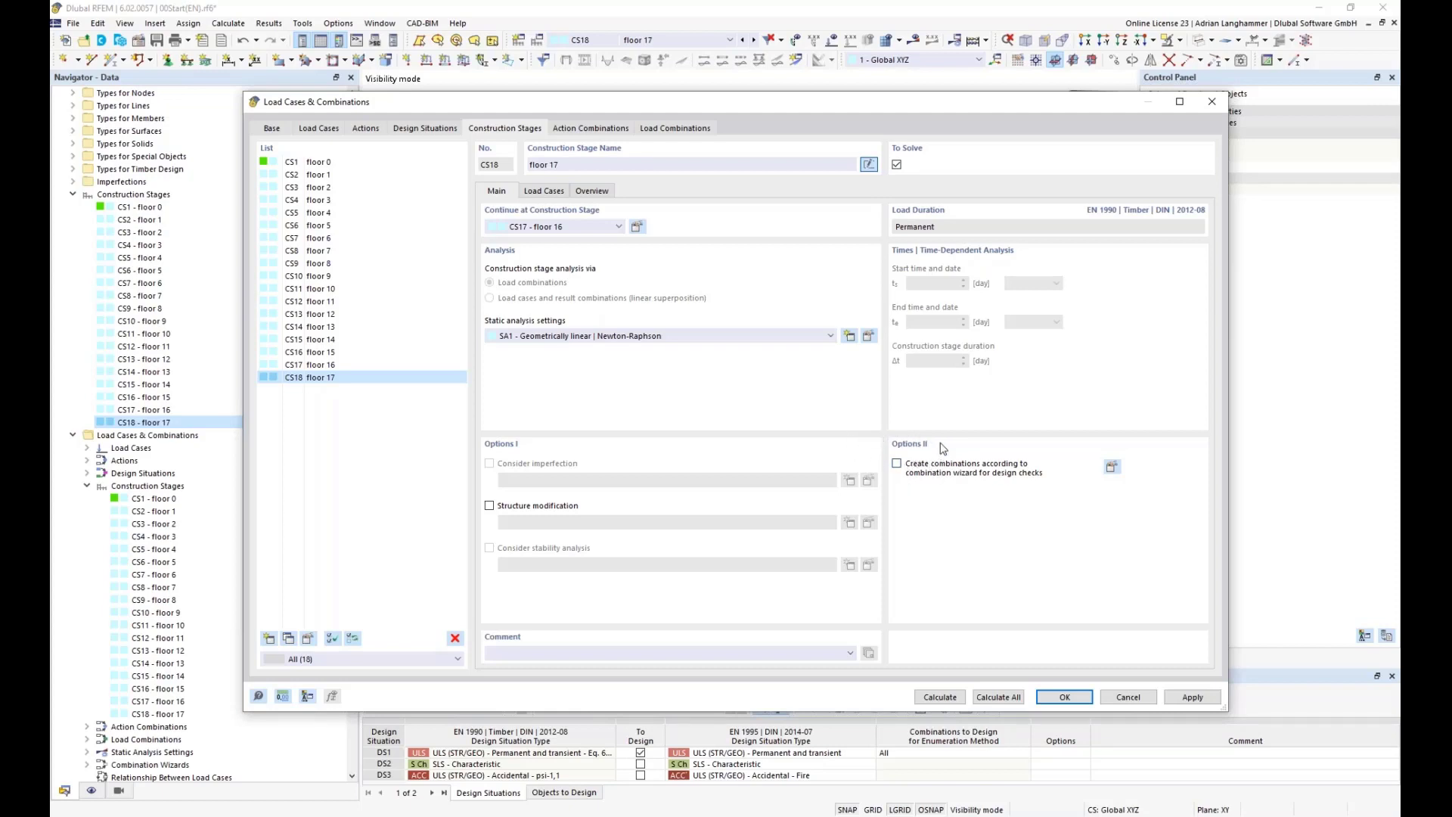
click(898, 465)
click(1111, 469)
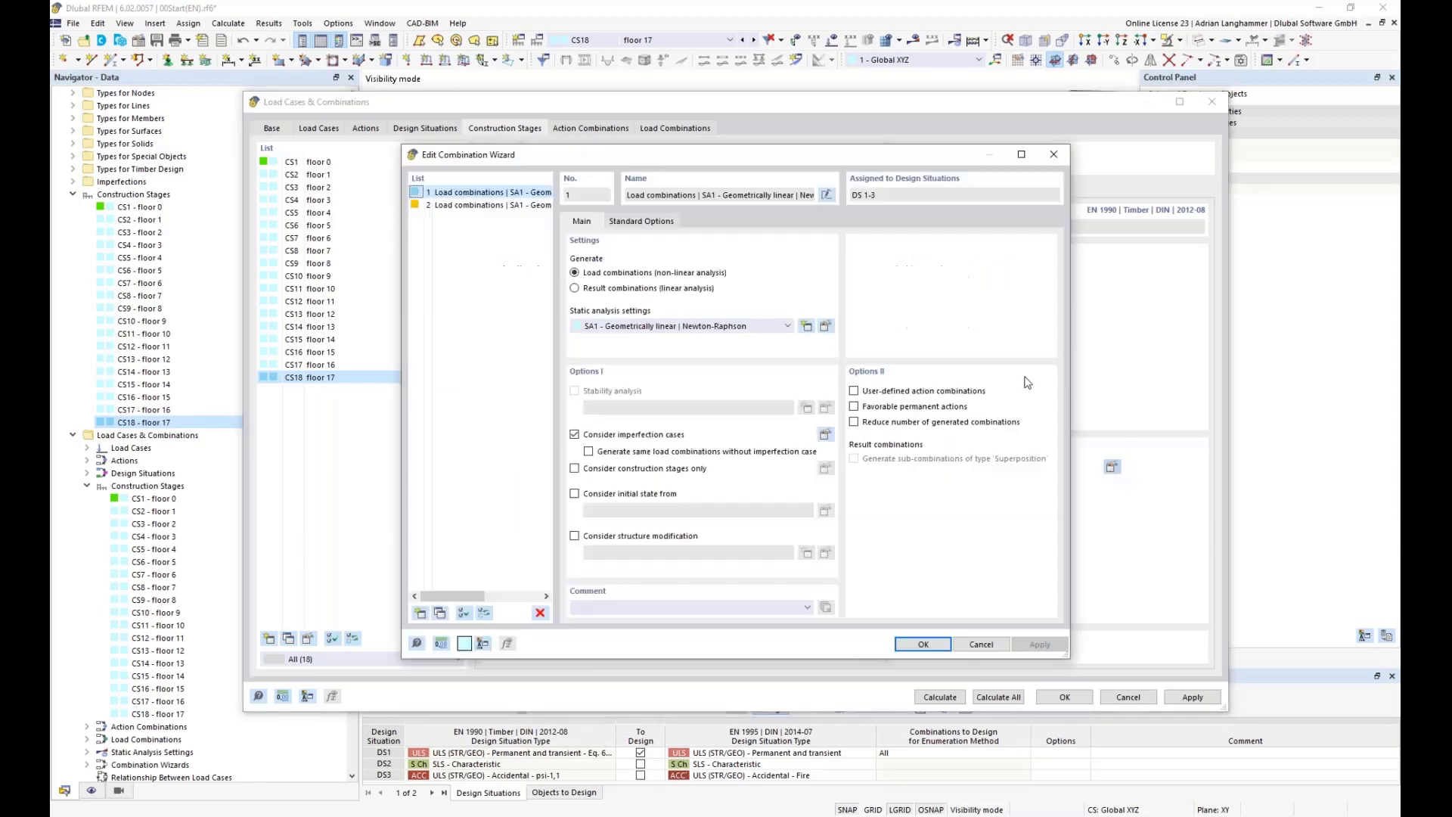
drag(909, 154, 1057, 101)
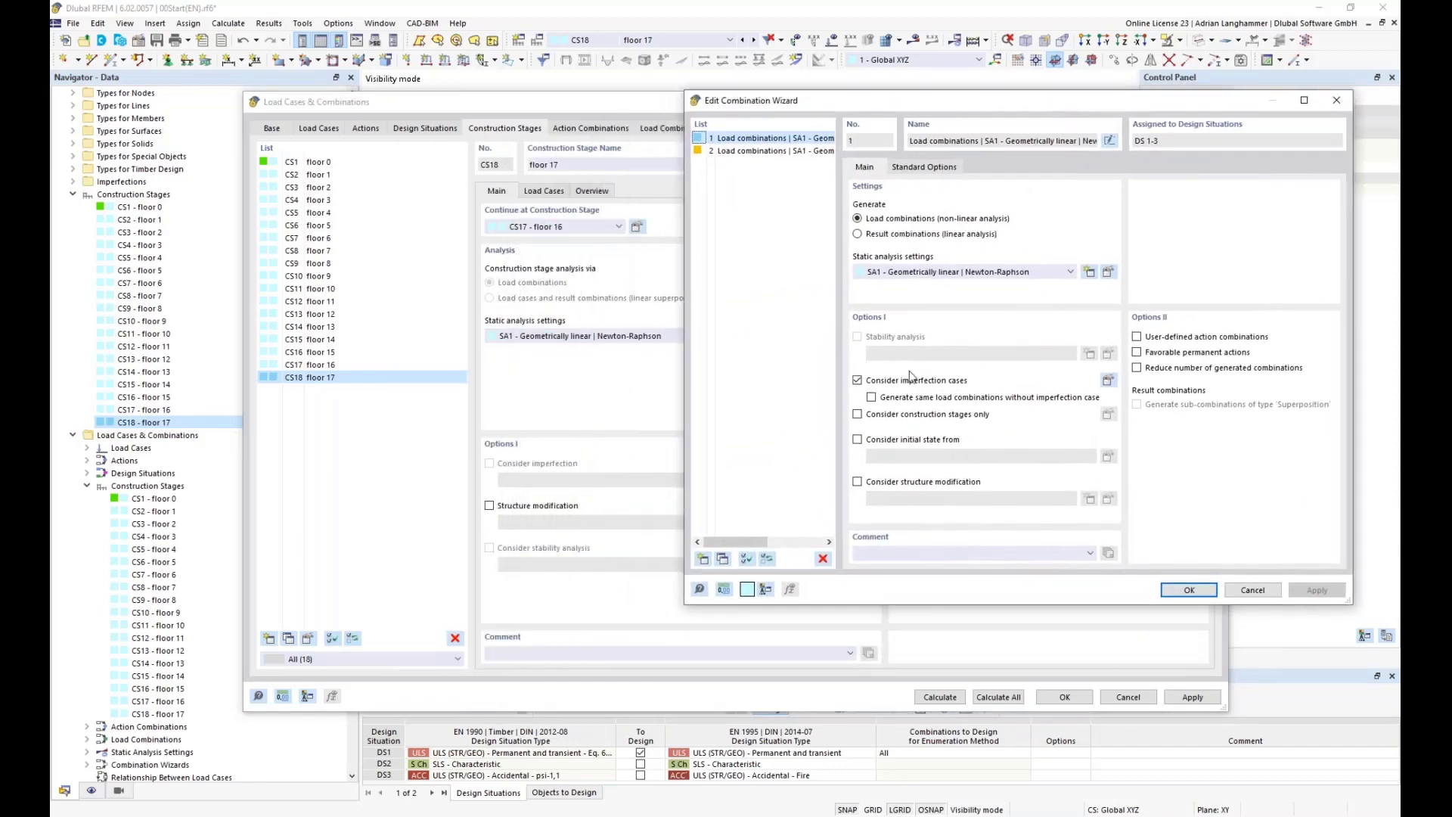
click(858, 414)
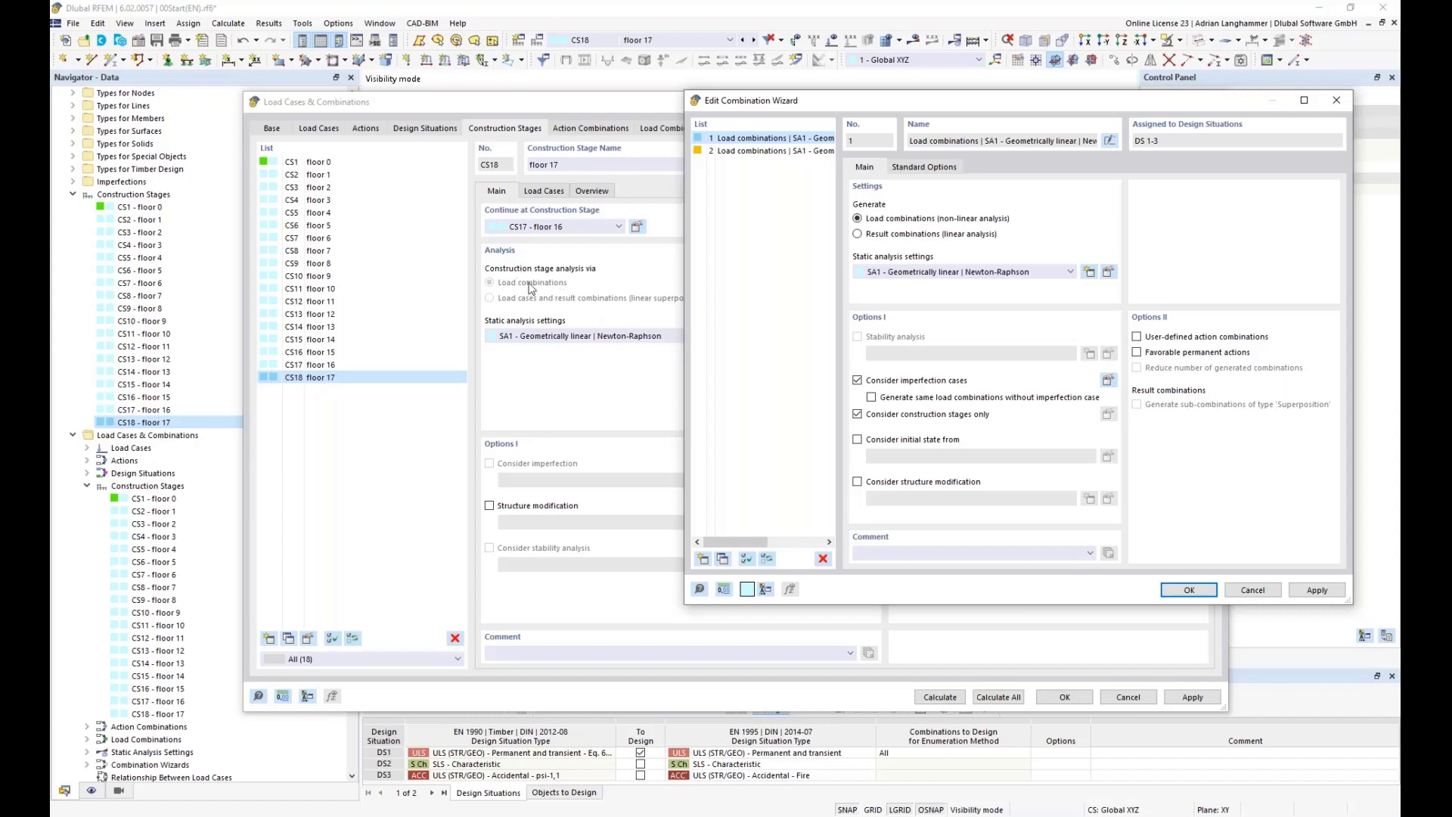
click(1180, 590)
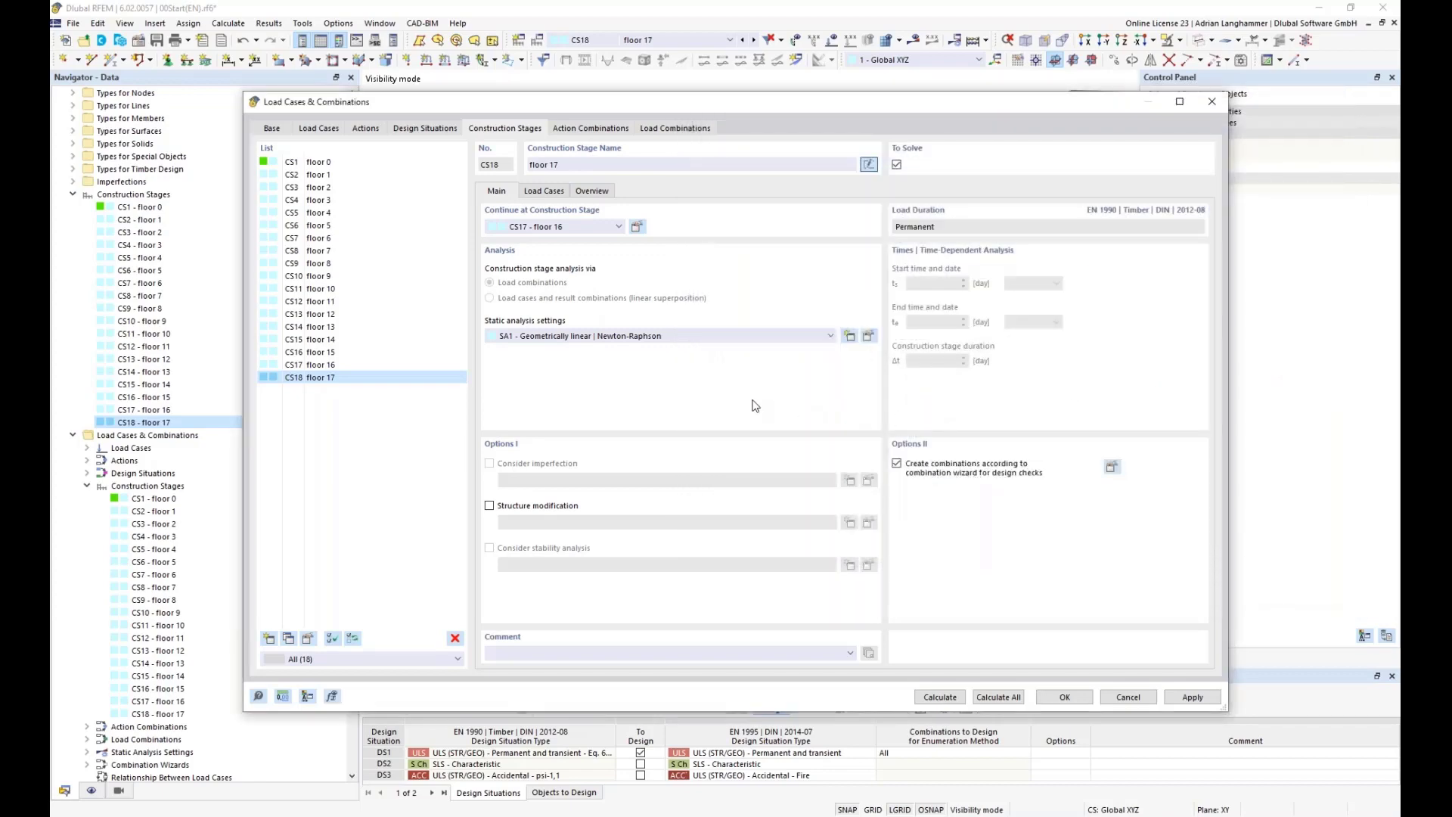
Examine the generated action combinations AC1, AC2, AC3 and AC5 with their design situation and construction stage.
click(585, 131)
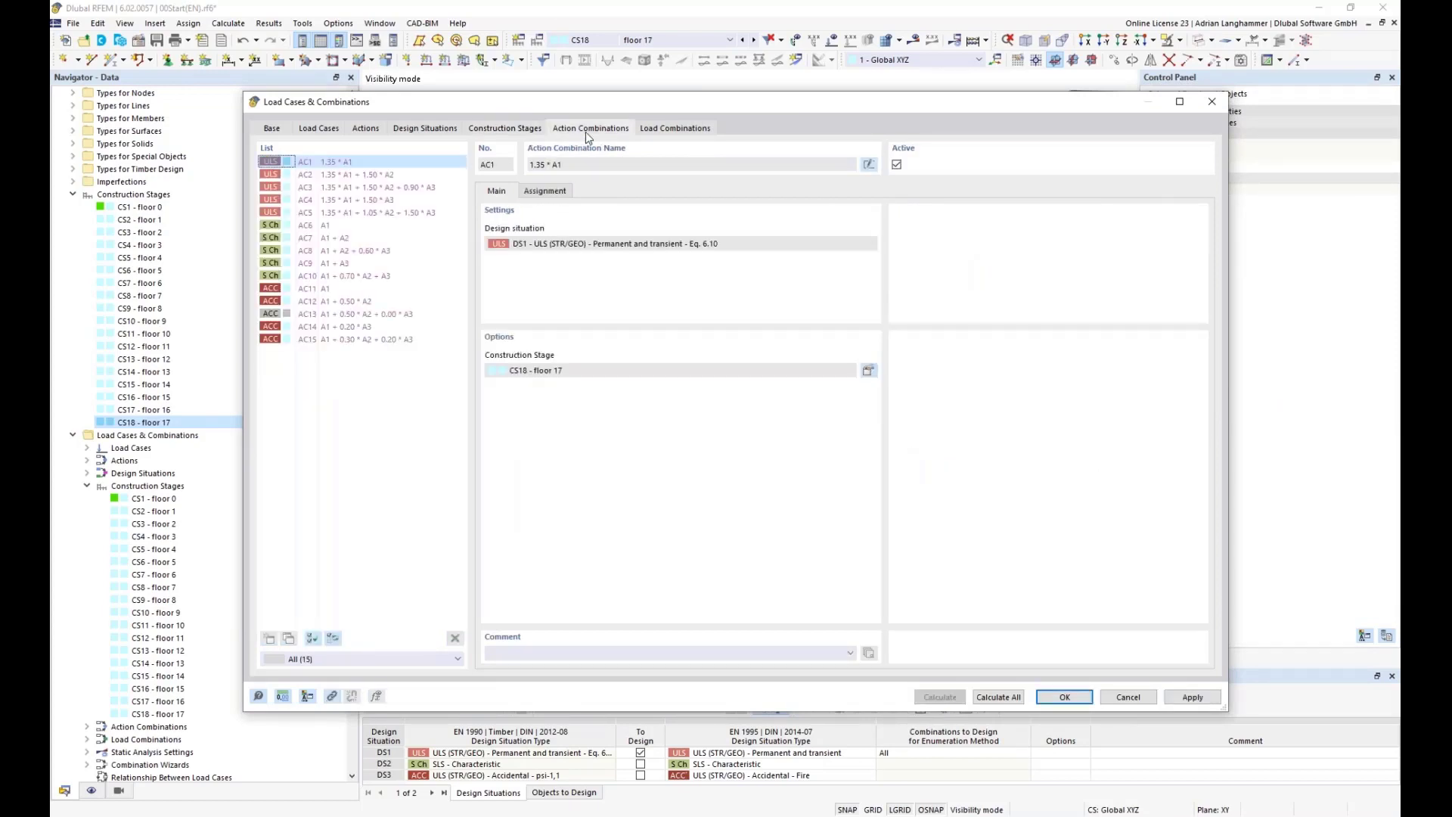
click(310, 175)
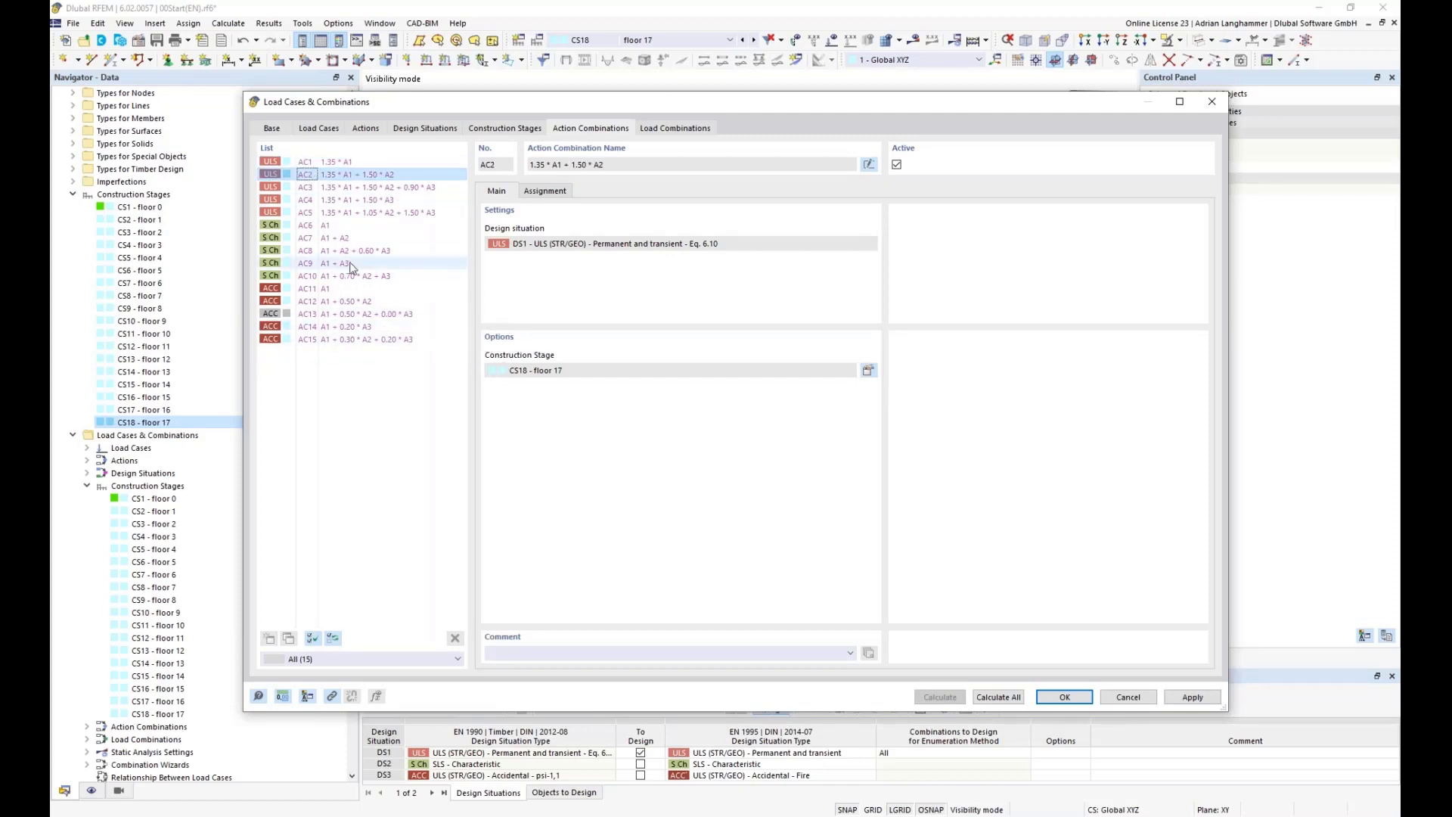
click(363, 213)
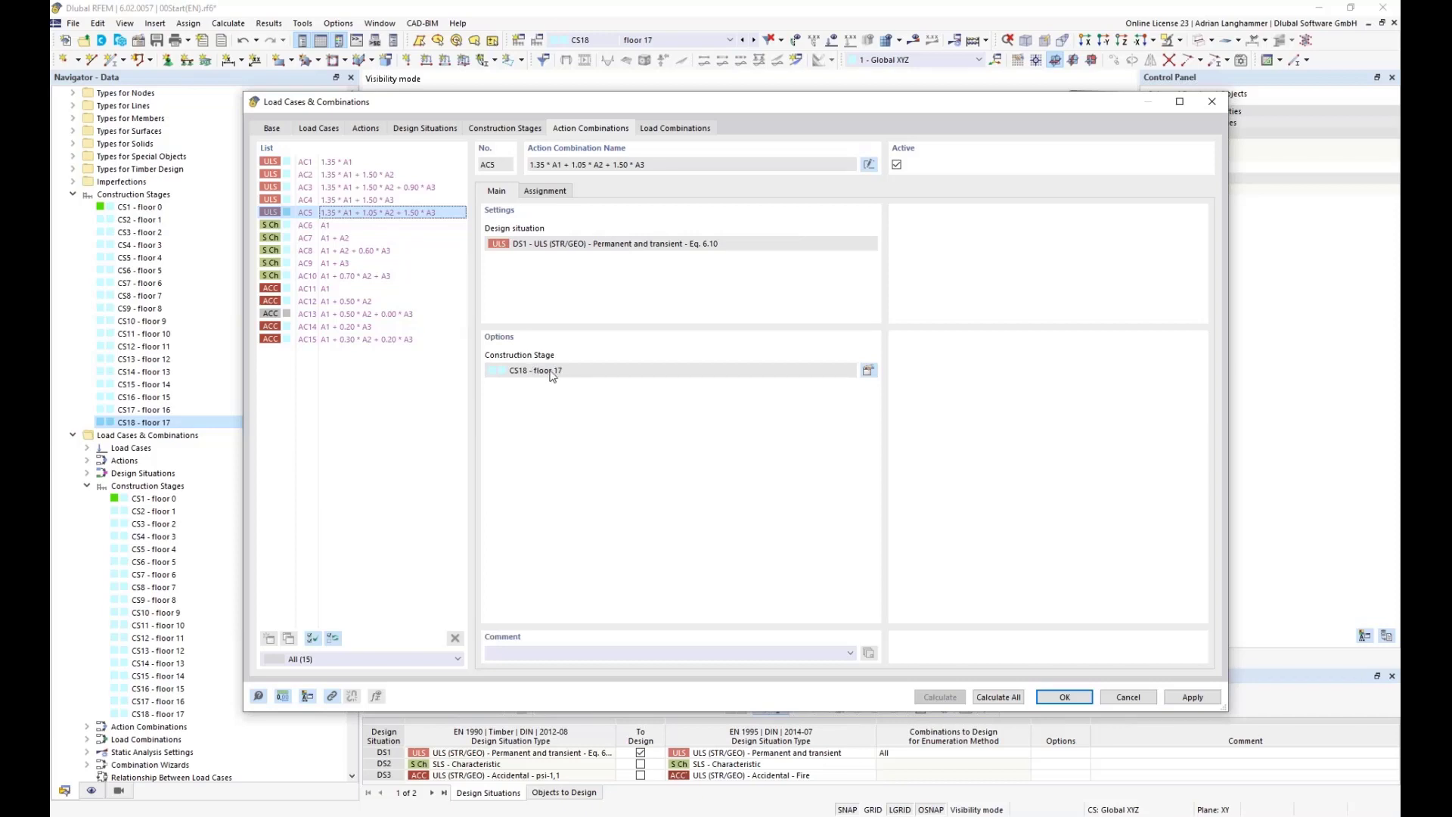
click(314, 188)
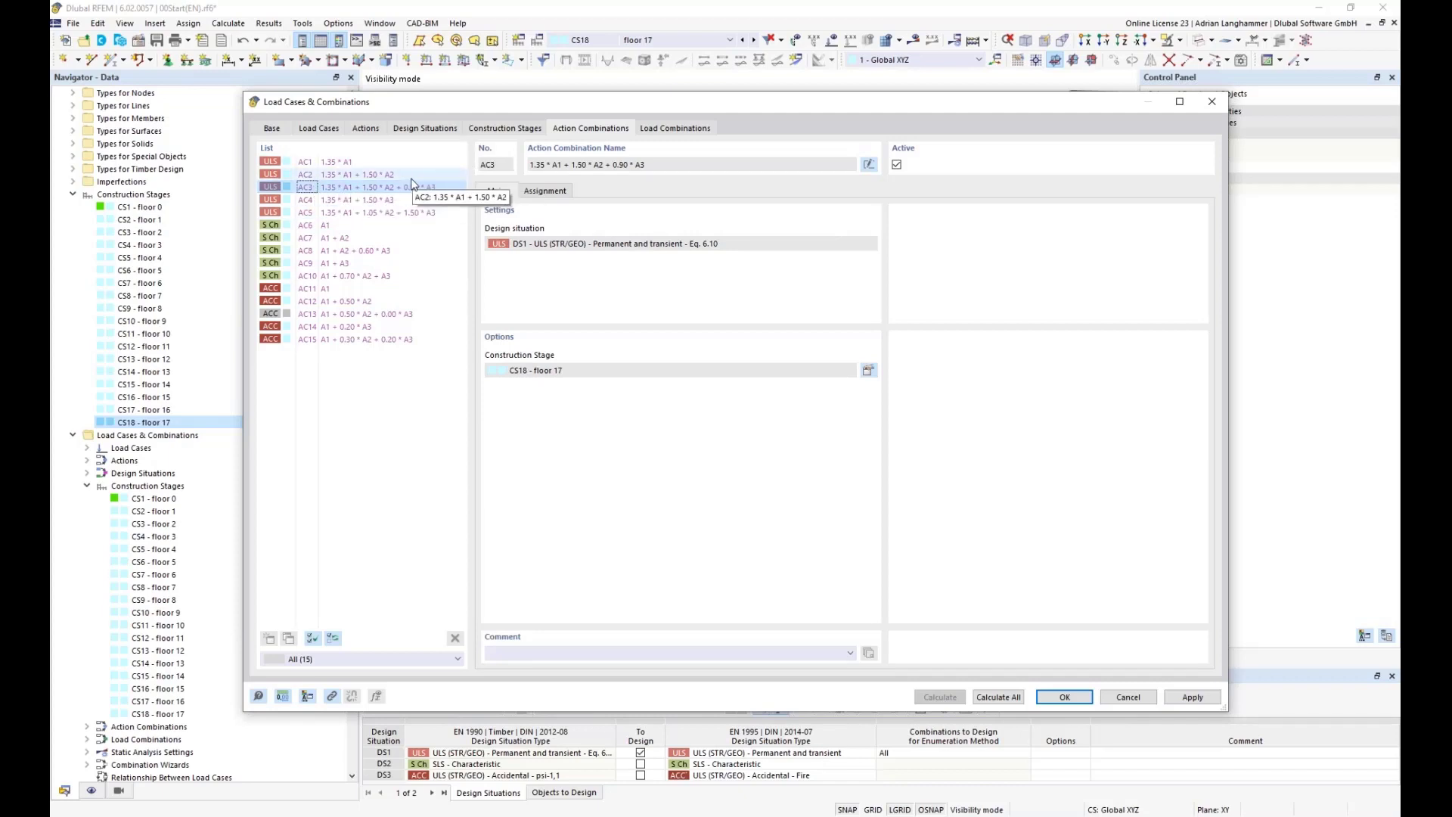
click(334, 162)
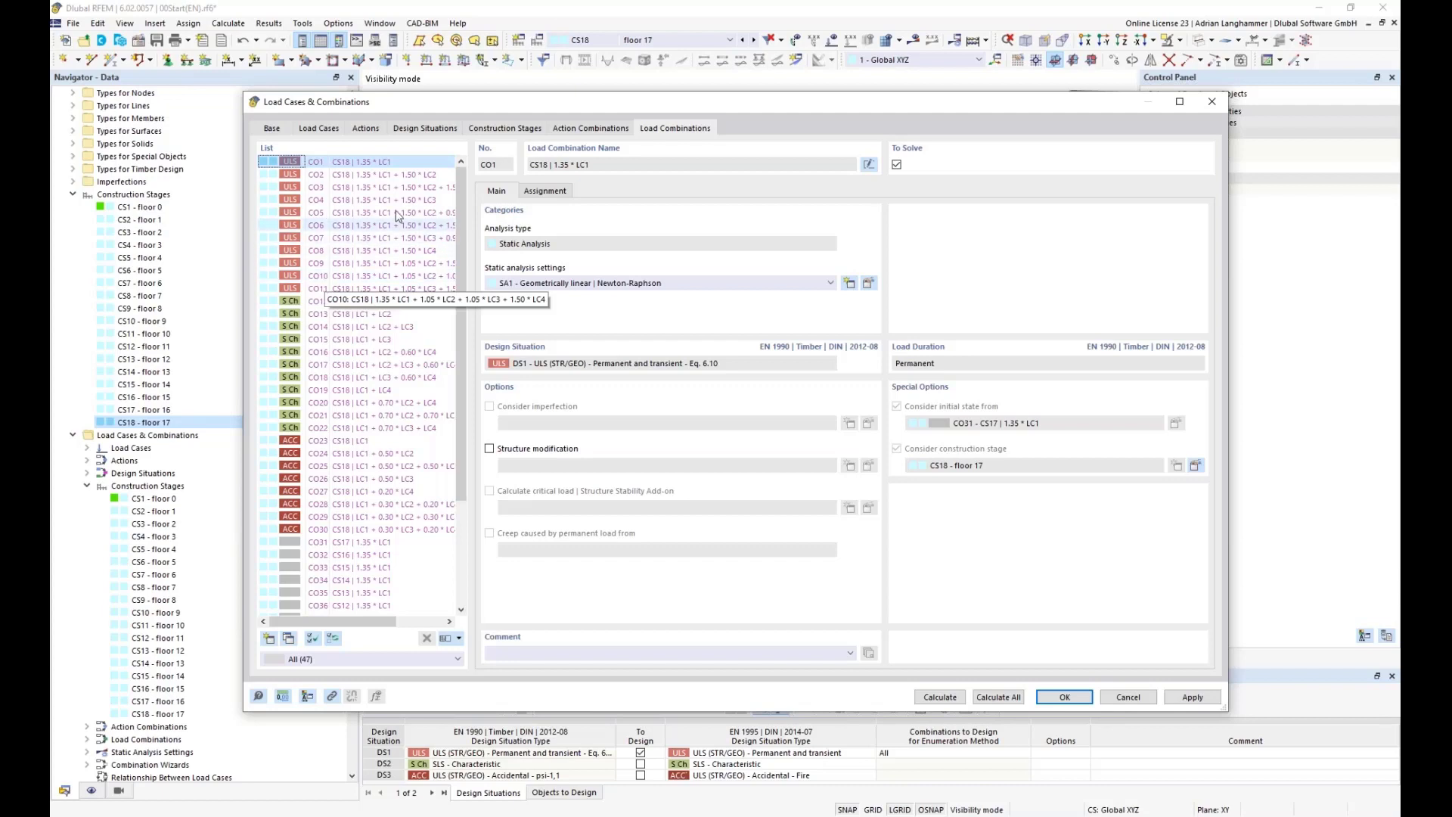
Examine load combinations CO5, CO47, CO46 and CO45 for their considered initial state and construction stage.
click(378, 214)
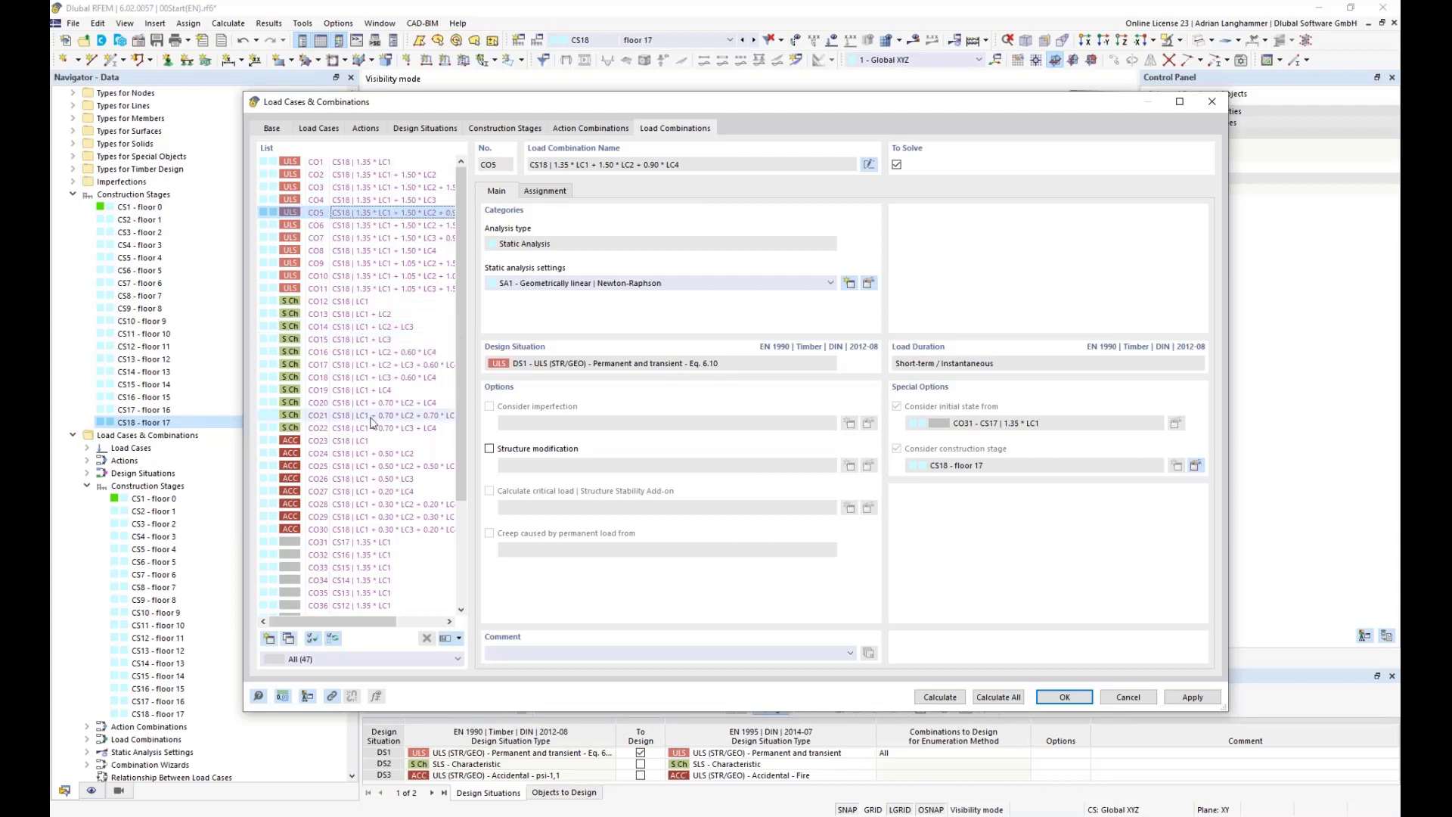
scroll(397, 465, down, 4)
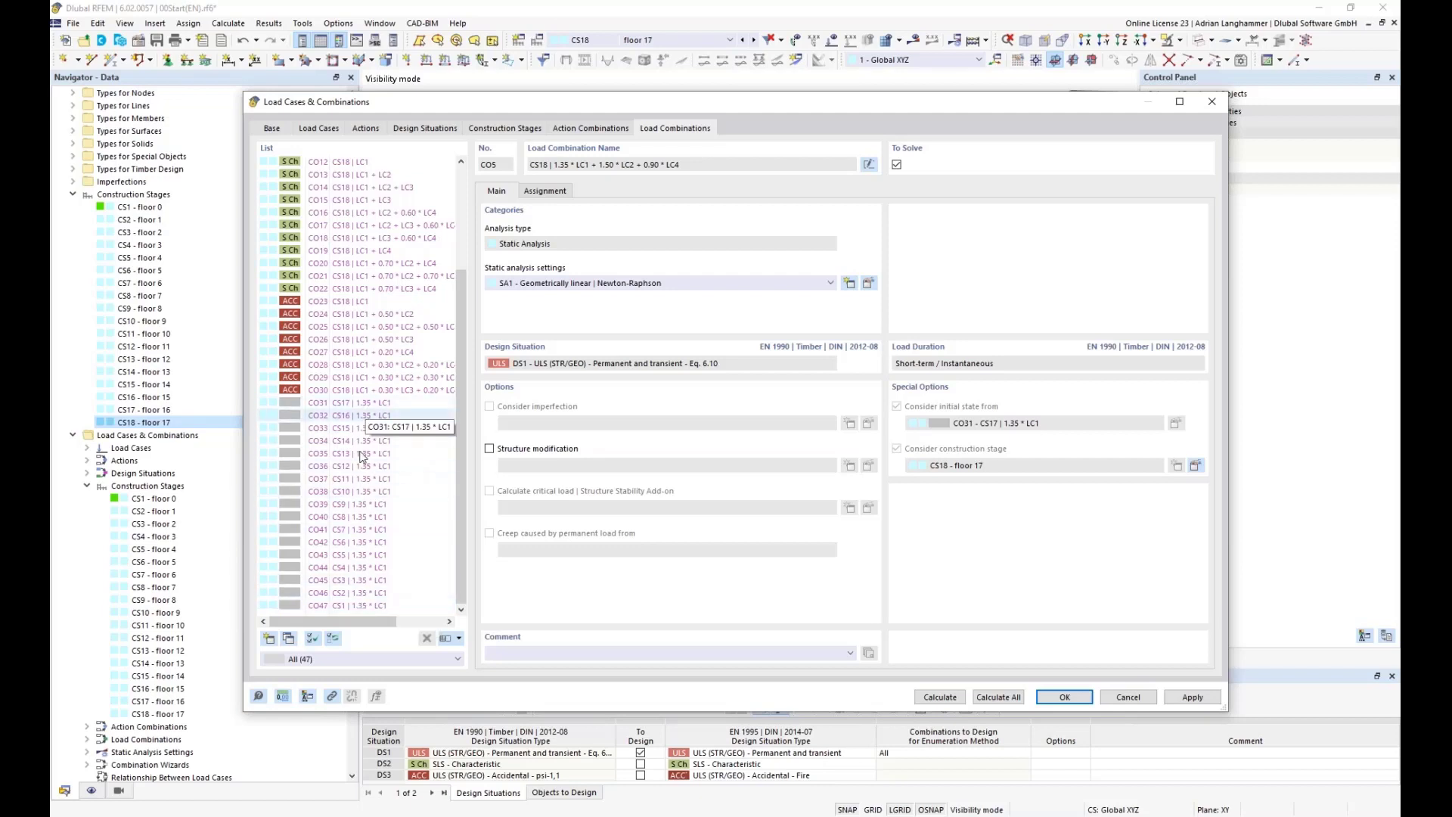
click(365, 607)
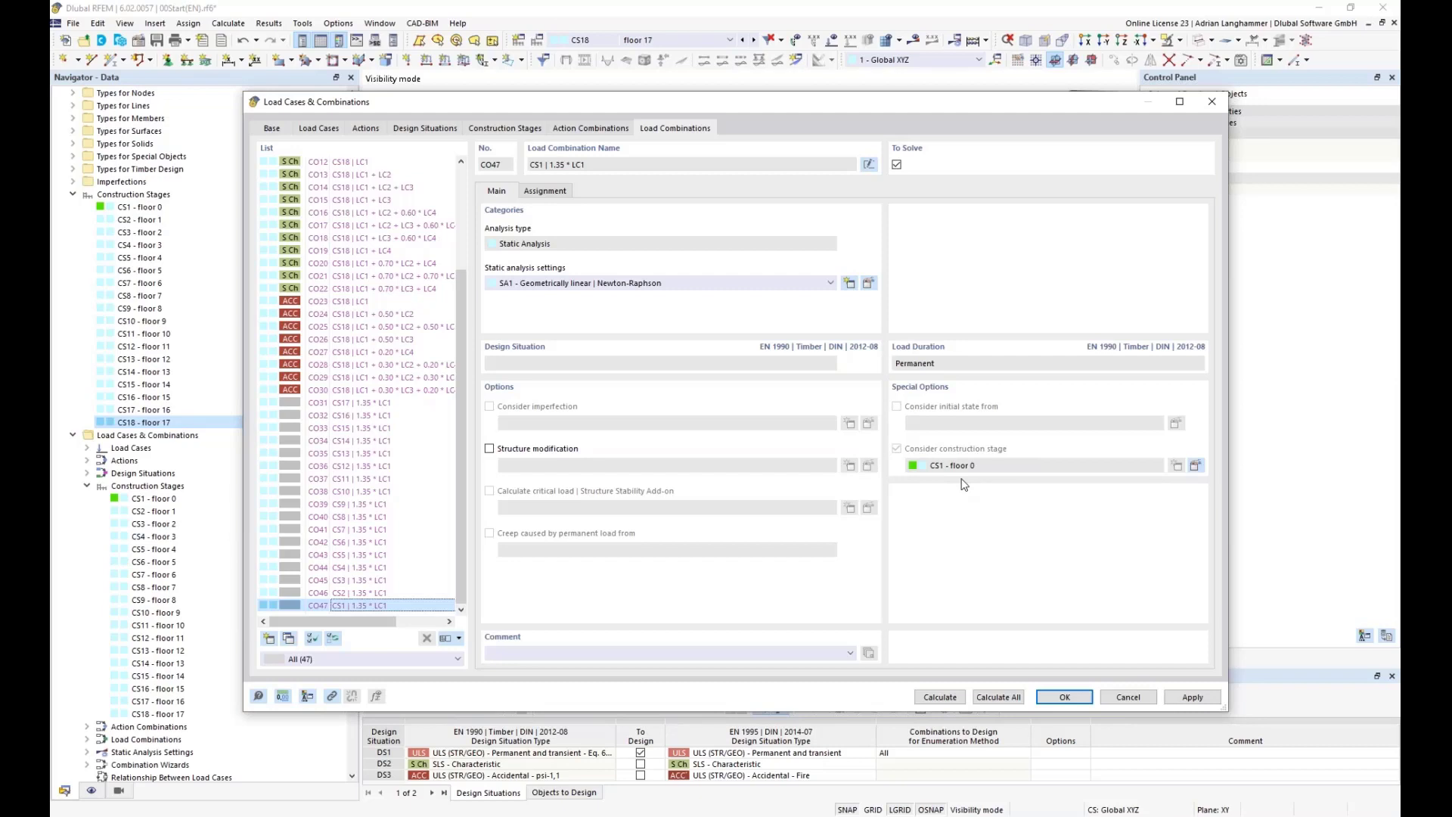
click(345, 595)
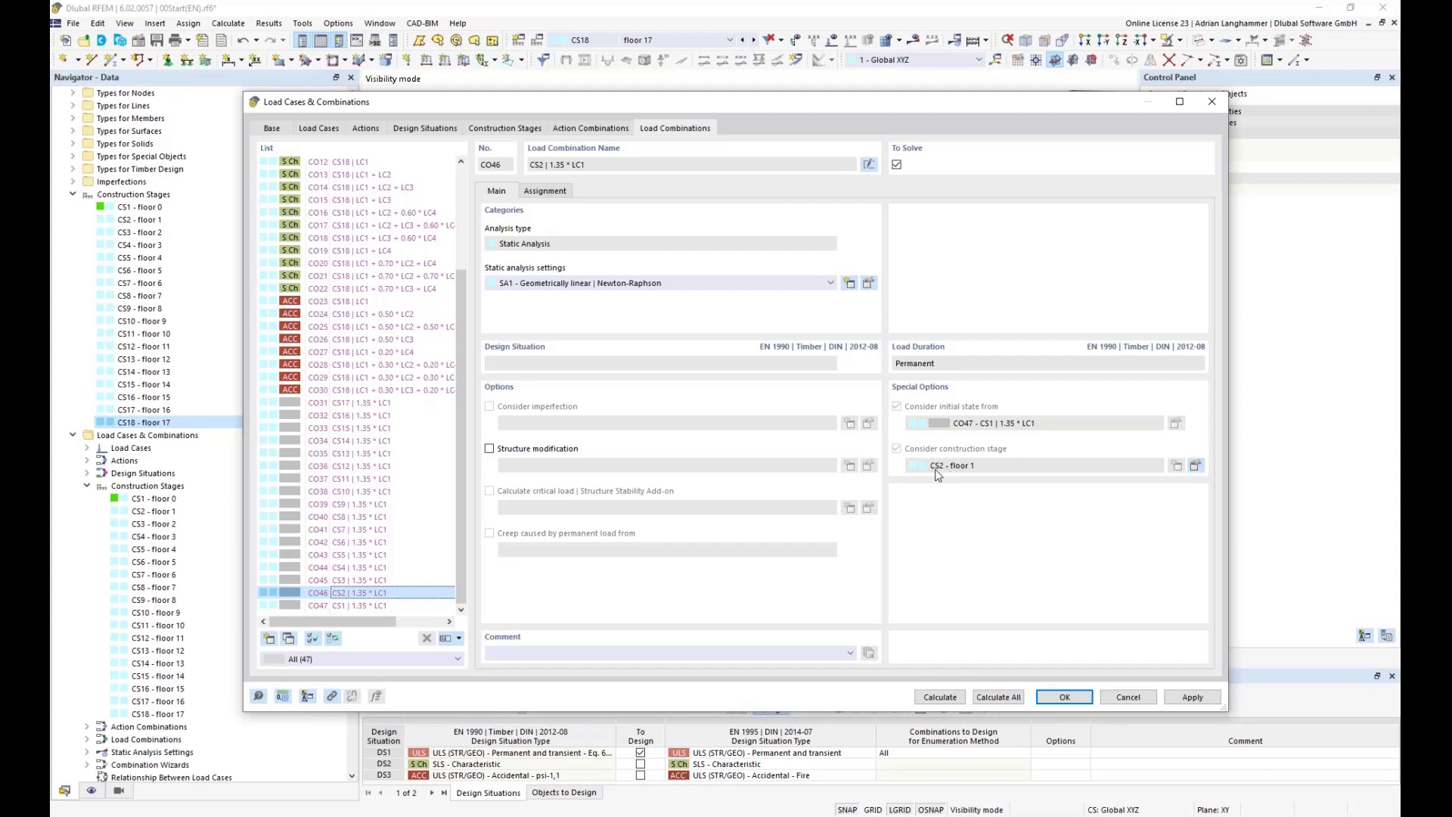
click(381, 580)
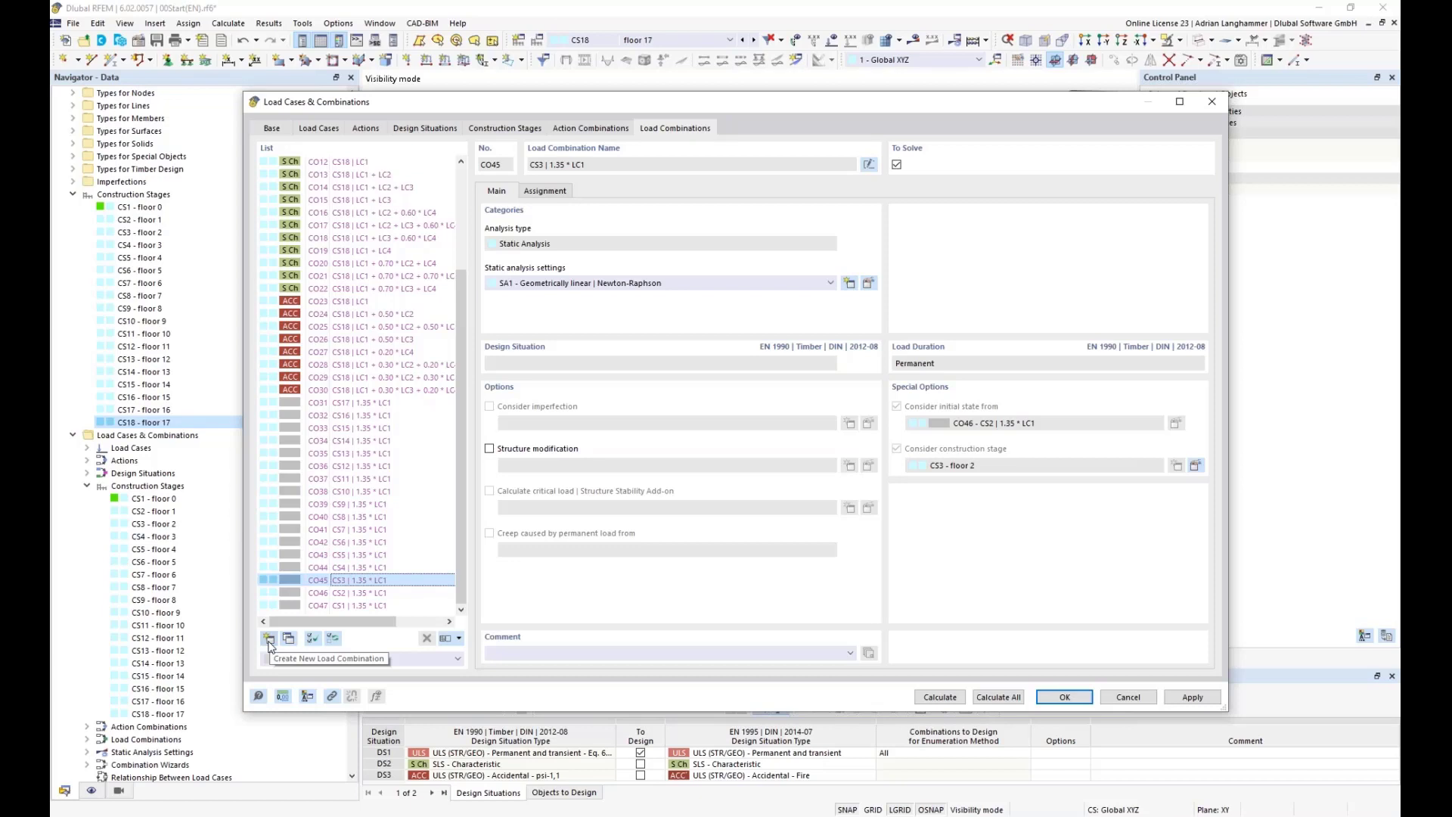
Check the base settings of the combination wizard, review the load combinations and accept the load case and combination settings.
click(270, 130)
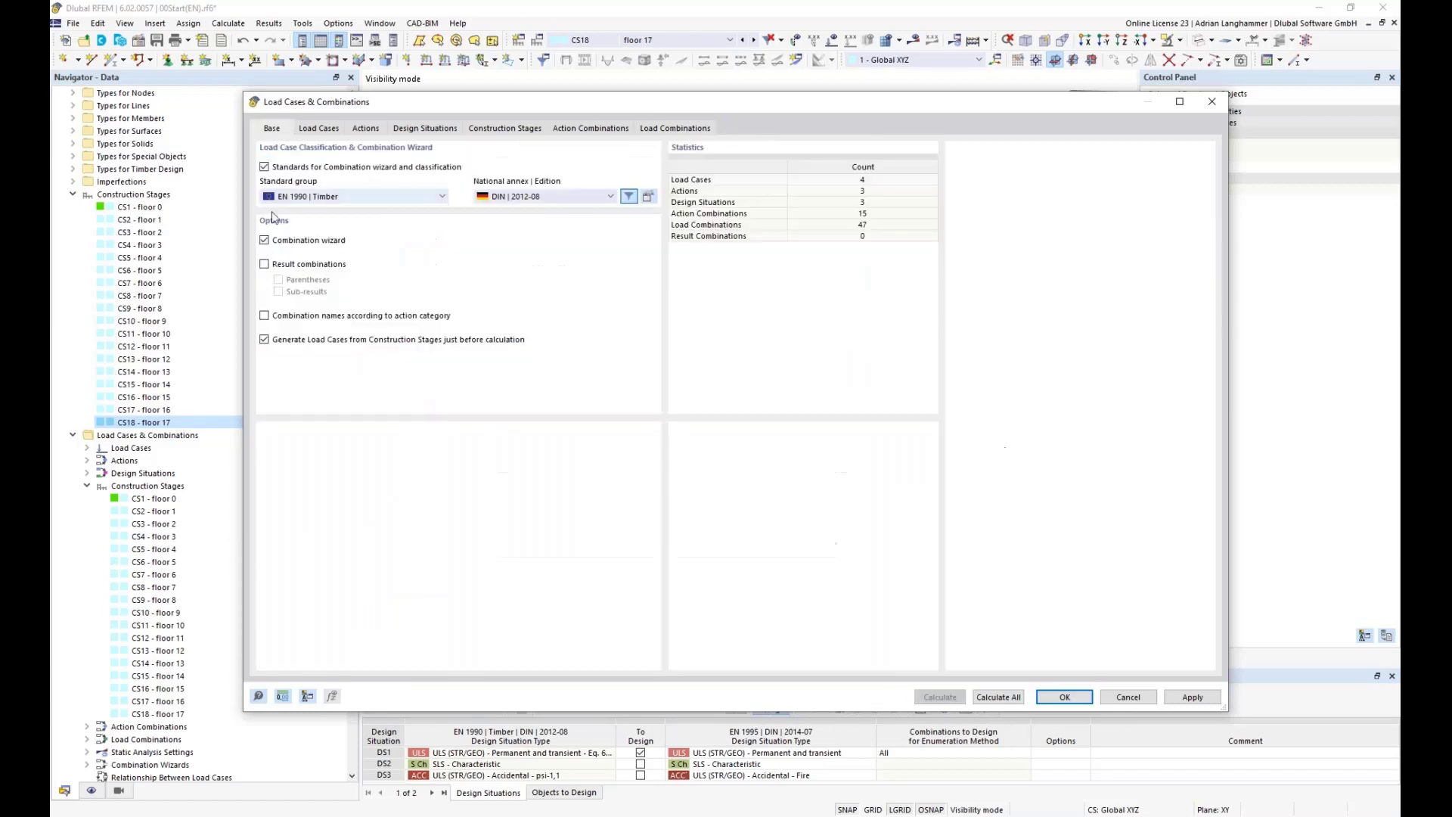
click(655, 130)
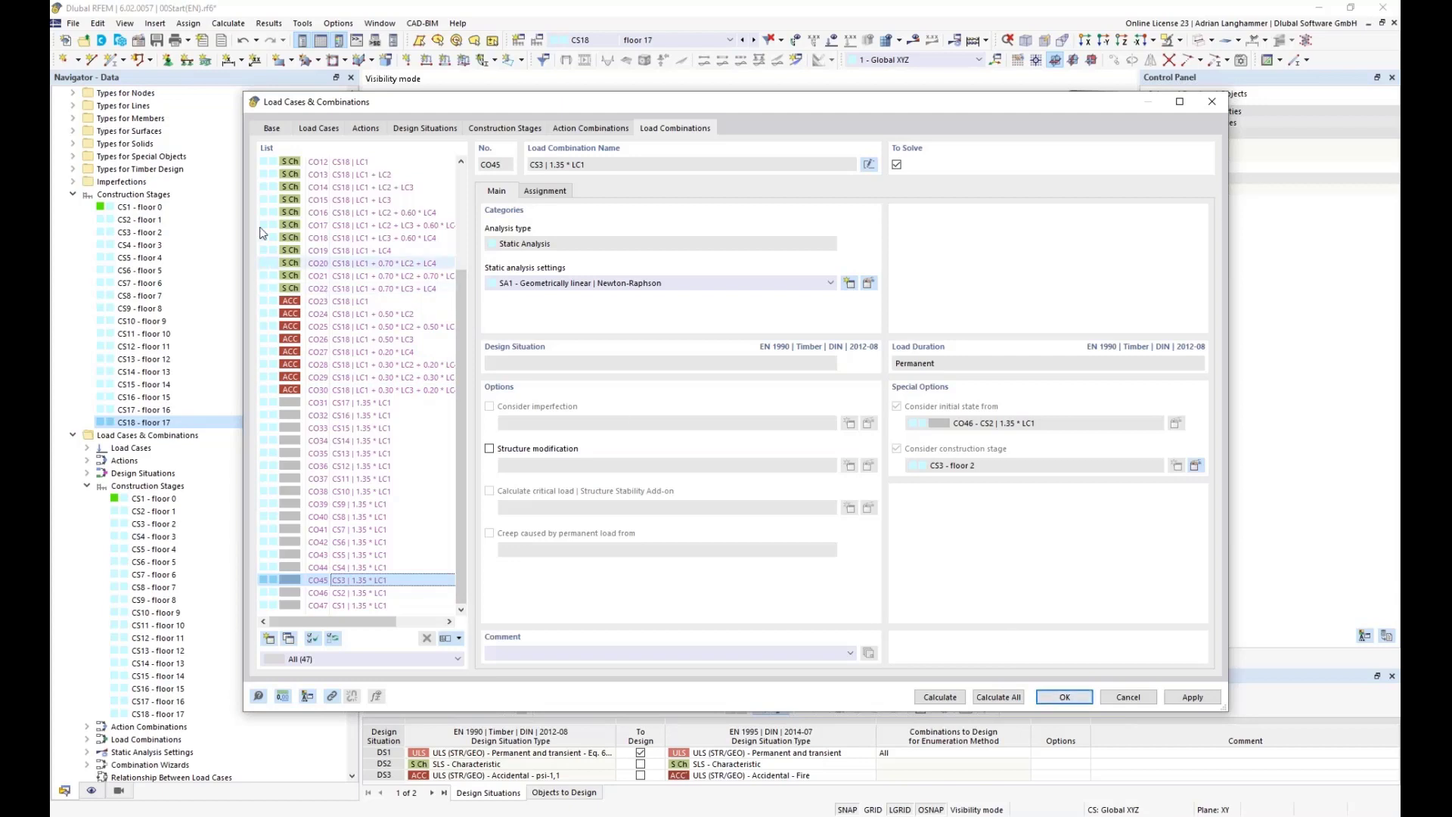
drag(464, 315, 523, 219)
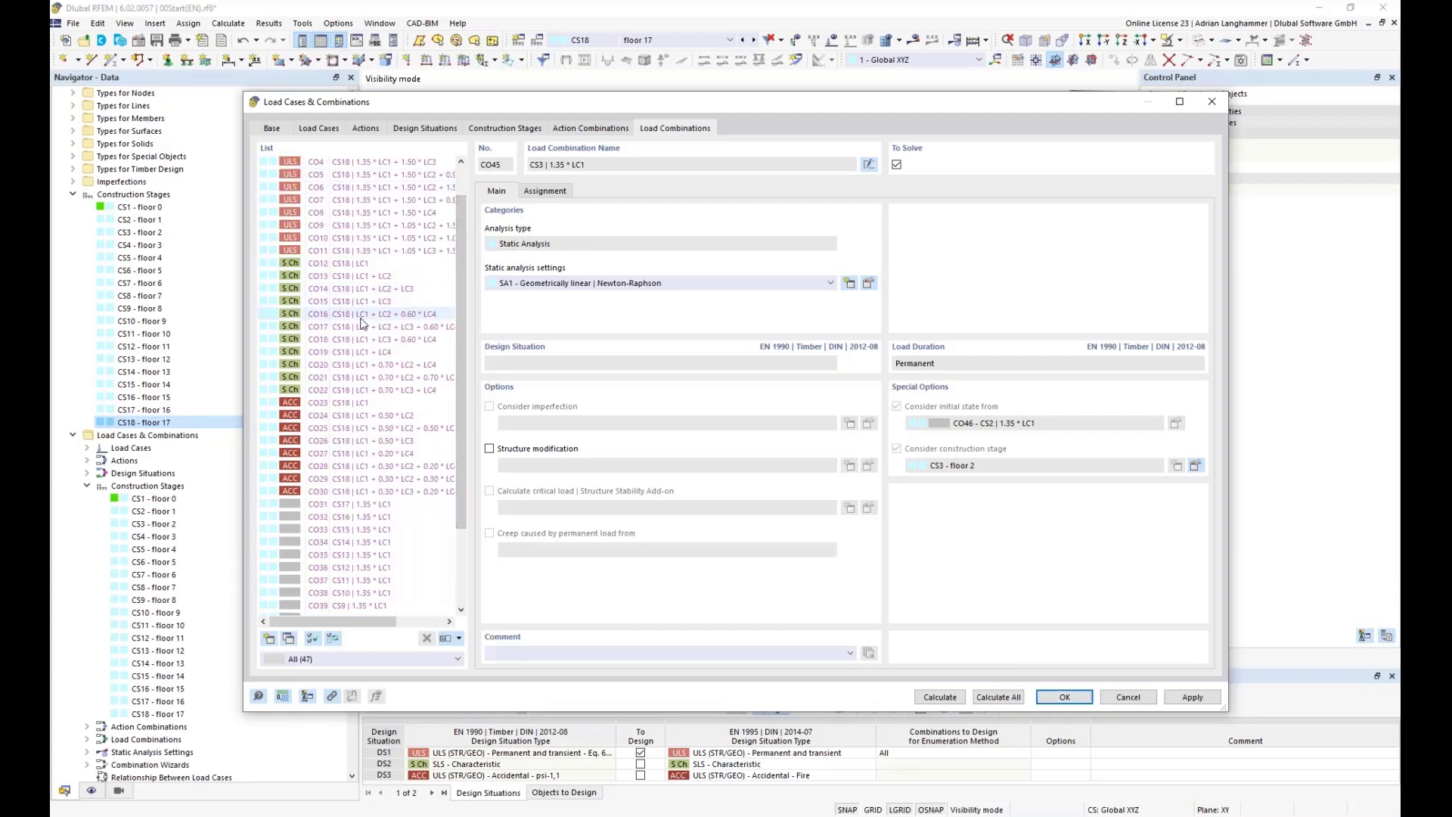
click(1073, 699)
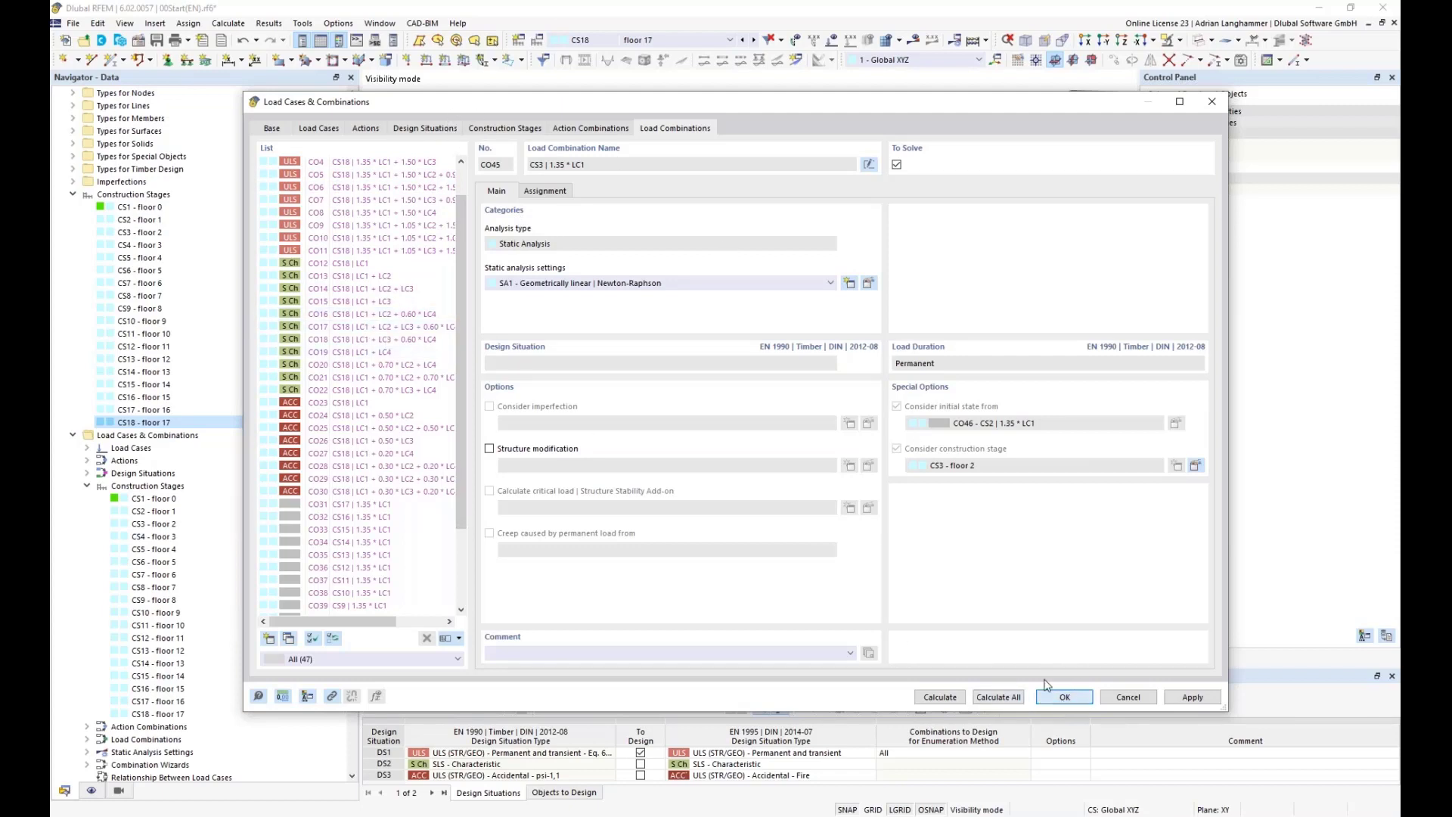
Display load combination CO1 (CS18 | 1.35 * LC1) on the model.
click(783, 476)
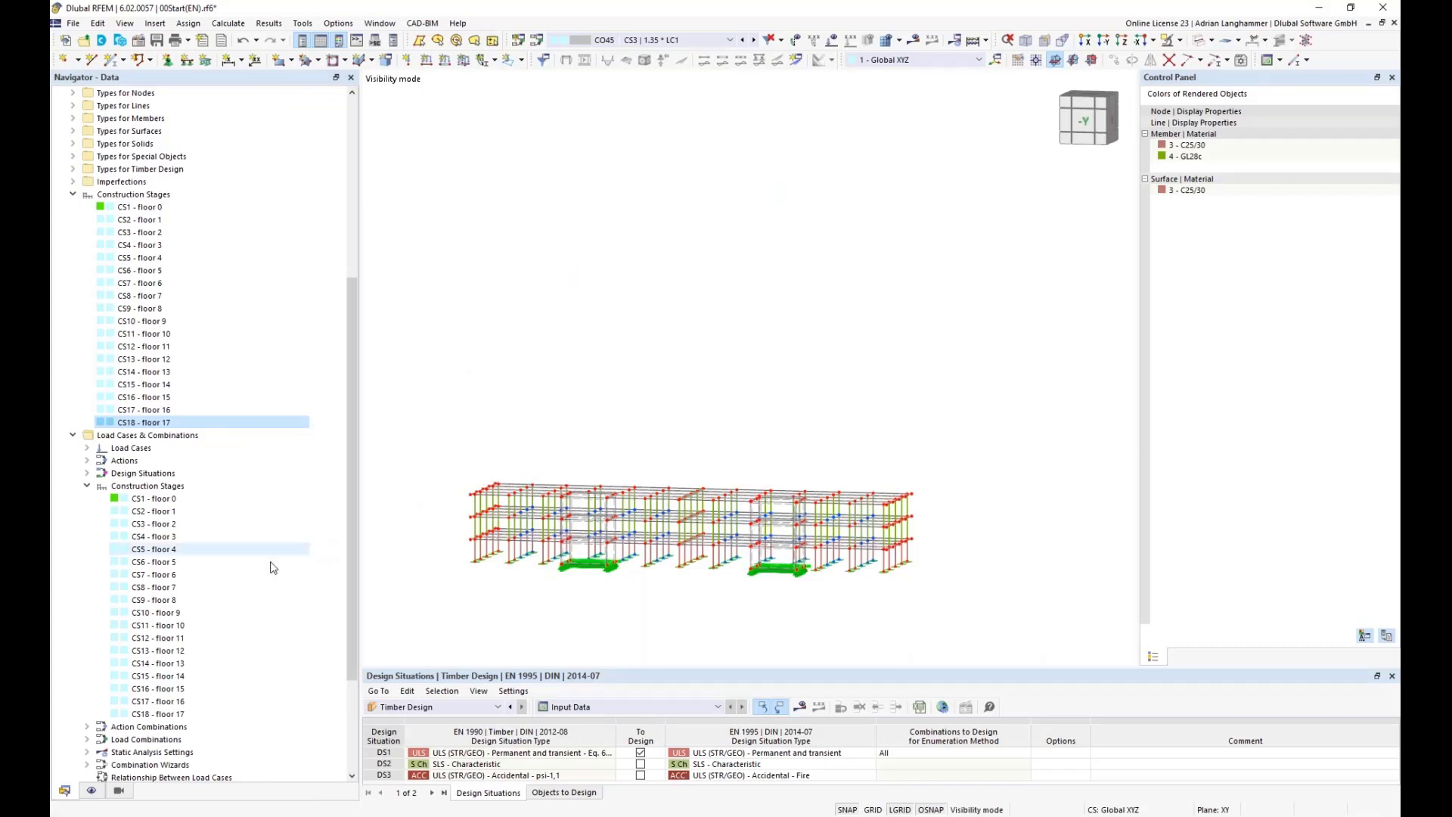
click(696, 39)
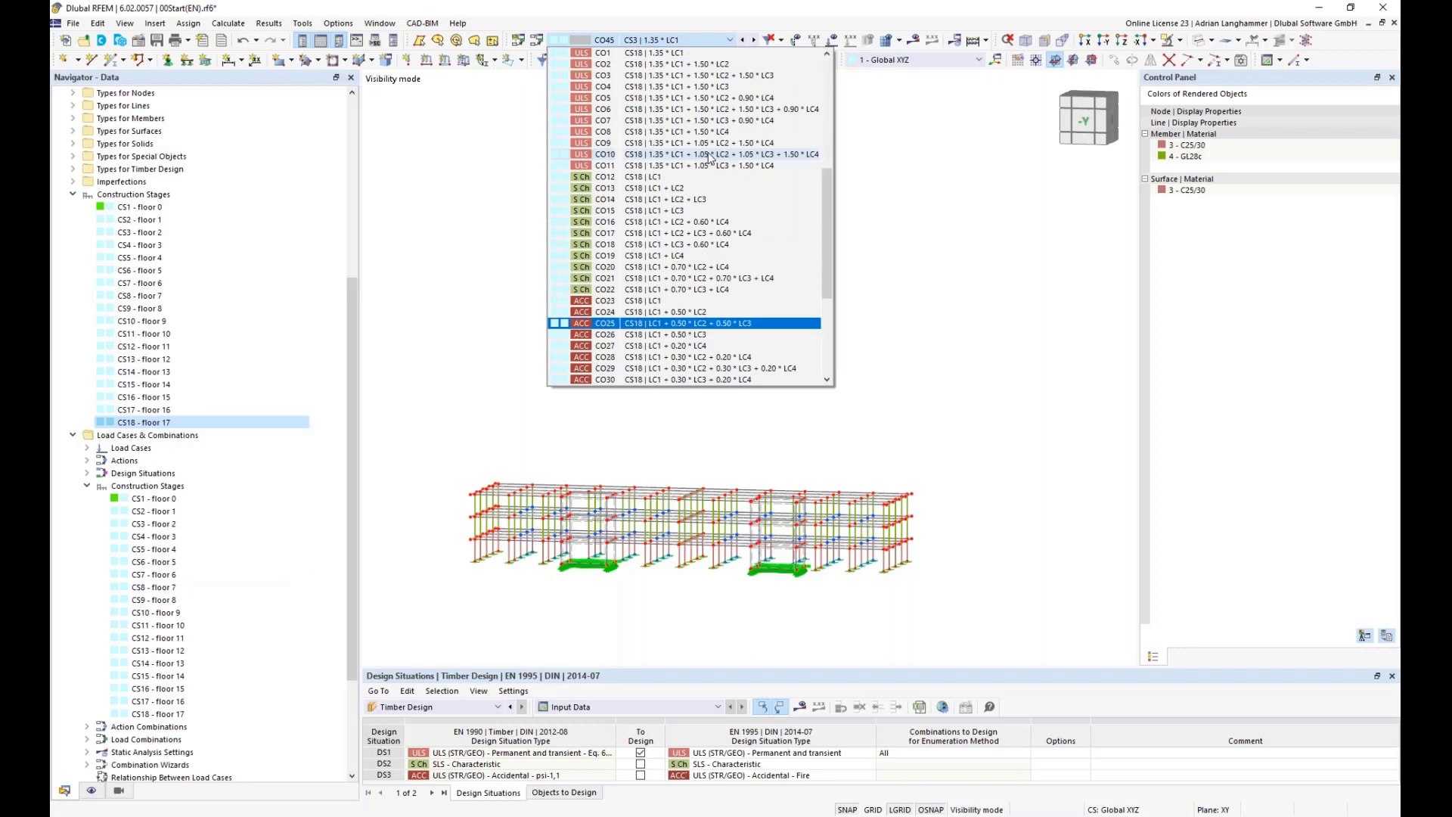
scroll(709, 156, up, 3)
click(334, 261)
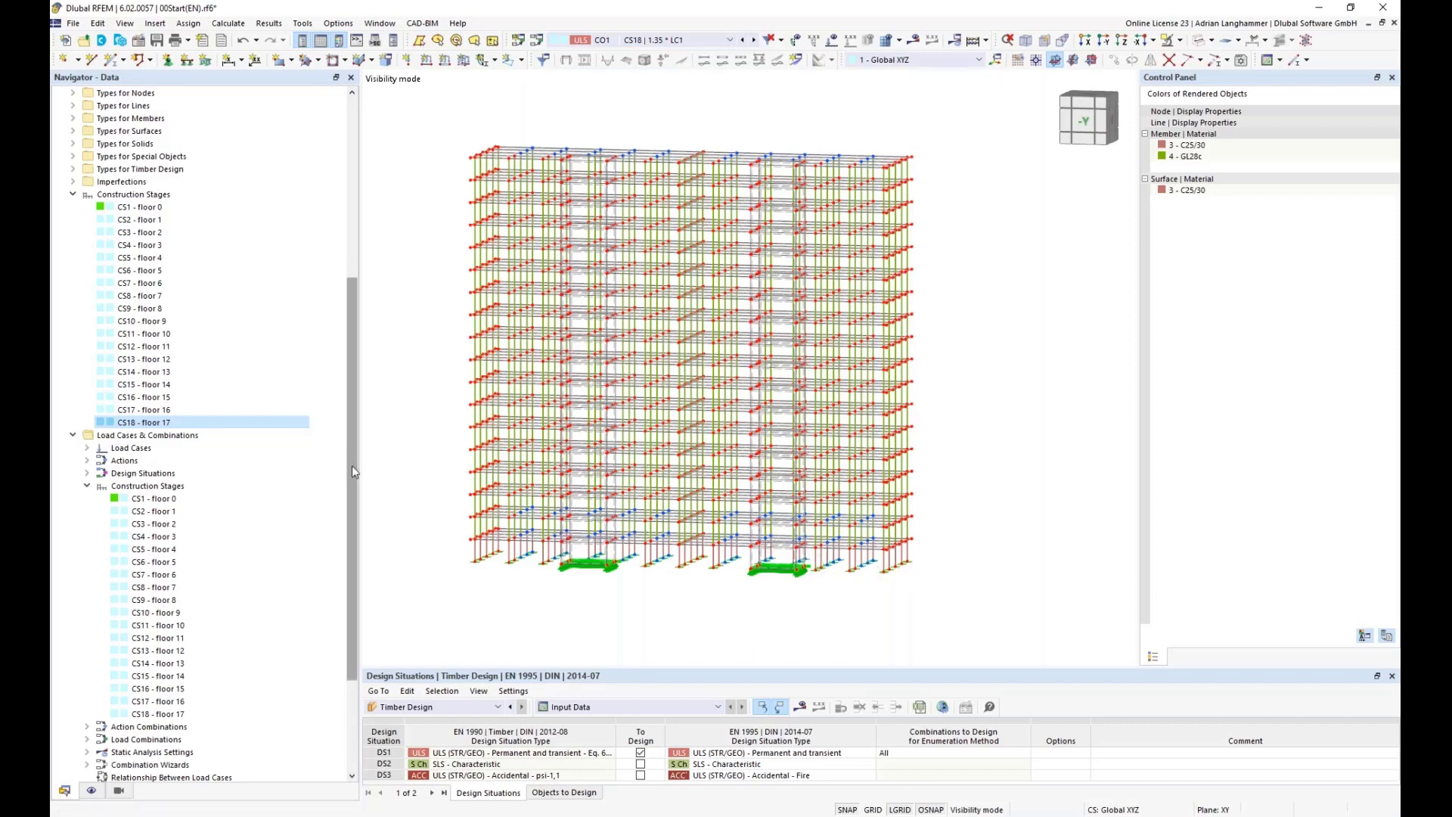
Expand the Timber Design entry and its design situations in the navigator, and enlarge the design situations table.
scroll(138, 598, down, 4)
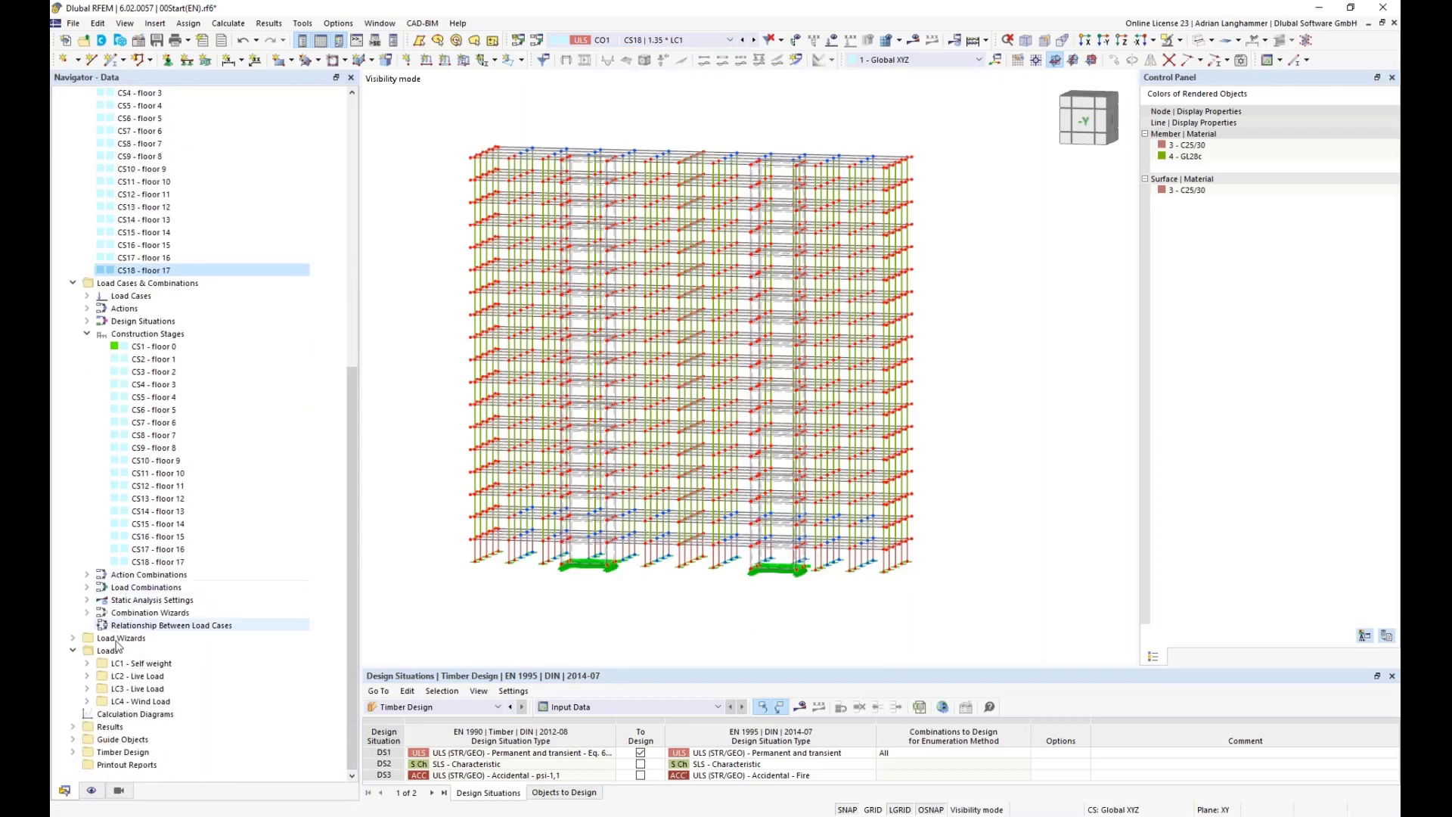
click(121, 752)
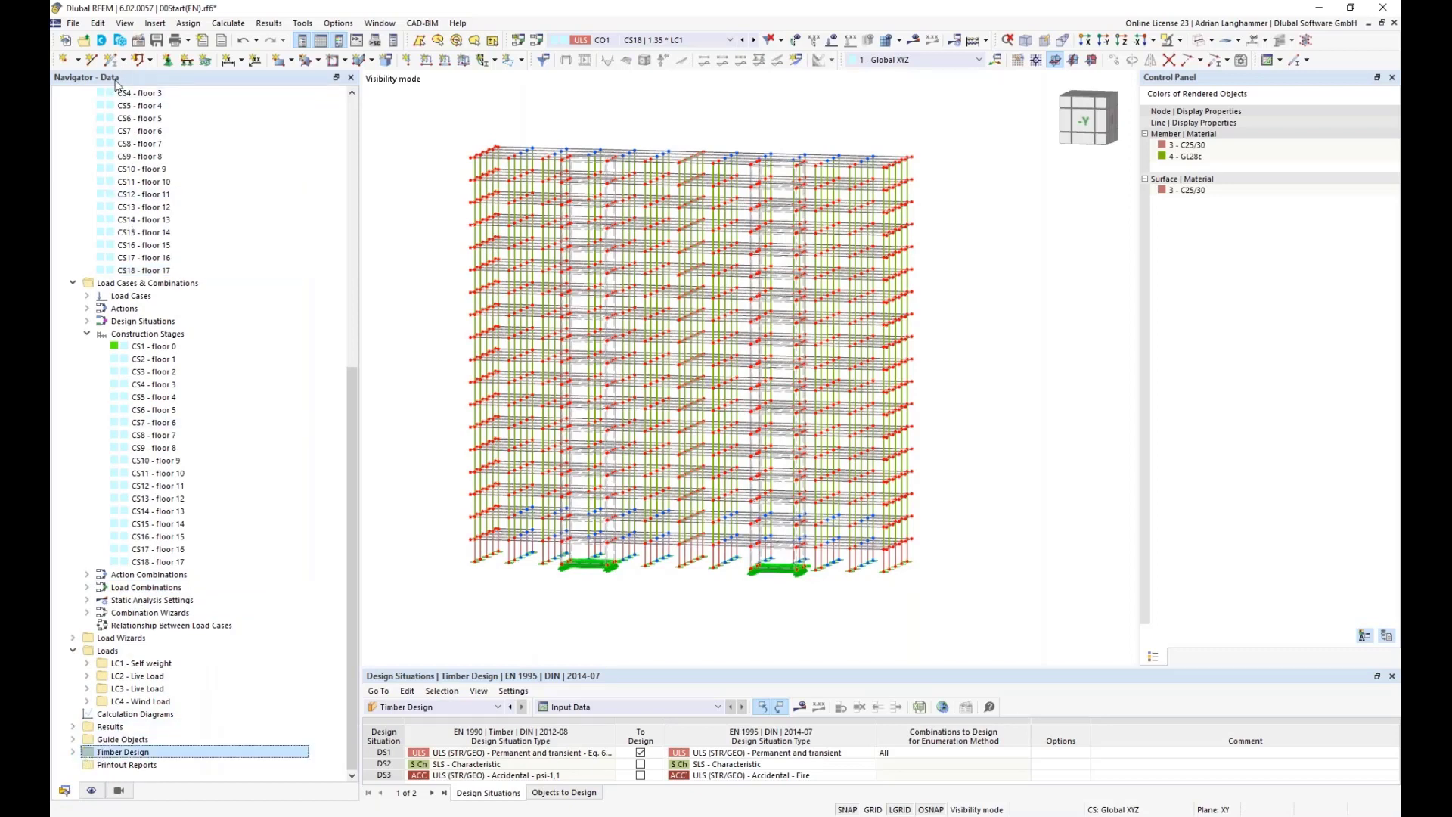
click(73, 753)
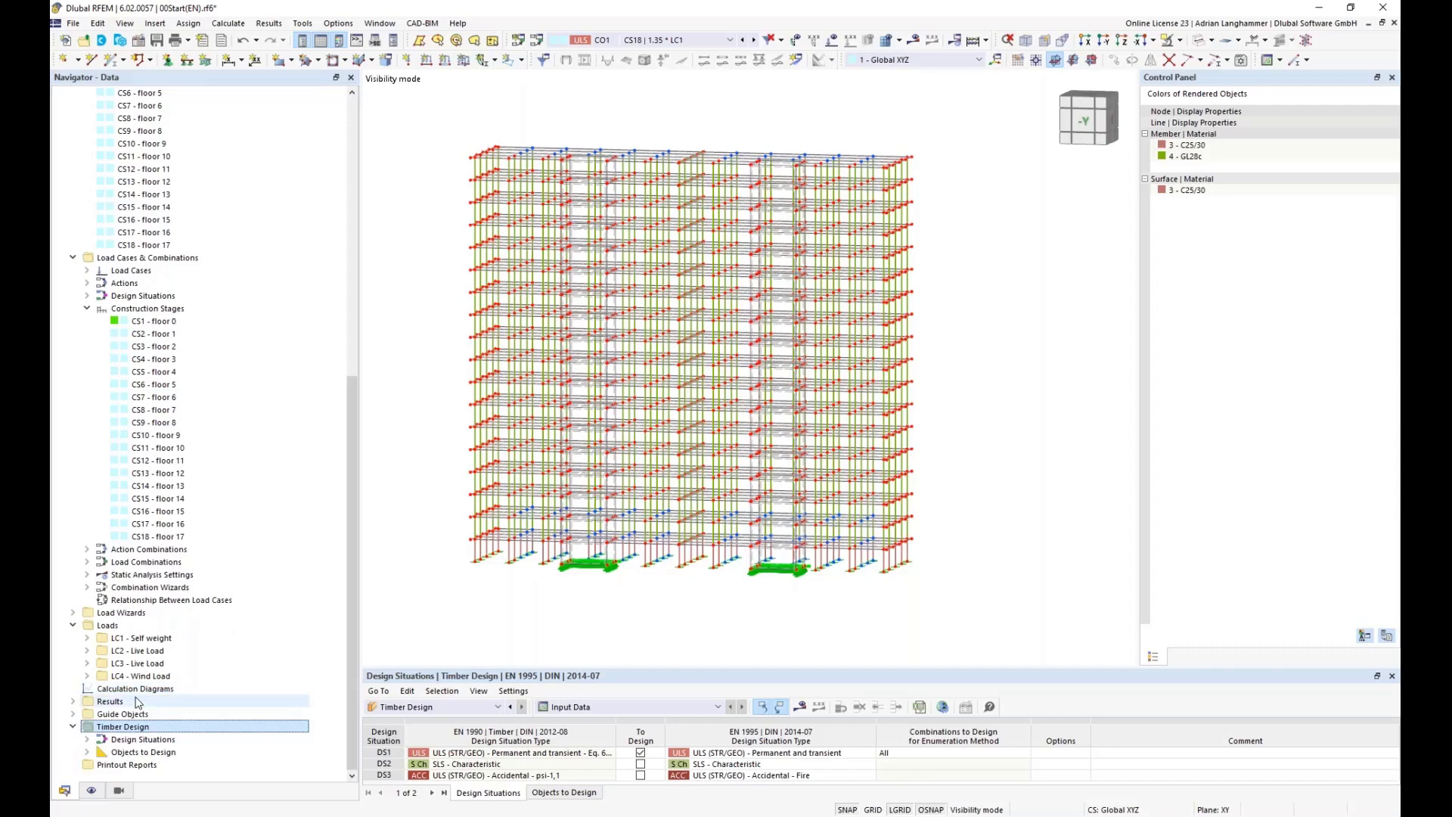
click(88, 741)
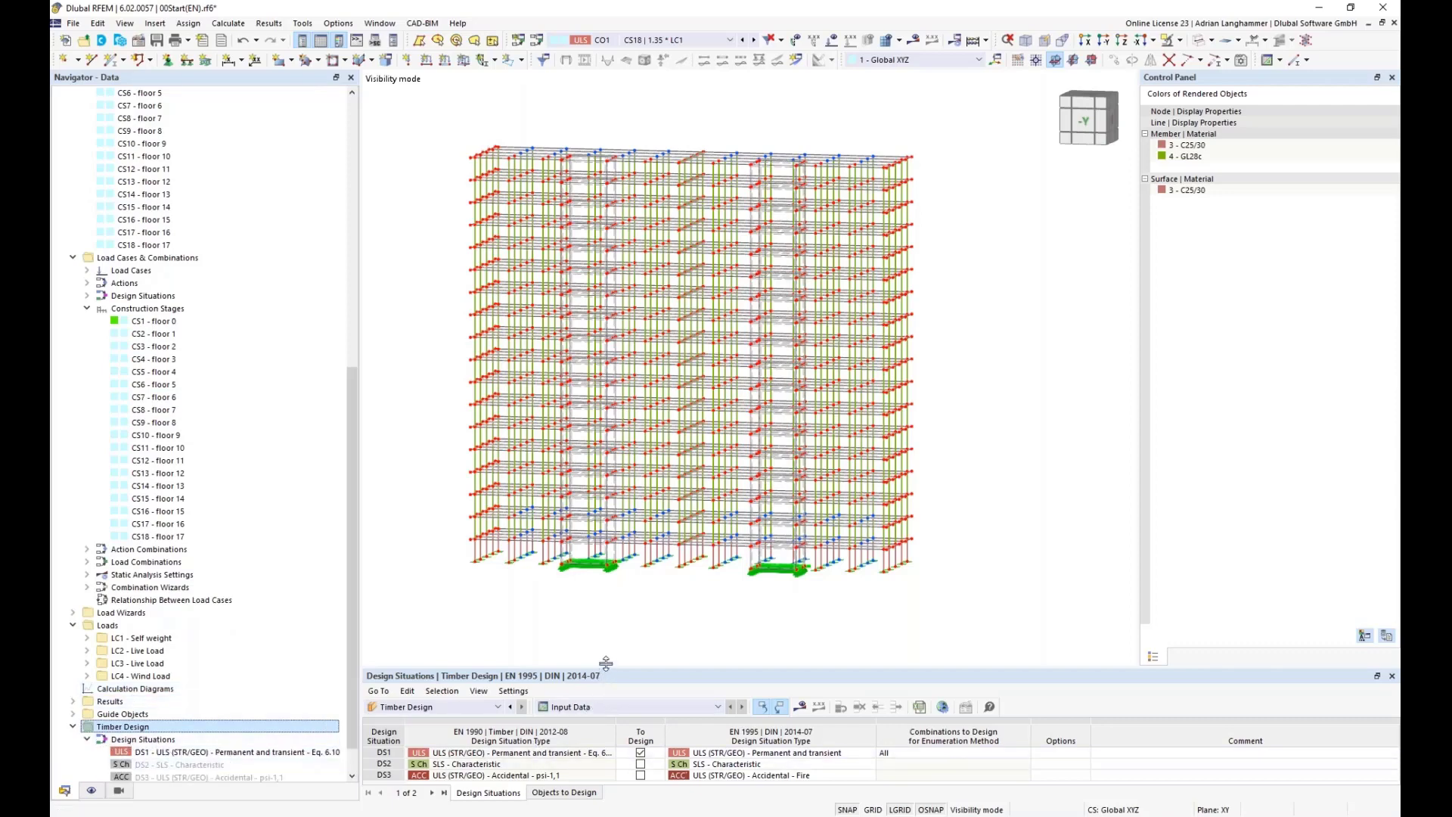
drag(606, 666, 605, 618)
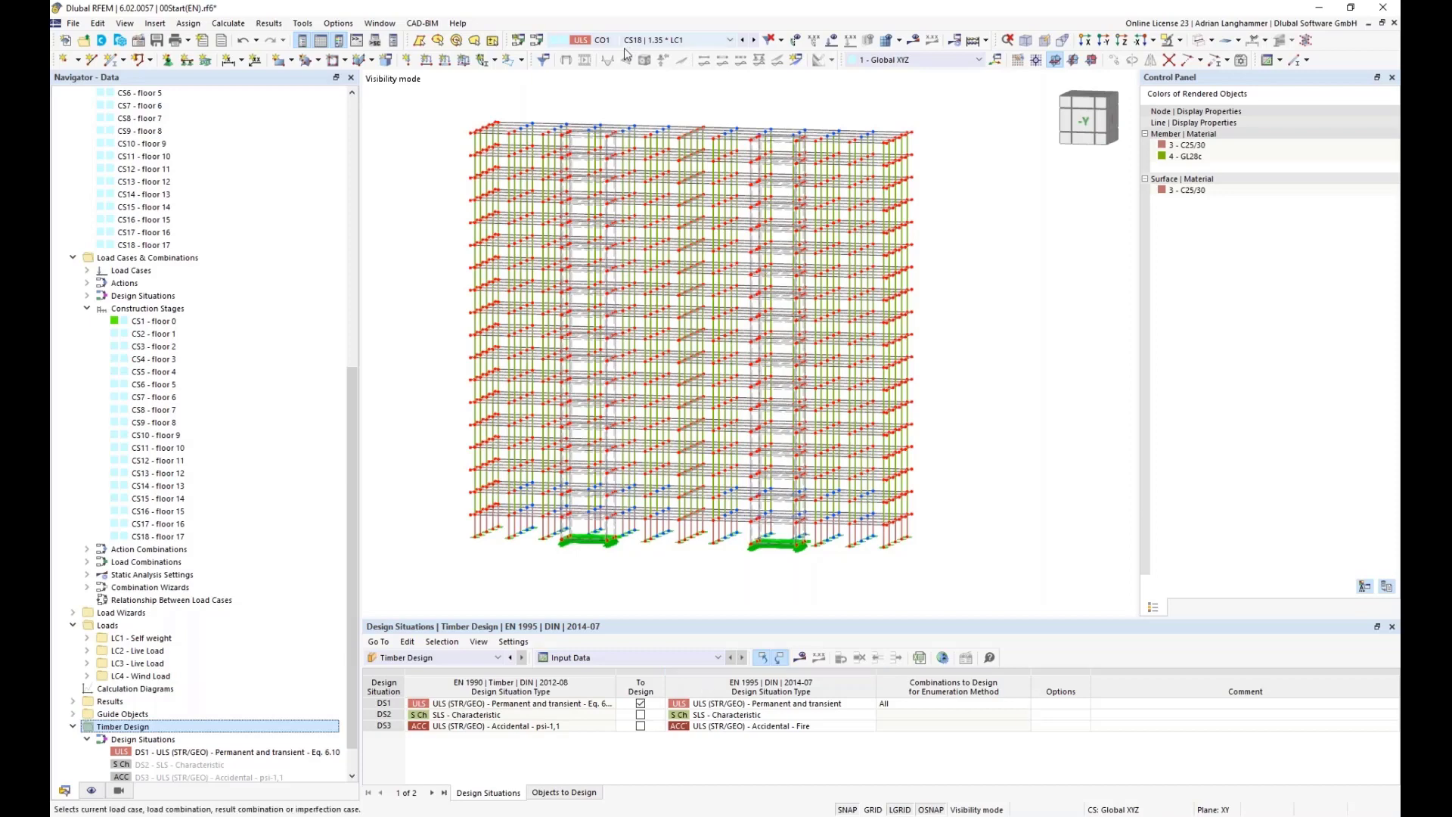
Check the Timber Design activation of design situation DS1 and its assignment to load combination CO1.
click(537, 42)
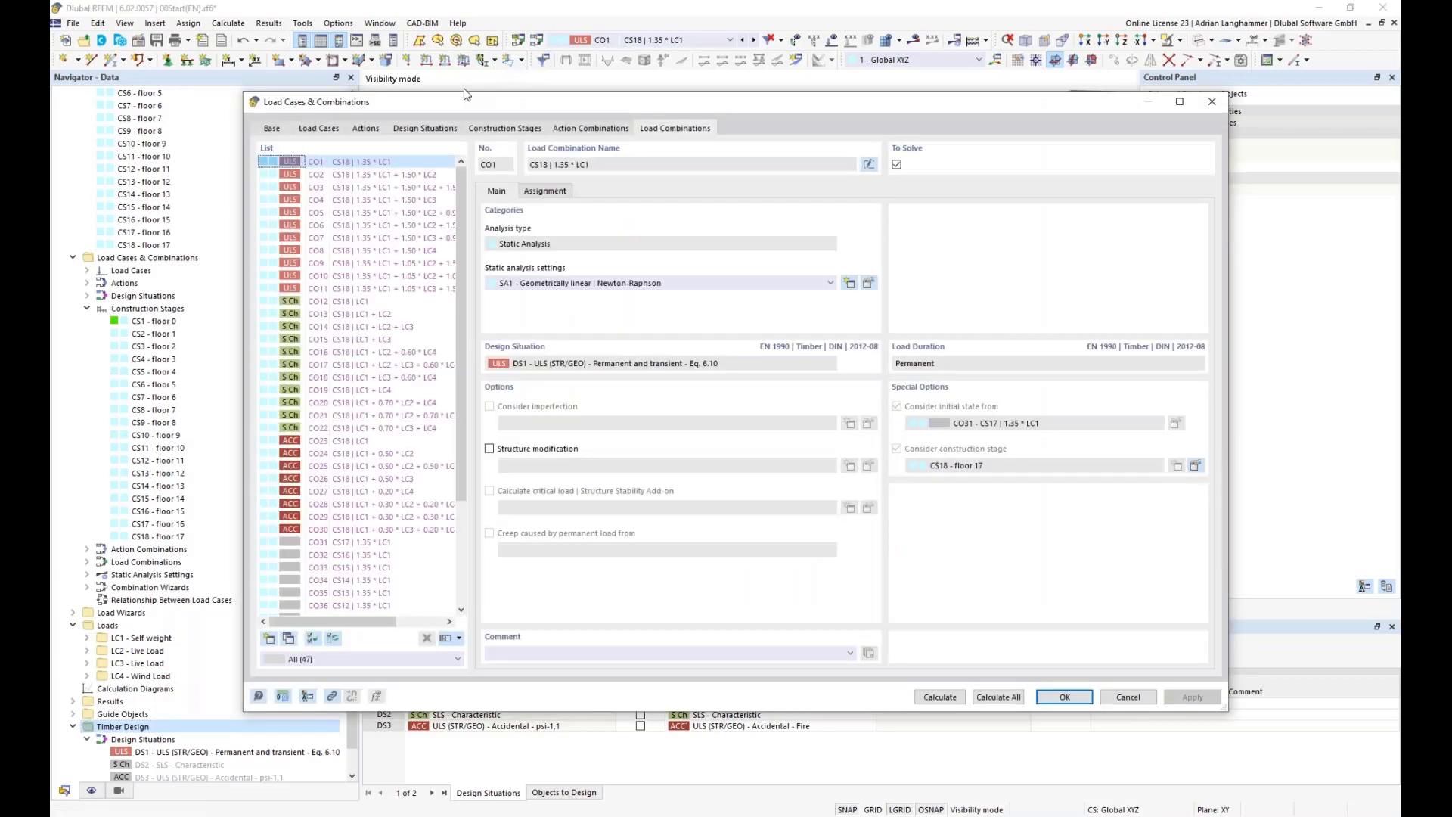
click(436, 127)
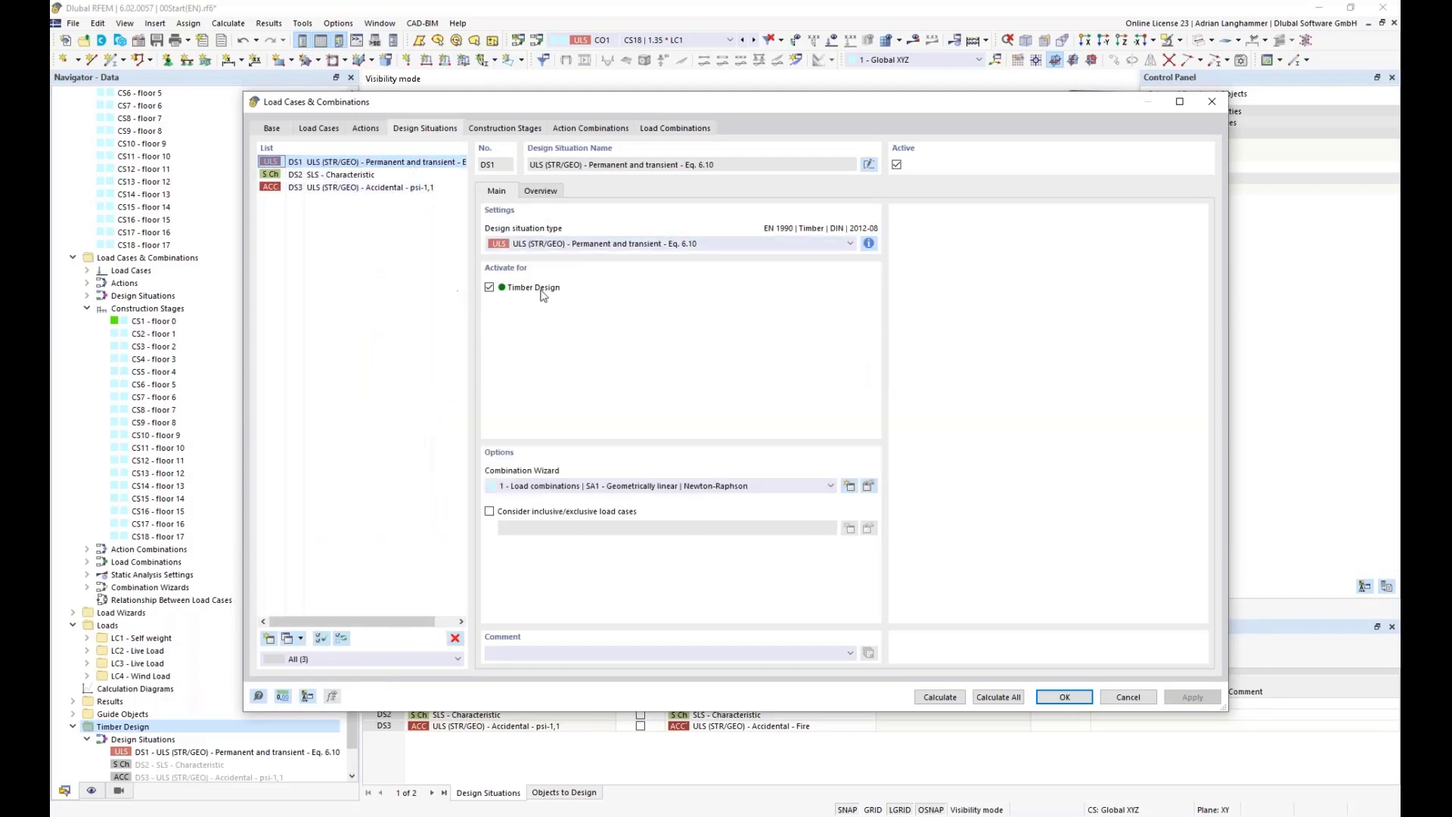
click(490, 287)
click(490, 287)
click(681, 129)
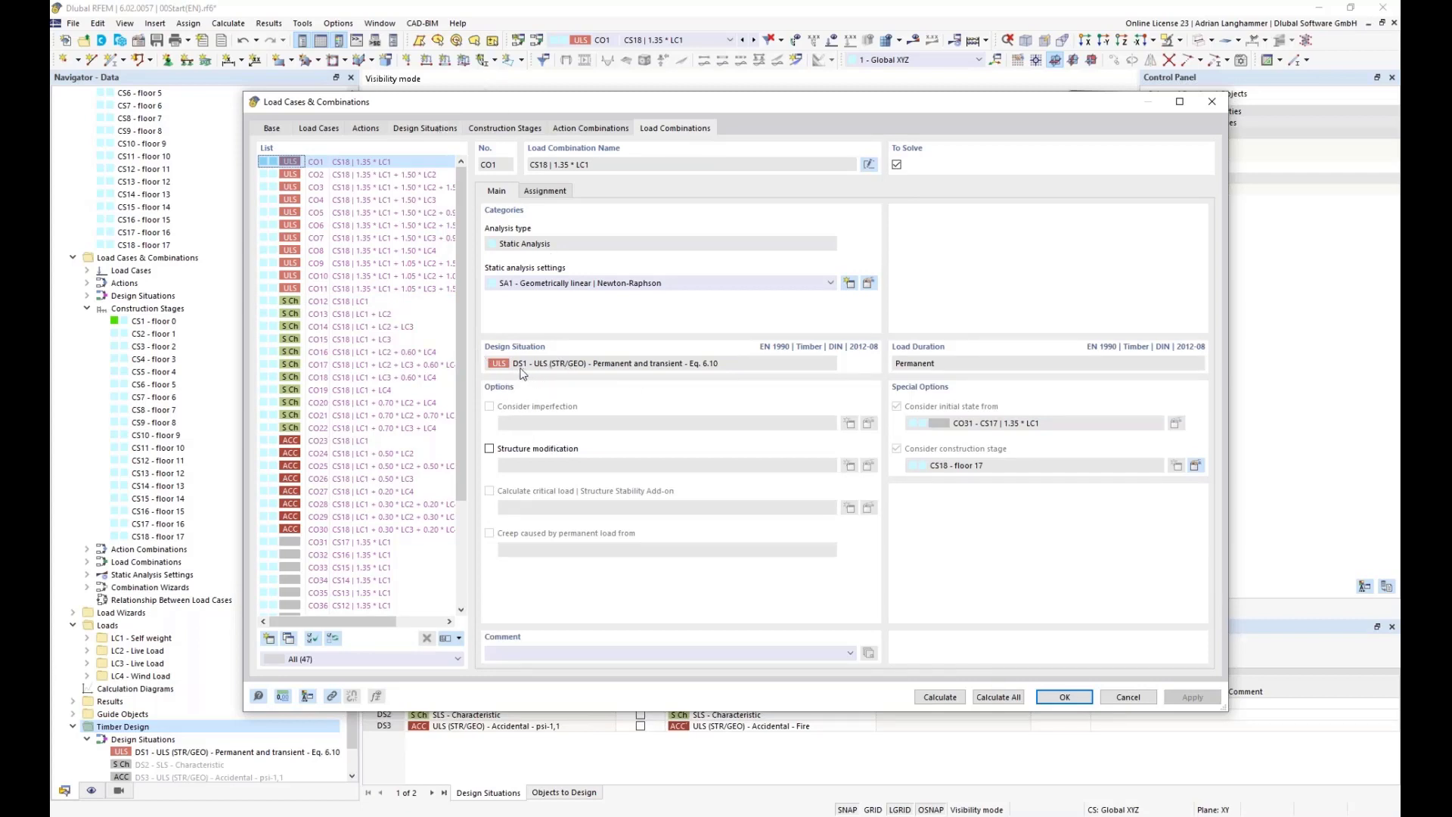
click(426, 129)
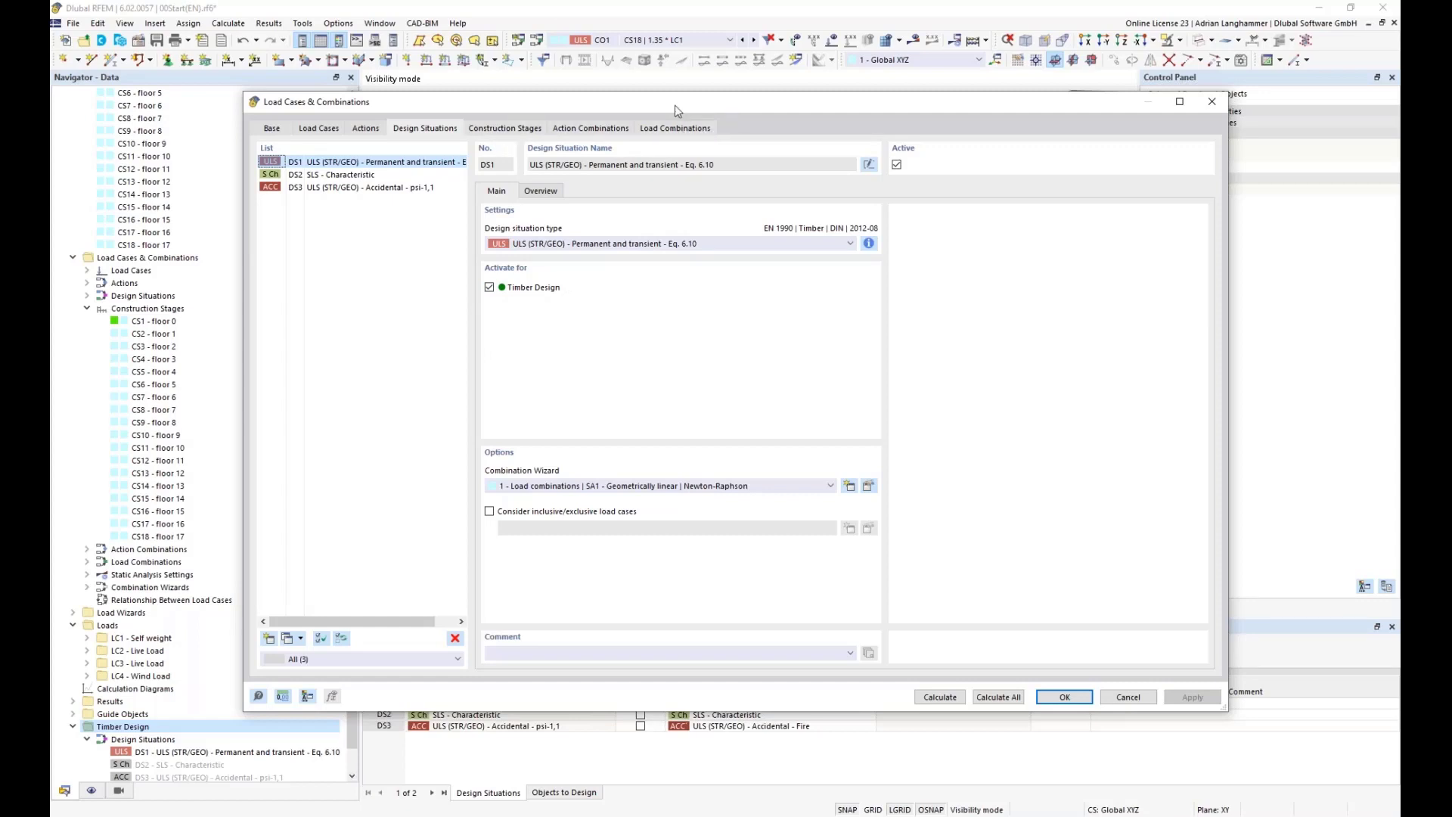
click(656, 130)
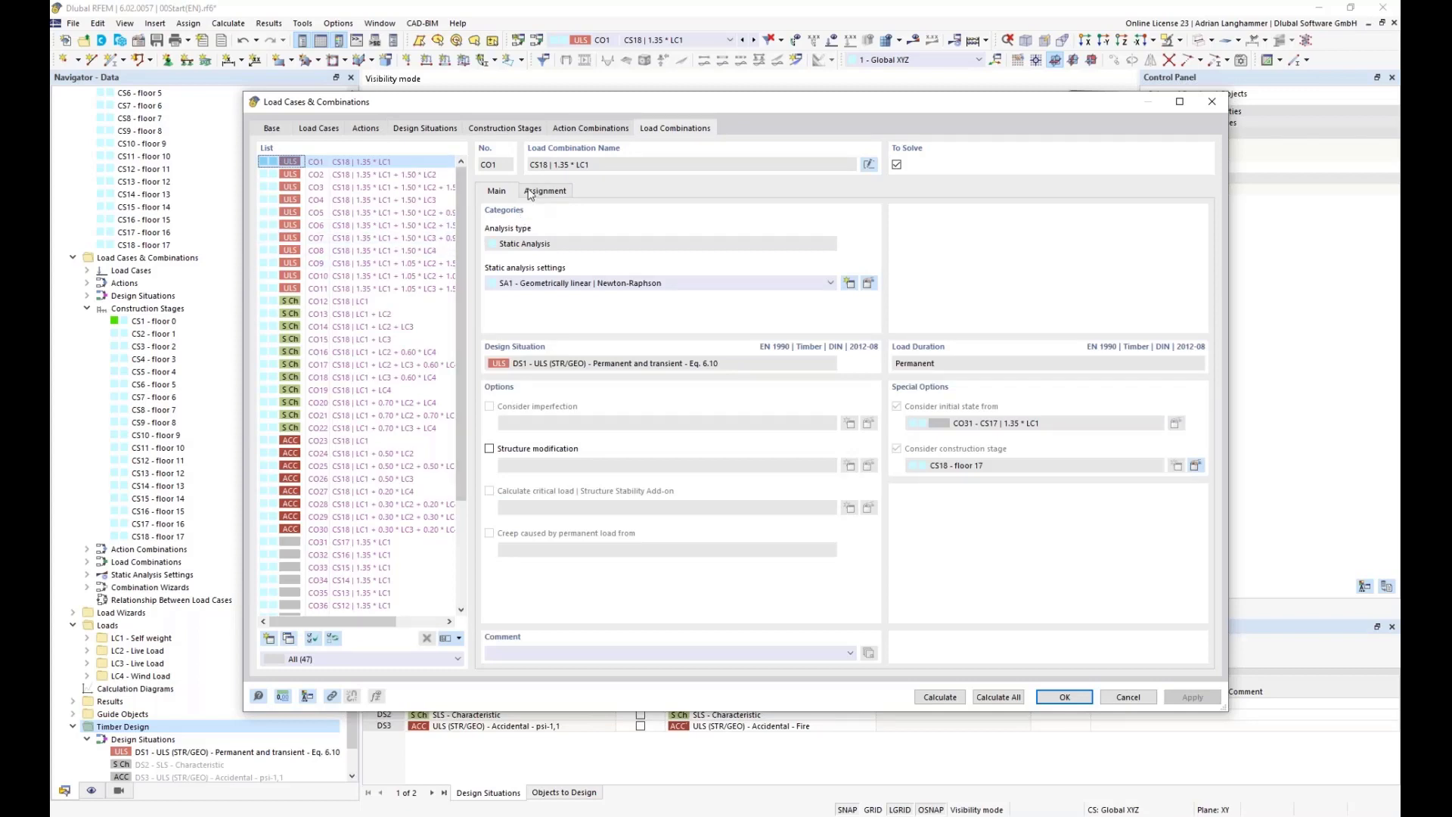
click(422, 130)
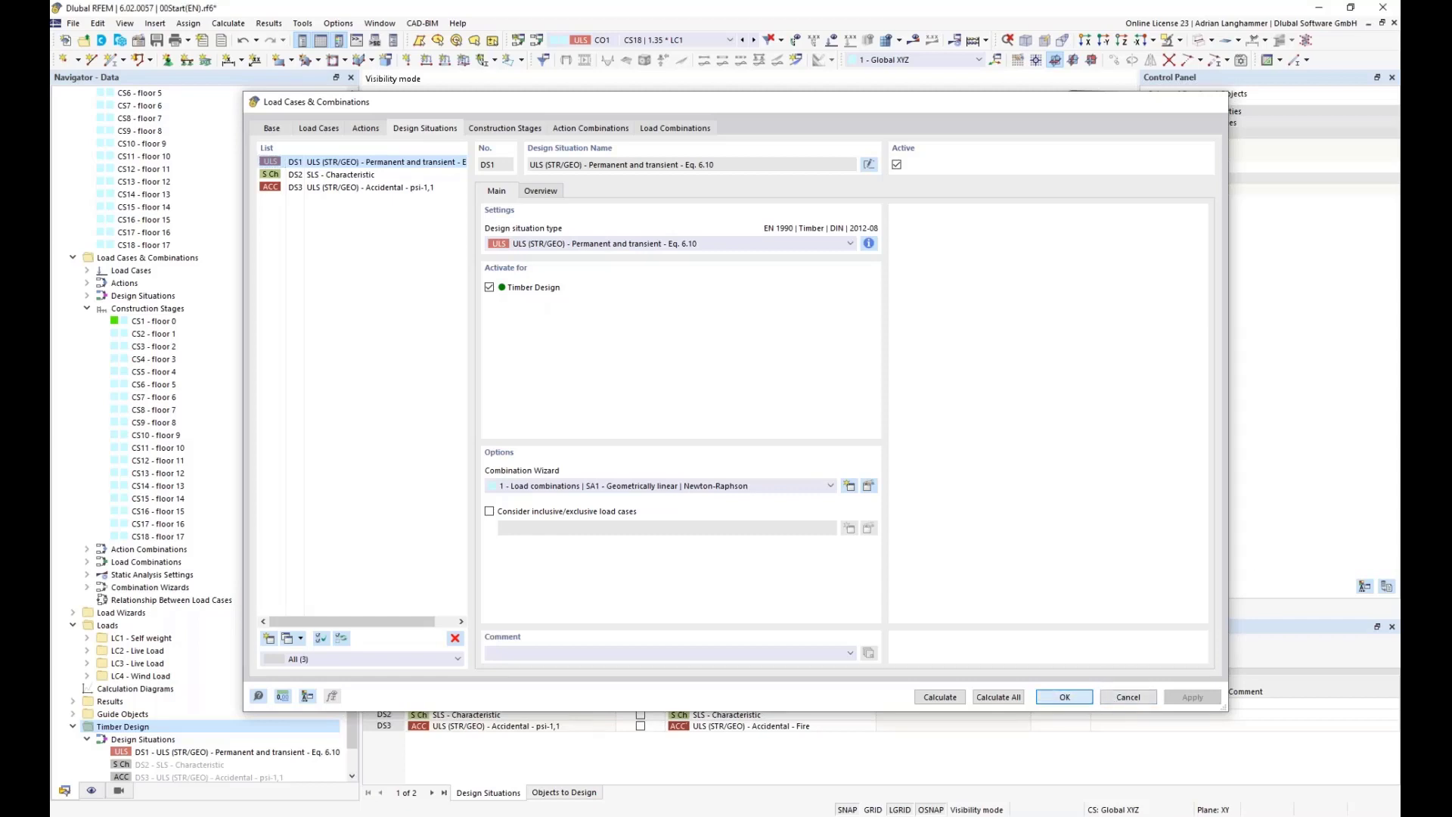
Close the load case settings with design situation DS1 as the current selection and cancel the visibility mode.
key(Return)
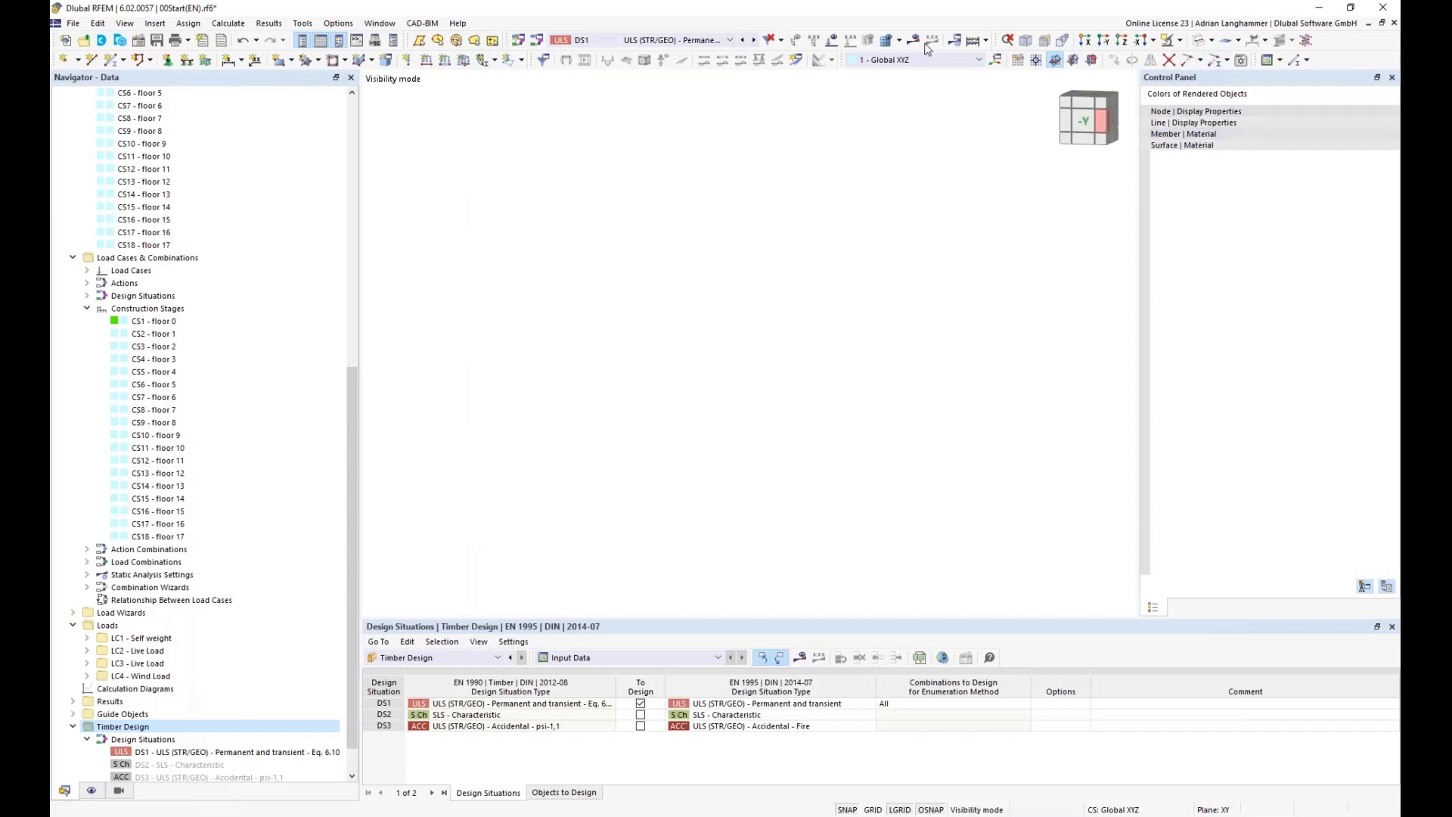
click(1181, 41)
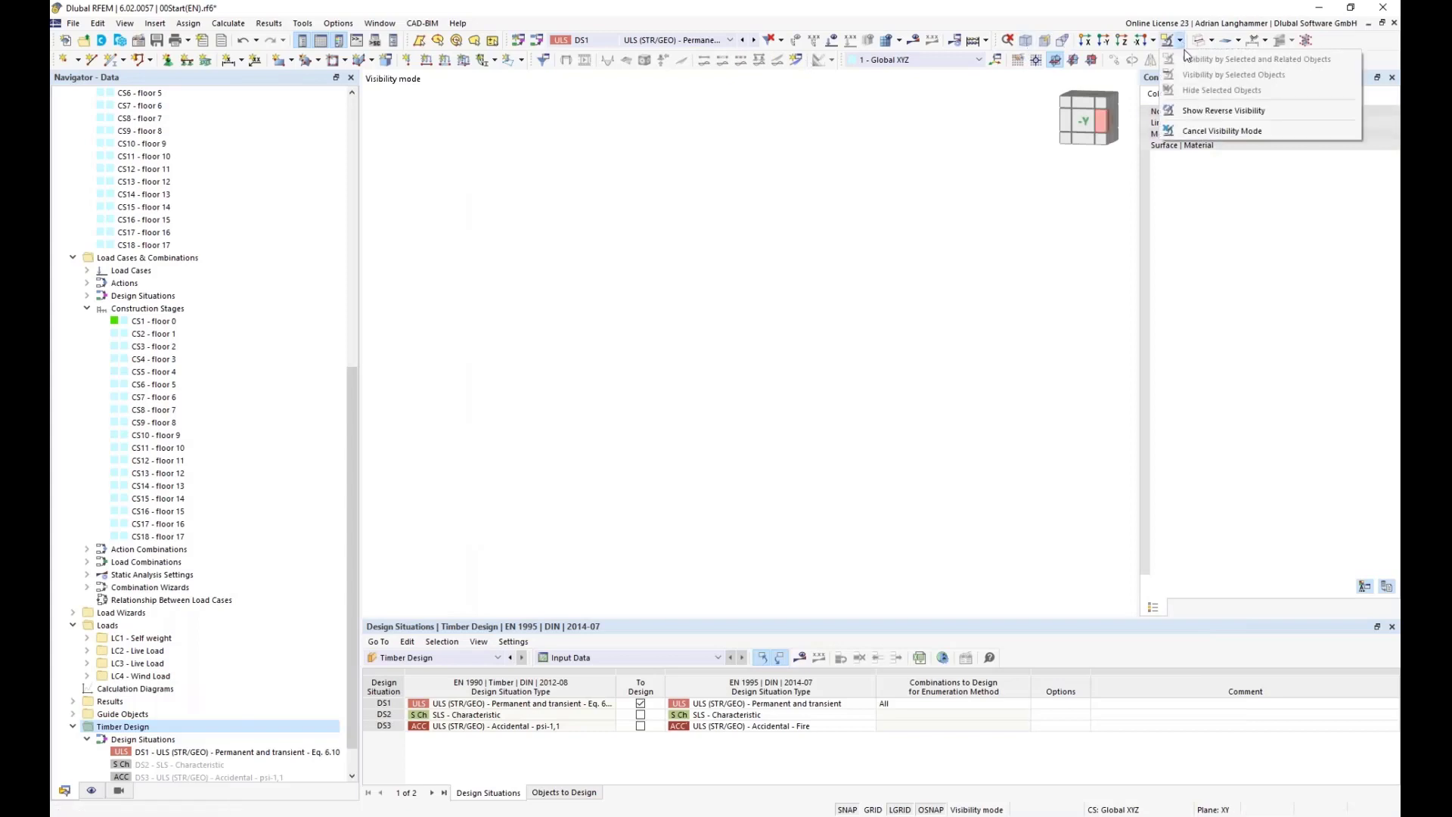
click(1202, 128)
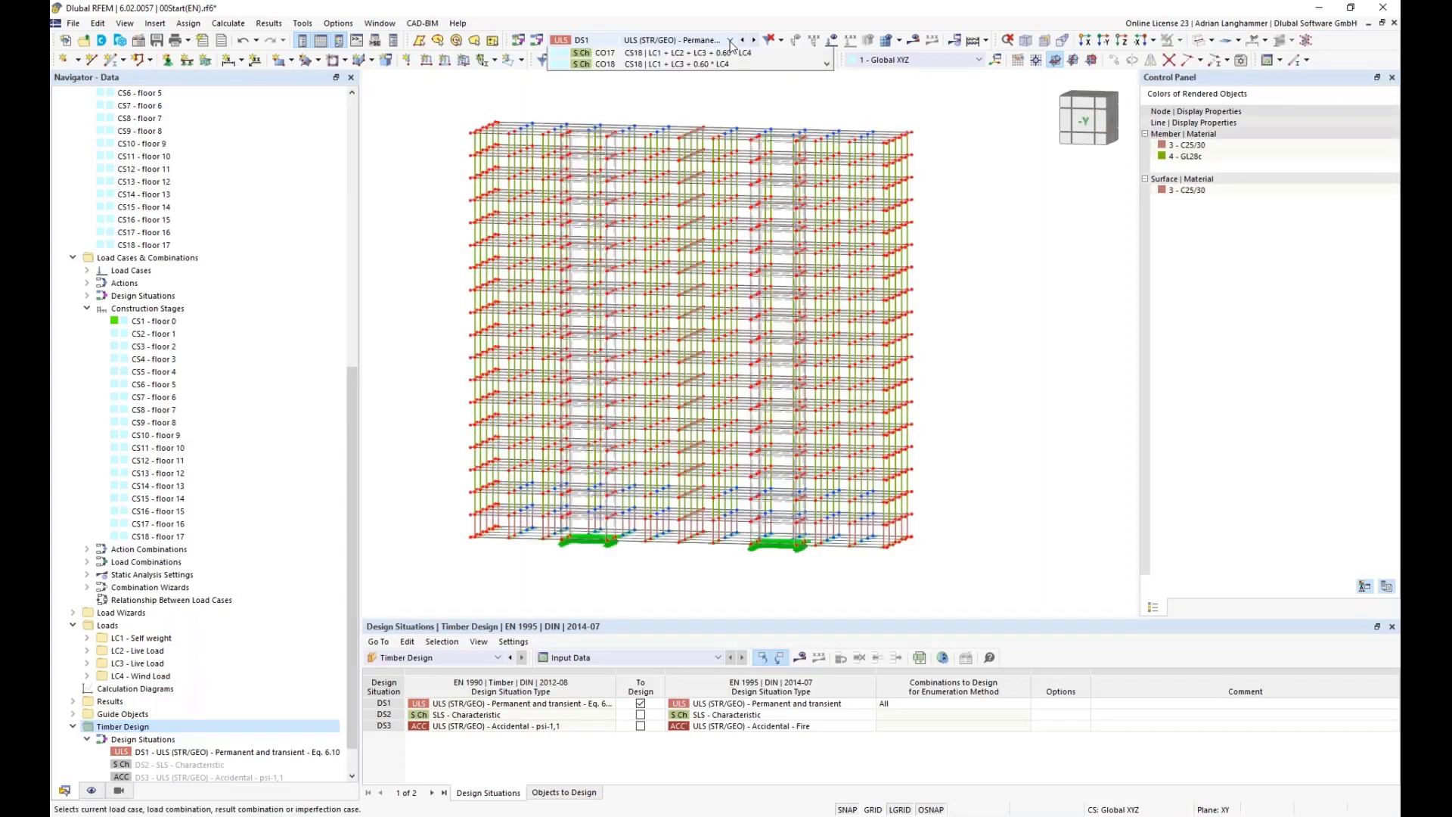
Review the construction stages and the load combinations CO1 to CO47 in the load case list, keeping DS1 current.
click(726, 40)
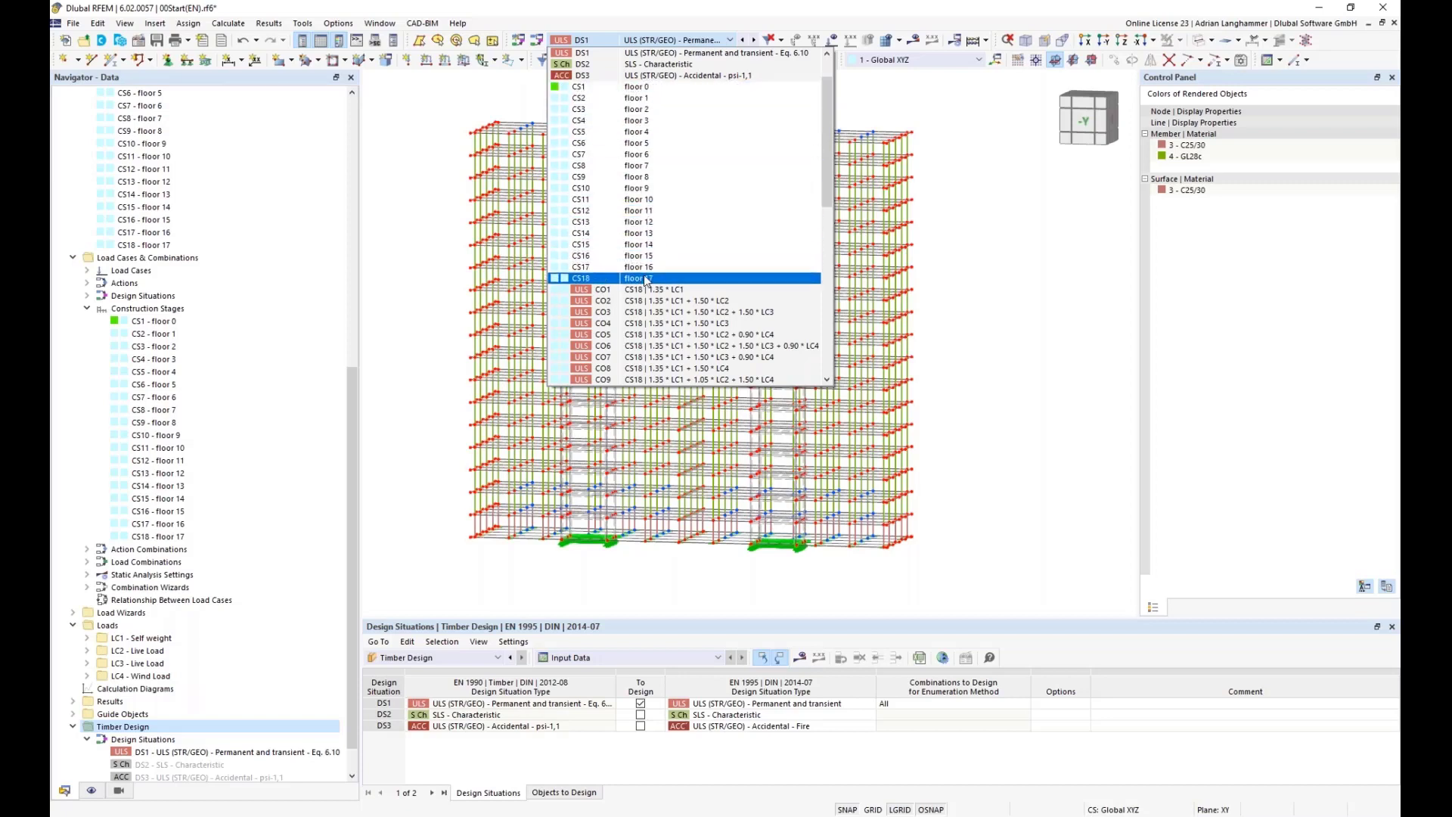
scroll(647, 279, down, 12)
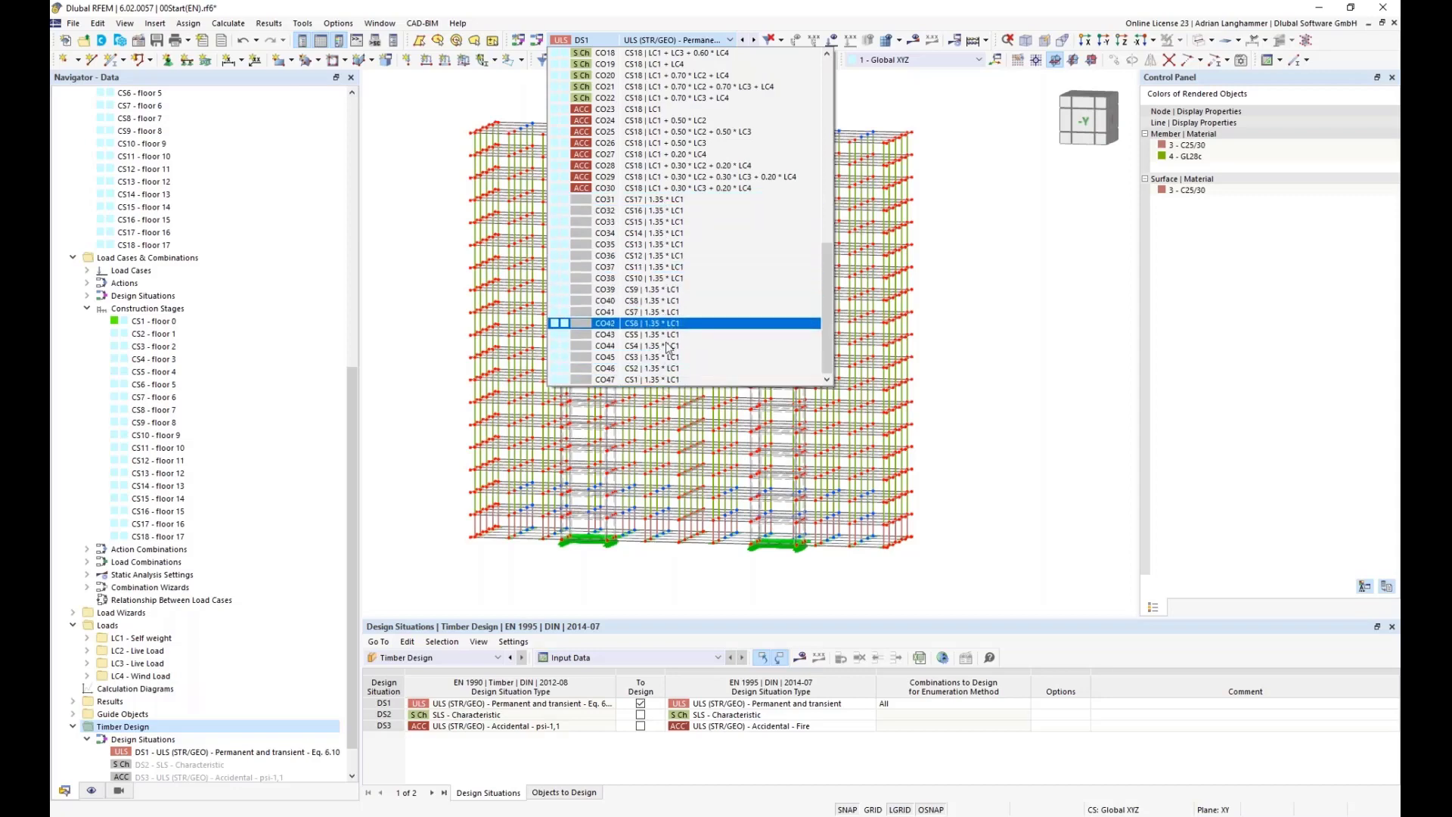
scroll(672, 356, up, 2)
scroll(672, 350, up, 4)
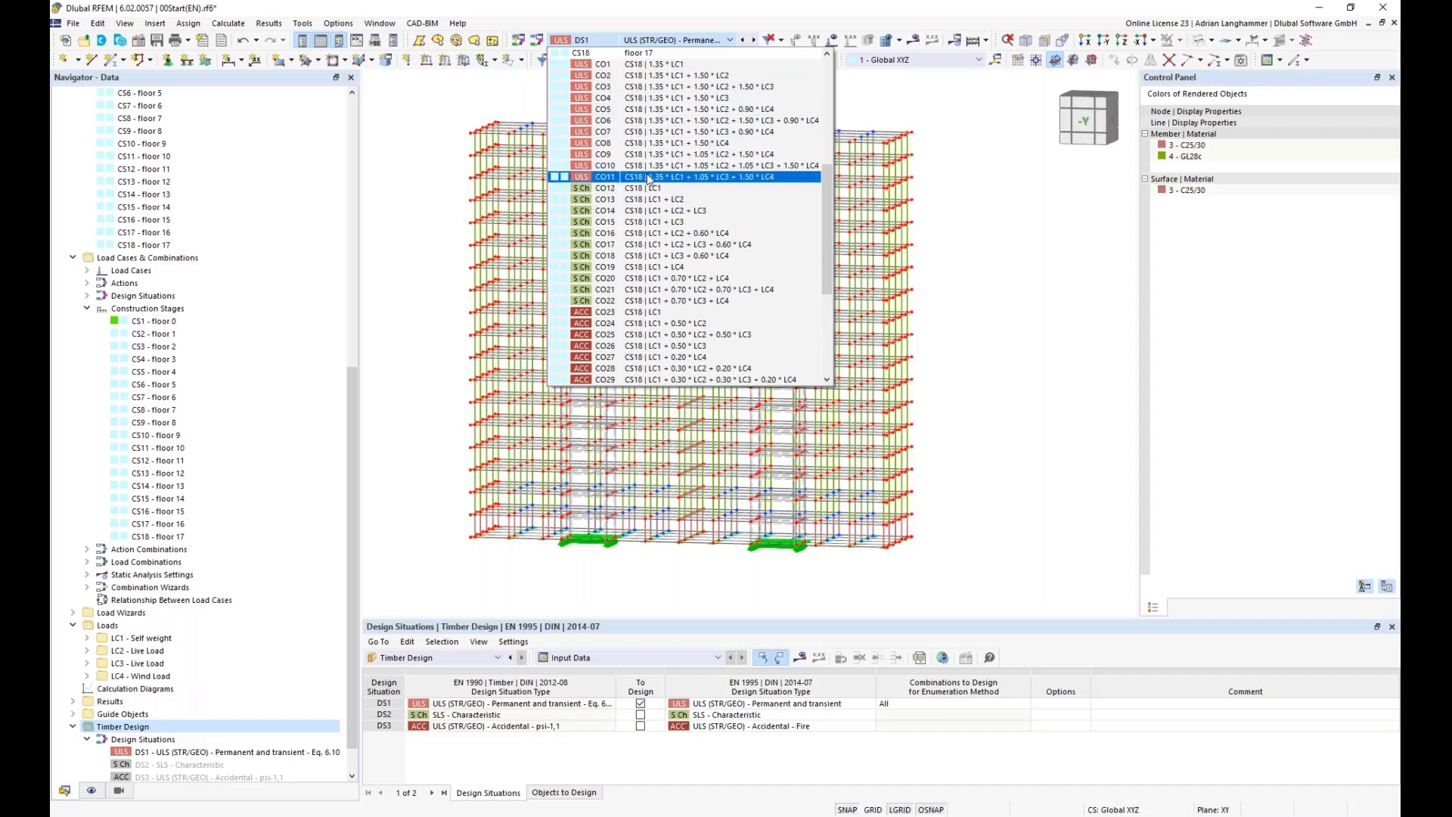
scroll(651, 182, up, 1)
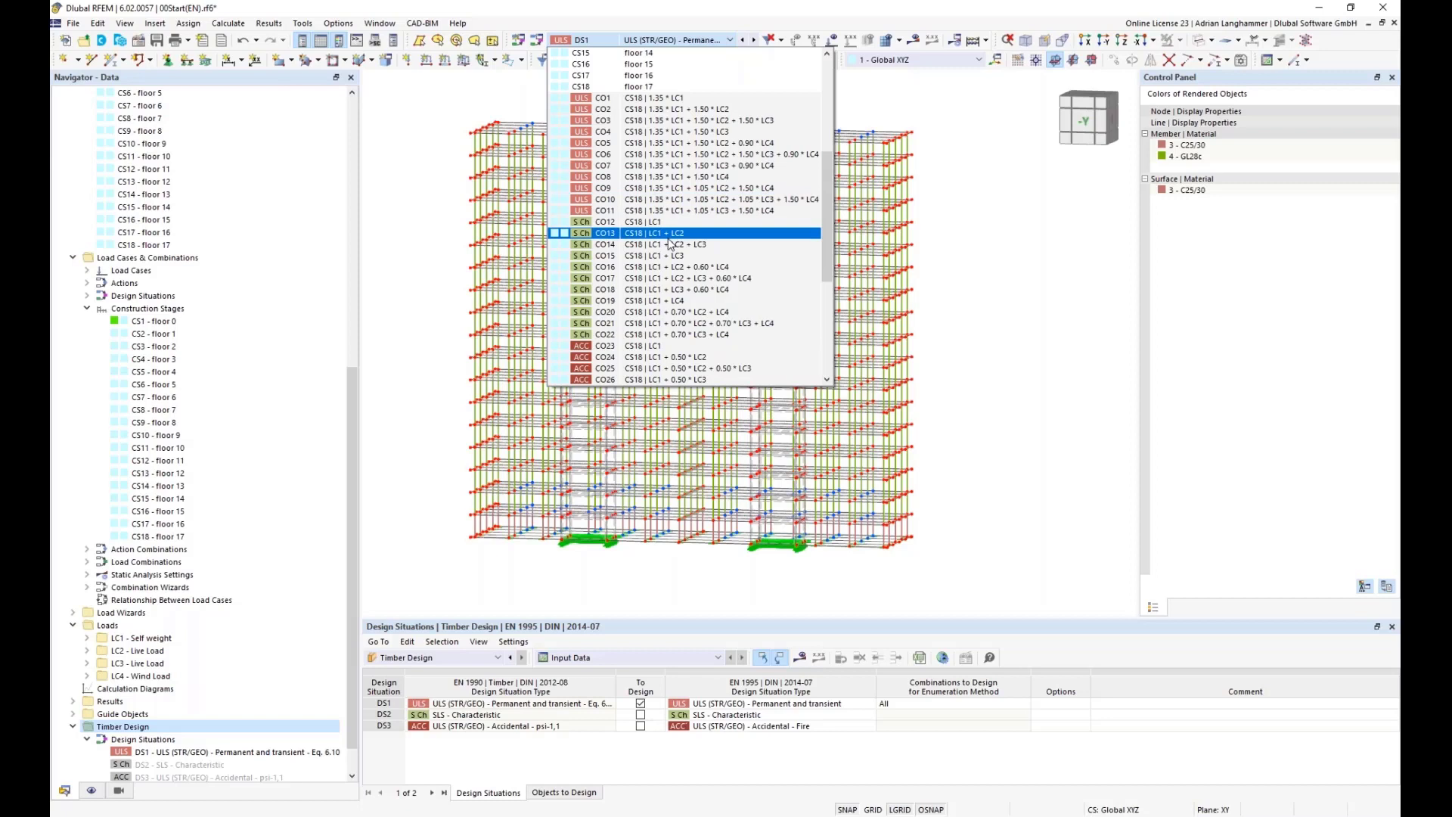
scroll(671, 243, up, 4)
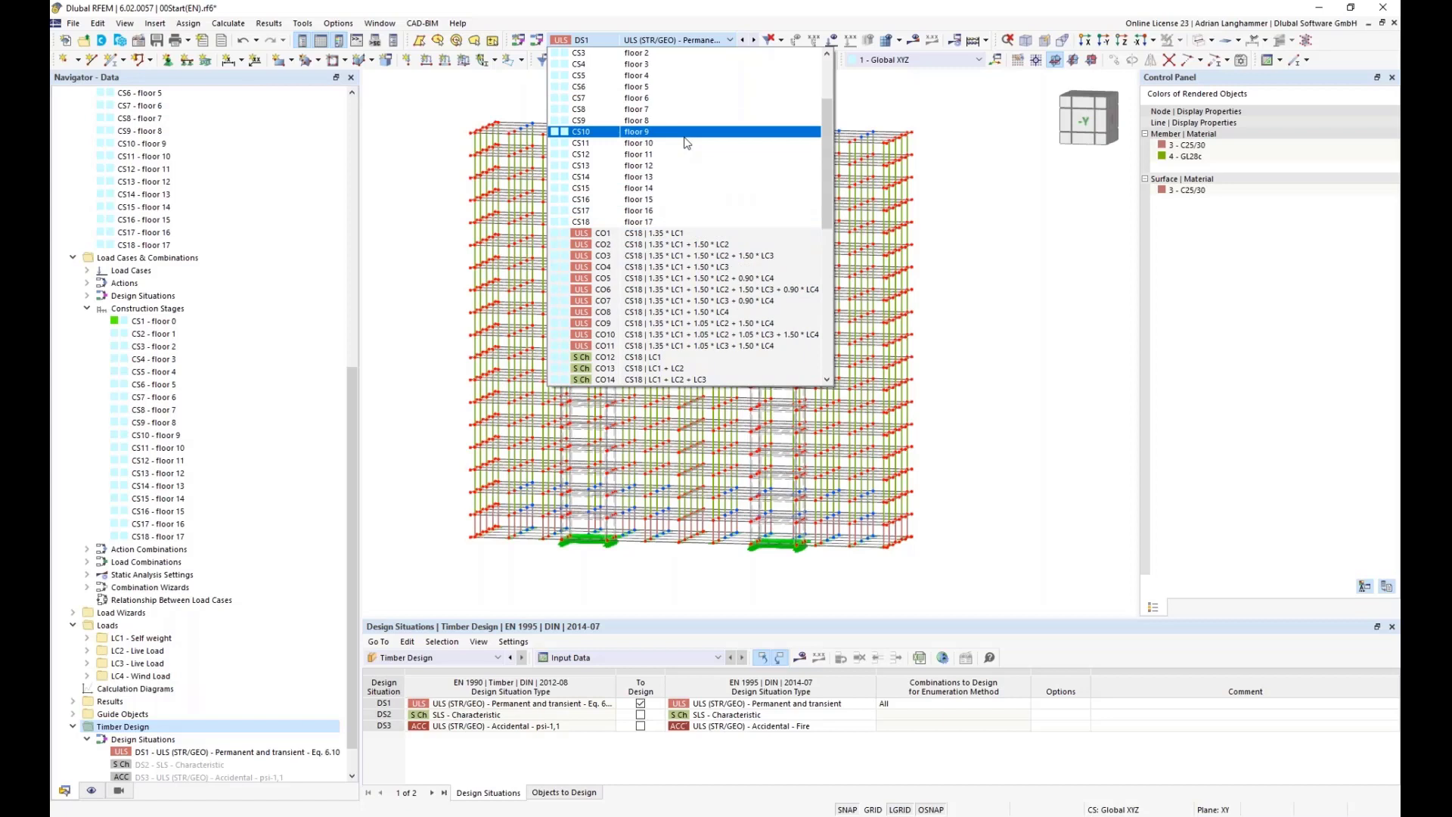
scroll(688, 125, up, 2)
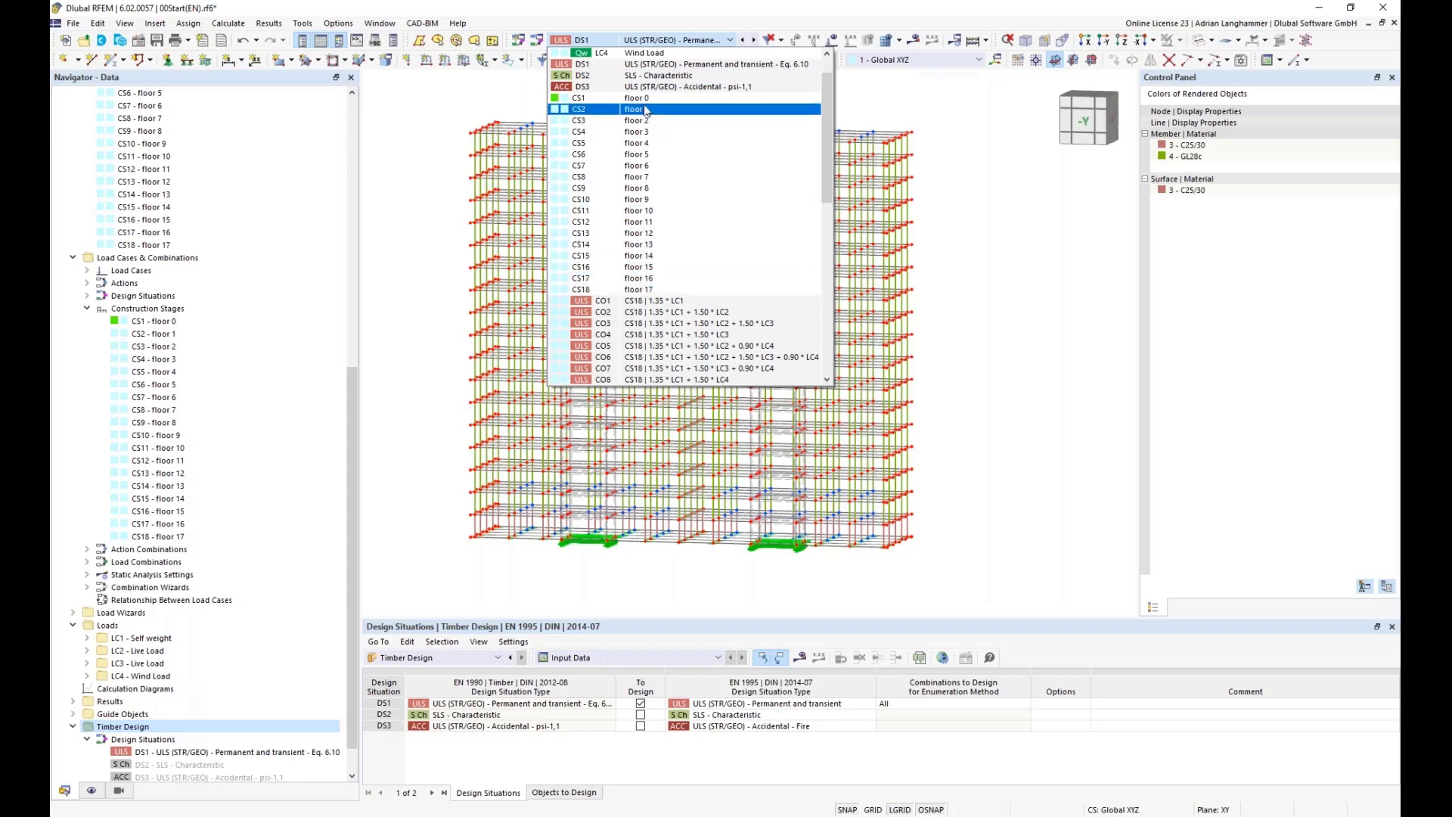
scroll(643, 212, down, 5)
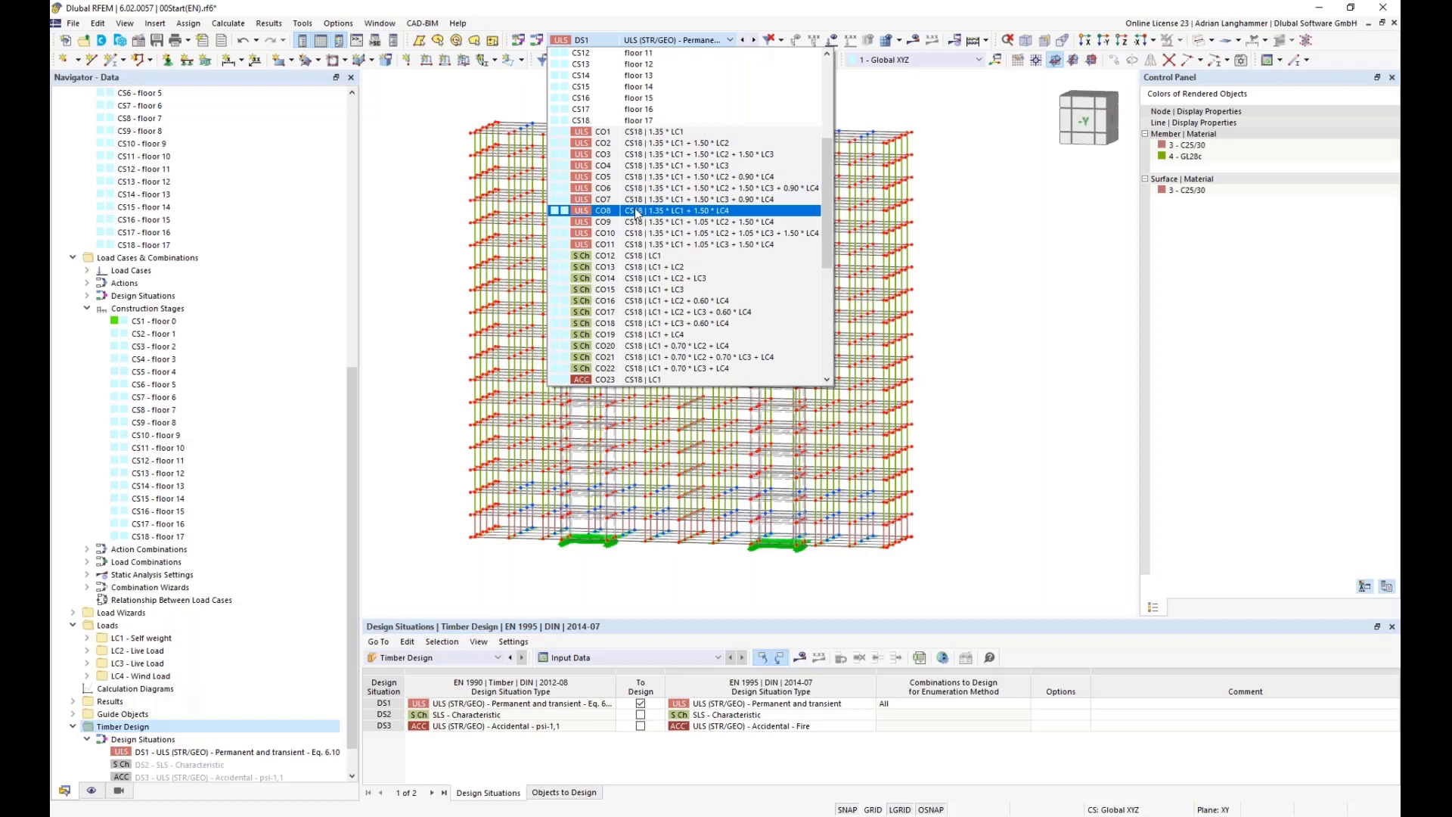
scroll(660, 215, up, 4)
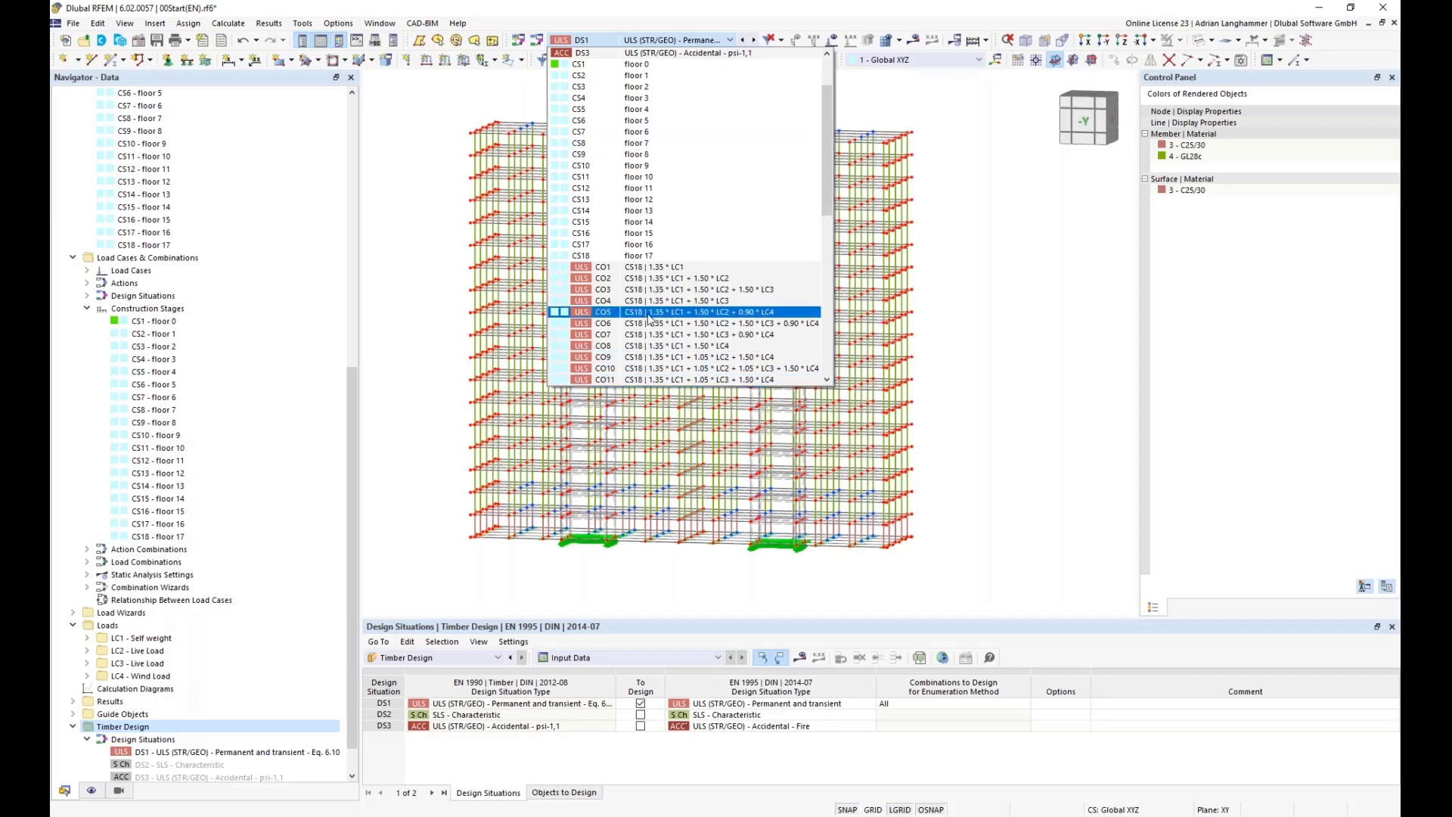
scroll(657, 323, down, 2)
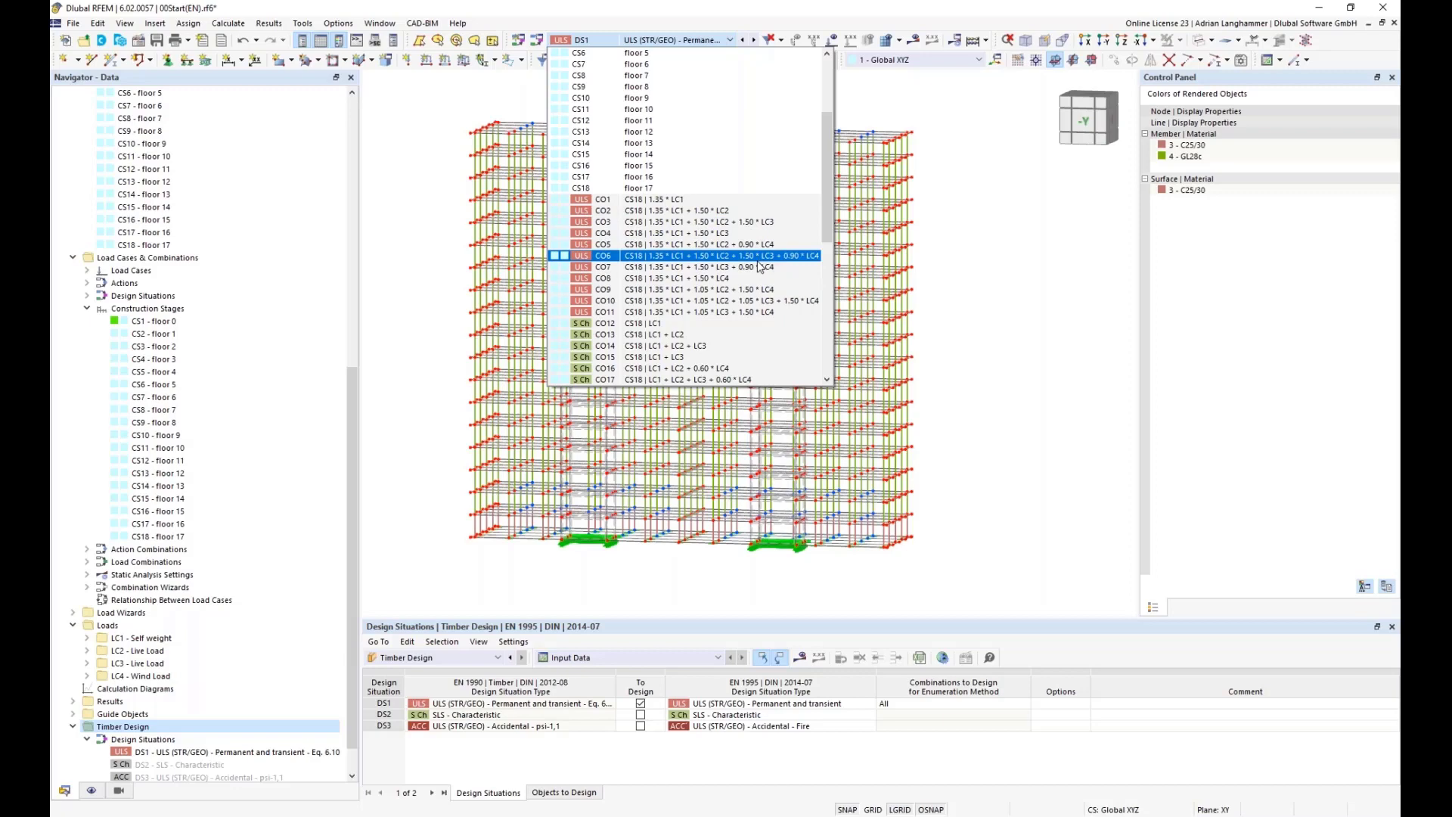
click(978, 240)
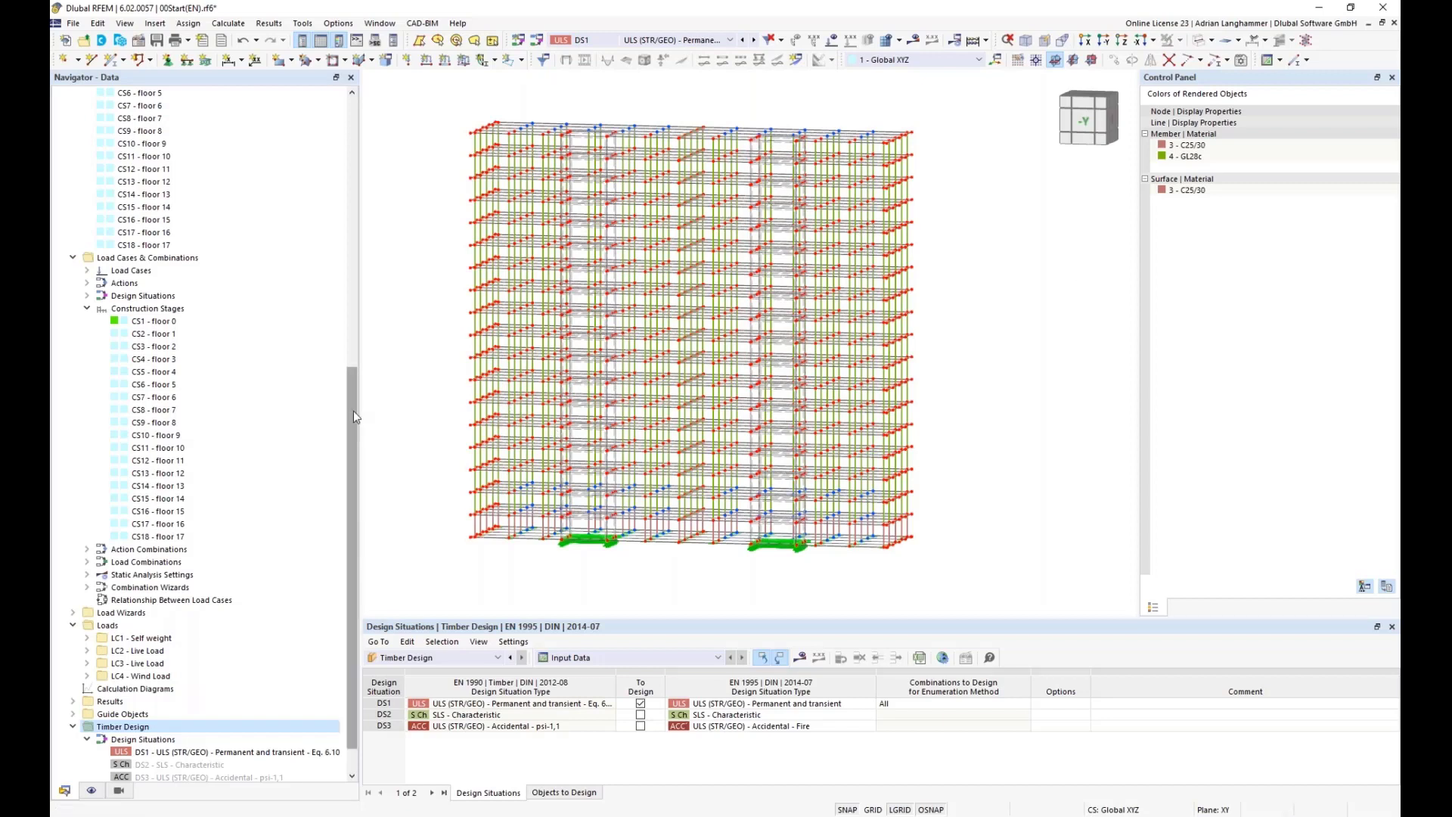
Switch to the completed model 04Complete(EN).rf6 and expand its entry in the navigator.
scroll(356, 348, up, 2)
drag(356, 348, 348, 135)
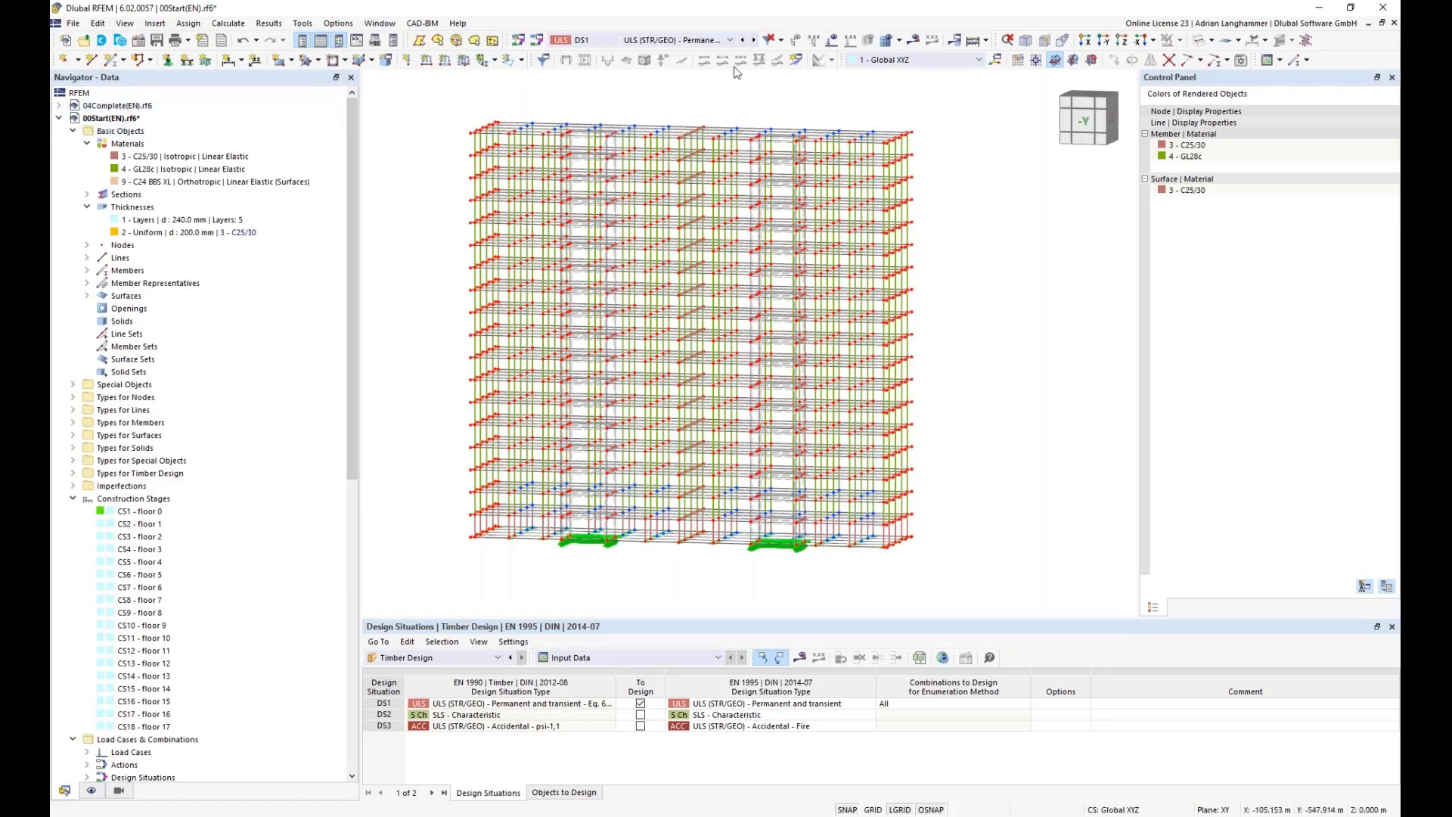
click(106, 108)
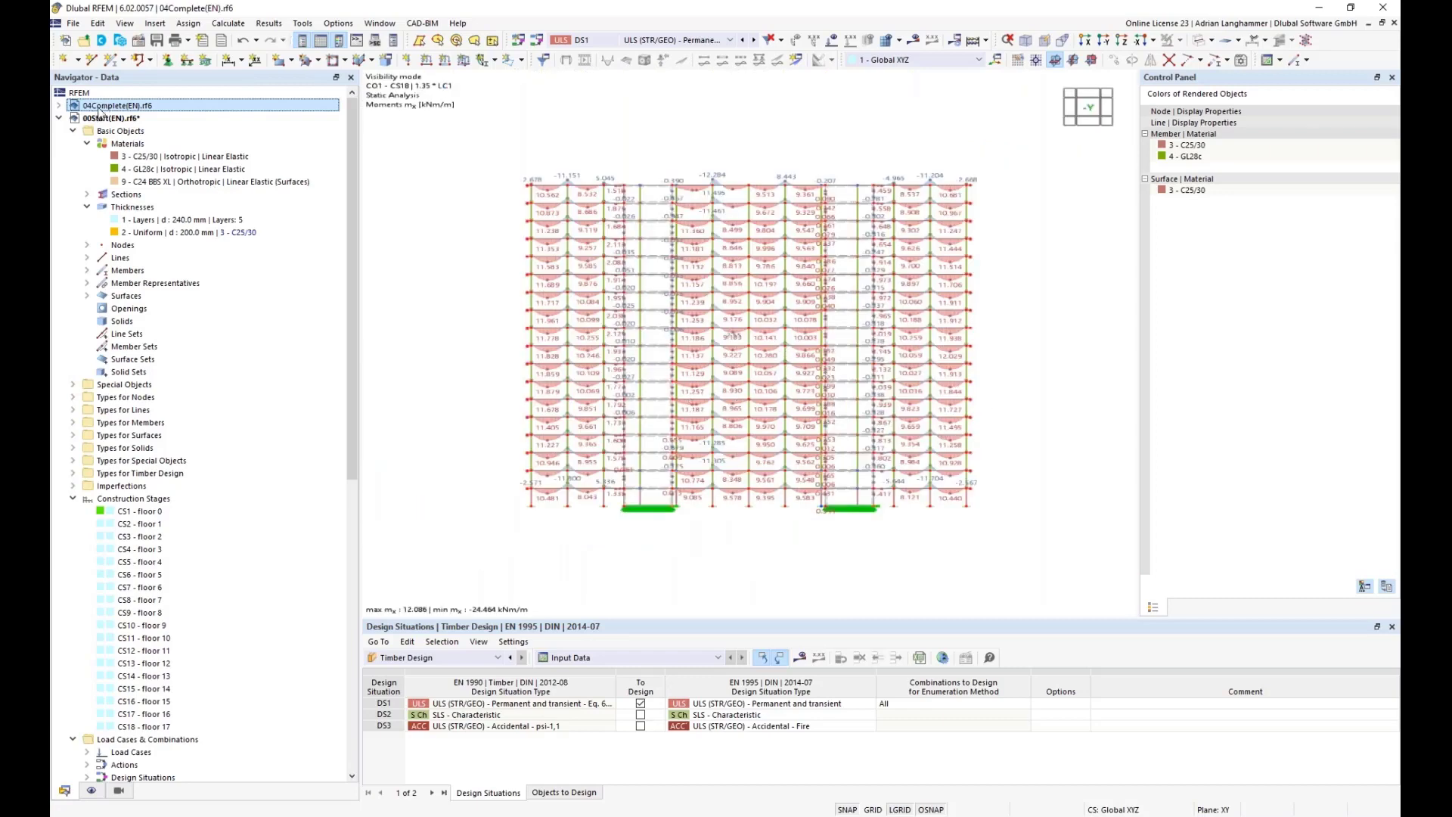
click(99, 110)
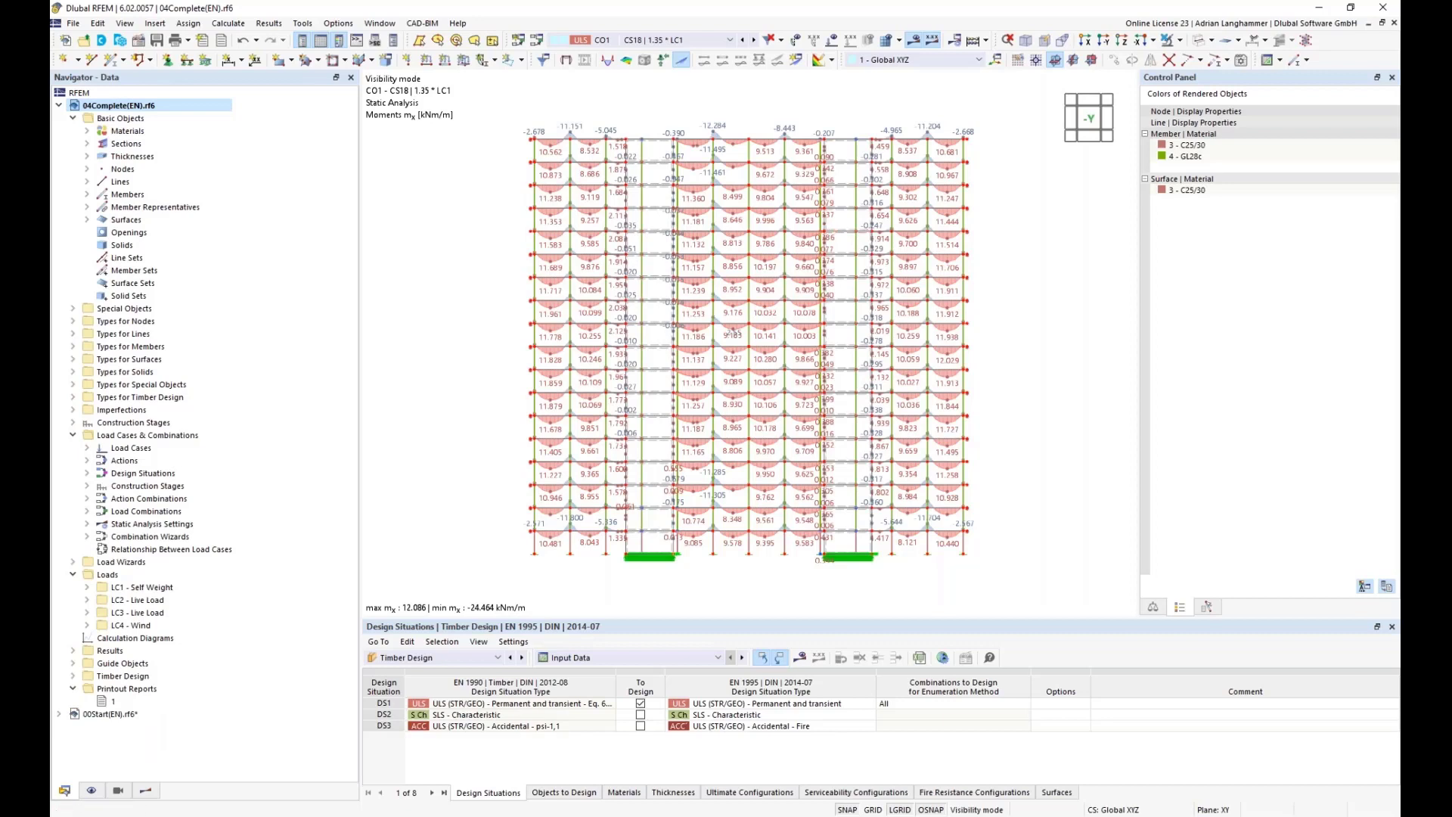
Examine the CO1 moments mx from the lowest to the top floor, and switch to the slide comparing internal forces with and without construction stages.
middle_drag(1037, 301, 933, 294)
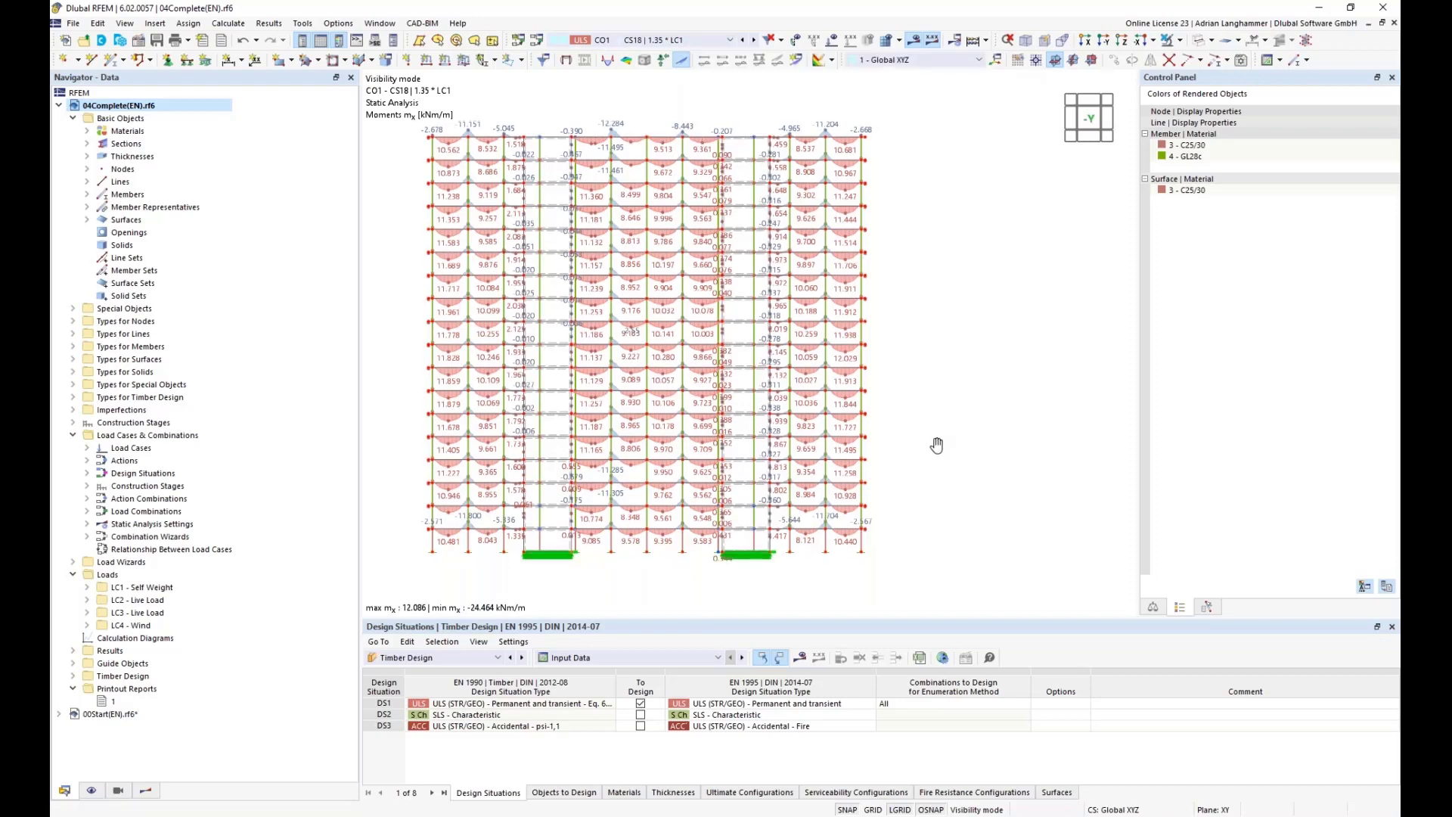
middle_drag(895, 526, 845, 525)
scroll(845, 524, up, 3)
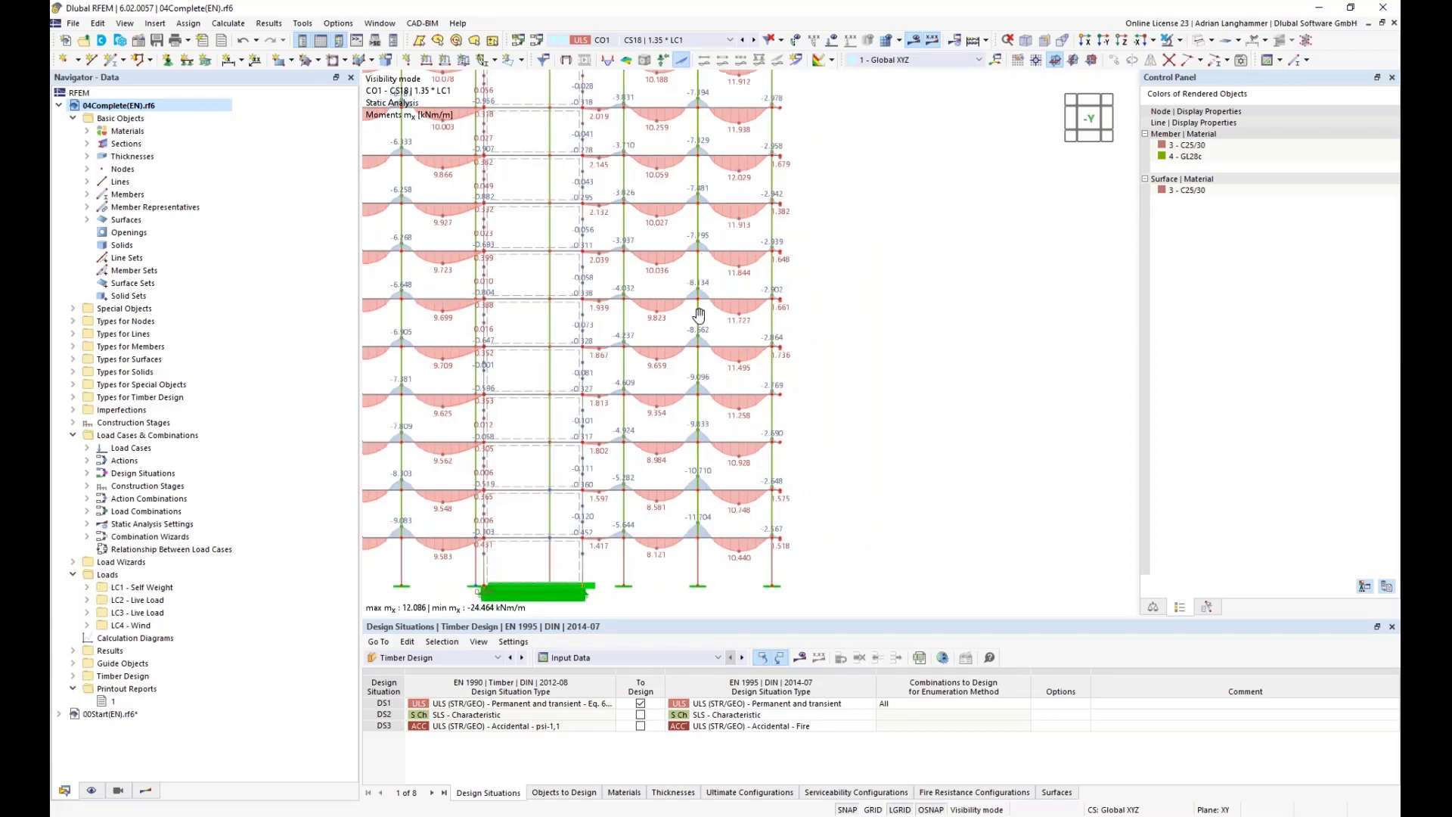
scroll(694, 250, up, 3)
scroll(694, 249, down, 2)
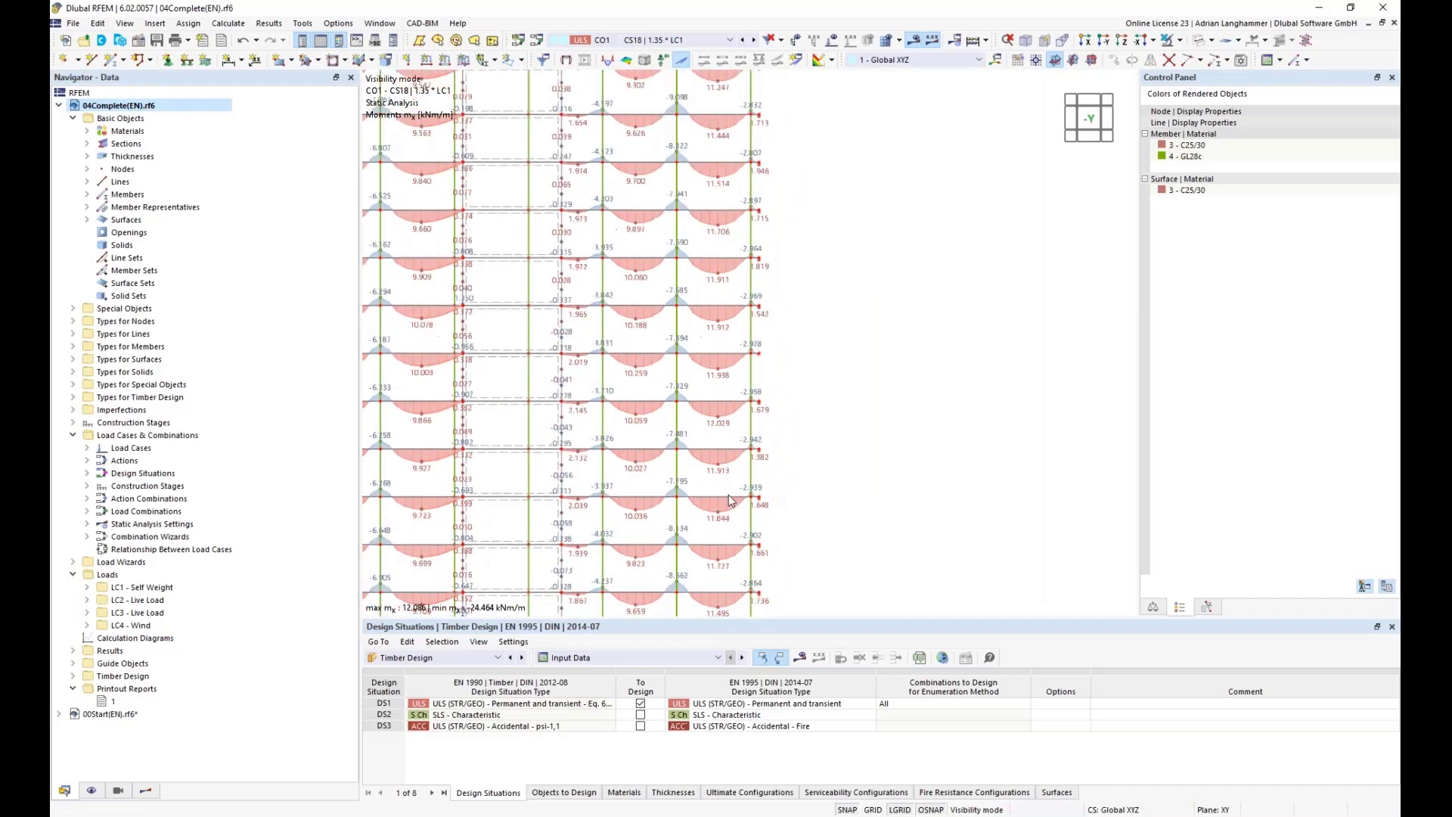
scroll(692, 522, down, 2)
scroll(688, 529, up, 1)
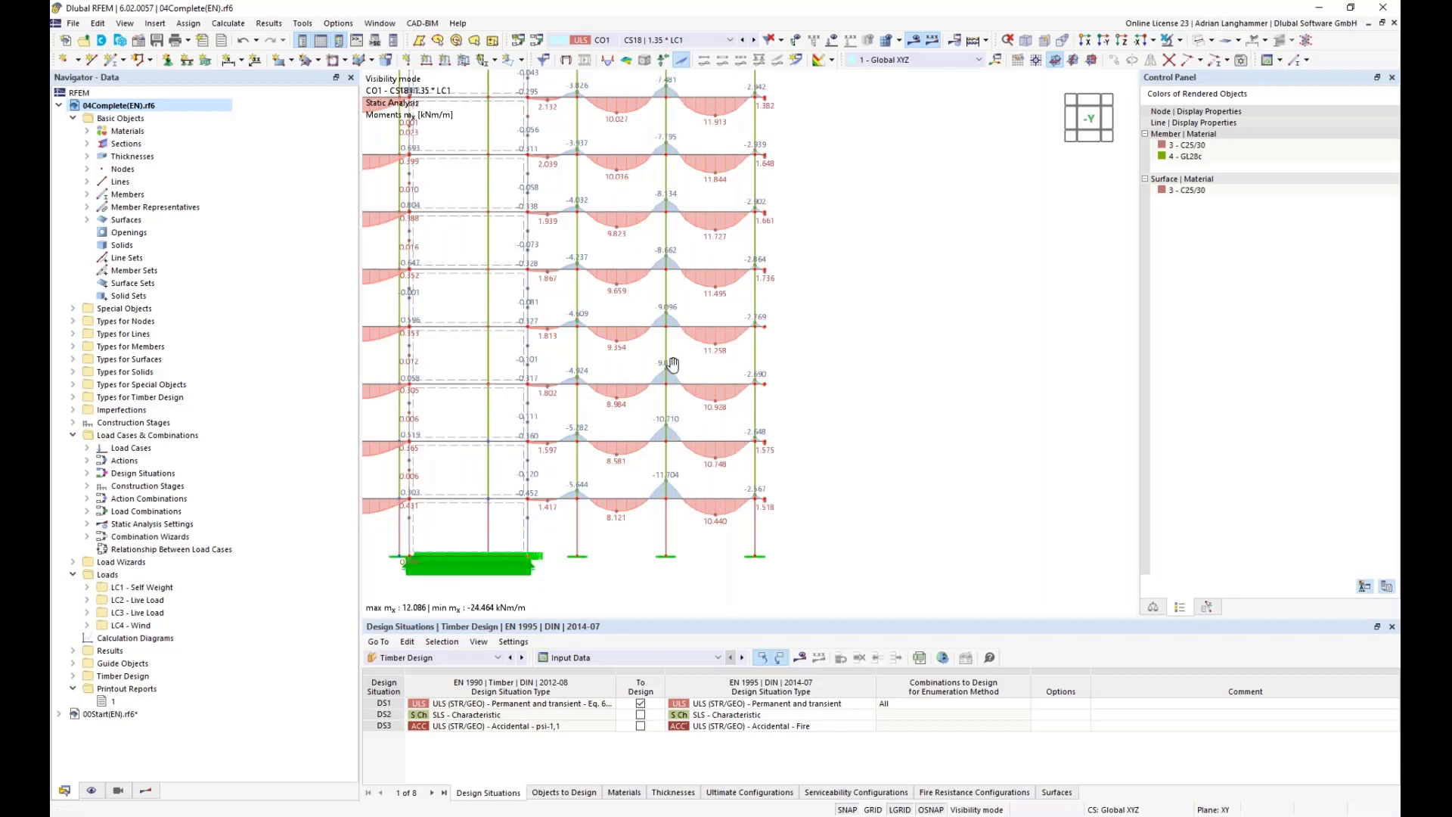
middle_drag(675, 386, 669, 443)
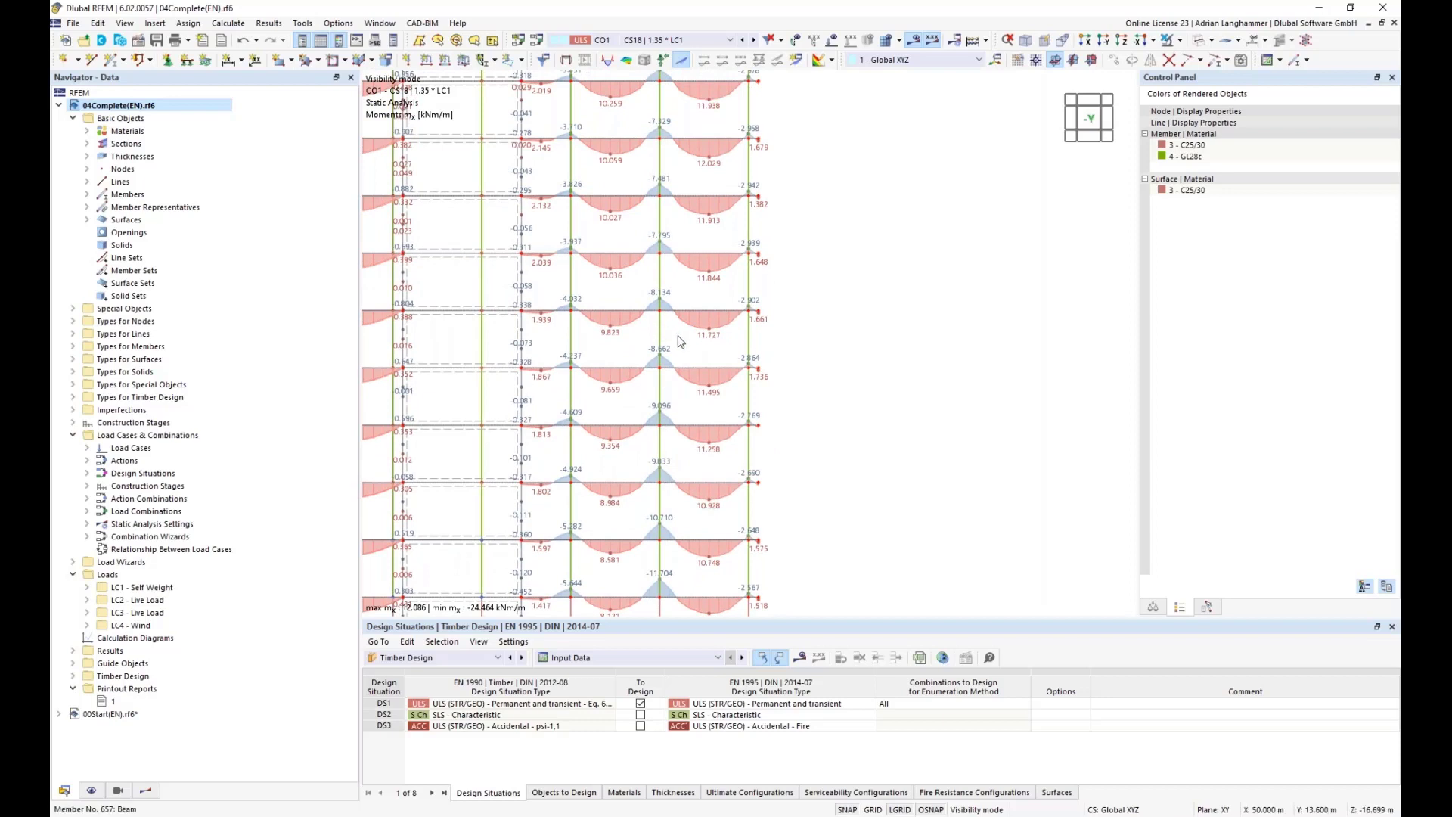
middle_drag(670, 277, 669, 364)
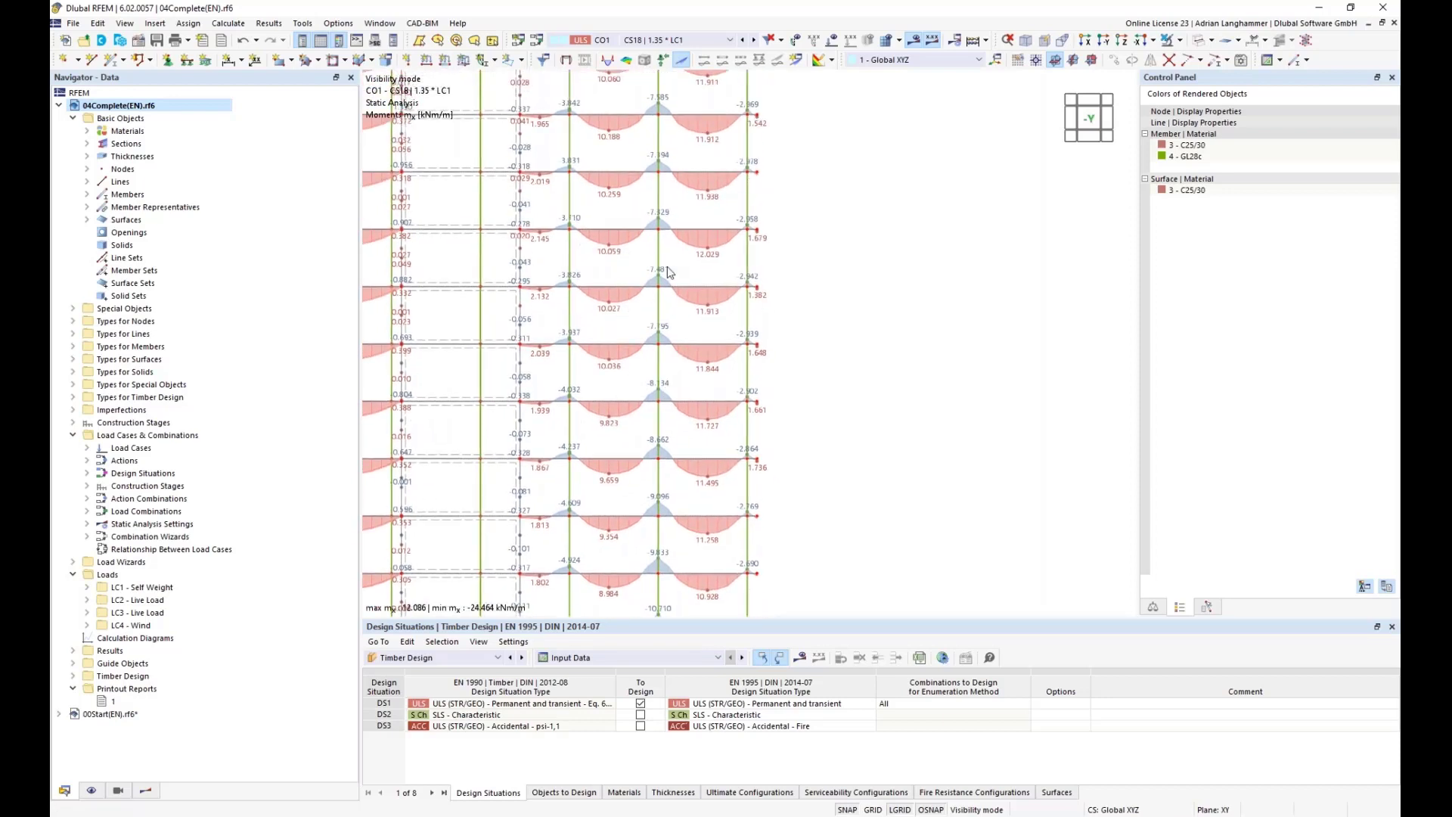
middle_drag(669, 274, 678, 484)
scroll(670, 368, up, 1)
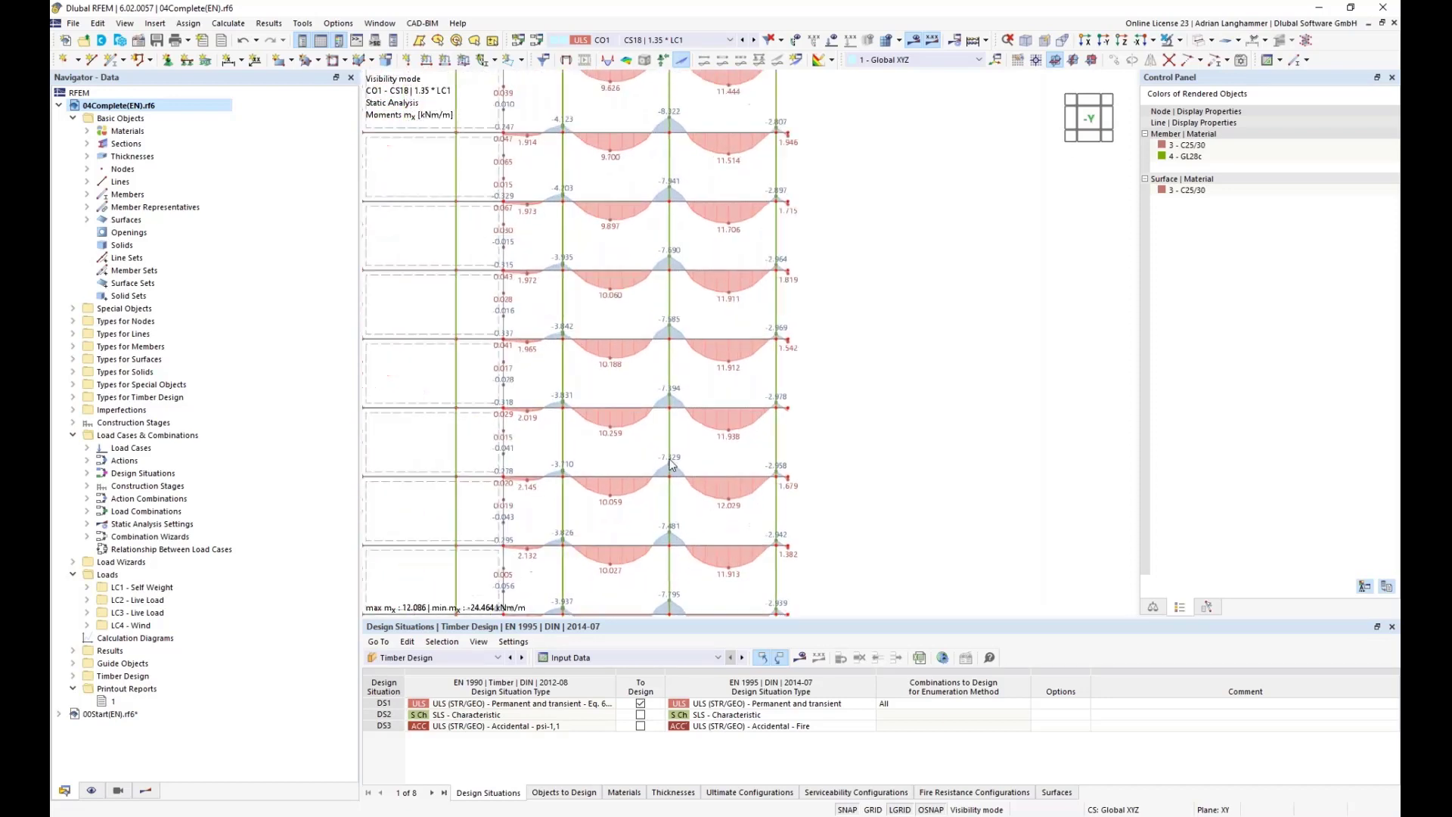
middle_drag(672, 325, 669, 359)
middle_drag(669, 299, 668, 355)
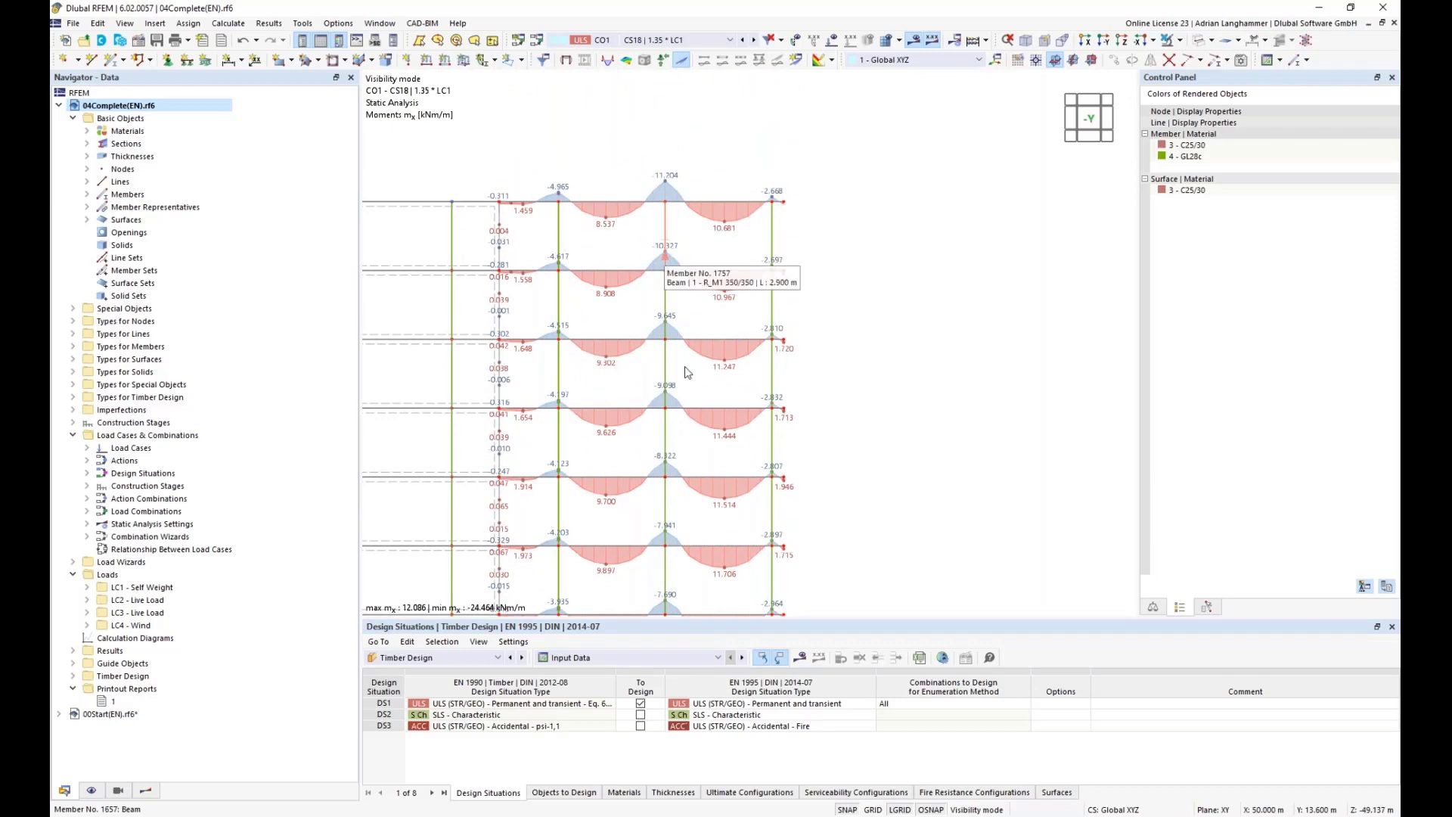
middle_drag(688, 372, 771, 275)
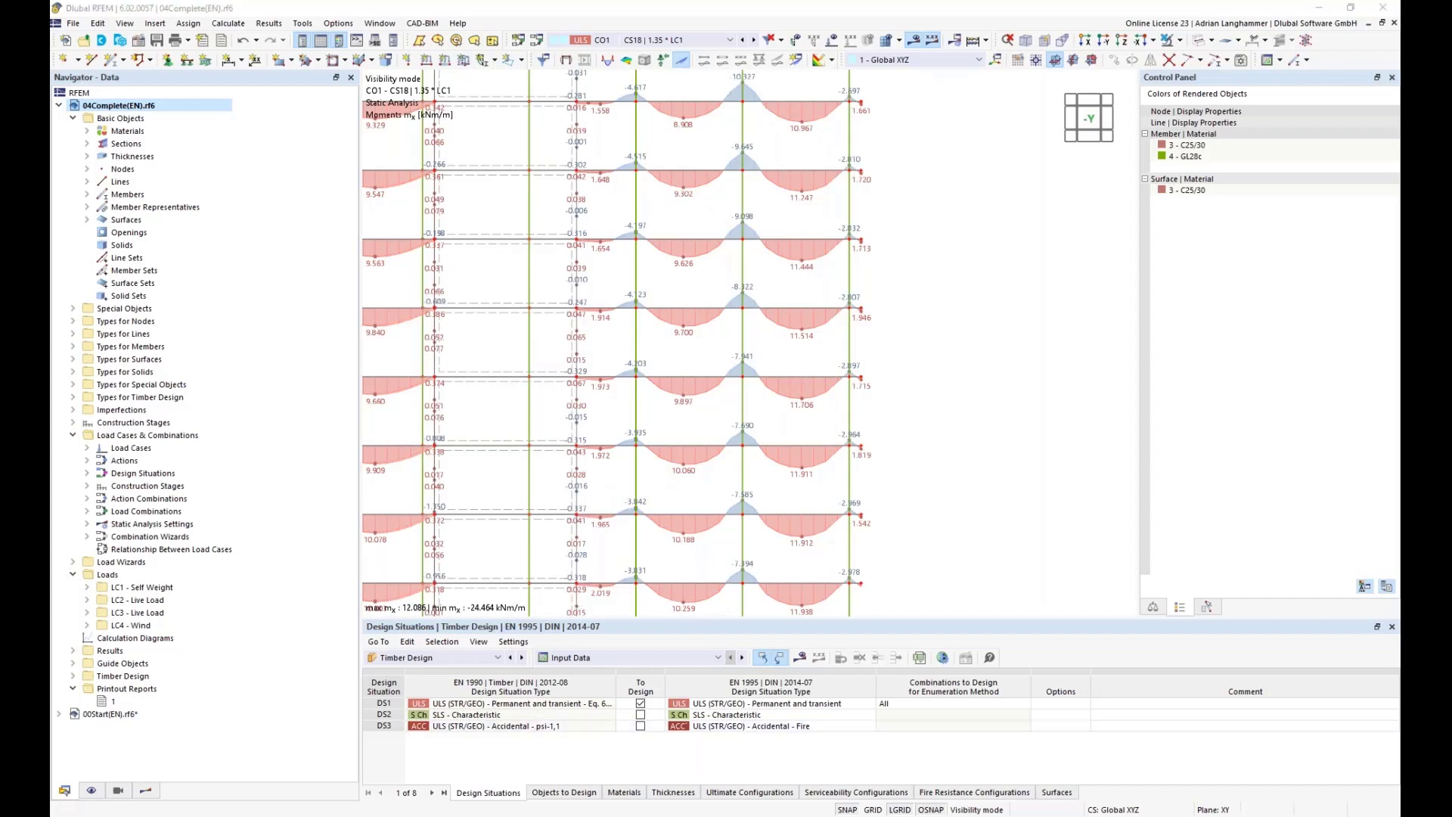
key(alt+Tab)
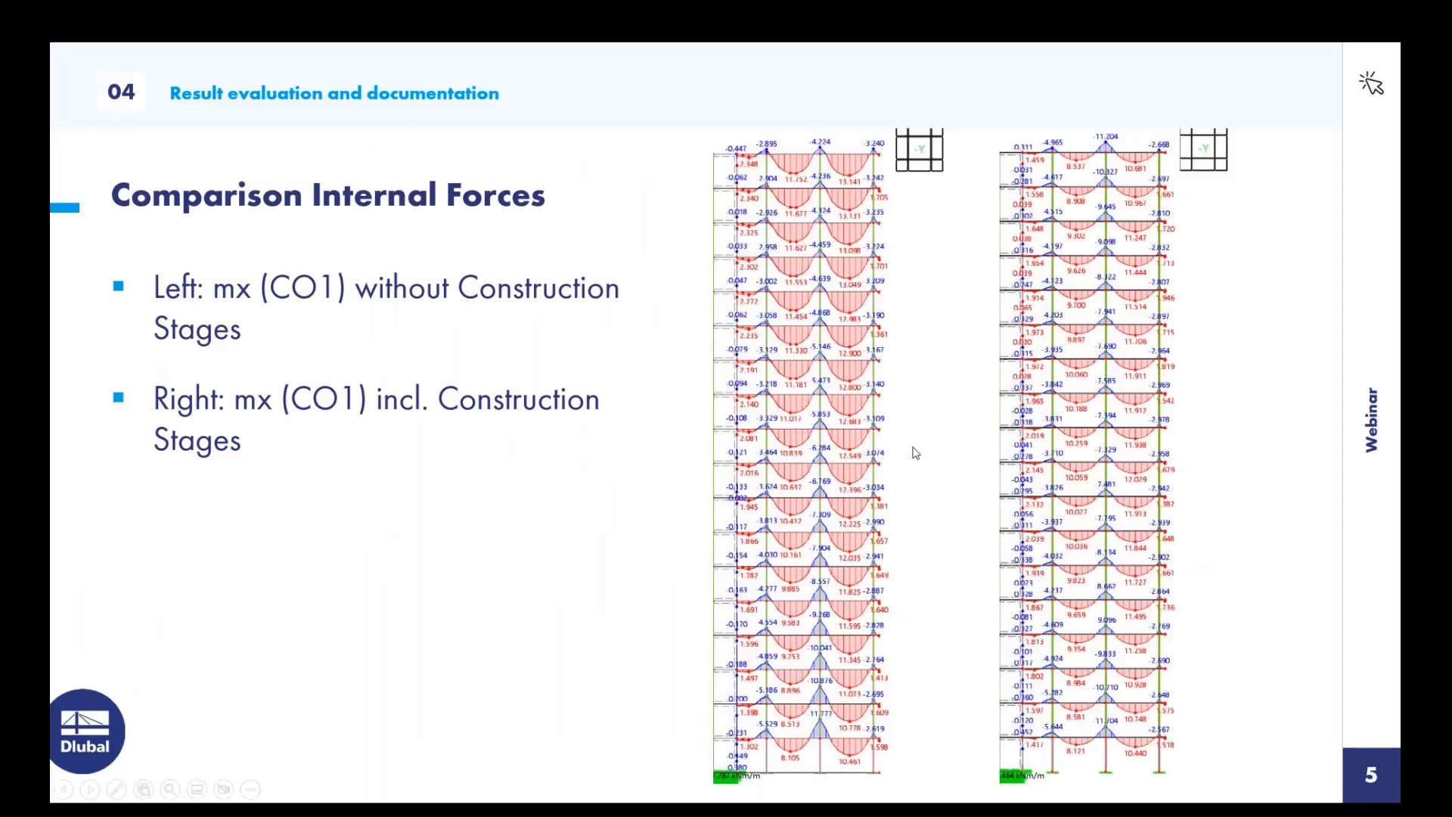
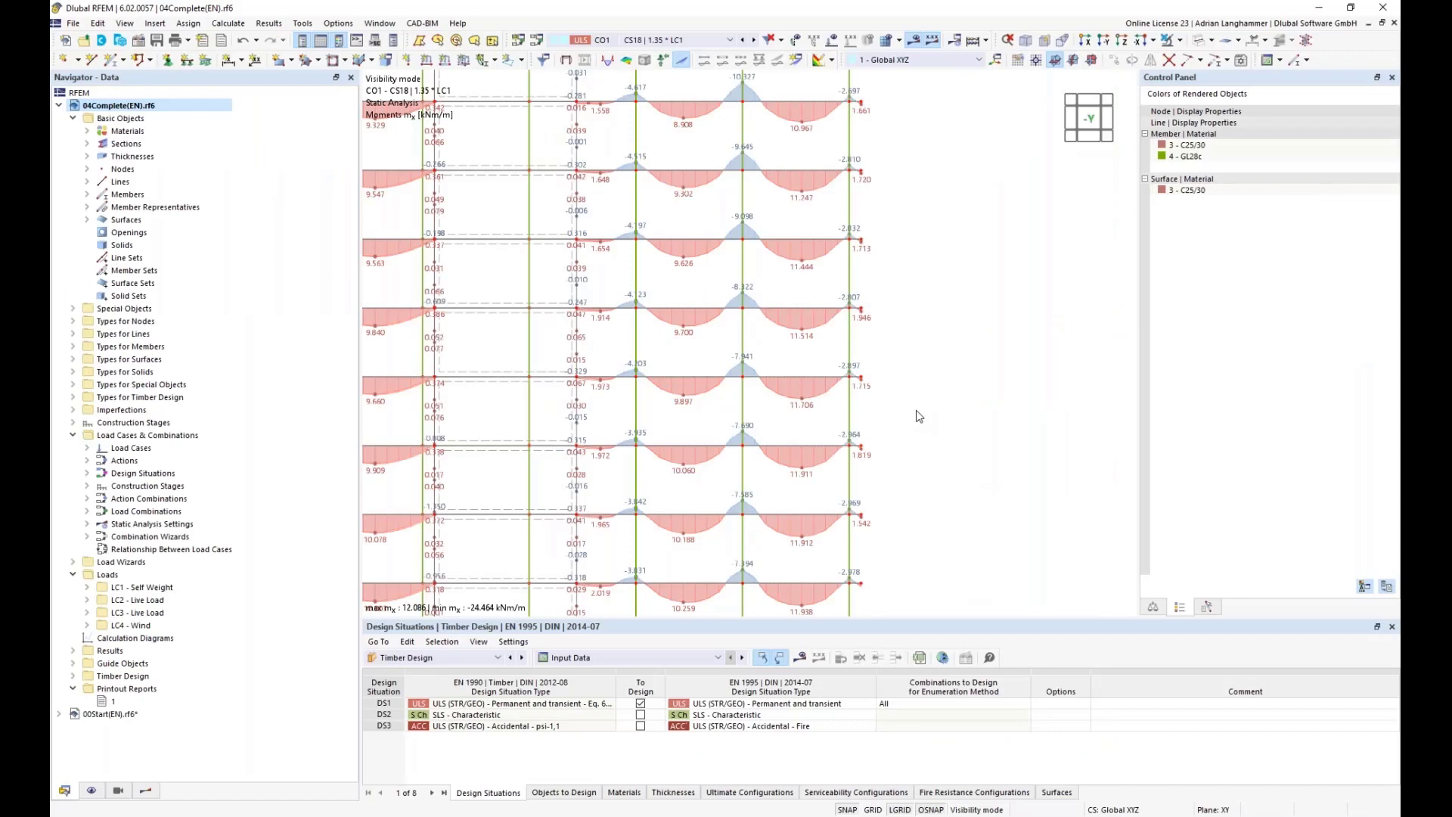
Compare the moments mx of CO1 again between the upper and lower floors of the building in the RFEM model.
scroll(919, 416, down, 3)
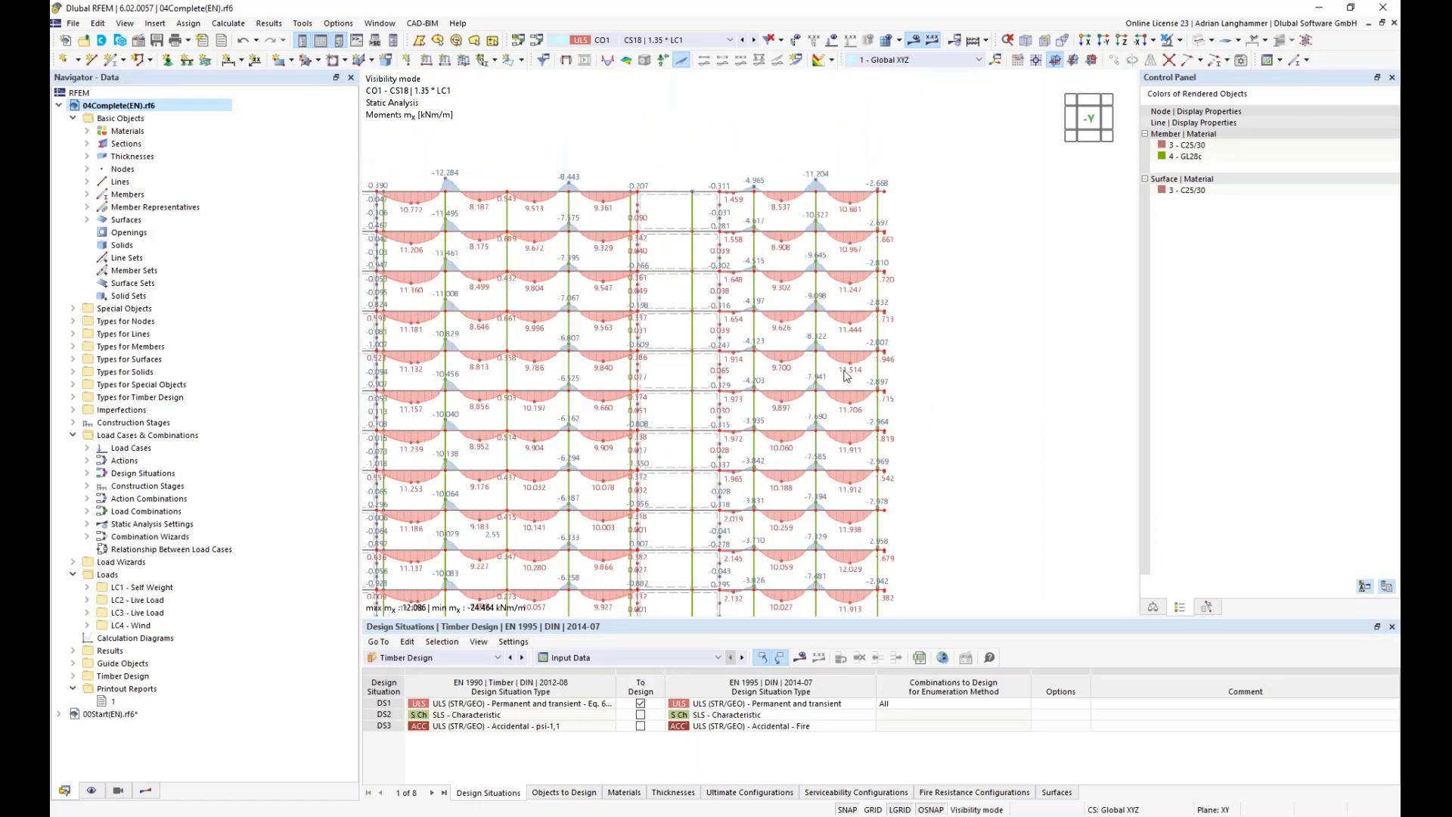
scroll(938, 446, down, 2)
middle_drag(915, 476, 883, 378)
shift+scroll(775, 567, down, 2)
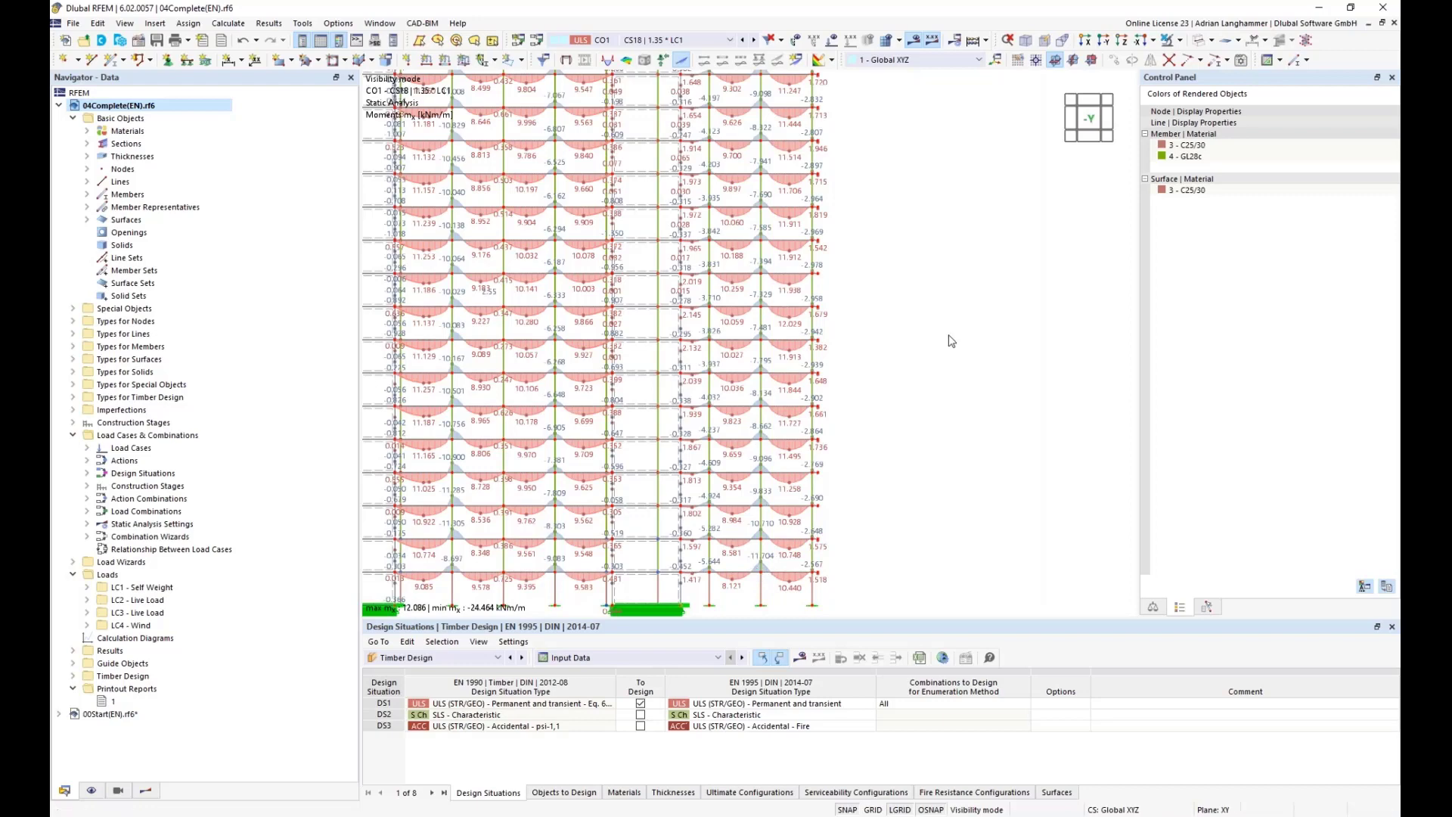
shift+scroll(950, 382, up, 5)
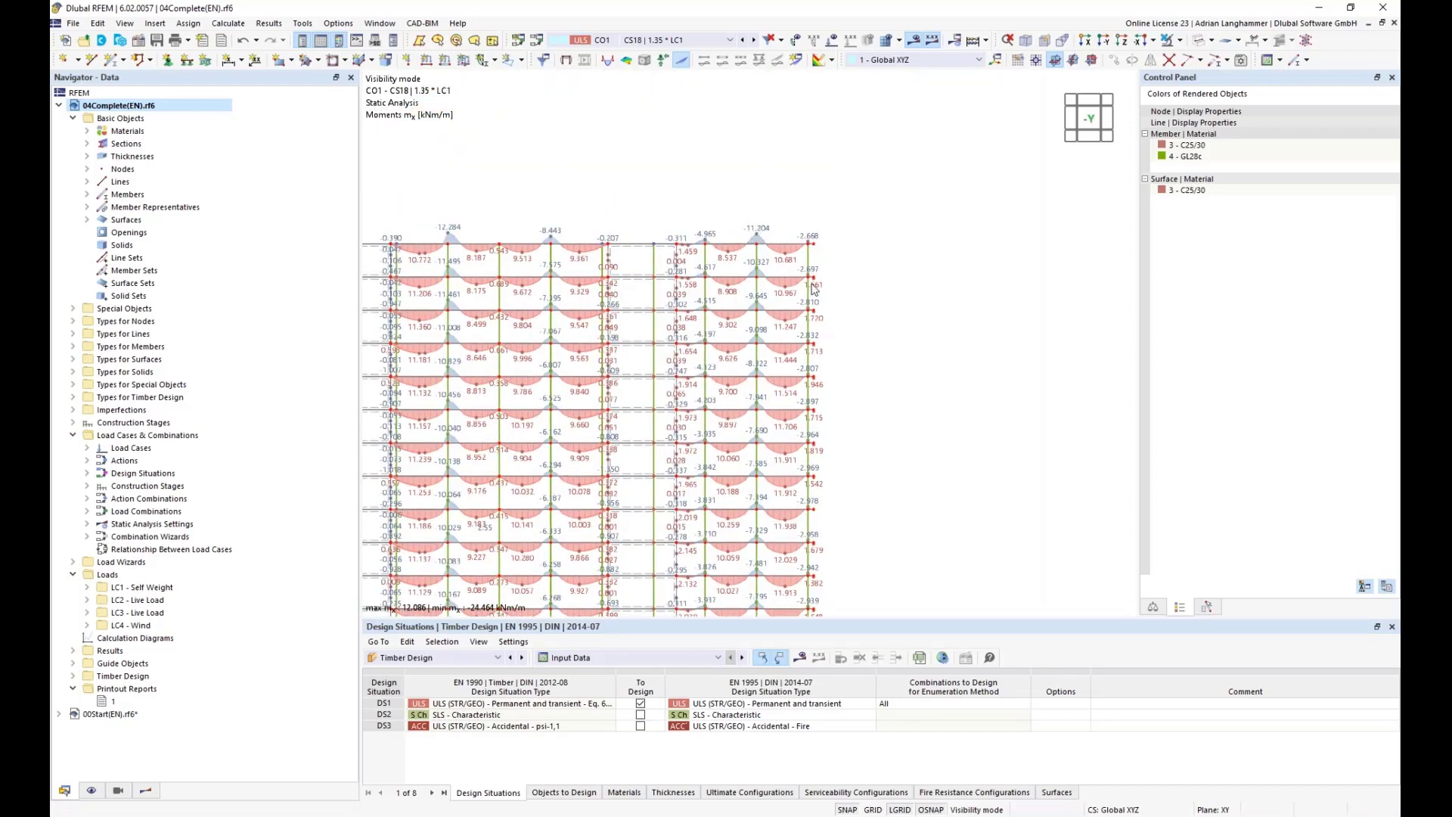
shift+scroll(905, 269, down, 4)
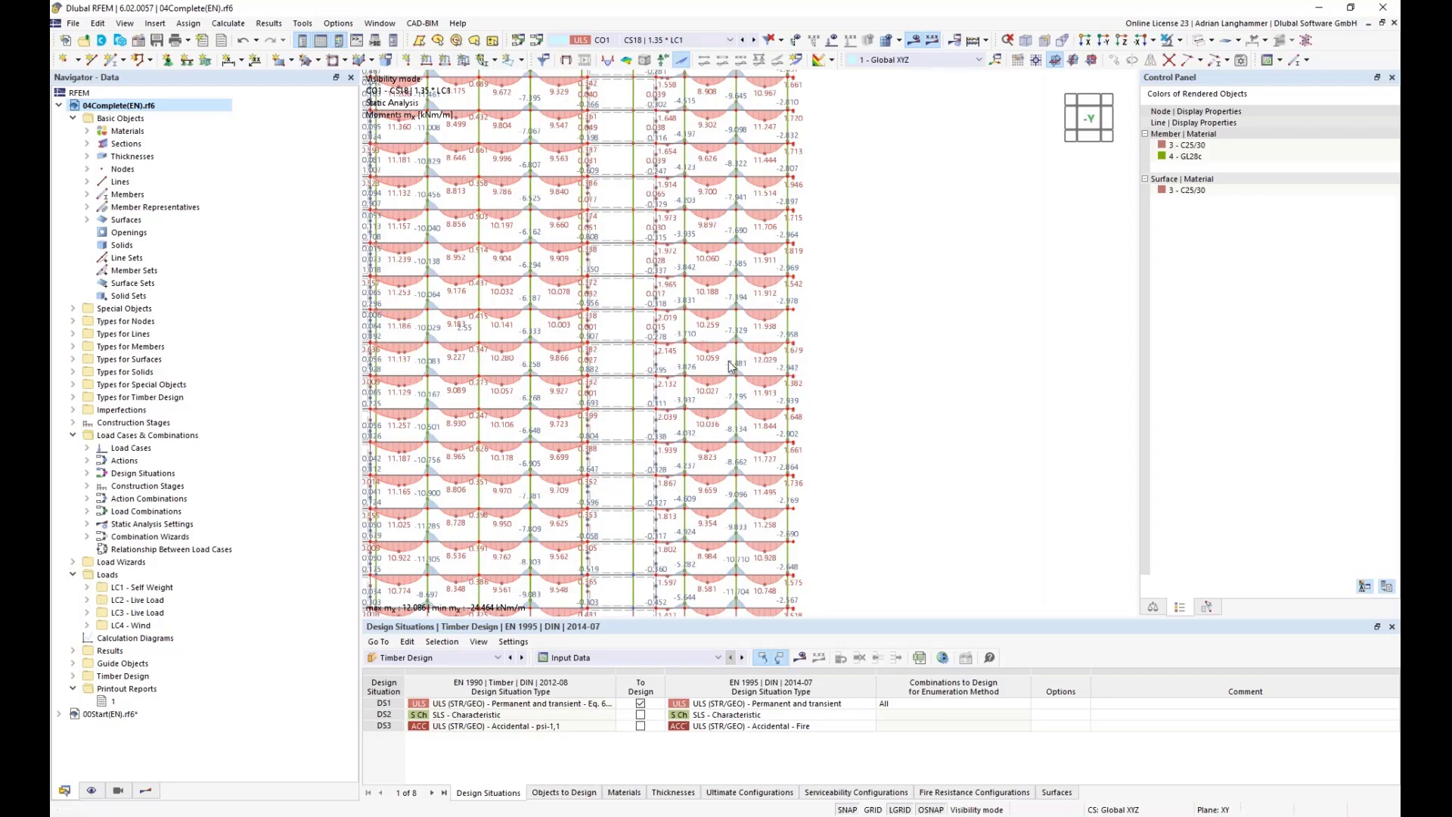
middle_drag(786, 327, 857, 444)
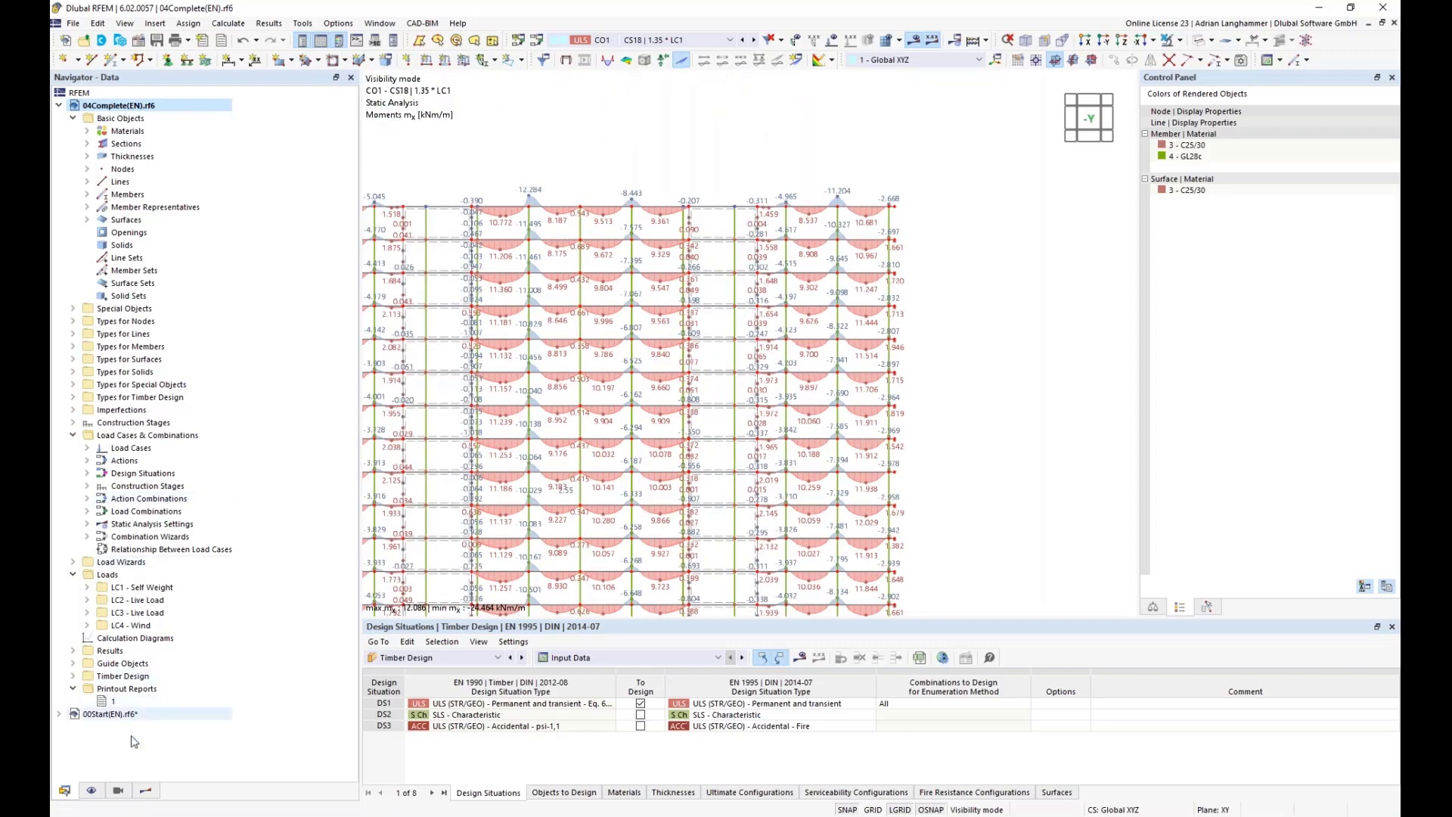
Hide the result sections, display the member axial forces N for CO1 and examine them over the column height.
click(145, 791)
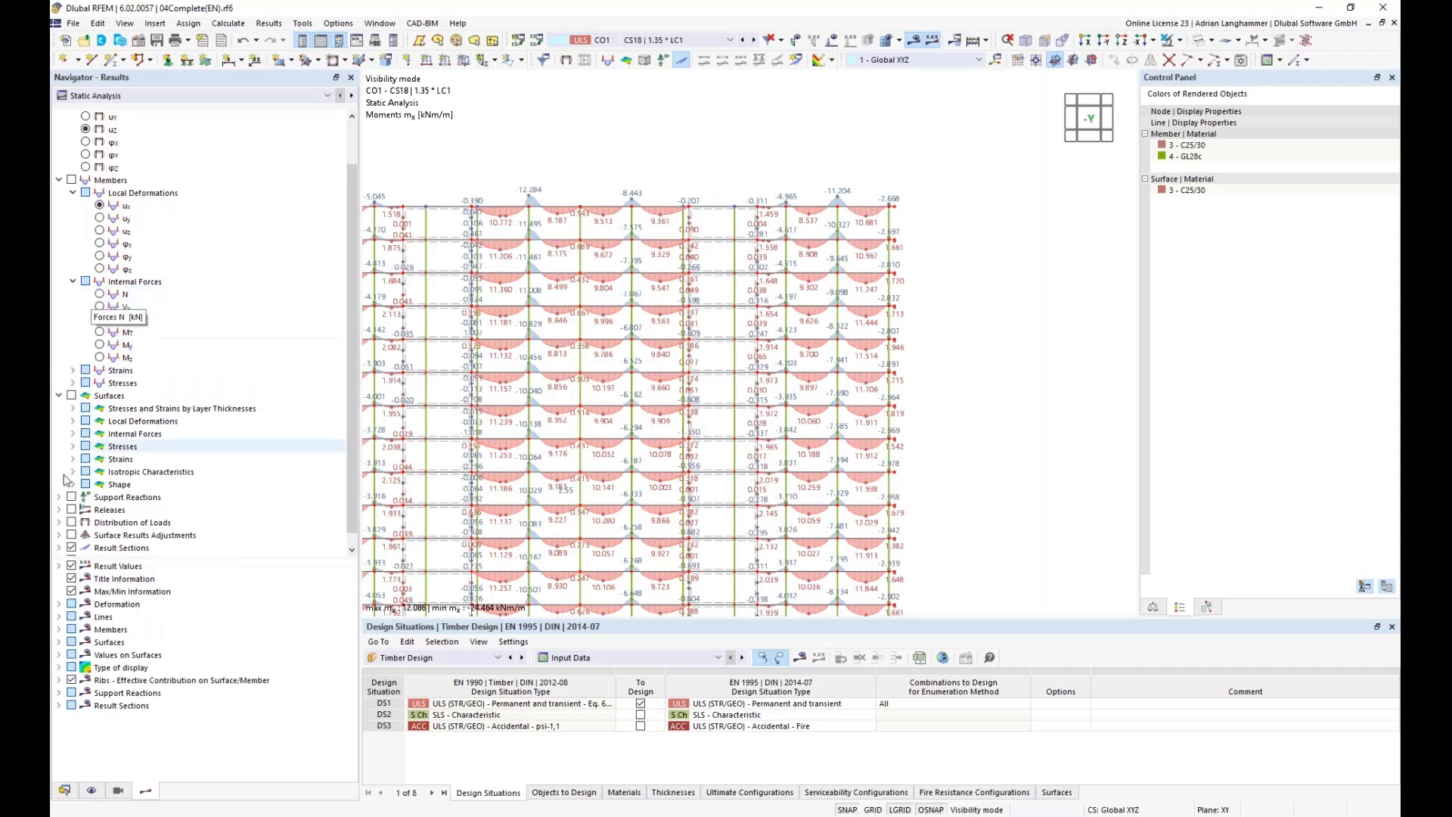
click(71, 548)
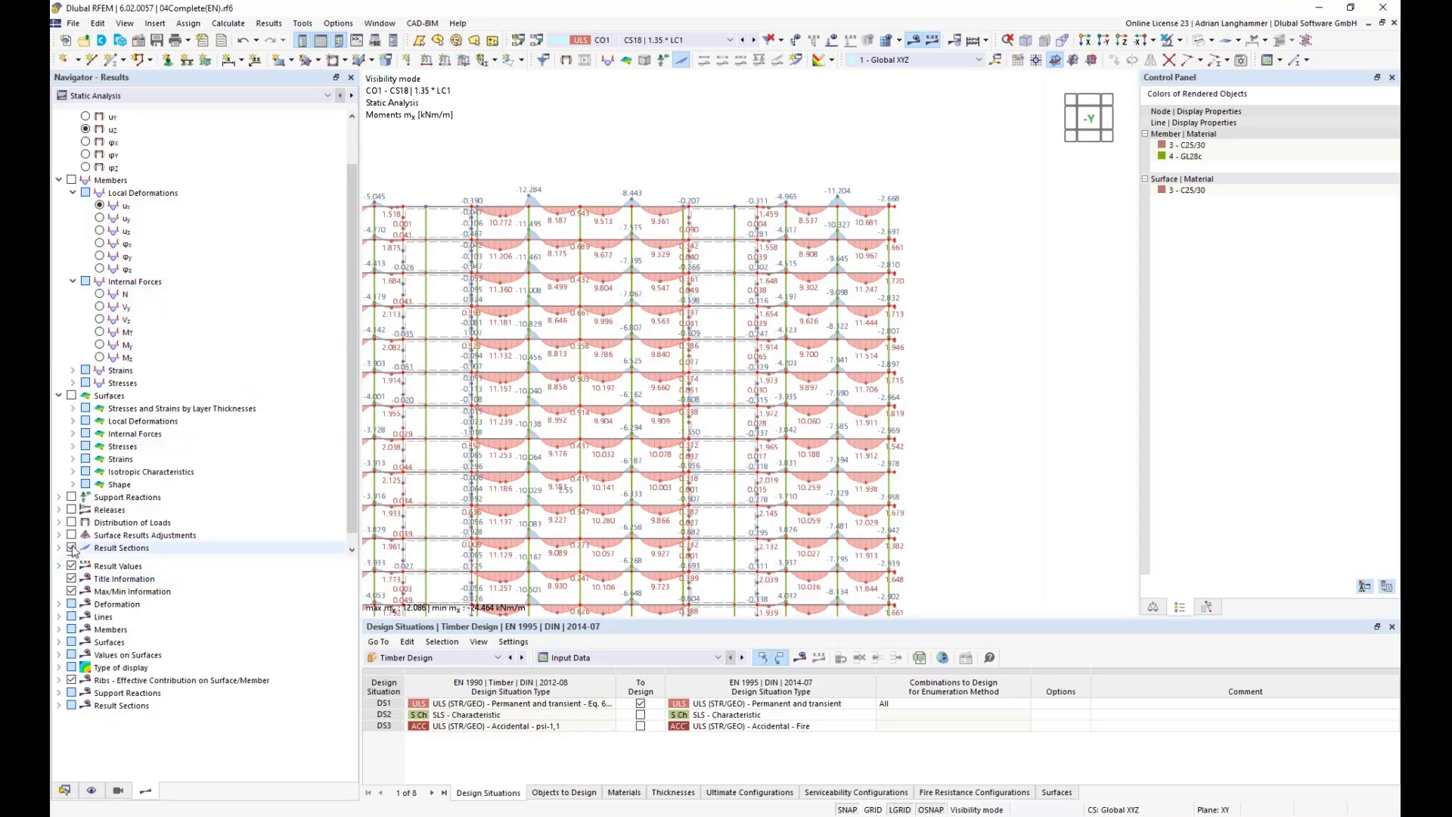
click(100, 295)
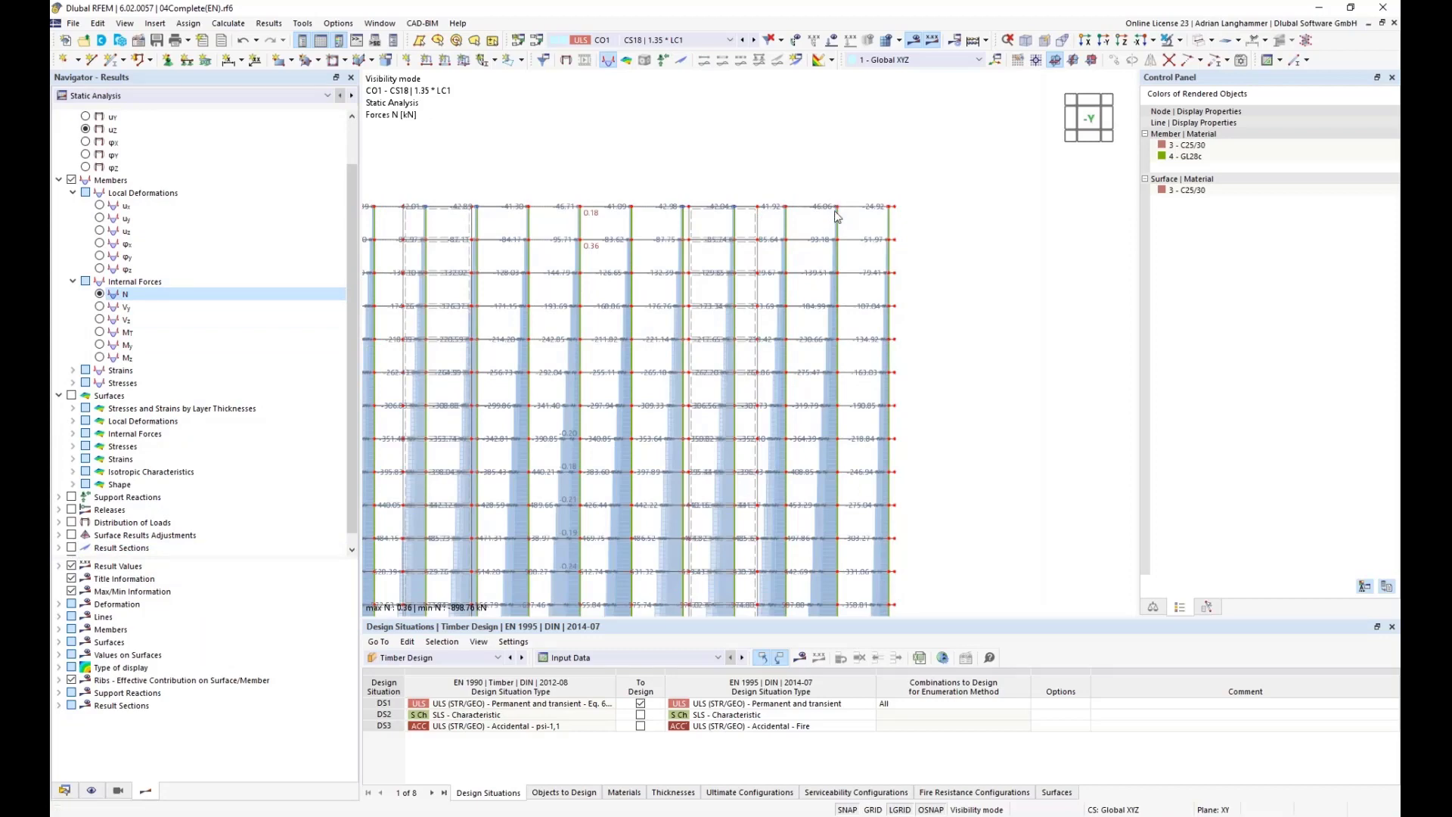
middle_drag(829, 220, 830, 130)
middle_drag(834, 384, 808, 159)
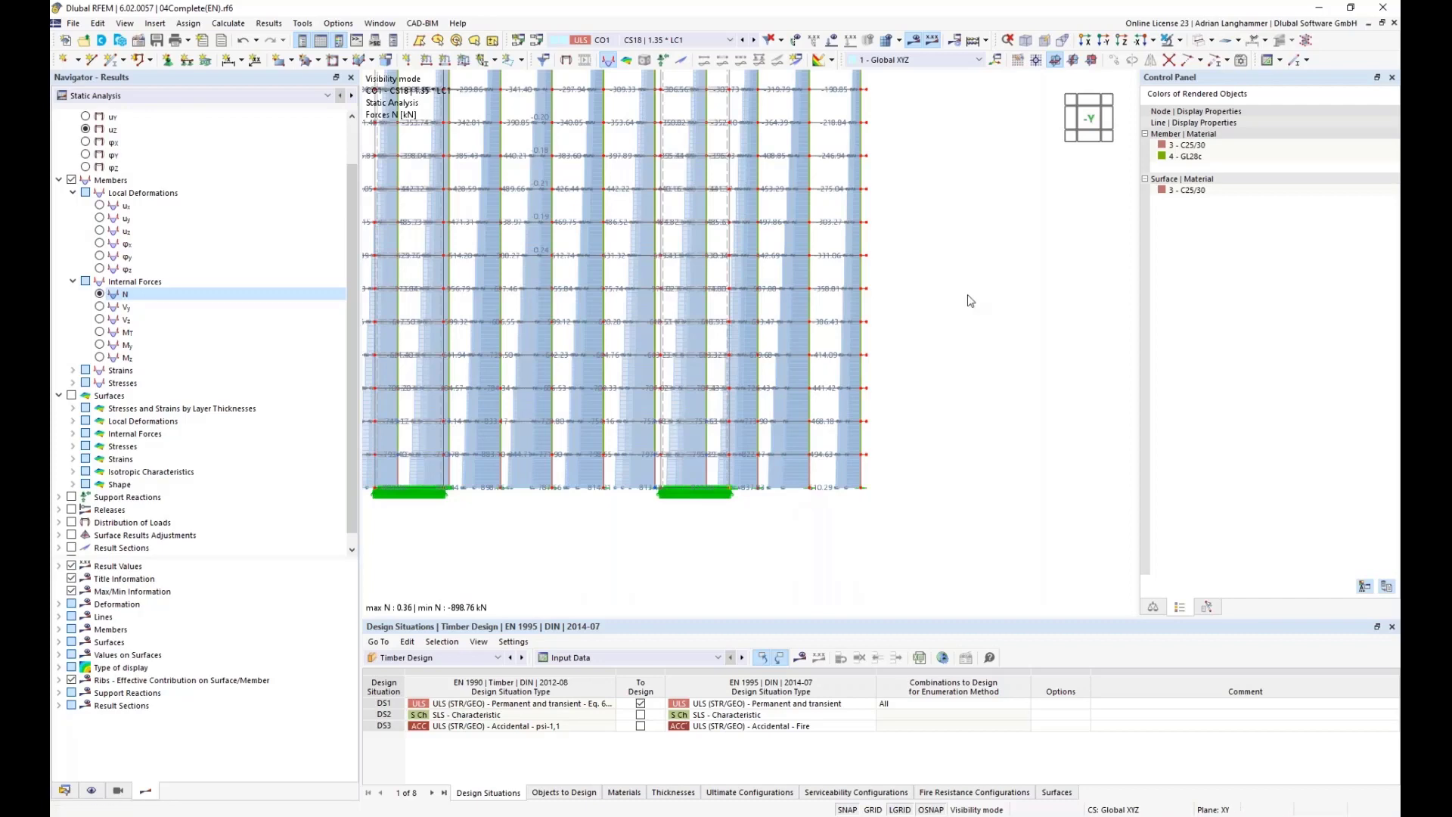
middle_drag(966, 253, 966, 556)
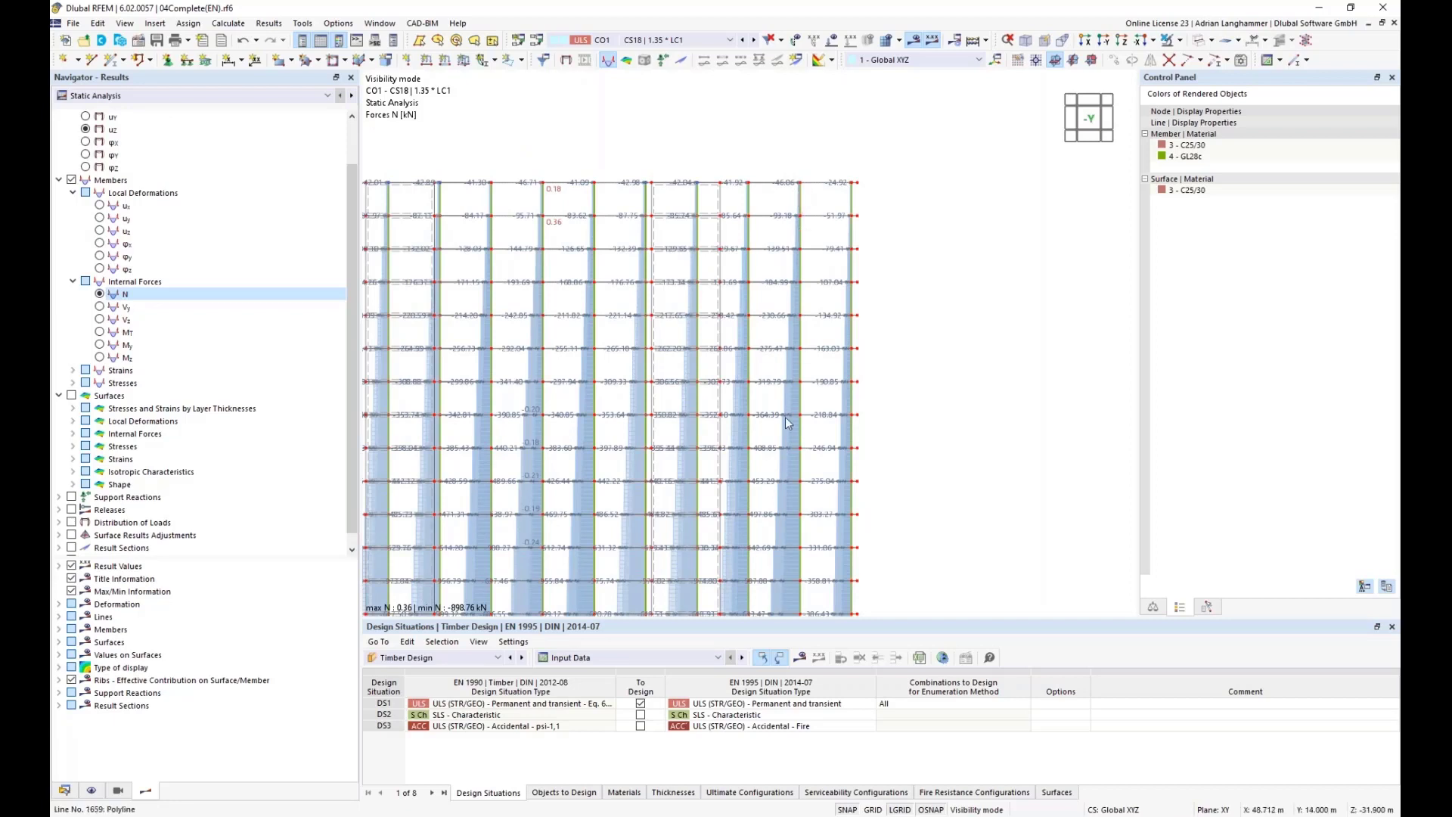
middle_drag(768, 379, 764, 307)
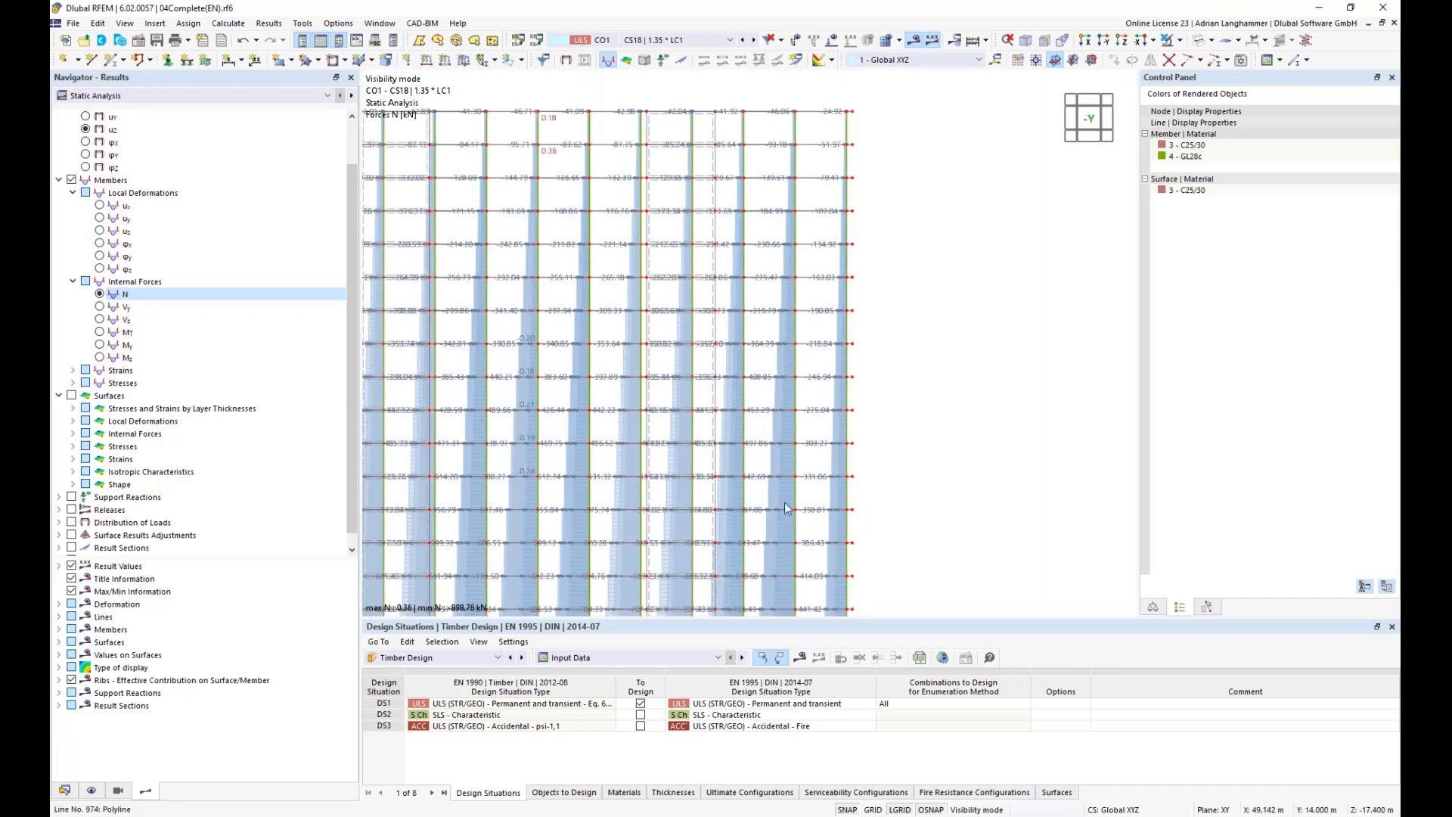
Examine the member axial forces N of CO1 along the columns from the top floor down to the supports.
scroll(786, 260, down, 2)
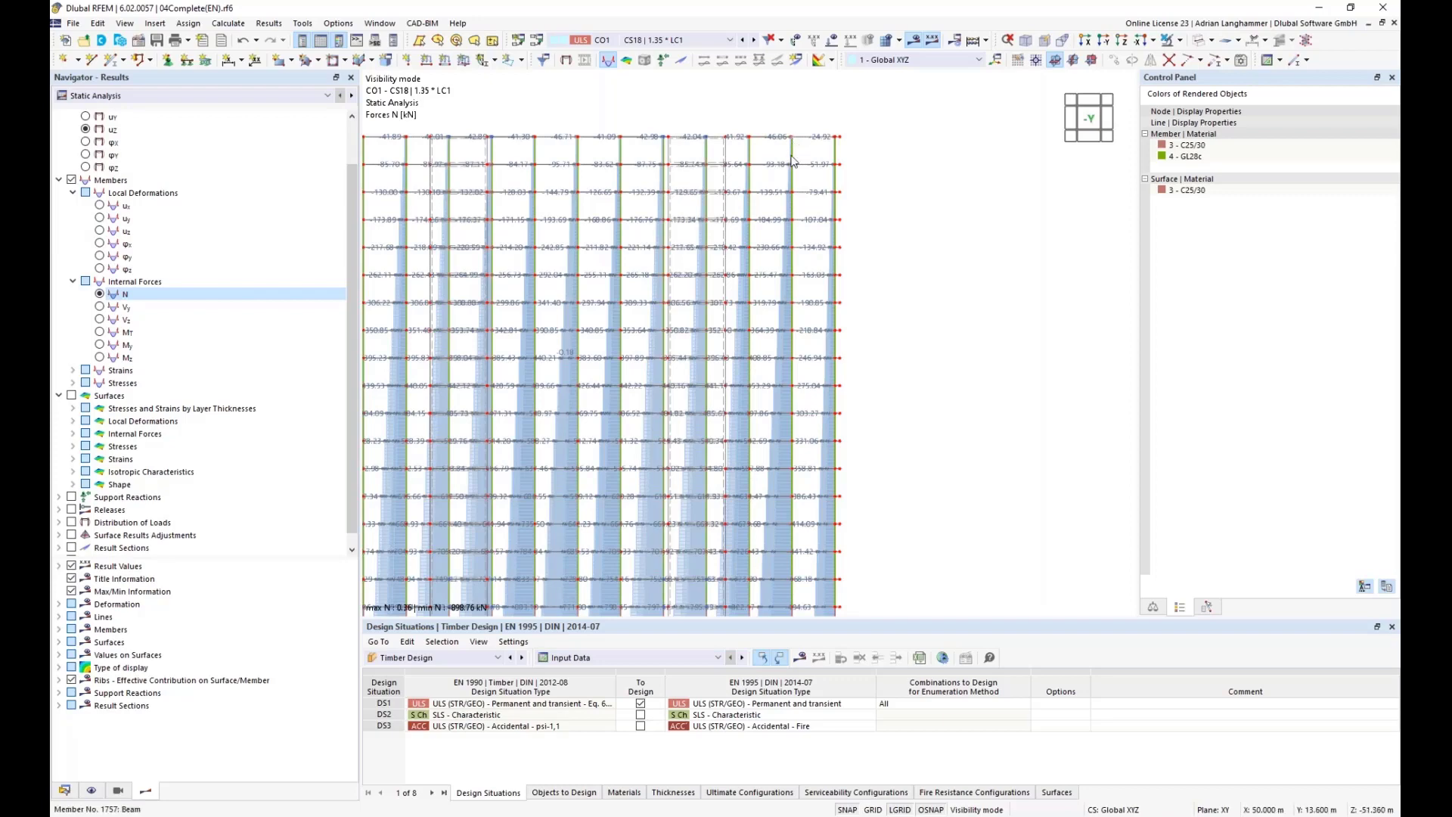
scroll(798, 424, down, 2)
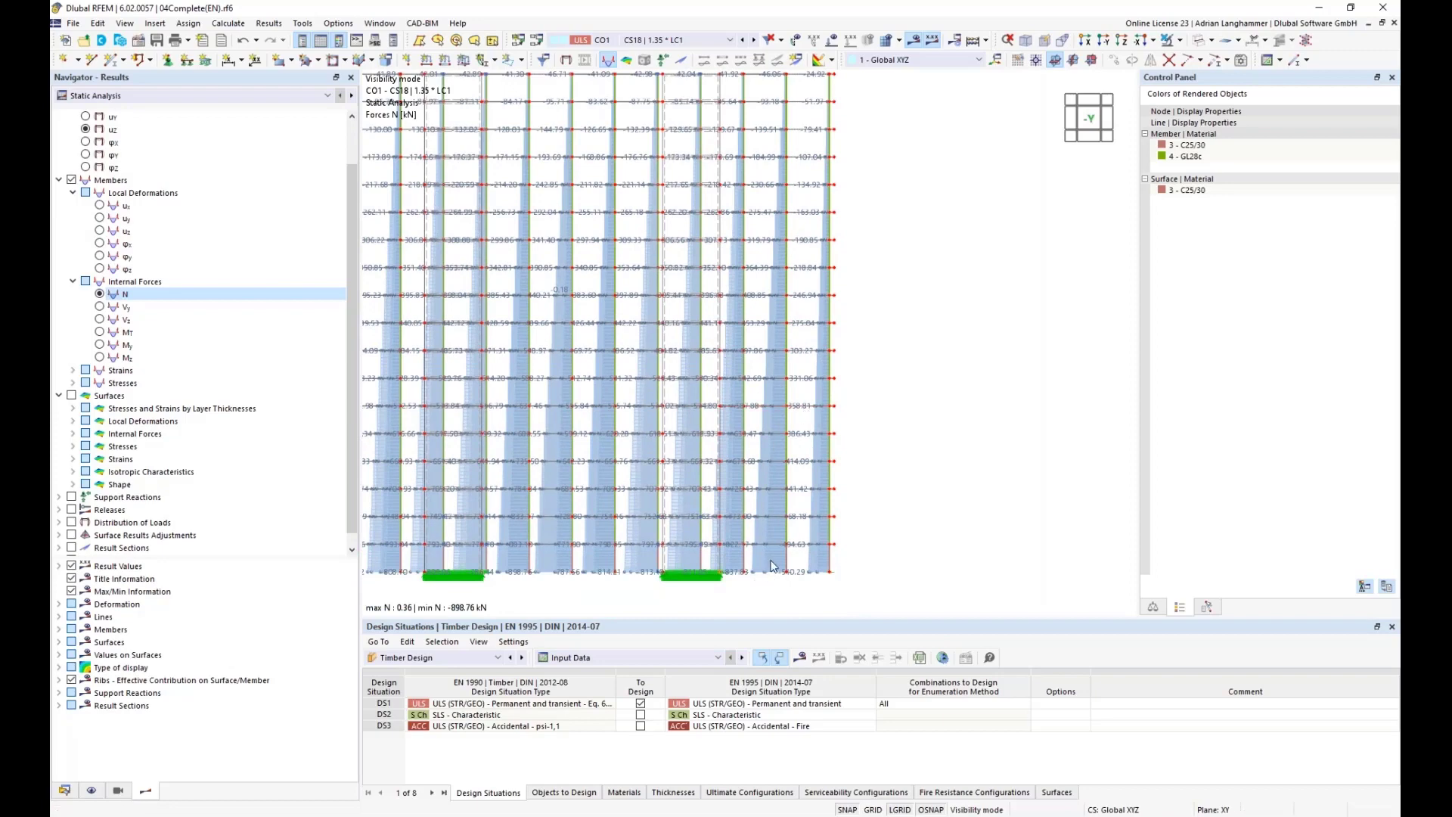
scroll(795, 475, down, 2)
scroll(794, 477, up, 3)
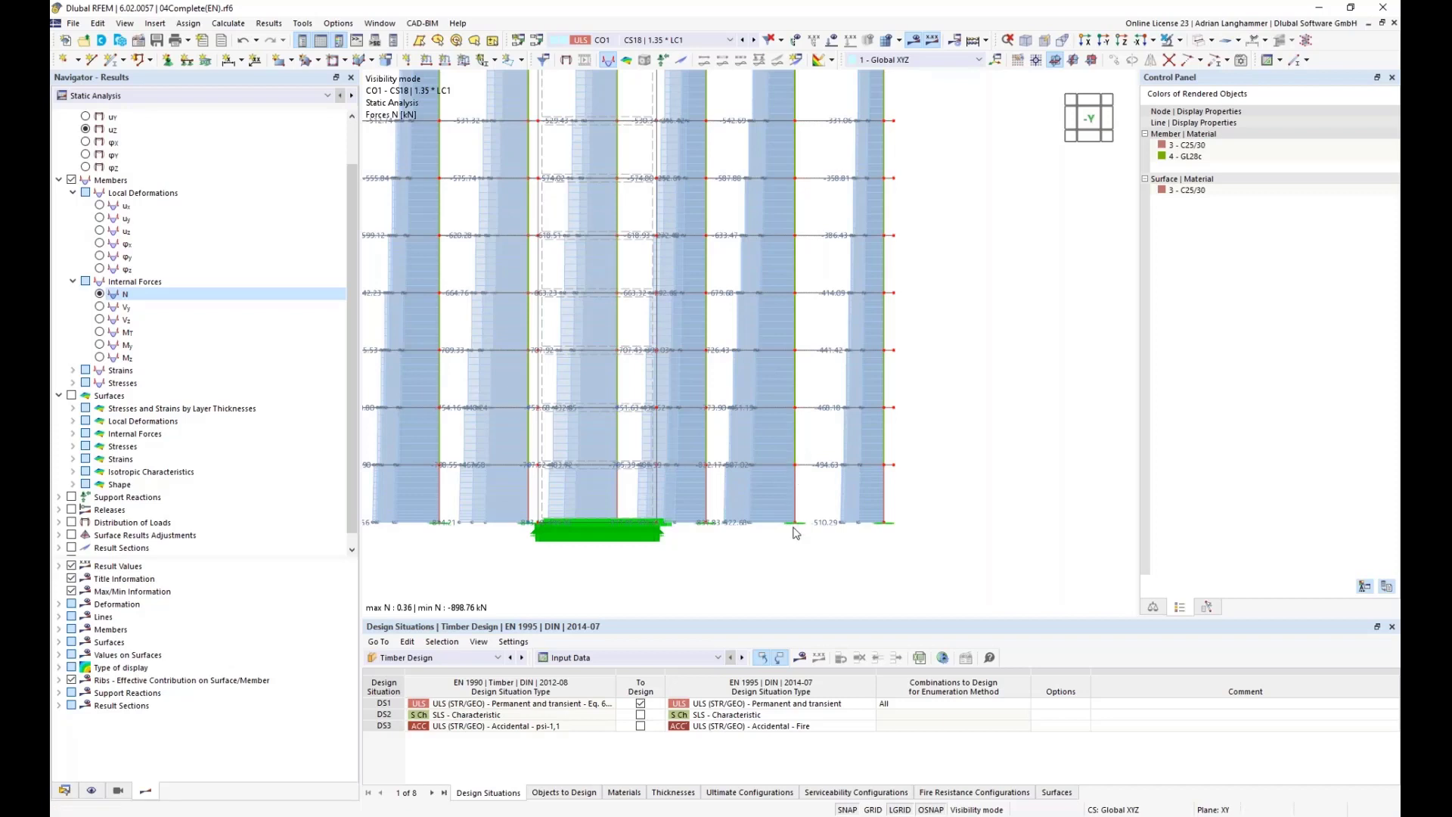
mouse_move(797, 472)
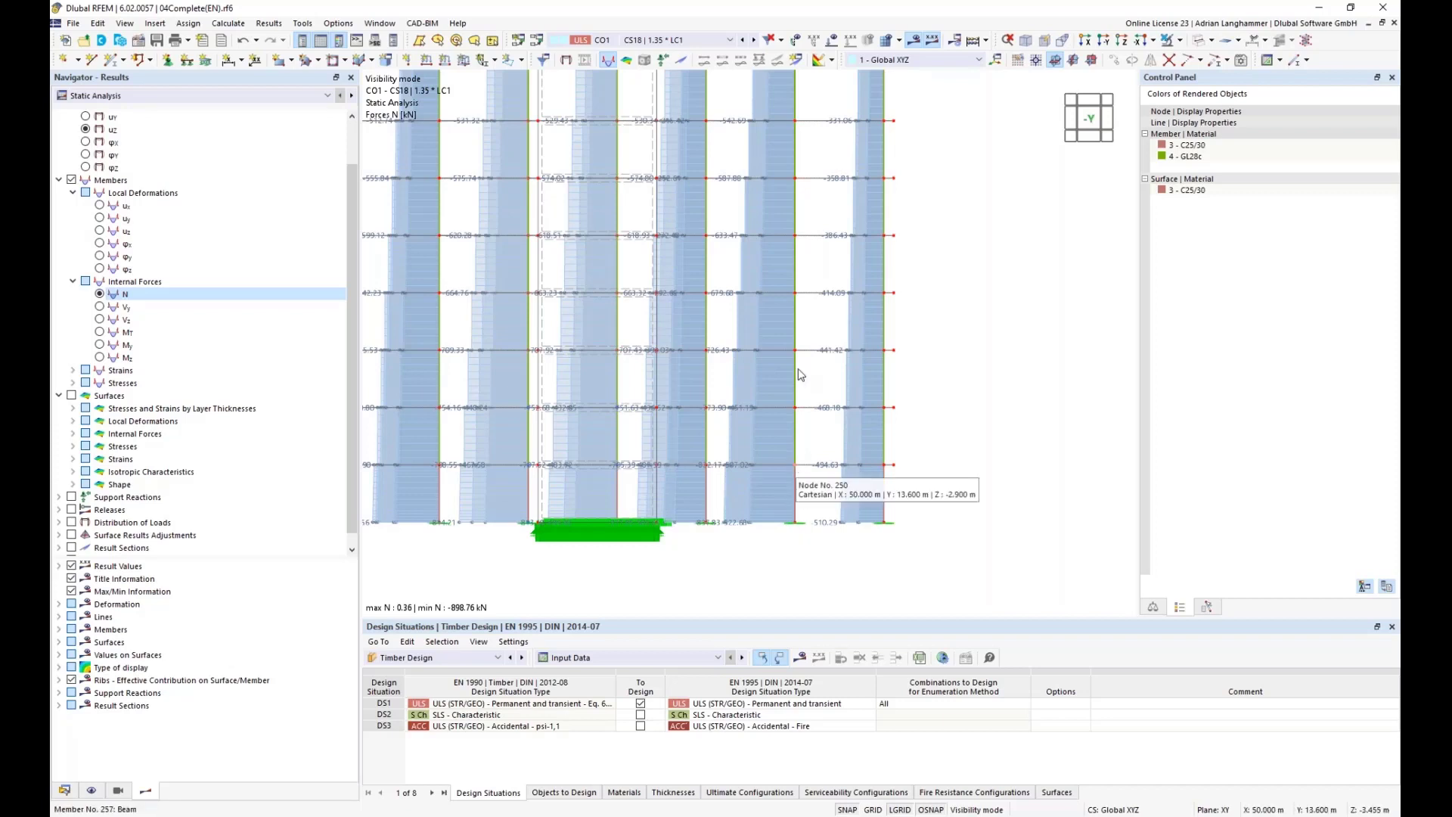
scroll(790, 454, down, 3)
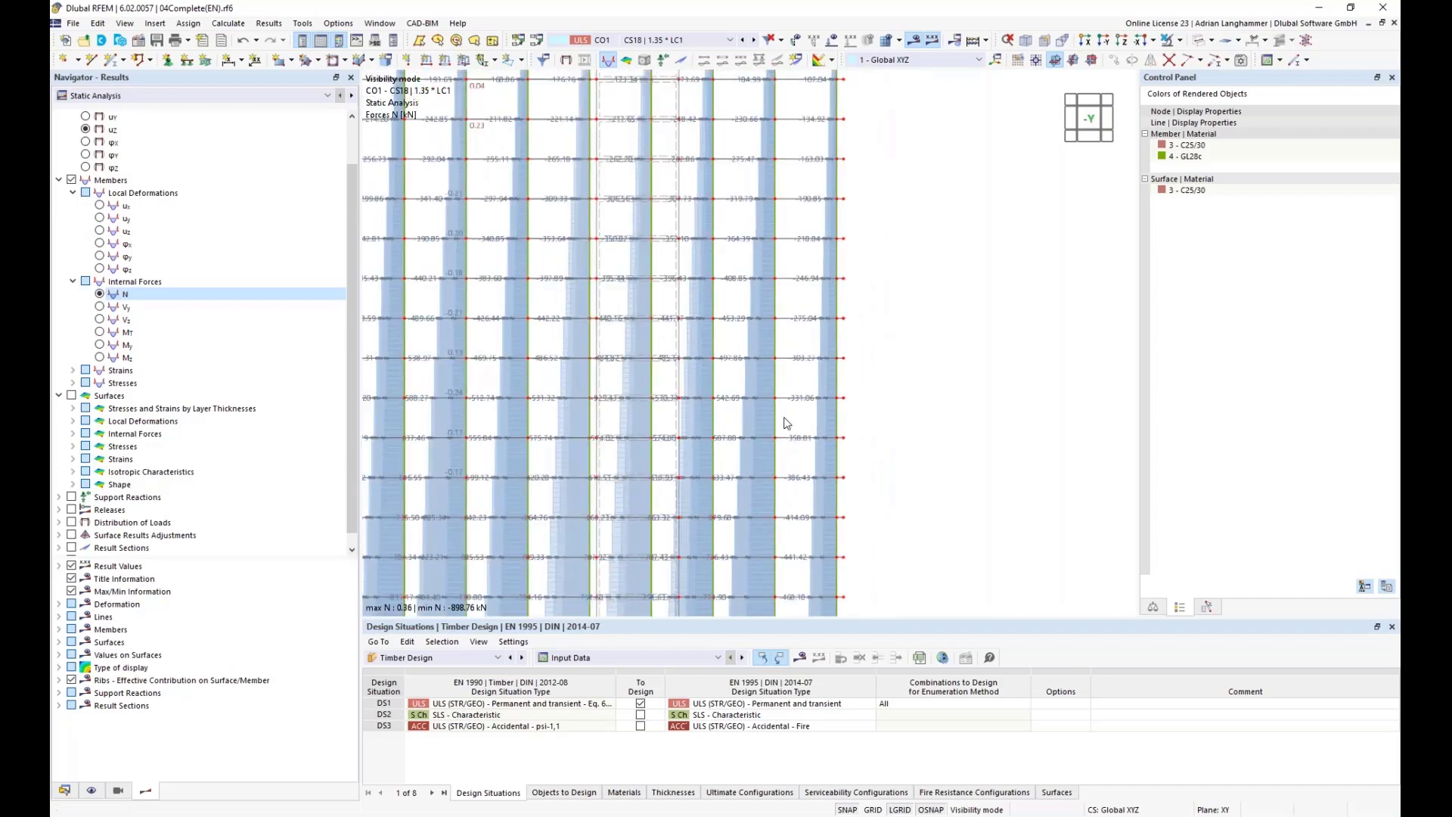
scroll(786, 423, down, 1)
scroll(797, 417, down, 1)
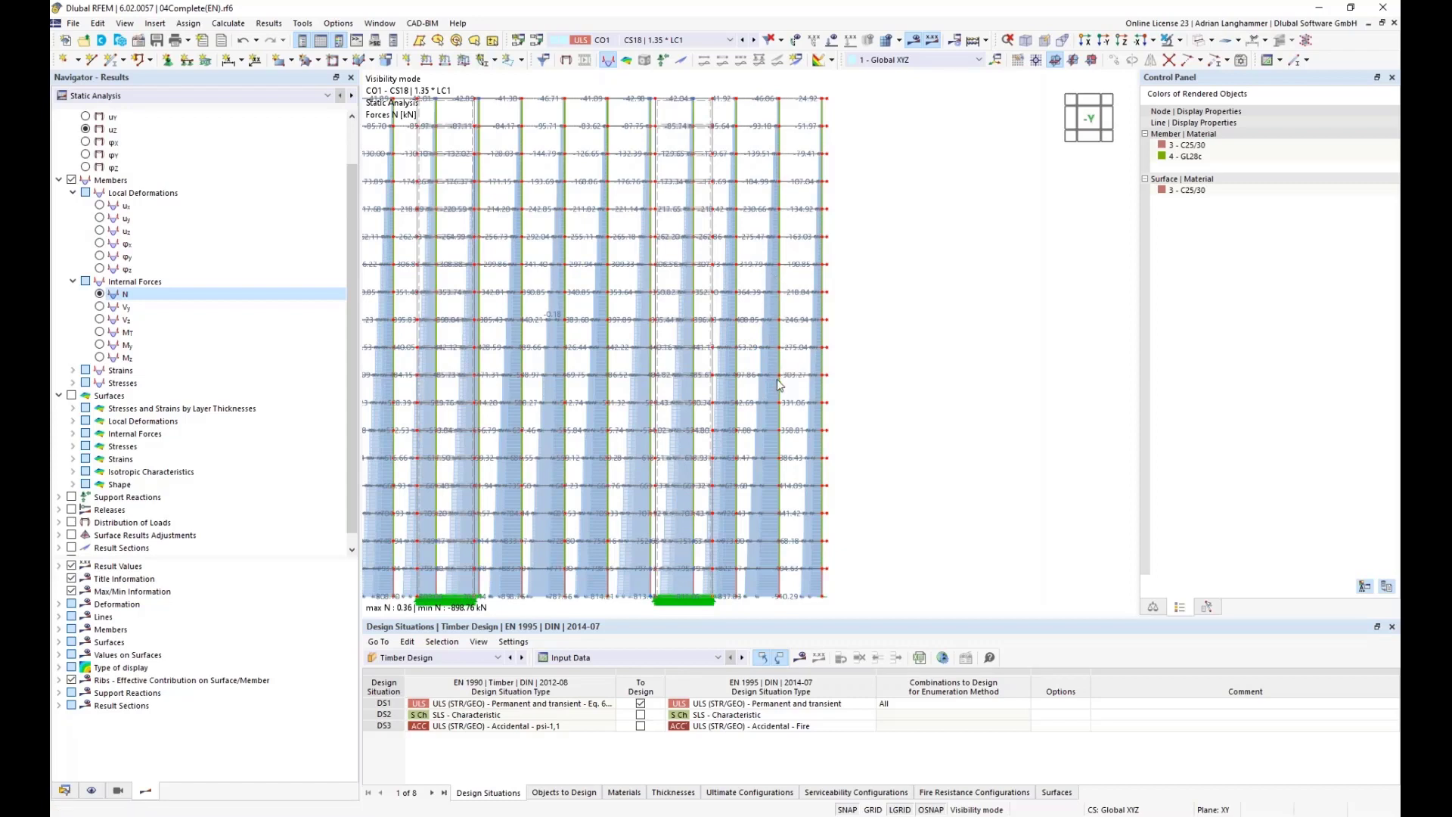
Set the member result to the local deformation ux, then hide the member results and show the result sections with moments mx.
click(100, 205)
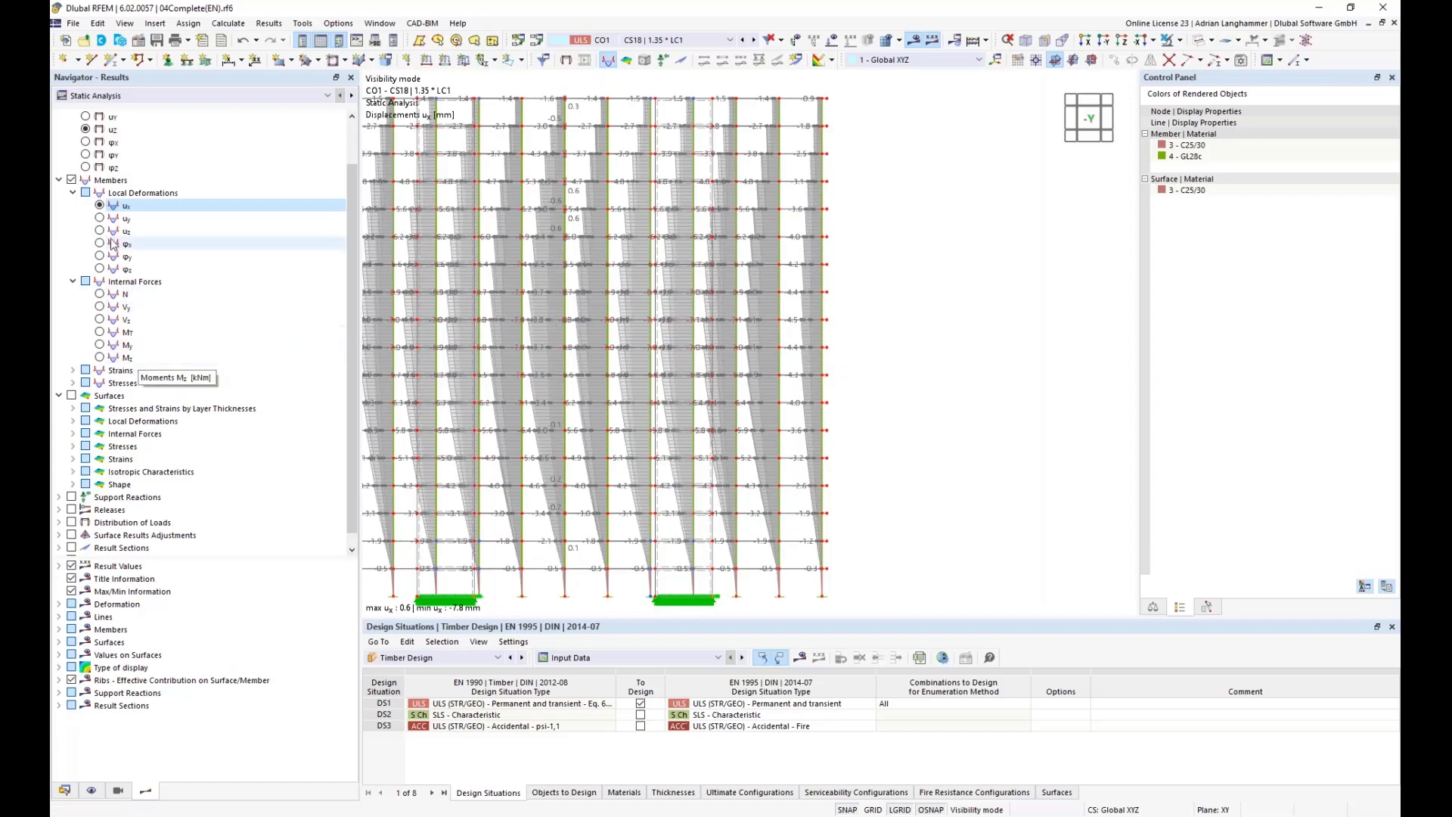
click(72, 536)
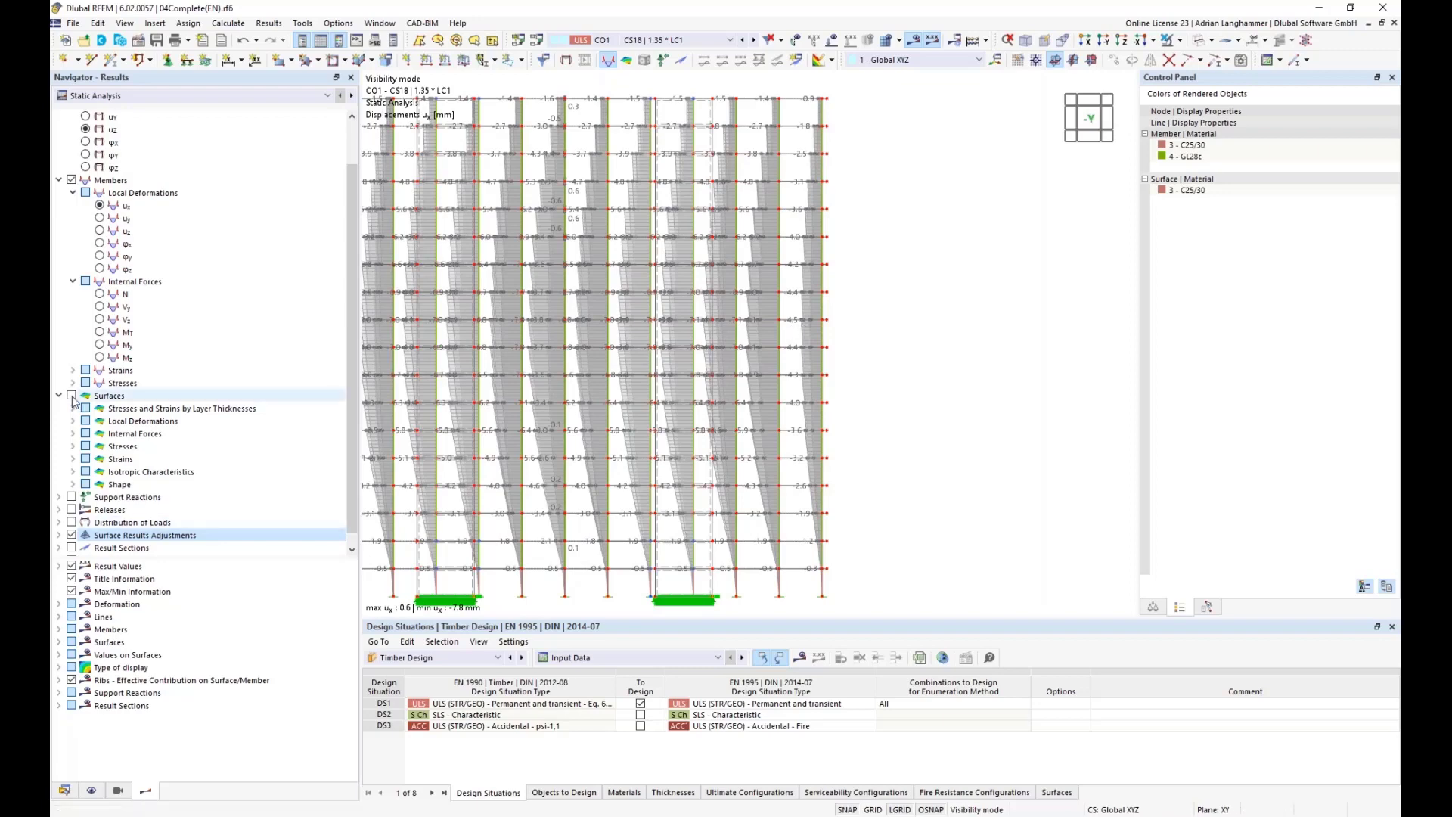
click(71, 180)
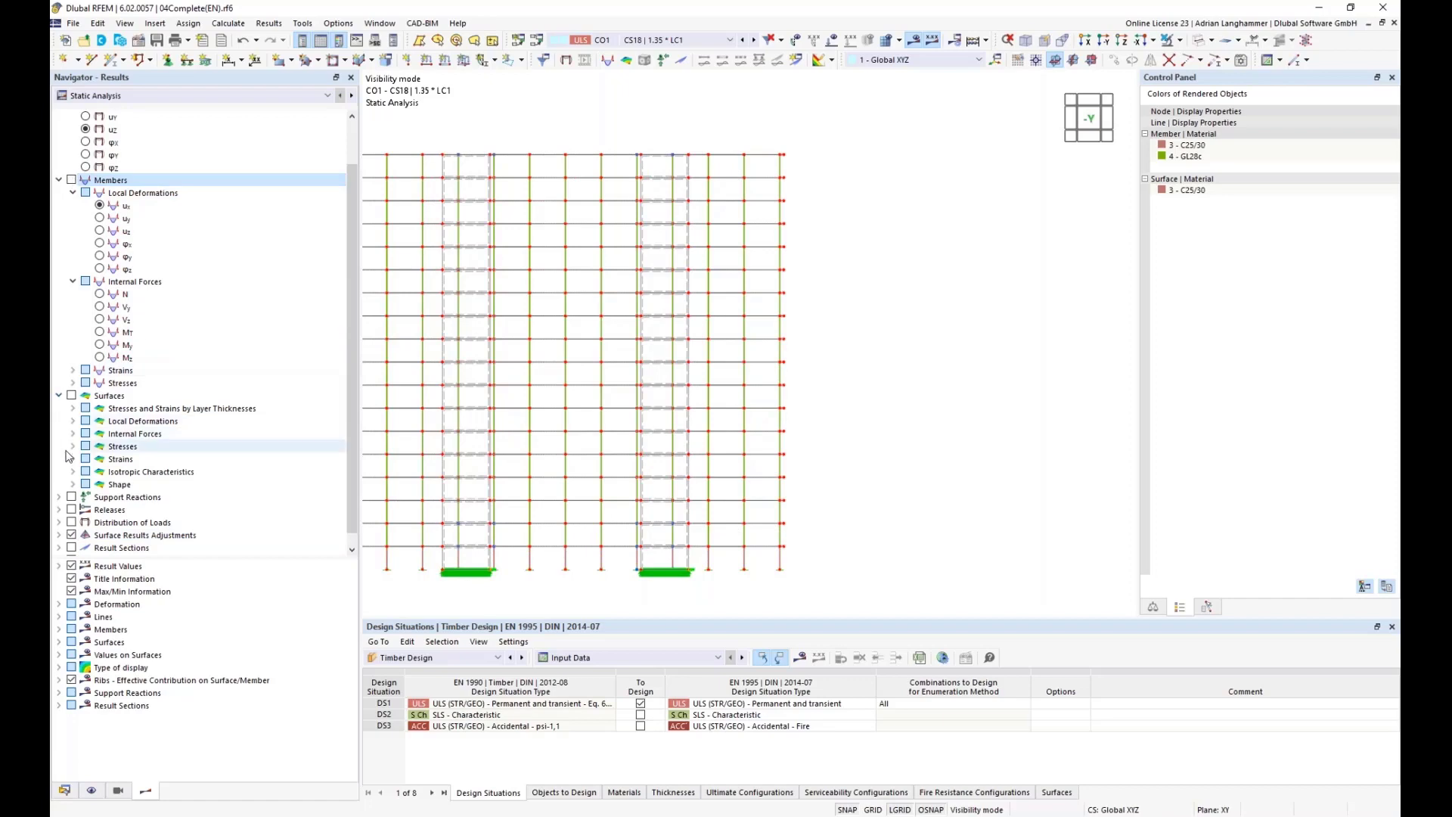
click(74, 536)
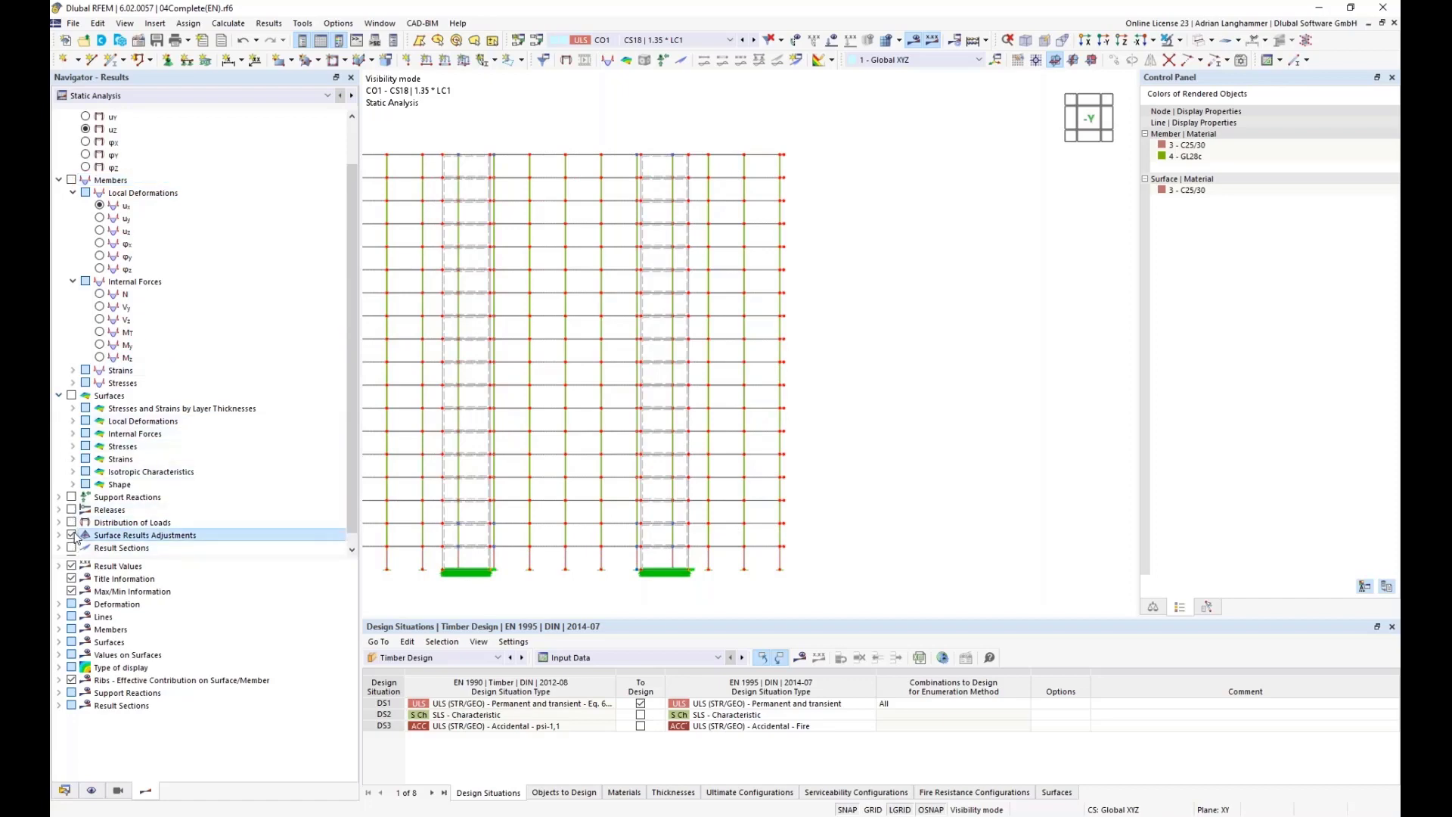
click(71, 534)
click(71, 535)
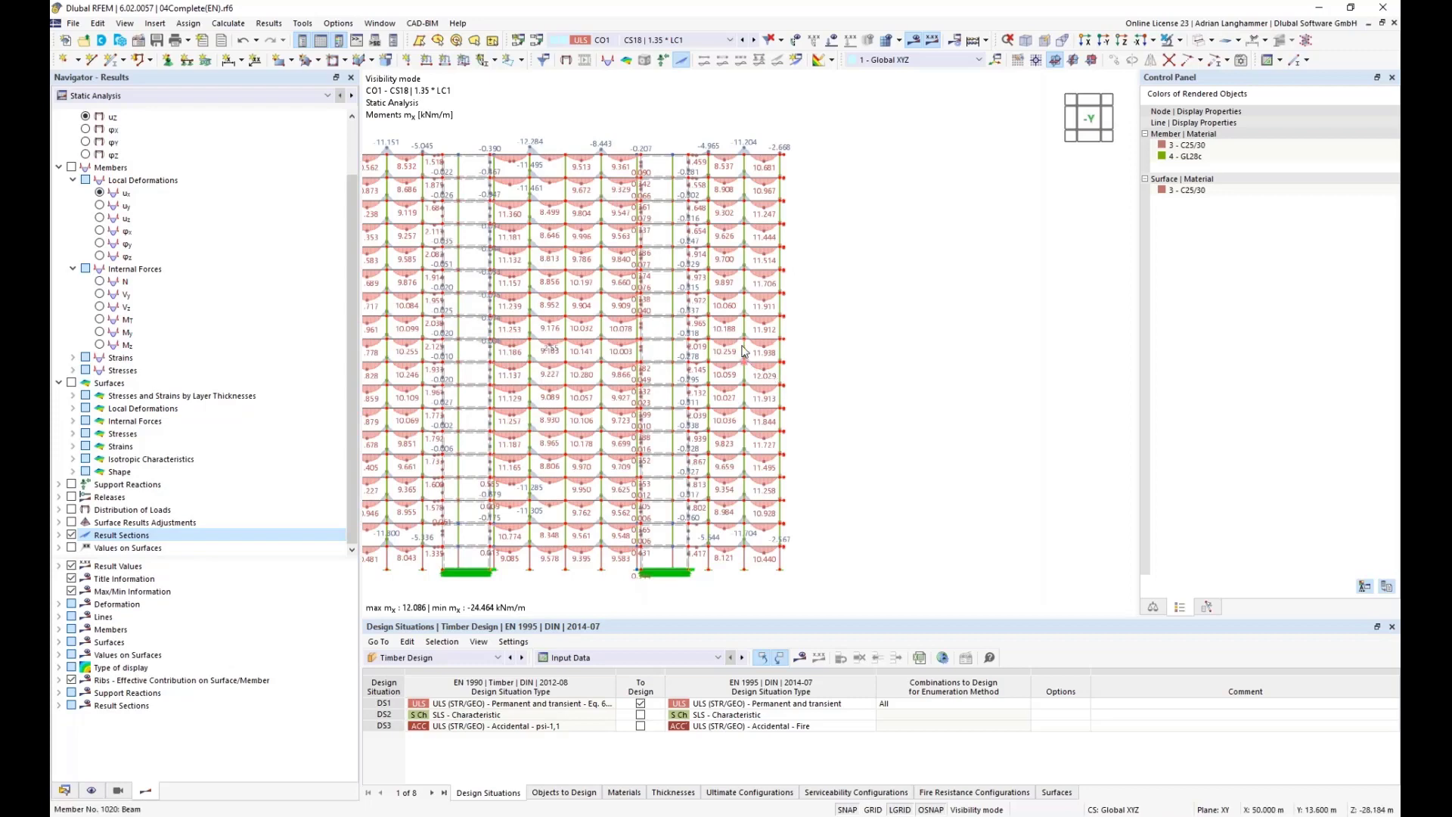
Examine the CO1 moments mx over the floors and compare them with the slide showing results with and without construction stages.
scroll(743, 352, up, 3)
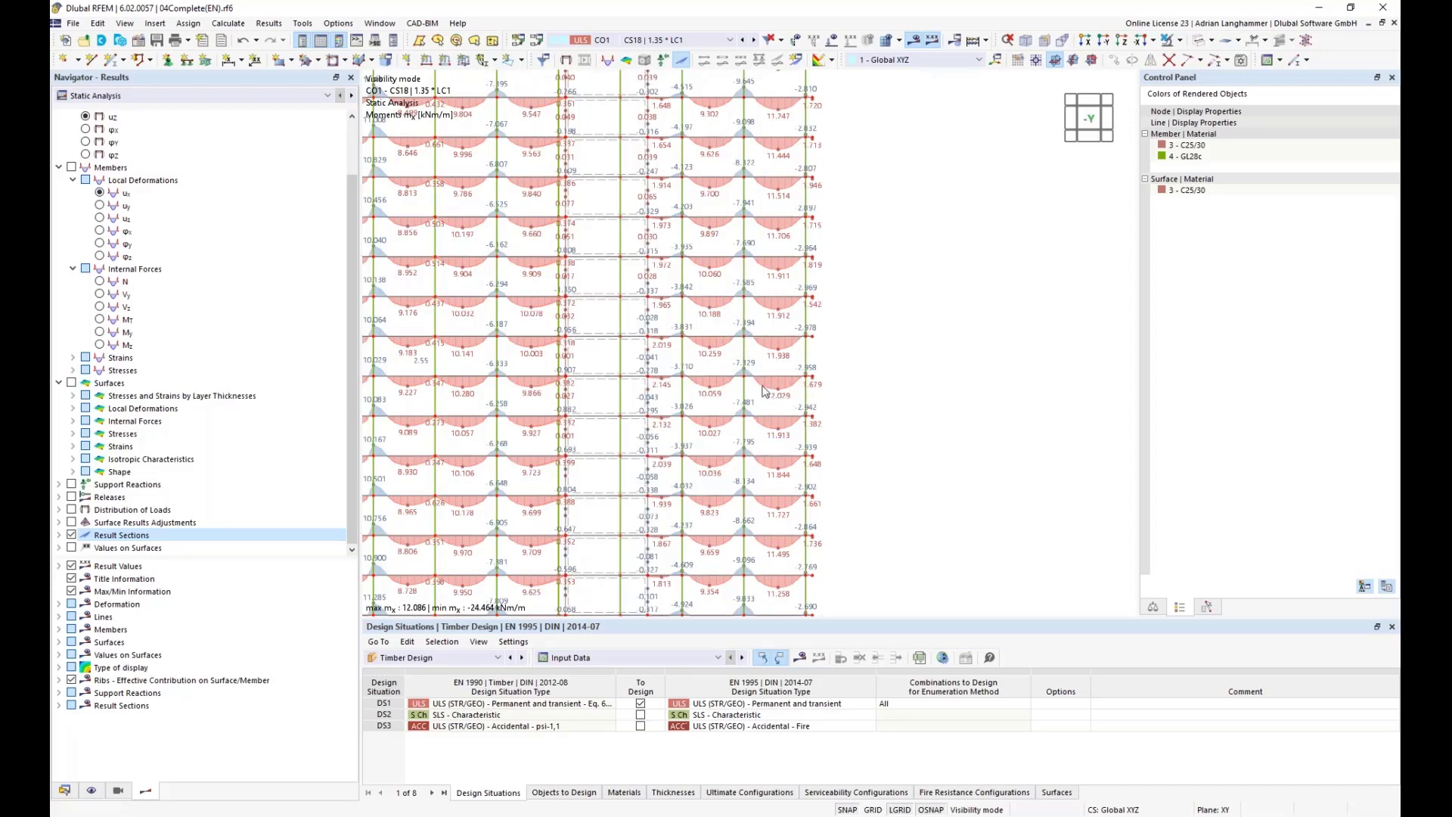
scroll(763, 391, up, 1)
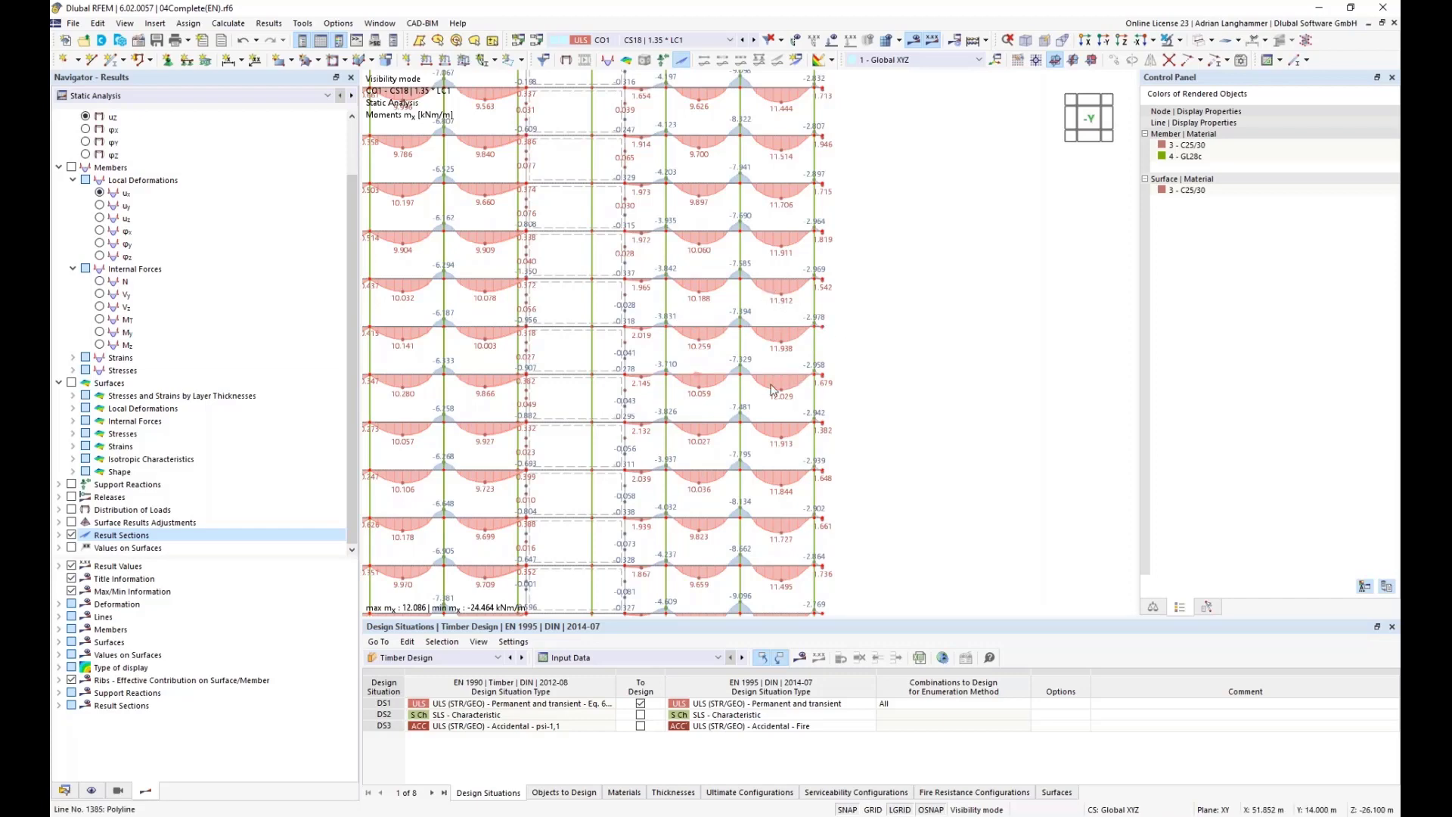
scroll(778, 392, down, 2)
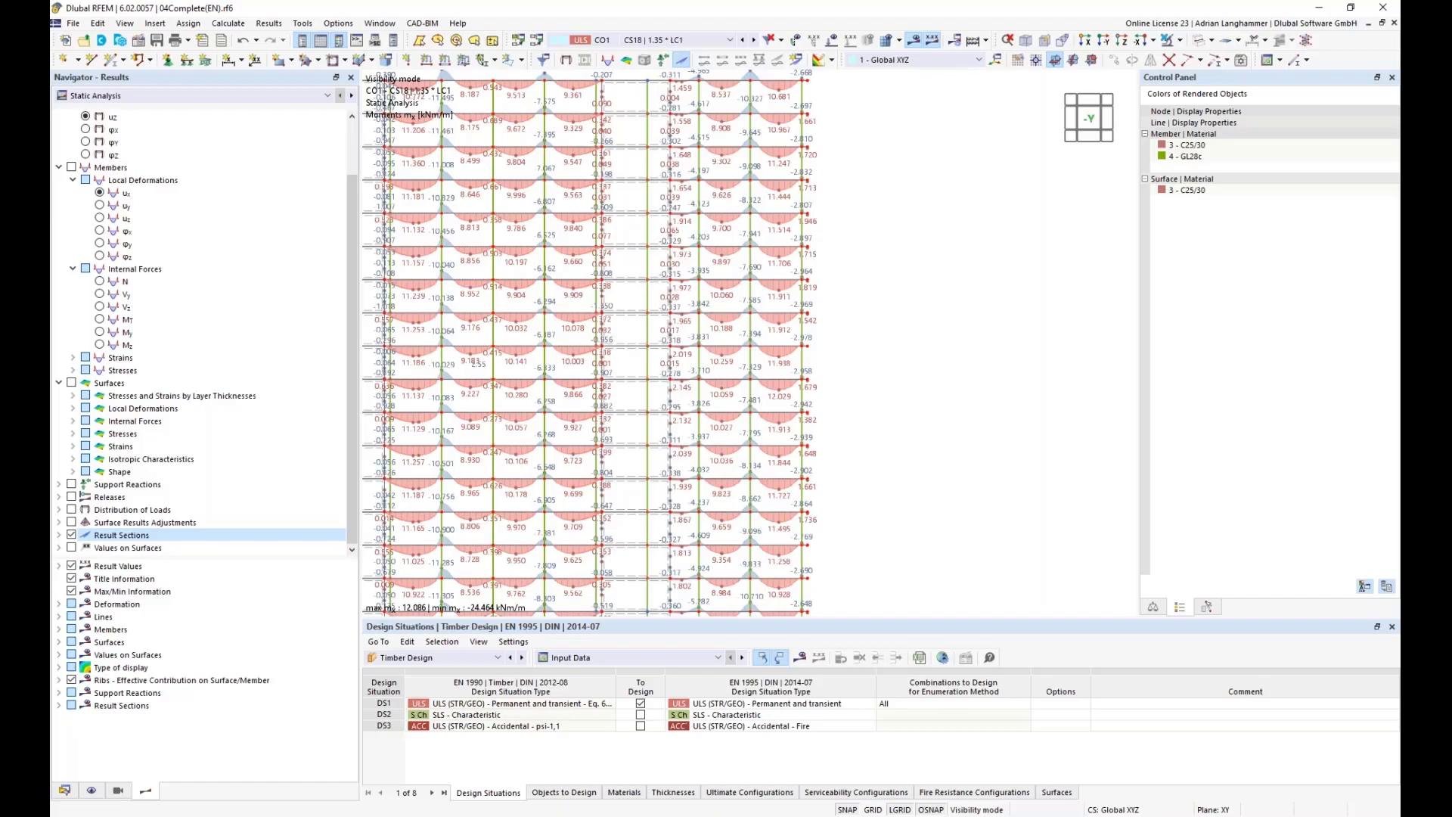
click(448, 770)
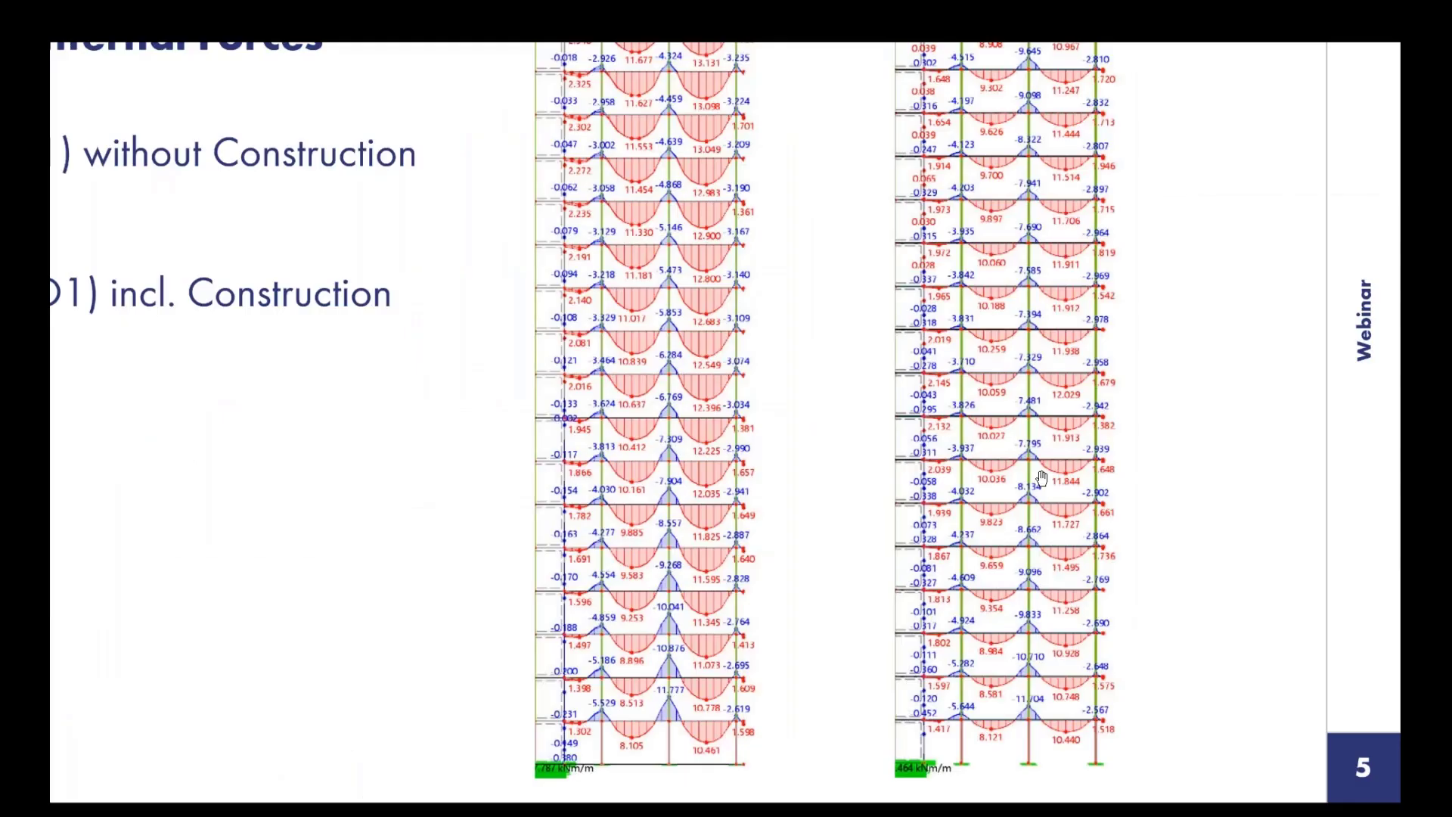
scroll(1042, 478, up, 3)
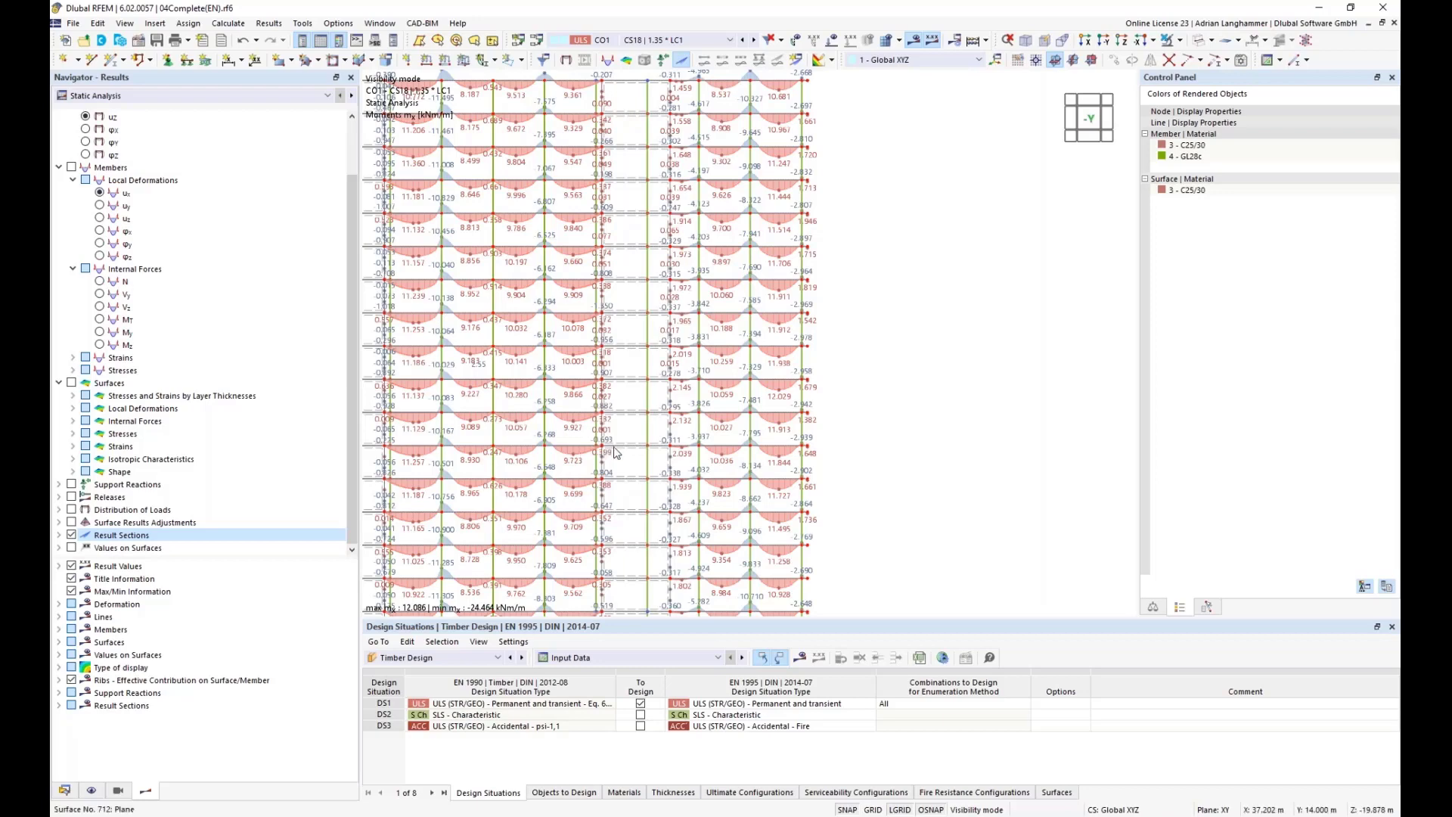
Return to the RFEM model, view the whole building and open printout report 1 from the data navigator.
scroll(762, 425, down, 2)
middle_drag(761, 425, 849, 363)
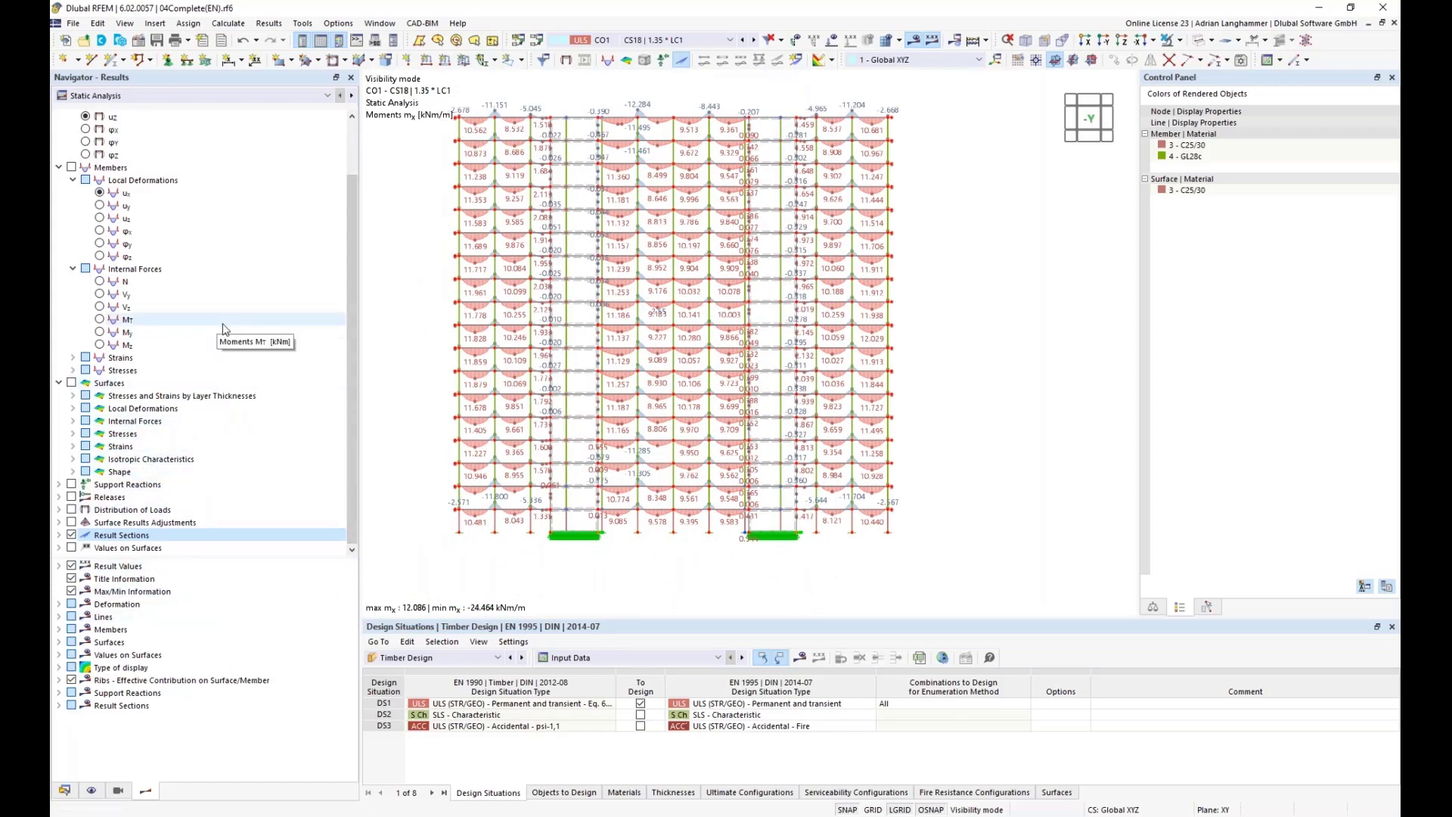
click(64, 790)
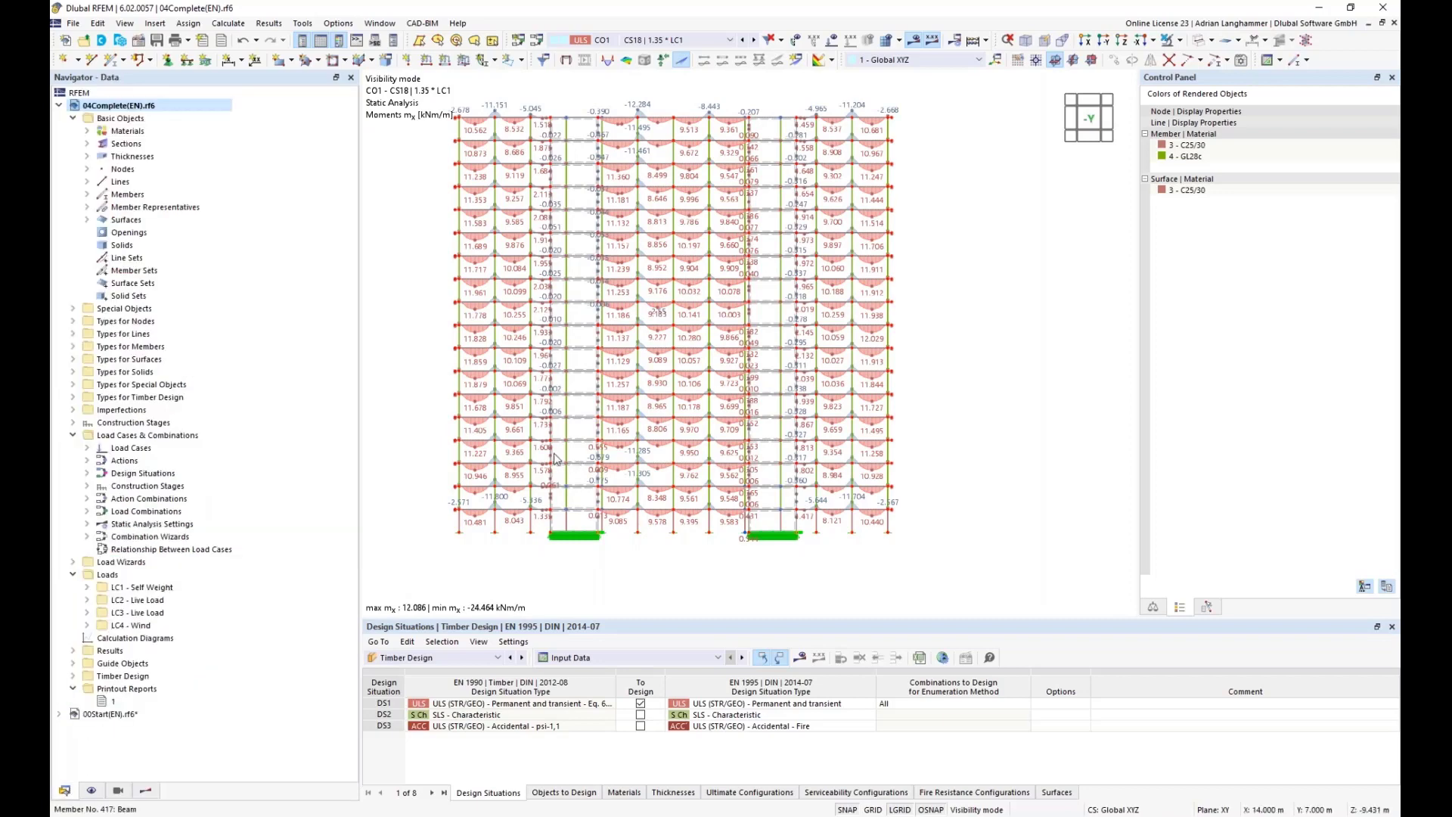
middle_drag(427, 354, 470, 368)
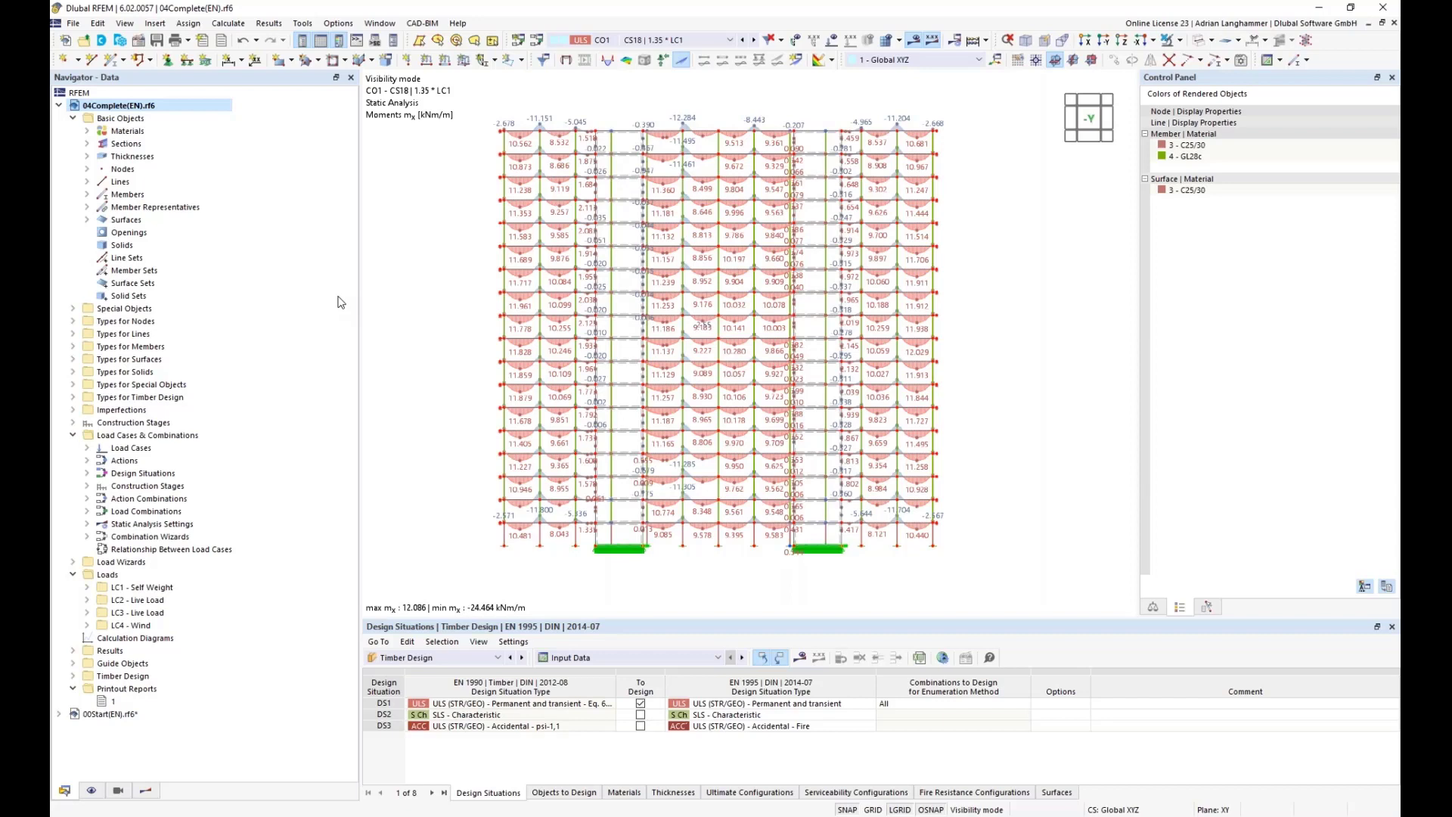
click(113, 702)
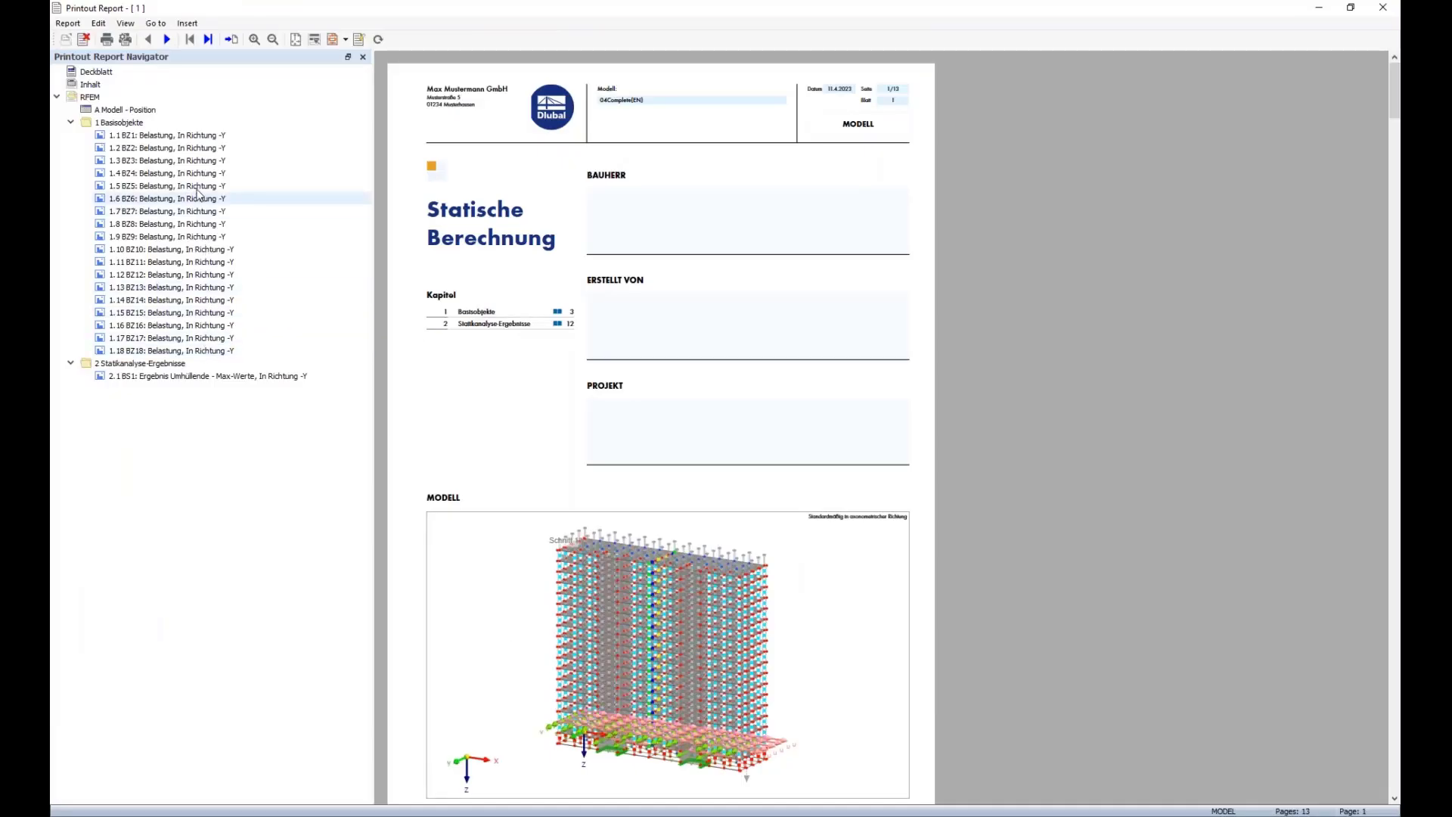
Go through the report's loading graphics in direction -Y from construction stage BZ1 up to BZ18.
click(199, 137)
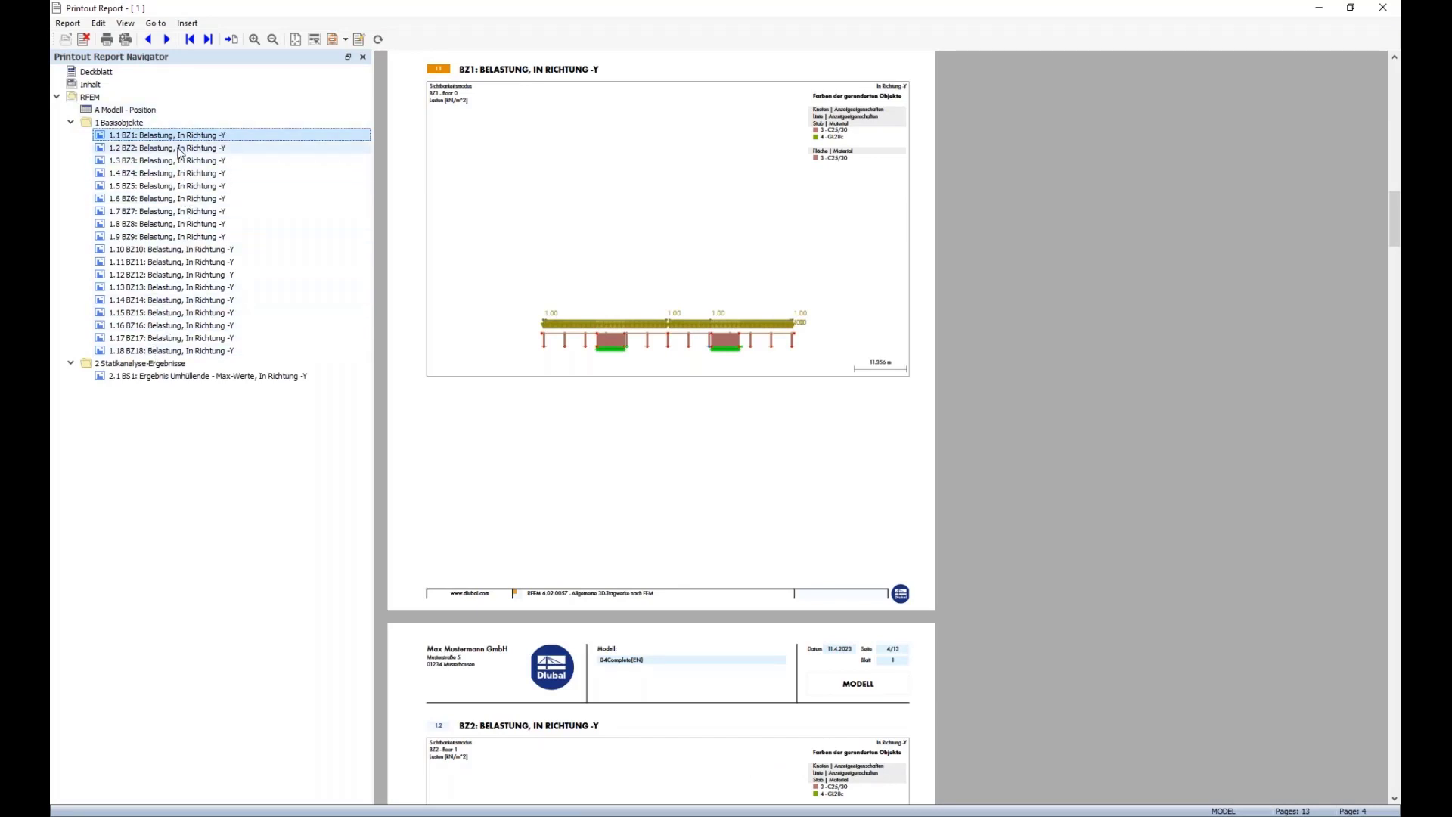
click(165, 149)
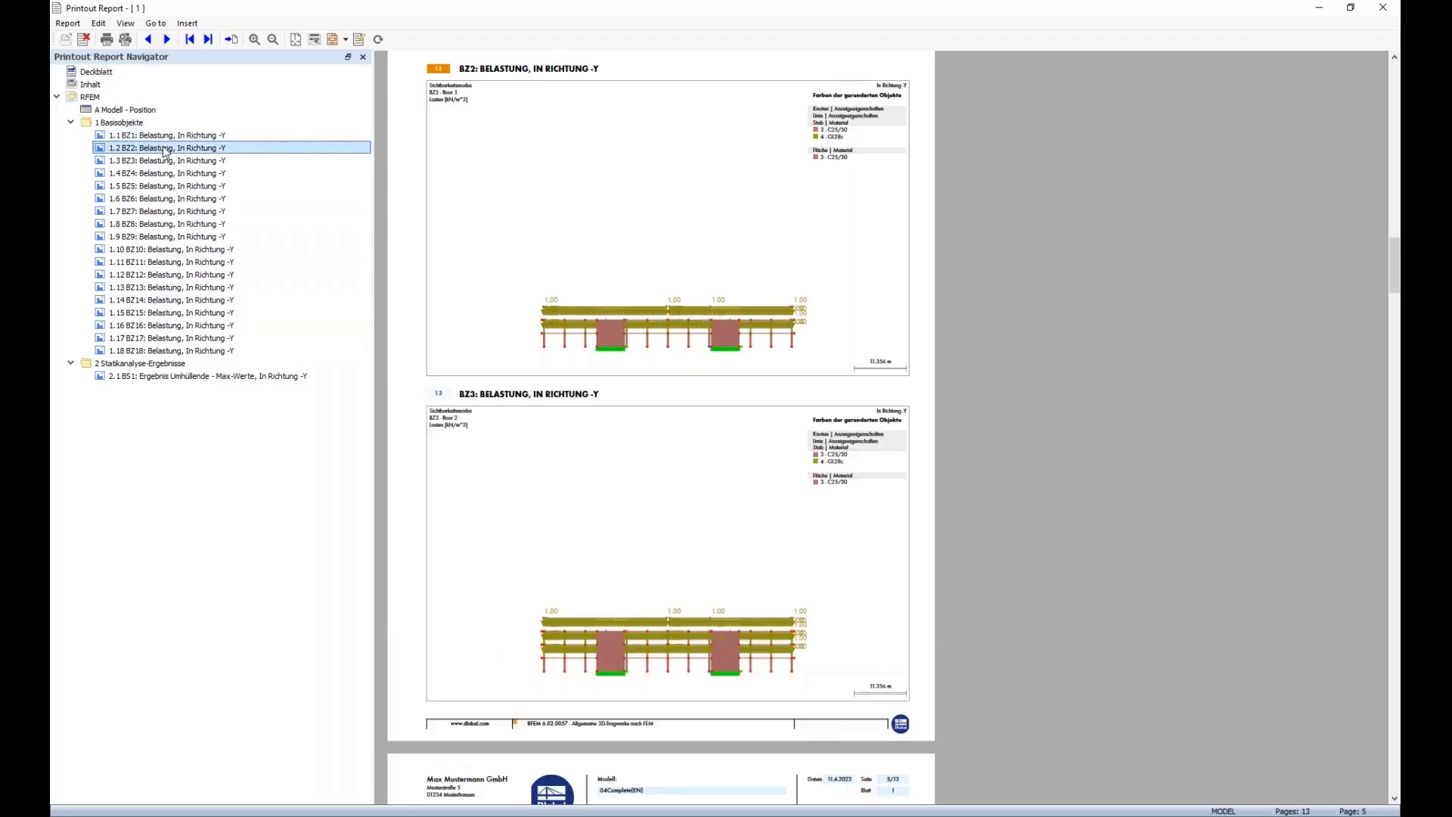
click(166, 161)
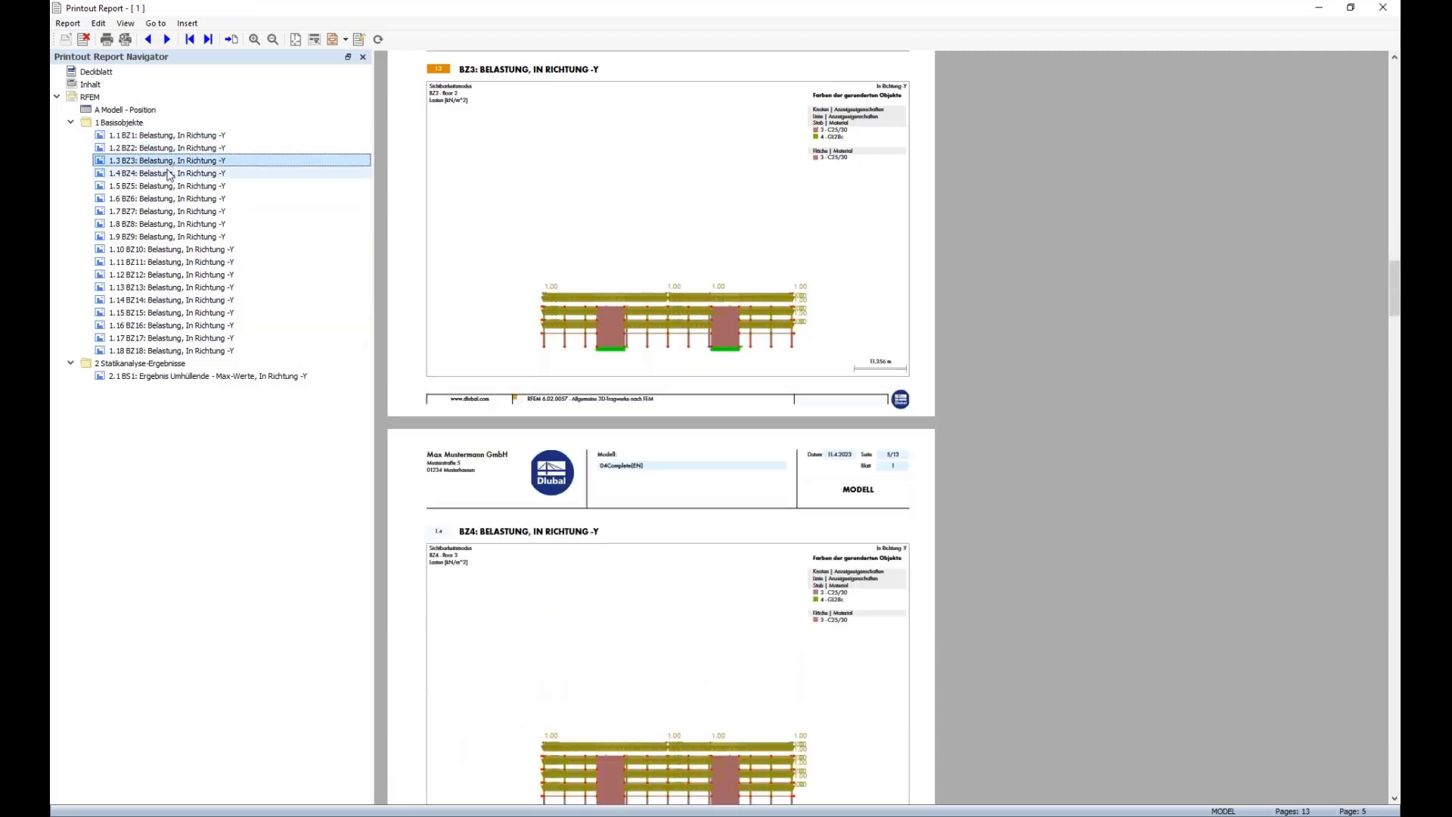
click(168, 174)
click(167, 186)
click(166, 198)
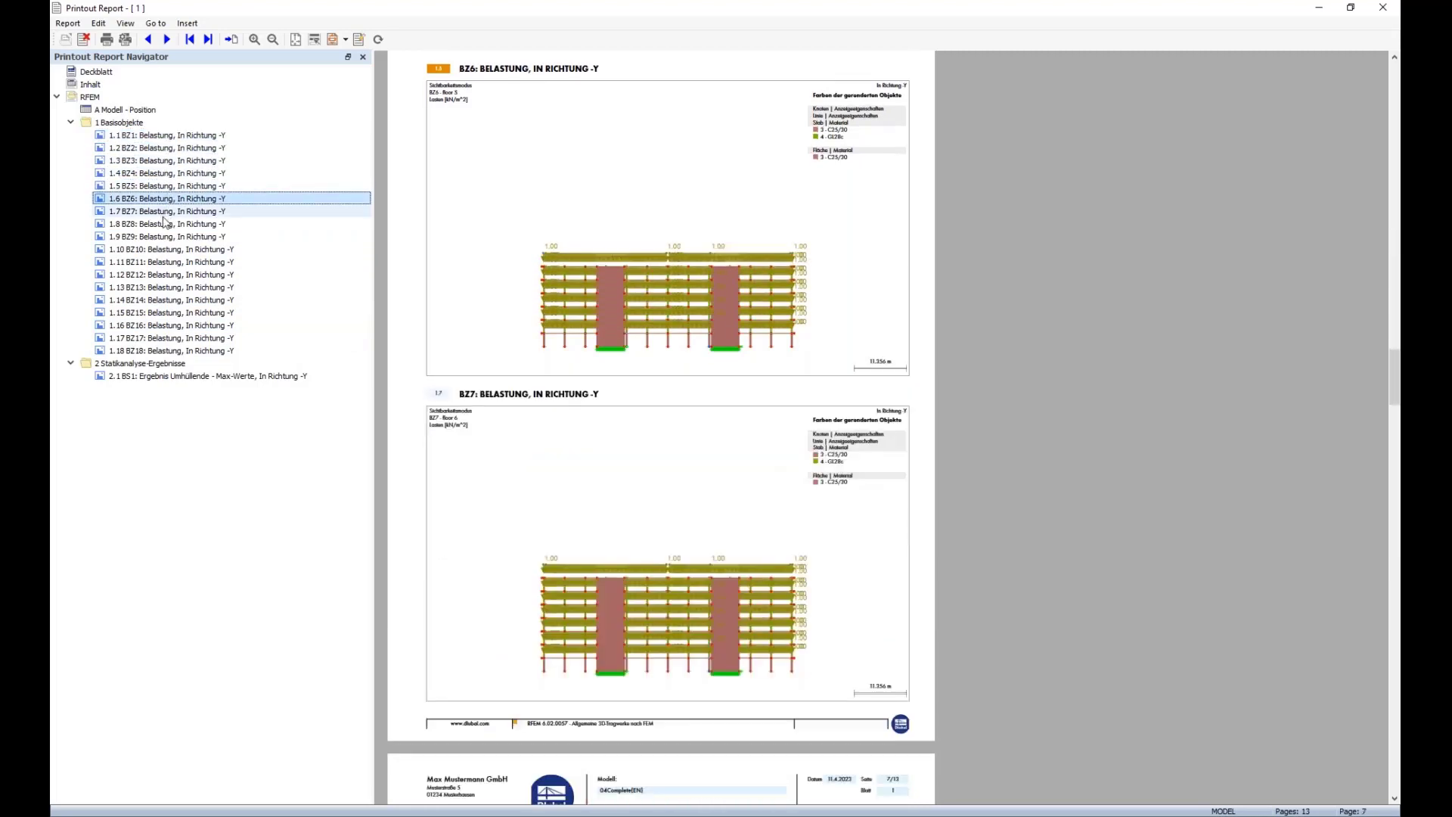
click(163, 214)
click(164, 224)
click(163, 236)
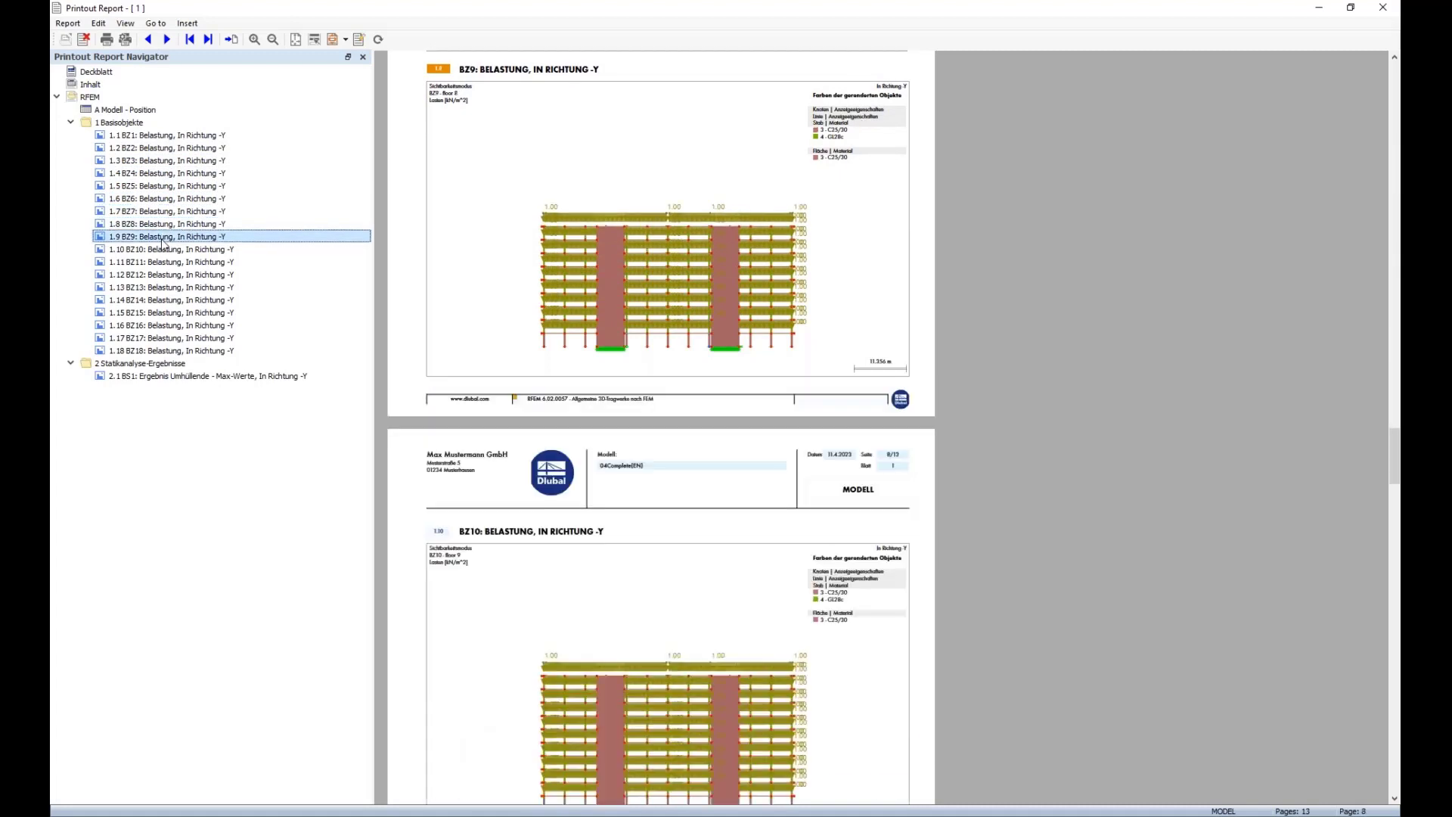
click(160, 250)
click(155, 263)
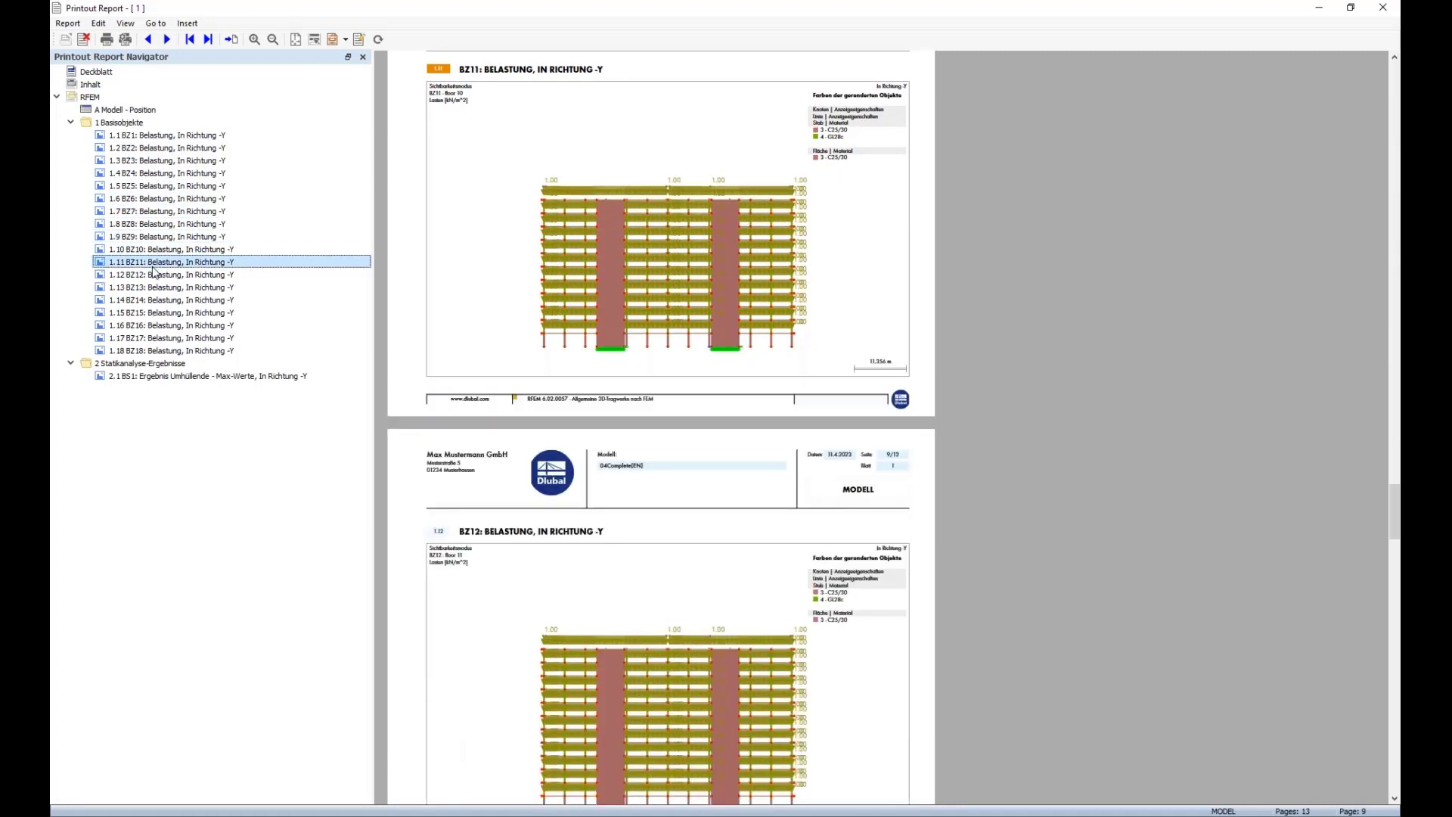
click(154, 274)
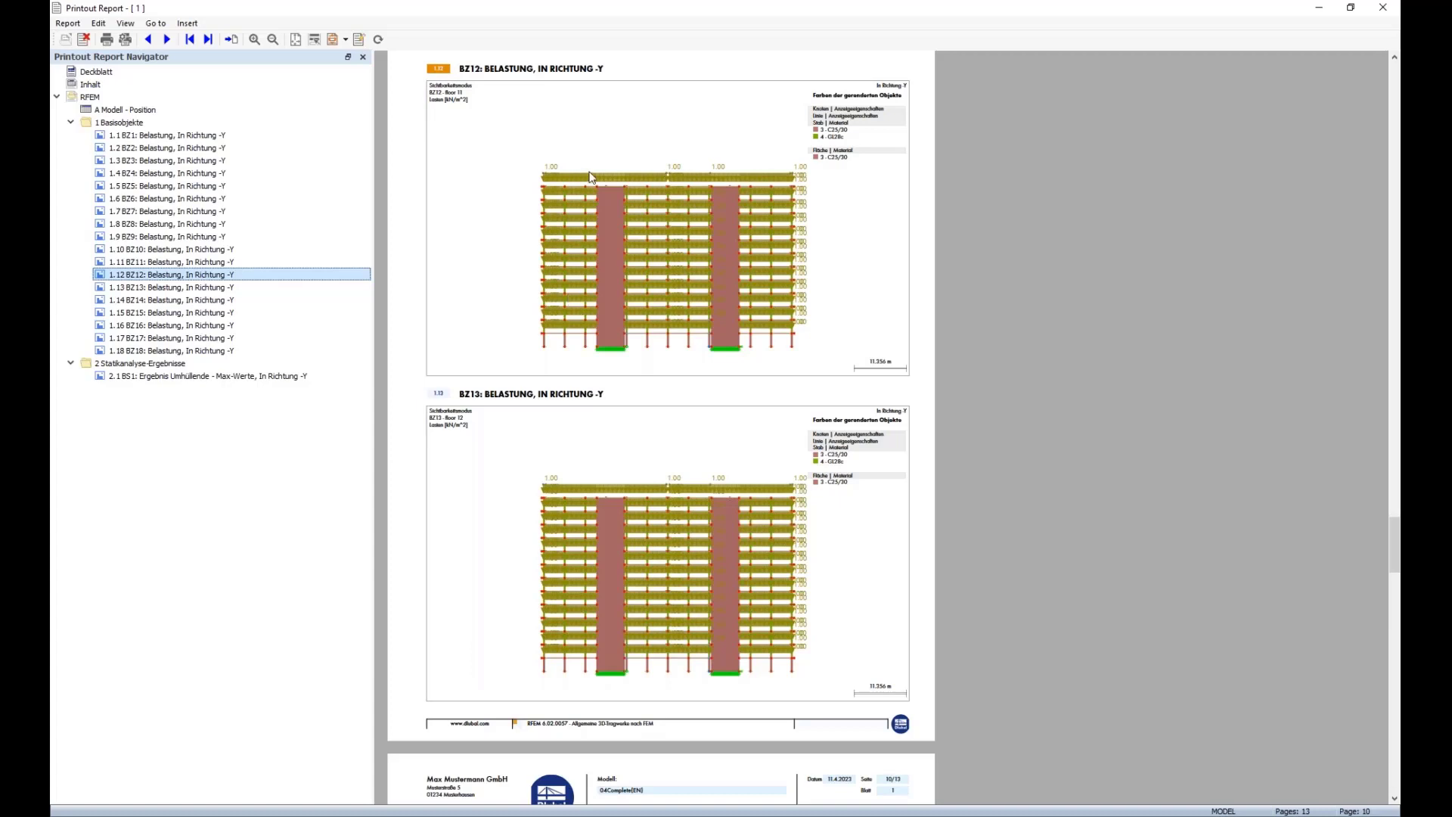
click(162, 293)
click(159, 314)
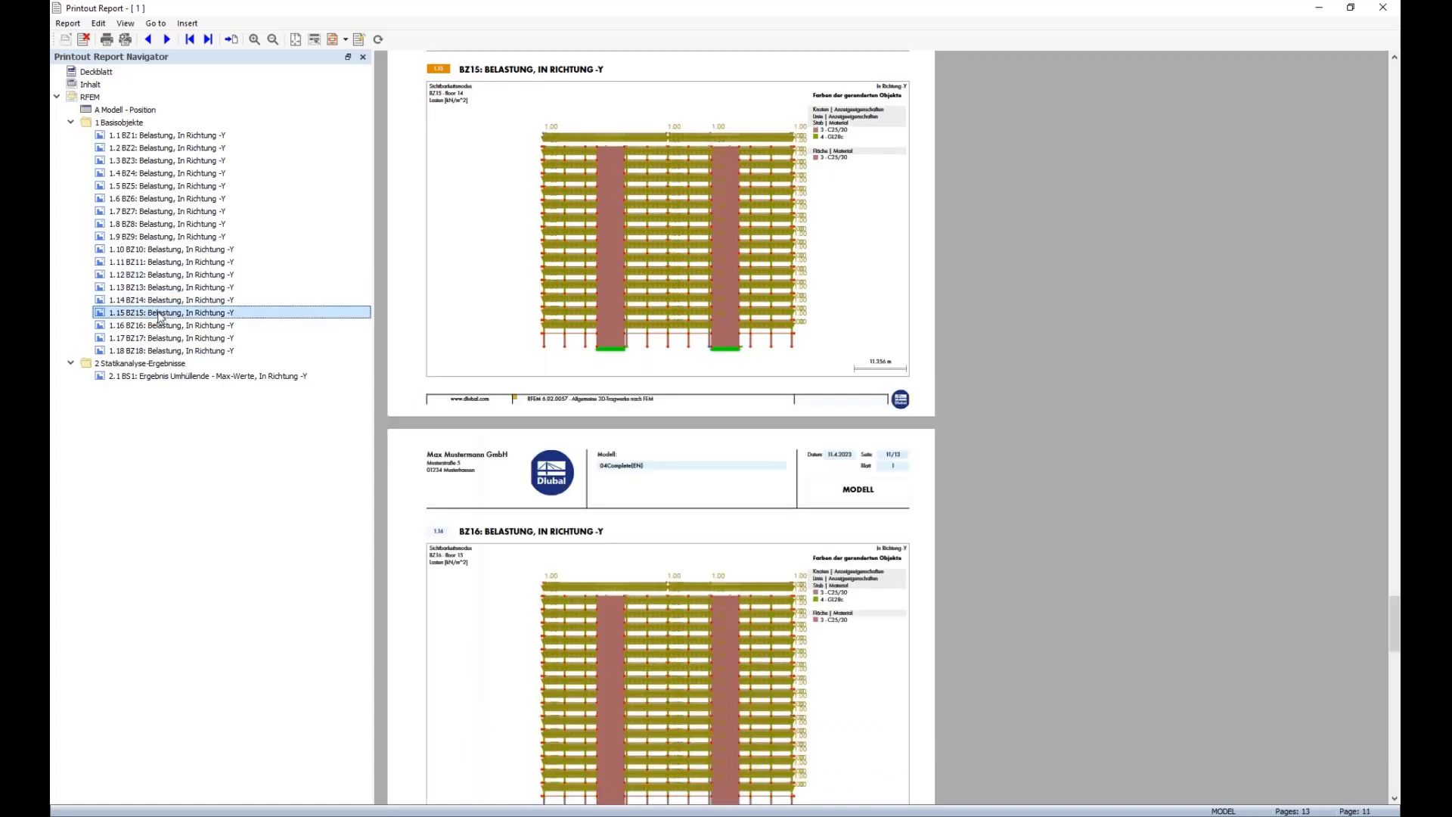
click(152, 351)
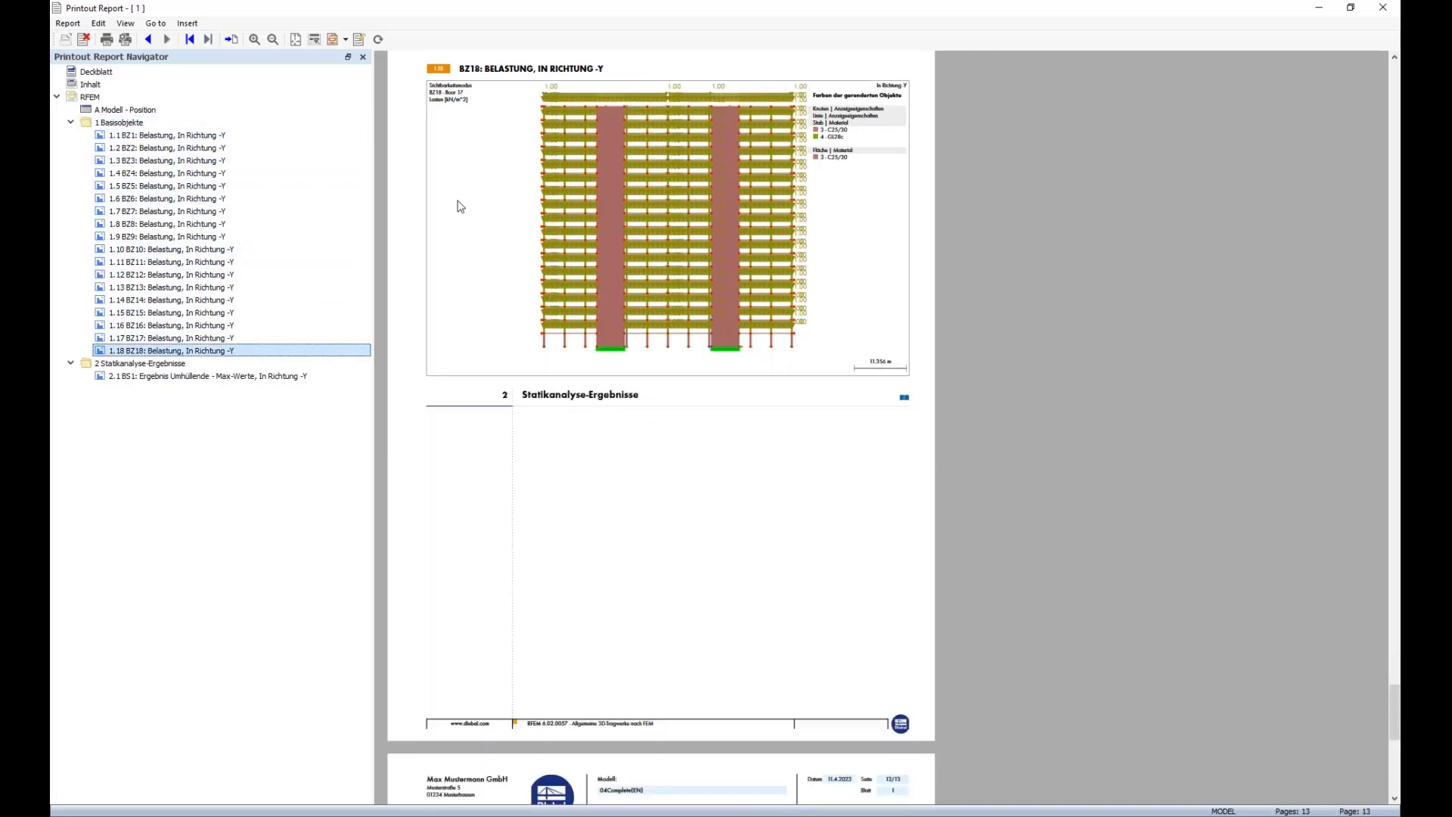
View the BS1 result envelope graphic with maximum moments mx in the report and close the report.
click(177, 377)
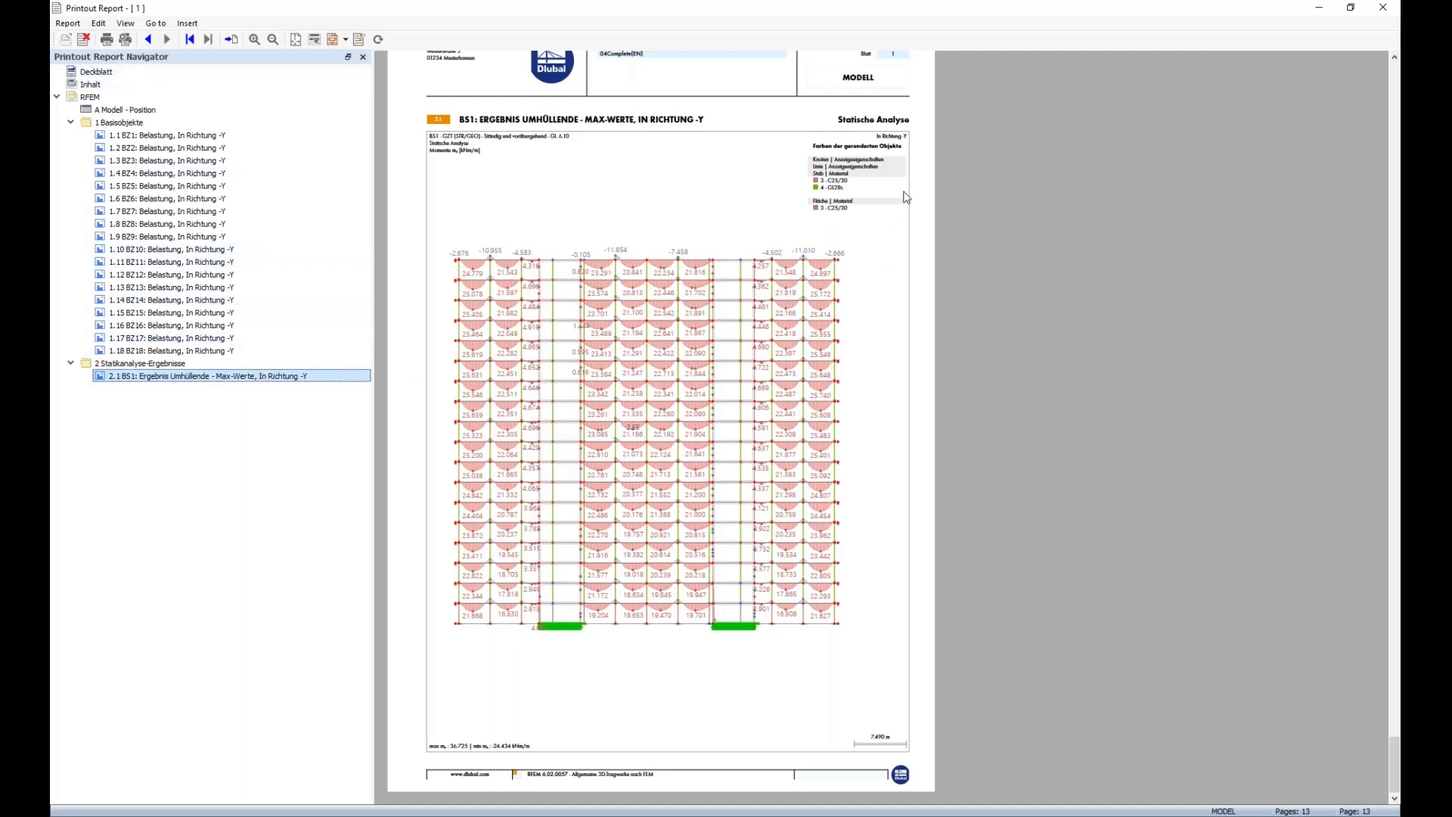
click(1383, 6)
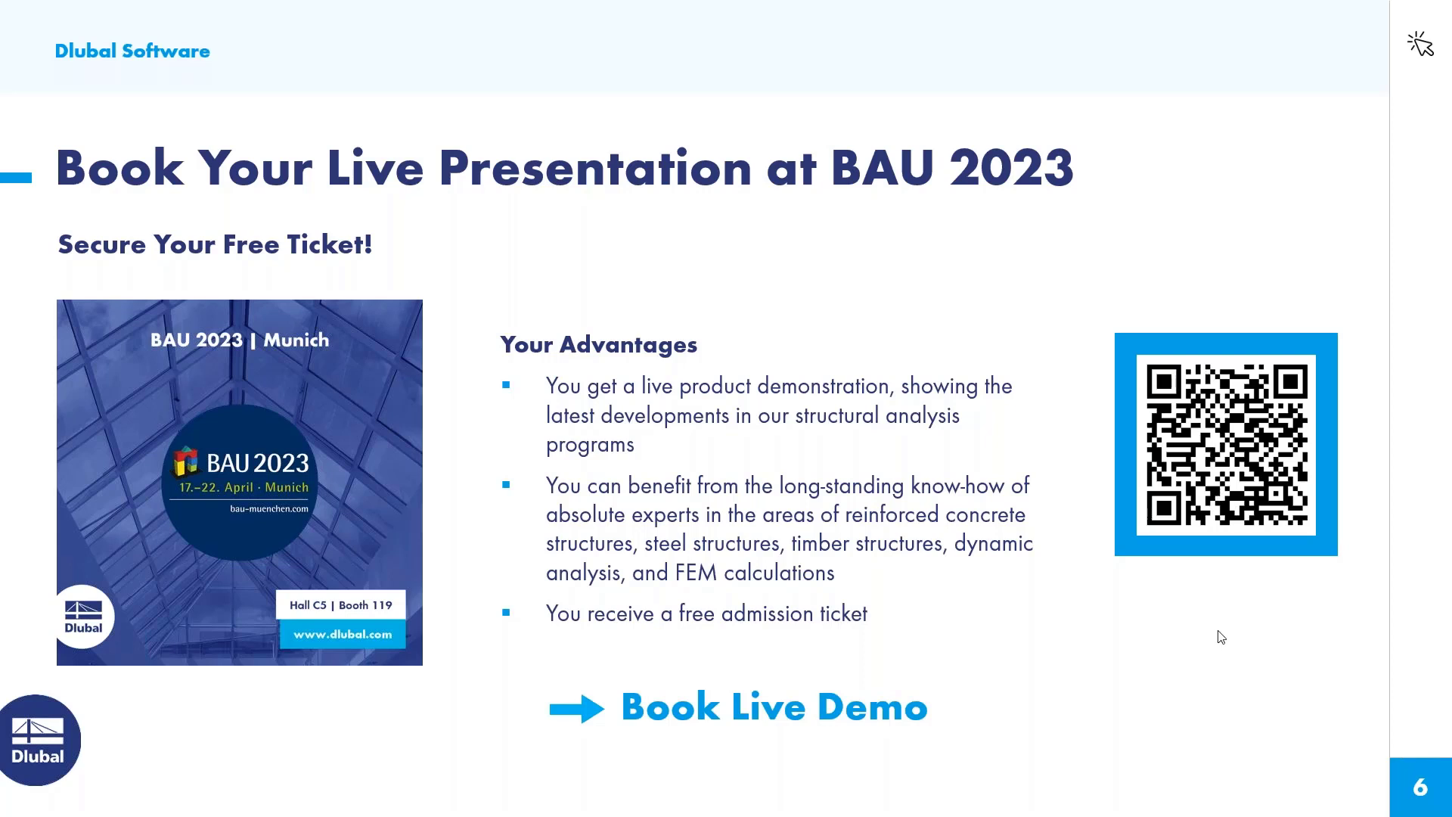
Switch to the Dlubal website in the browser, open its Webinars page and view the list of webinars.
click(1300, 630)
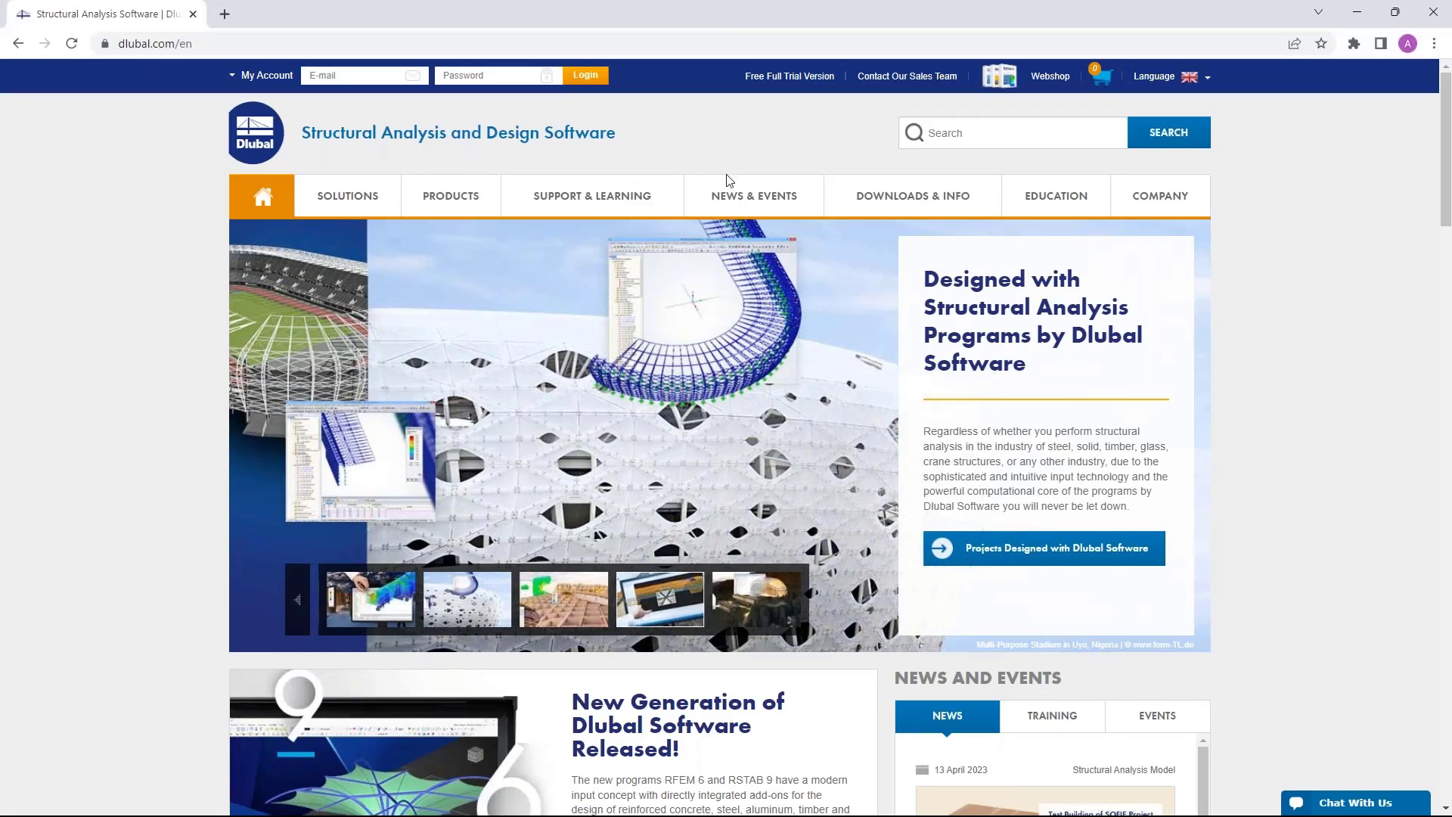
mouse_move(756, 198)
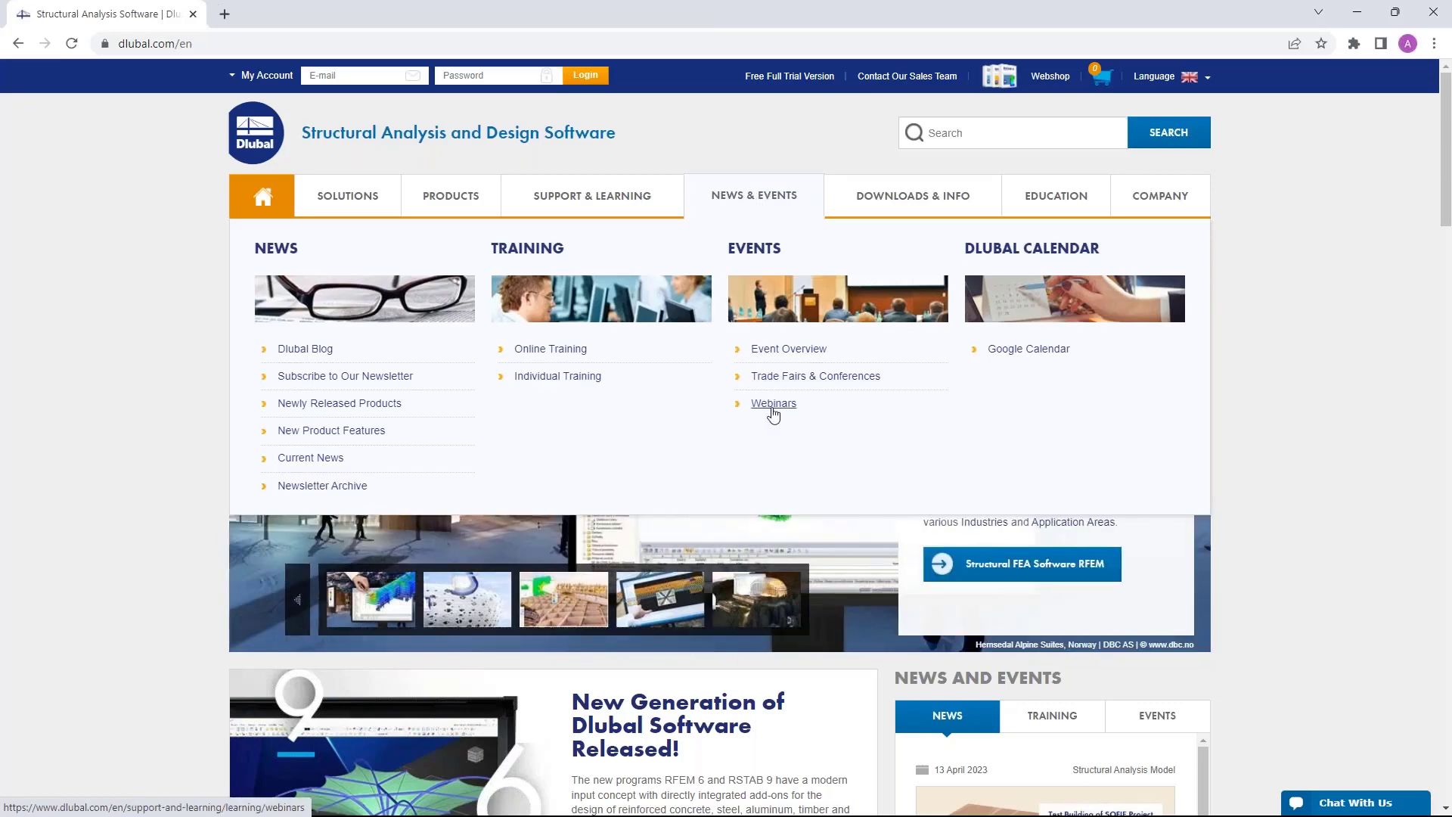
click(772, 405)
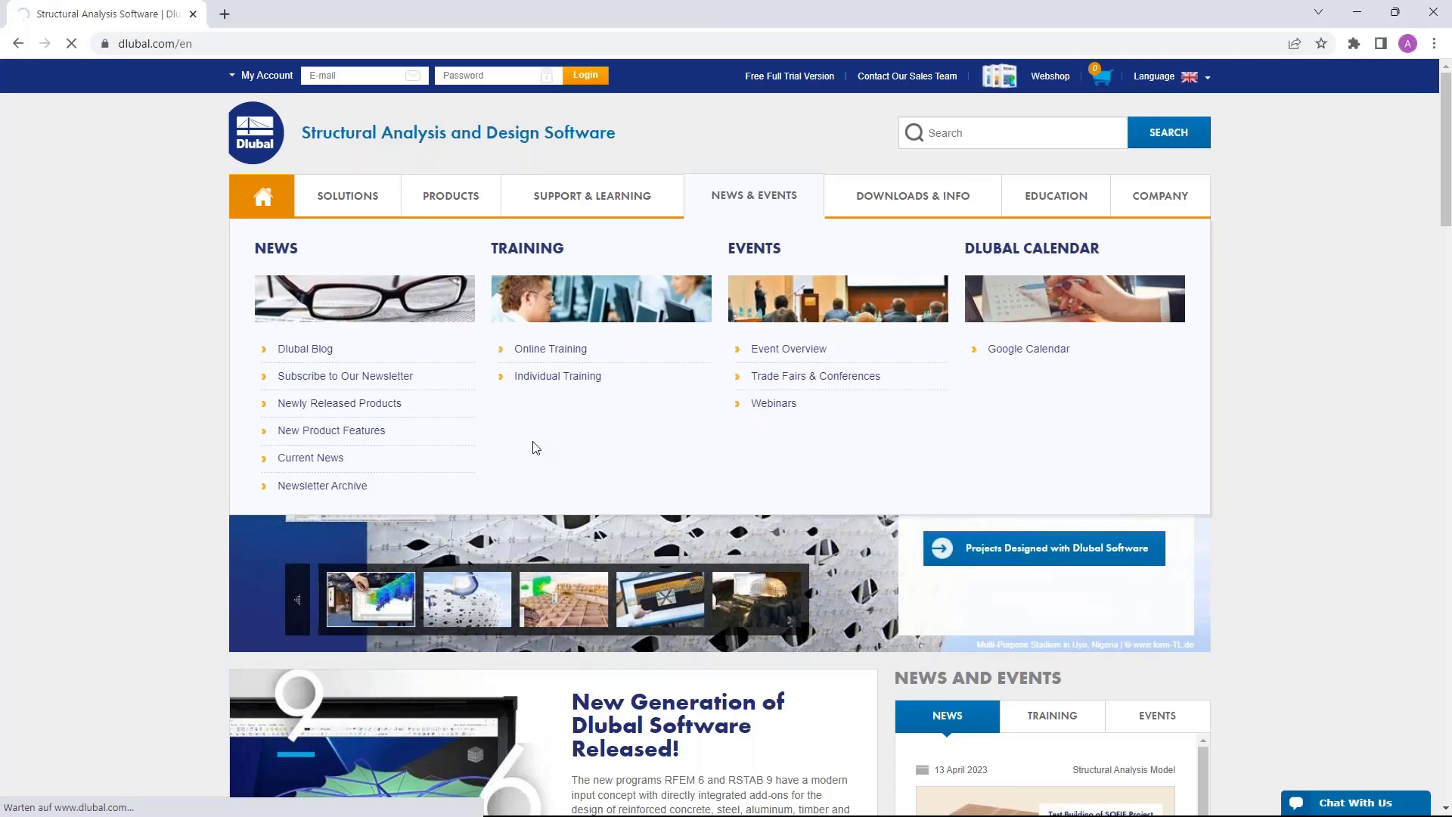
scroll(835, 397, down, 7)
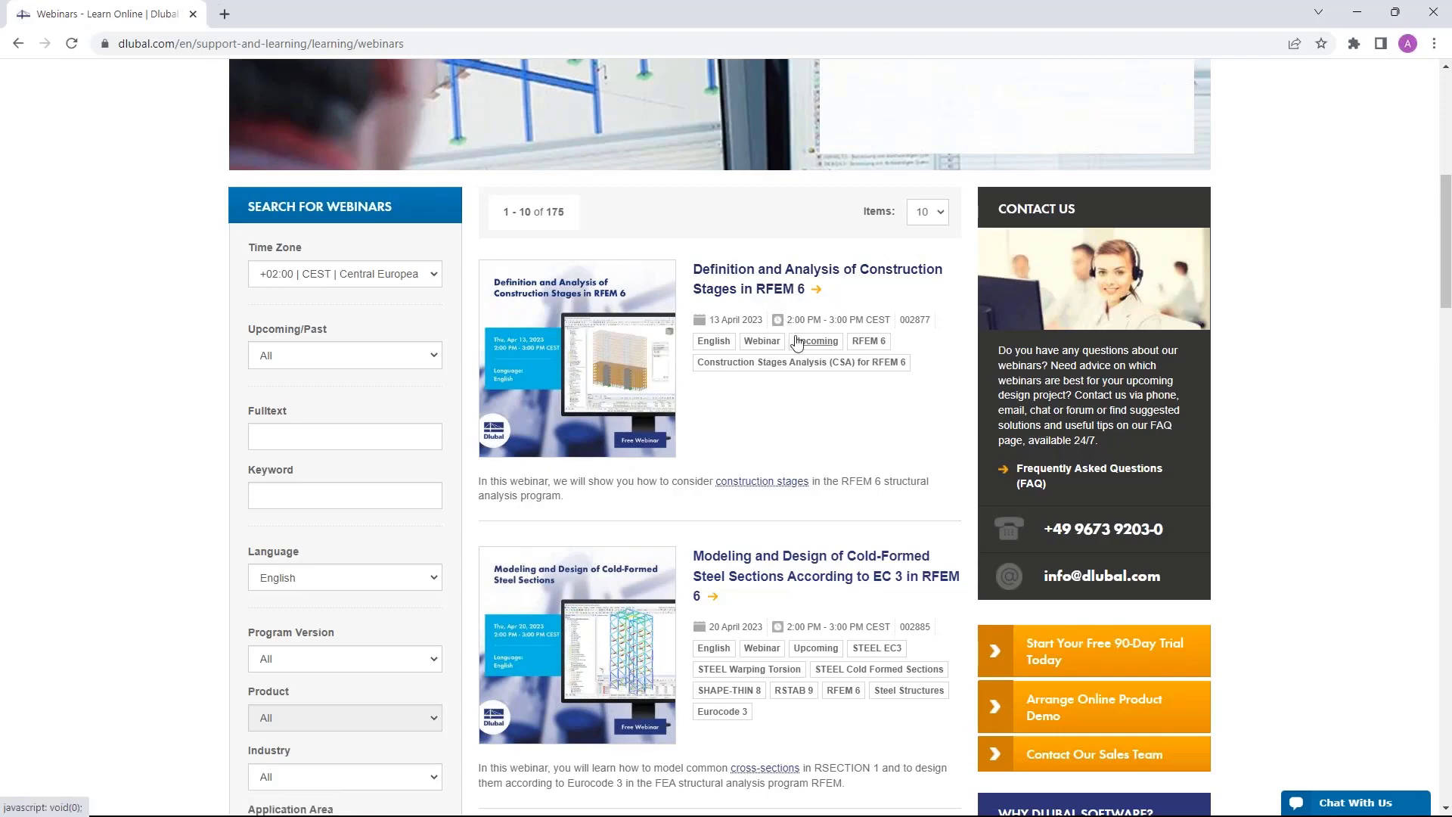
Look through the upcoming webinars and open the page for "Definition and Analysis of Construction Stages in RFEM 6".
scroll(797, 342, down, 3)
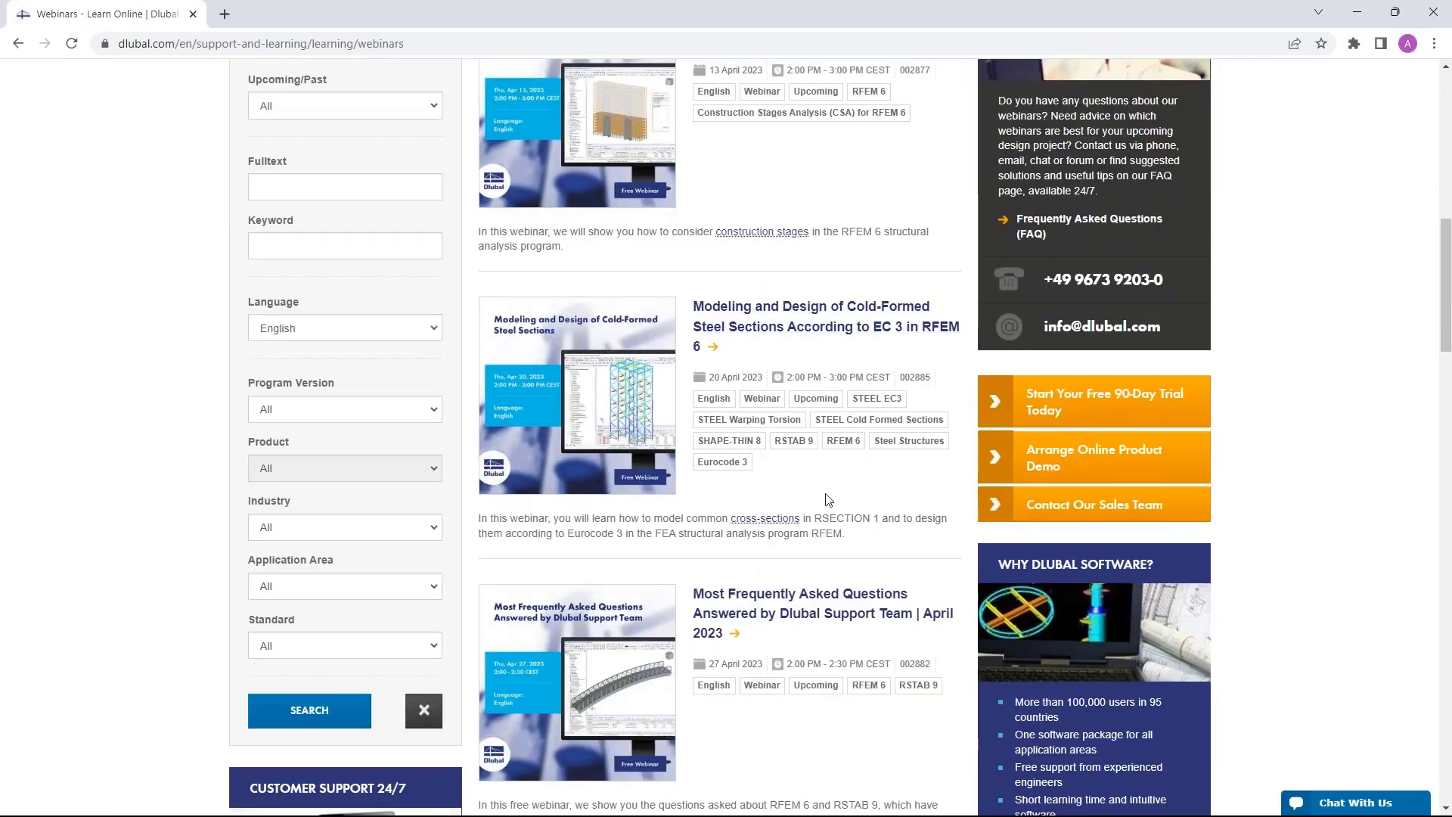
scroll(828, 500, down, 4)
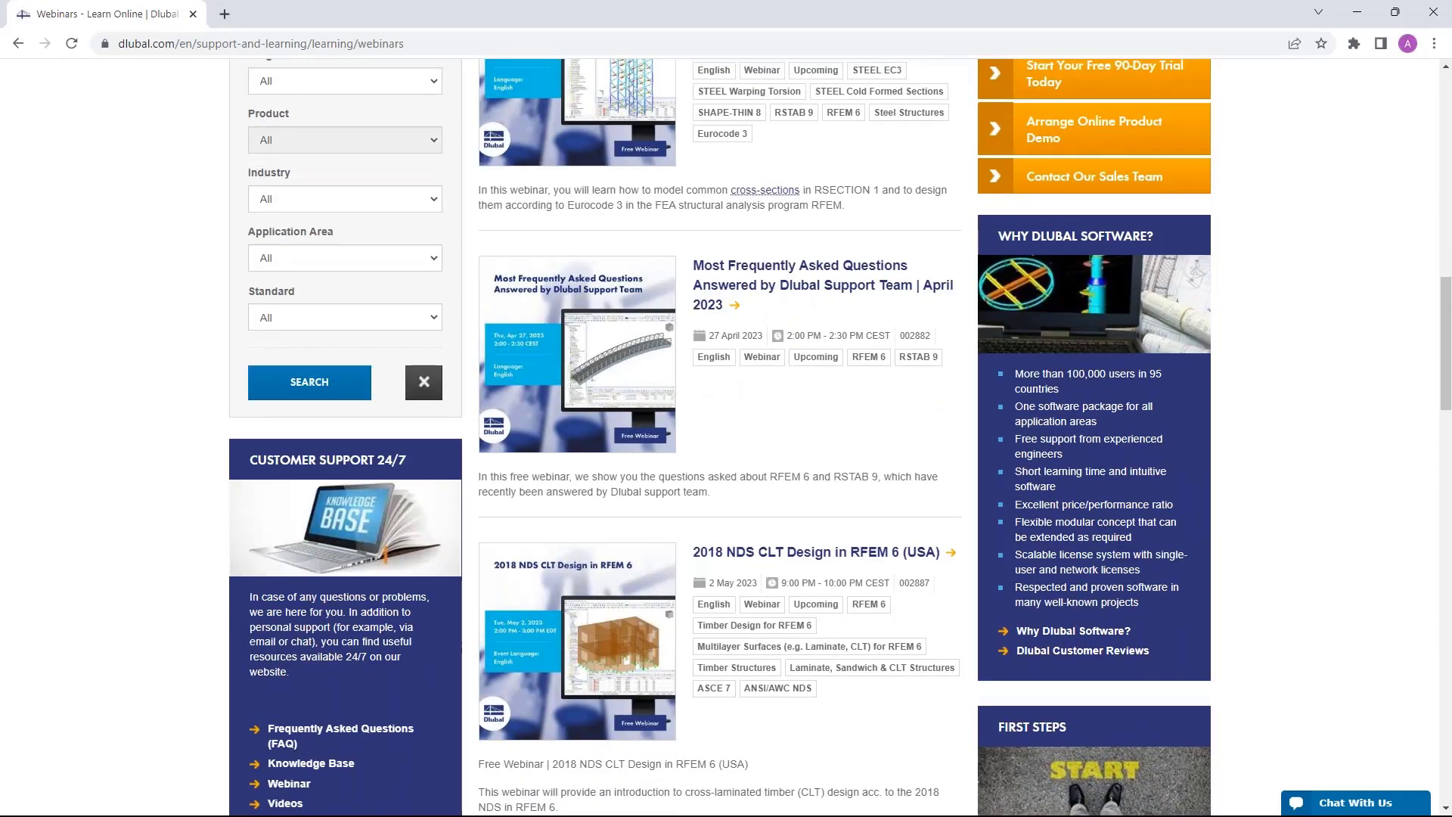
scroll(726, 442, up, 9)
click(726, 443)
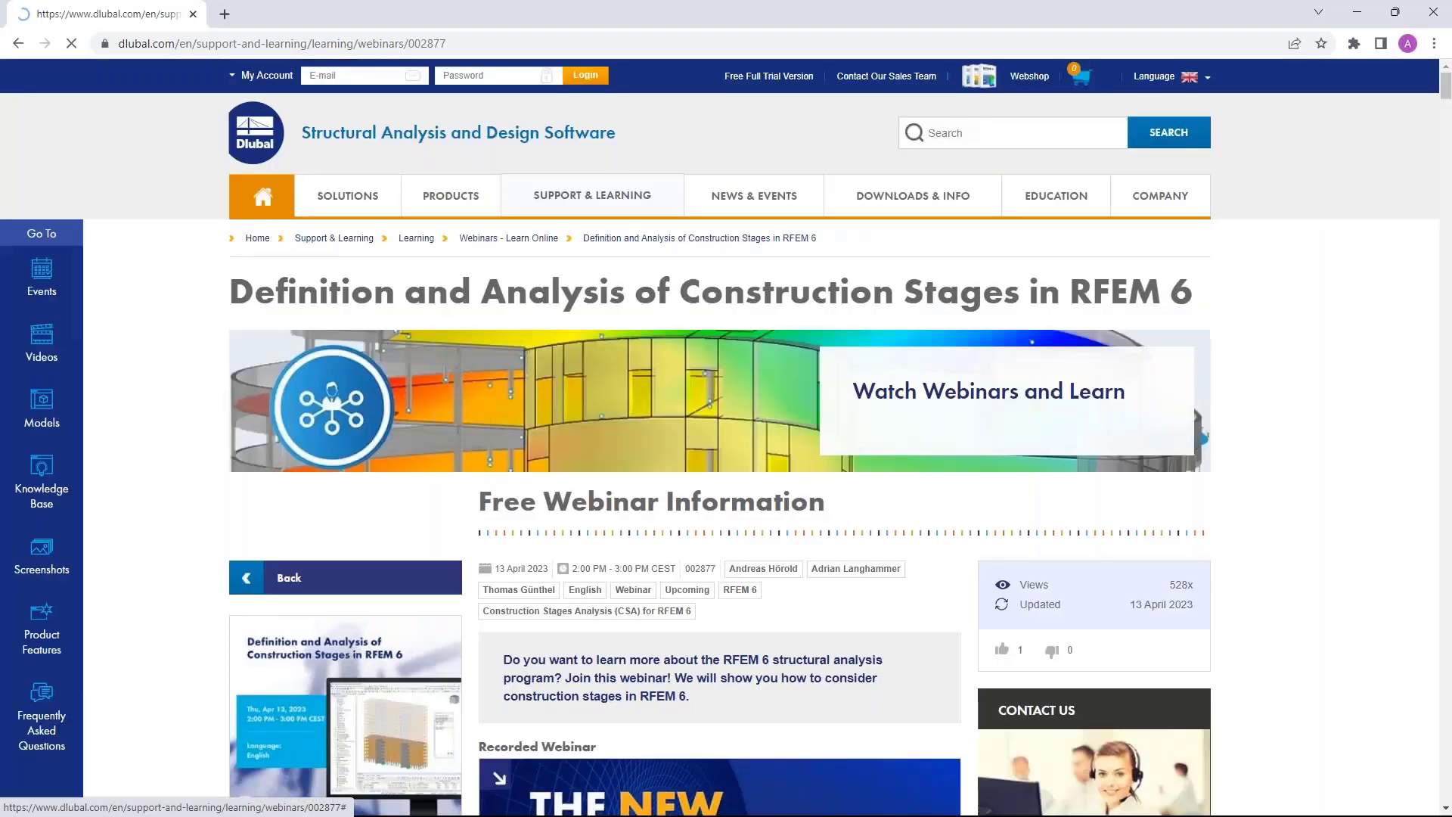
Review the webinar page's recording, presentation slides, links, recommended events, videos and models to download, and return to the page's beginning.
scroll(726, 443, down, 4)
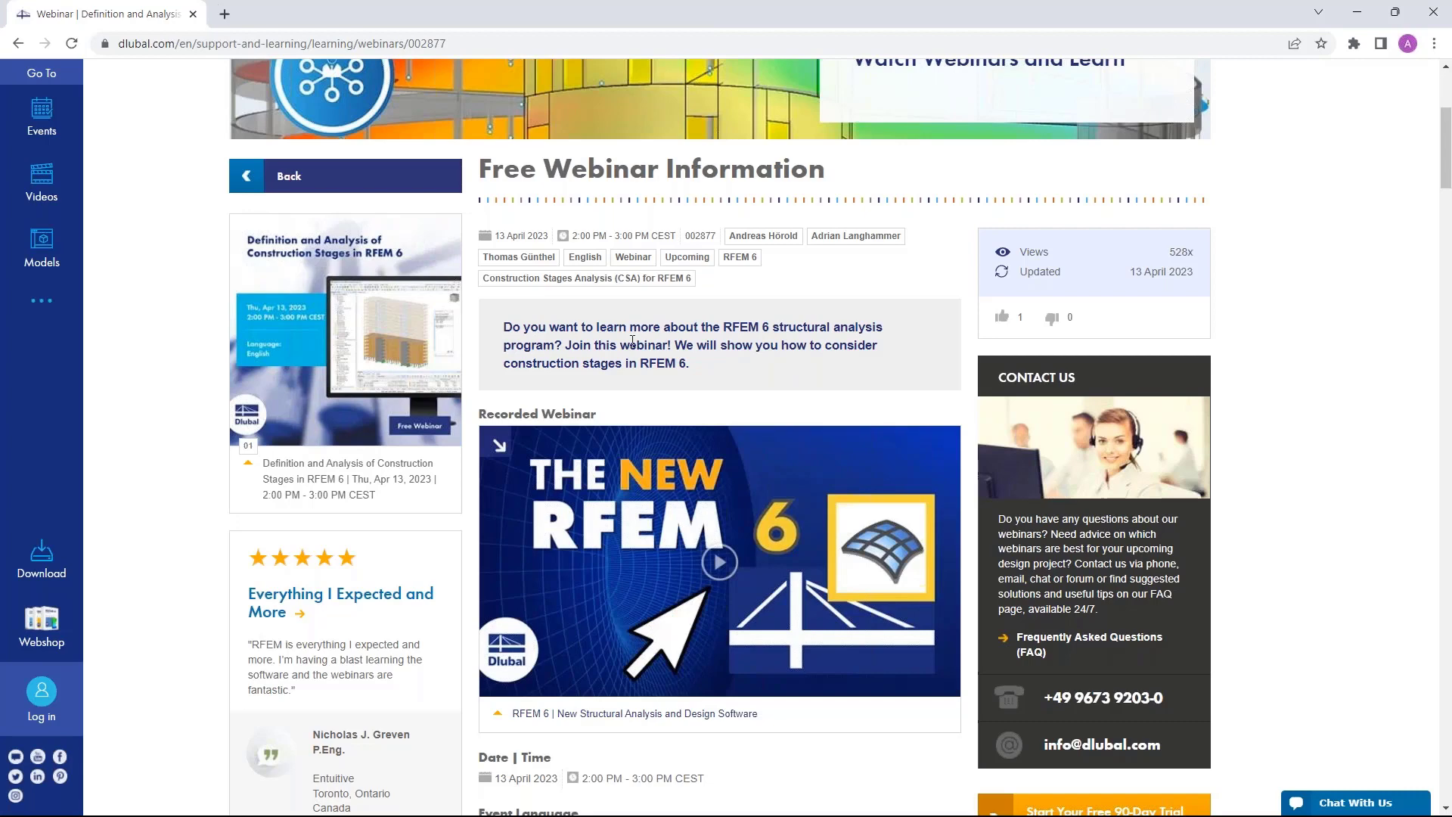
scroll(632, 341, down, 1)
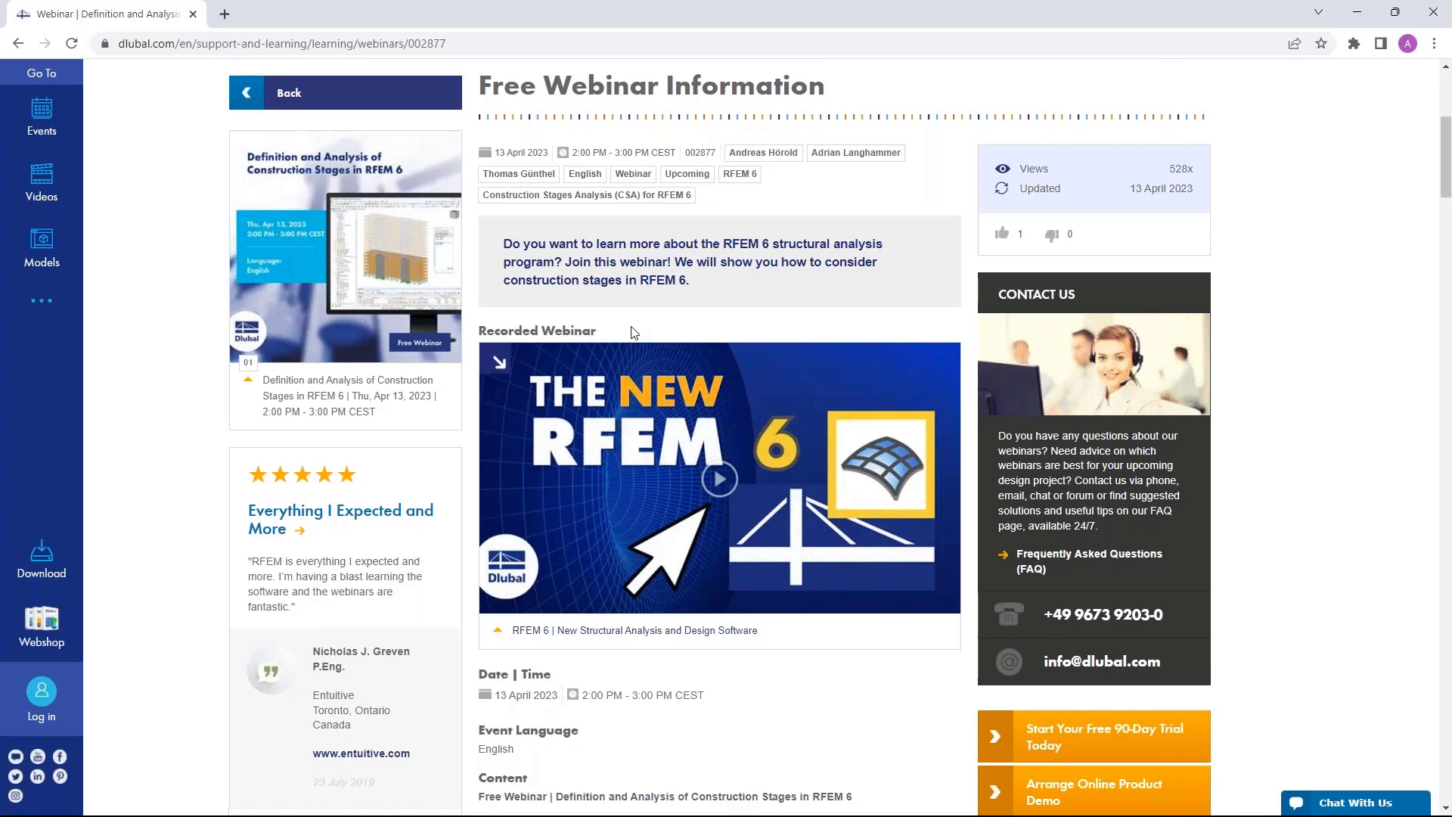
scroll(732, 387, down, 1)
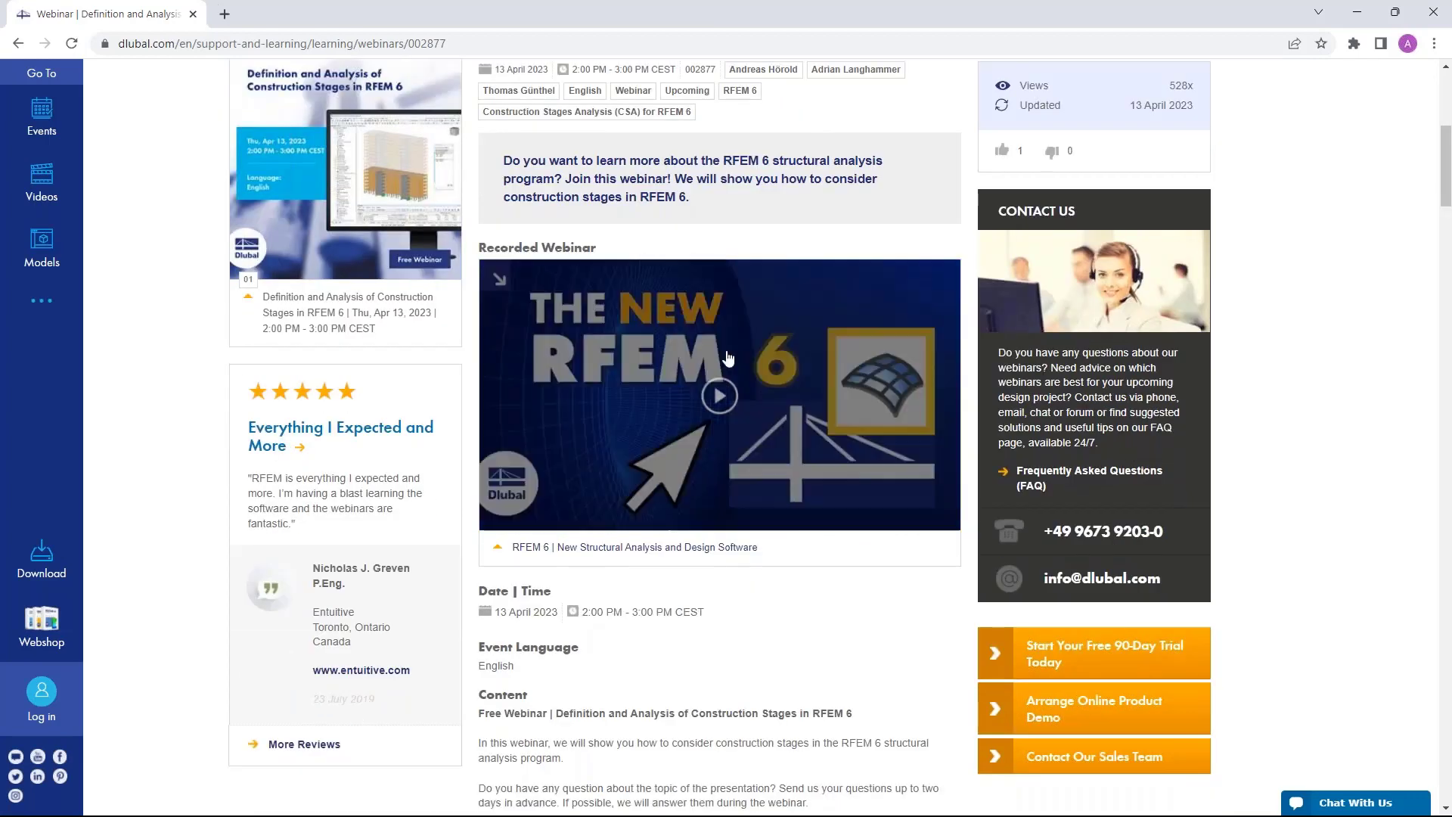
scroll(731, 387, down, 14)
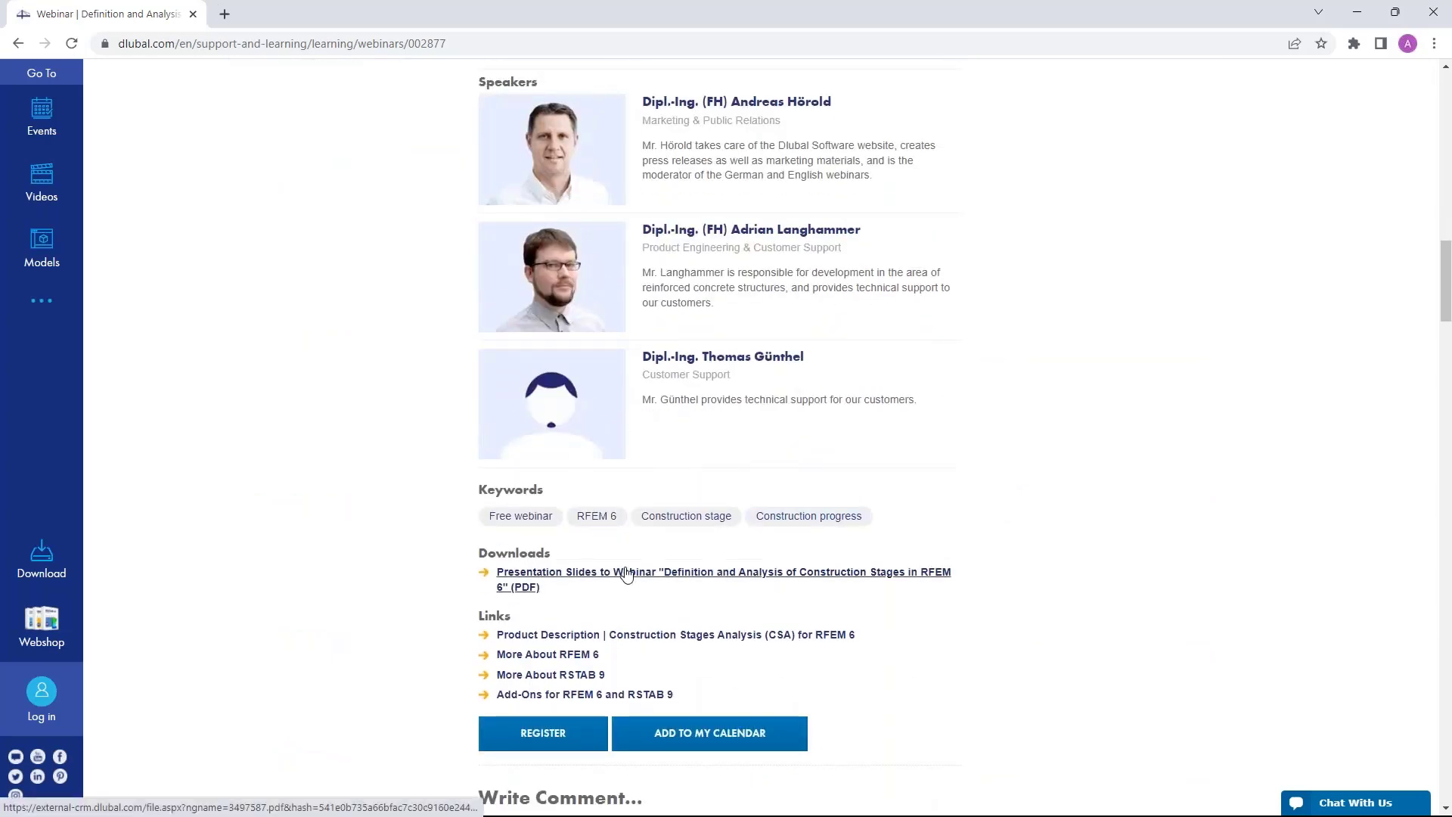
scroll(626, 575, down, 1)
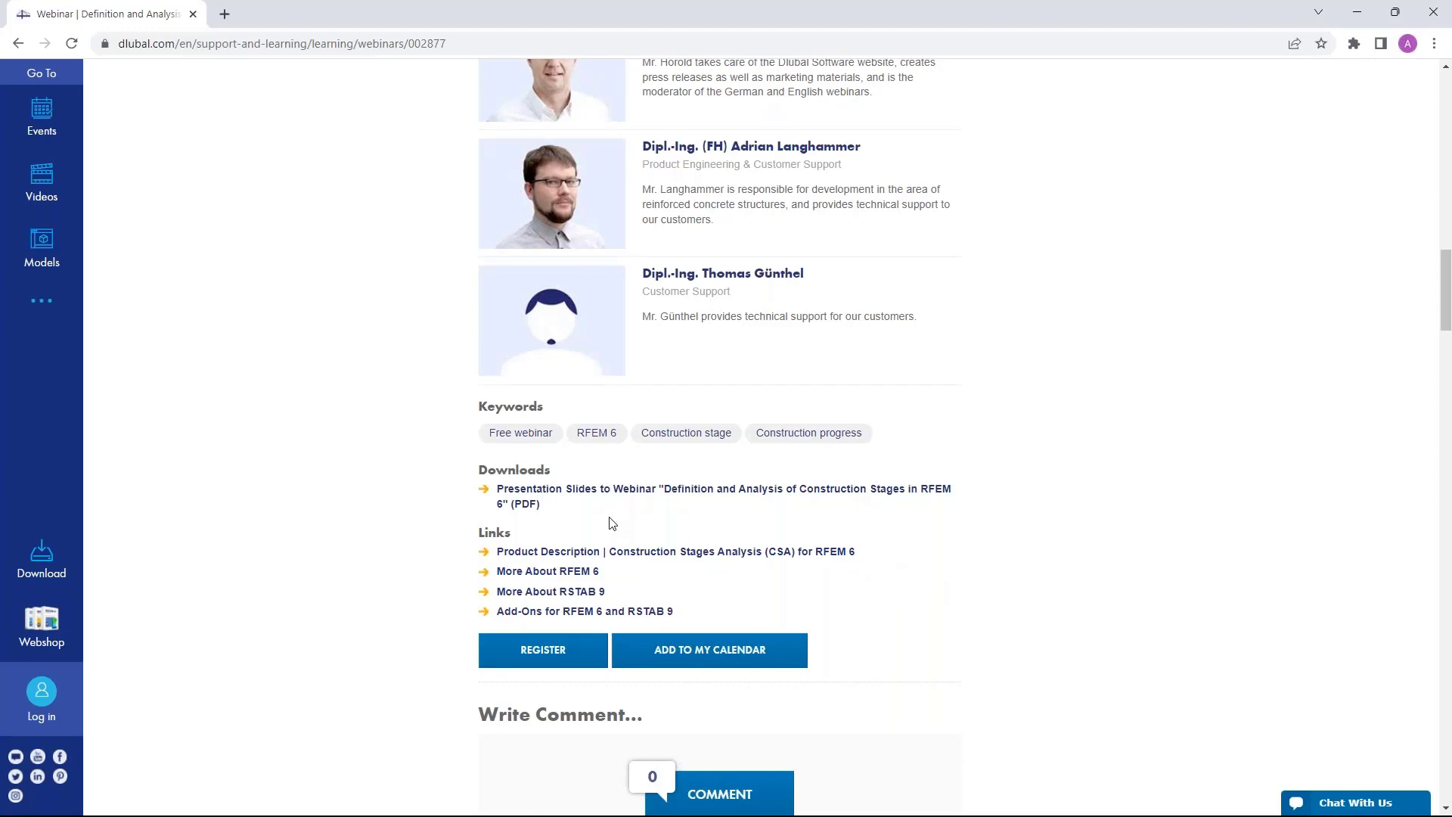
scroll(648, 492, down, 7)
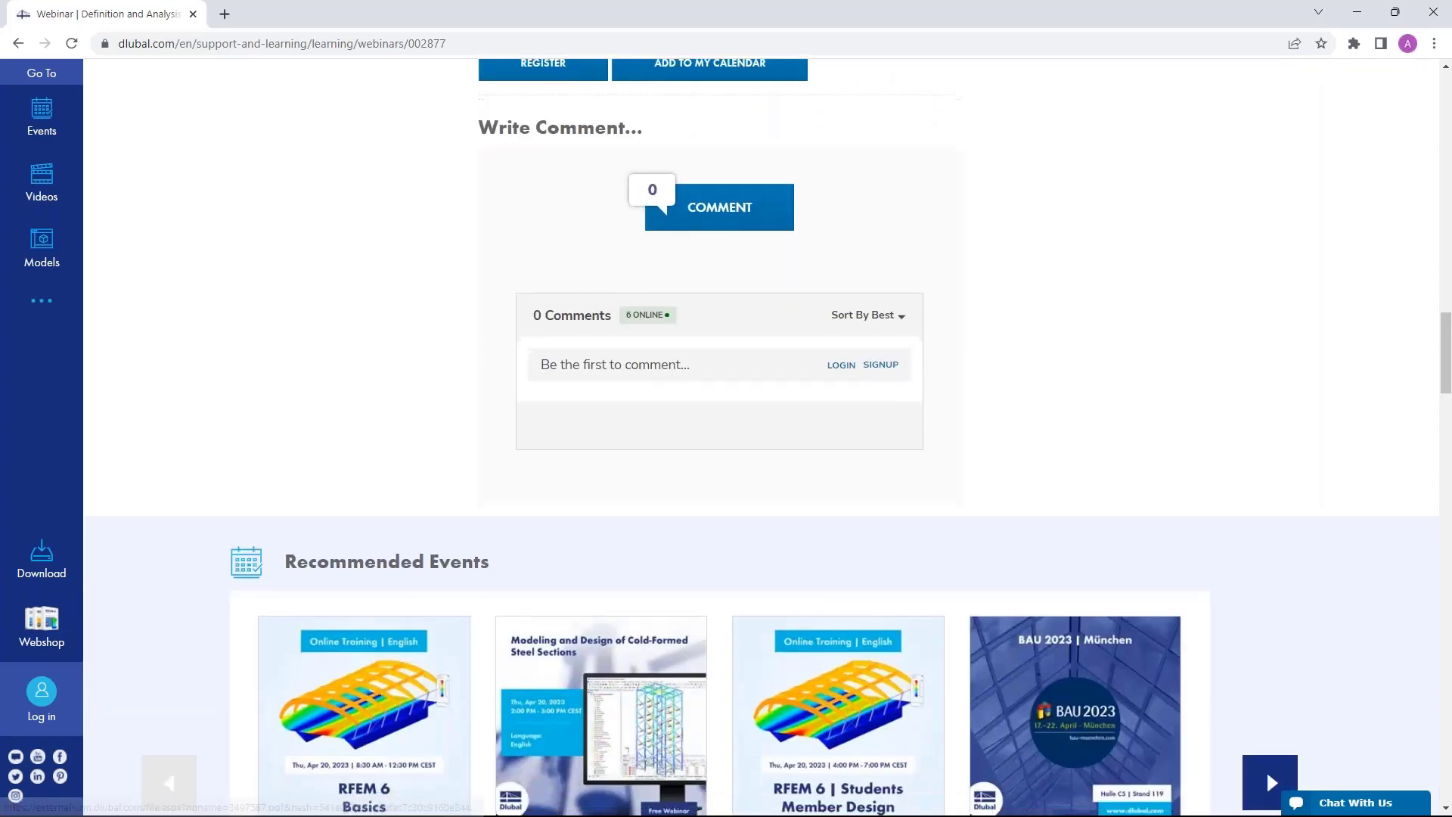
scroll(363, 547, down, 13)
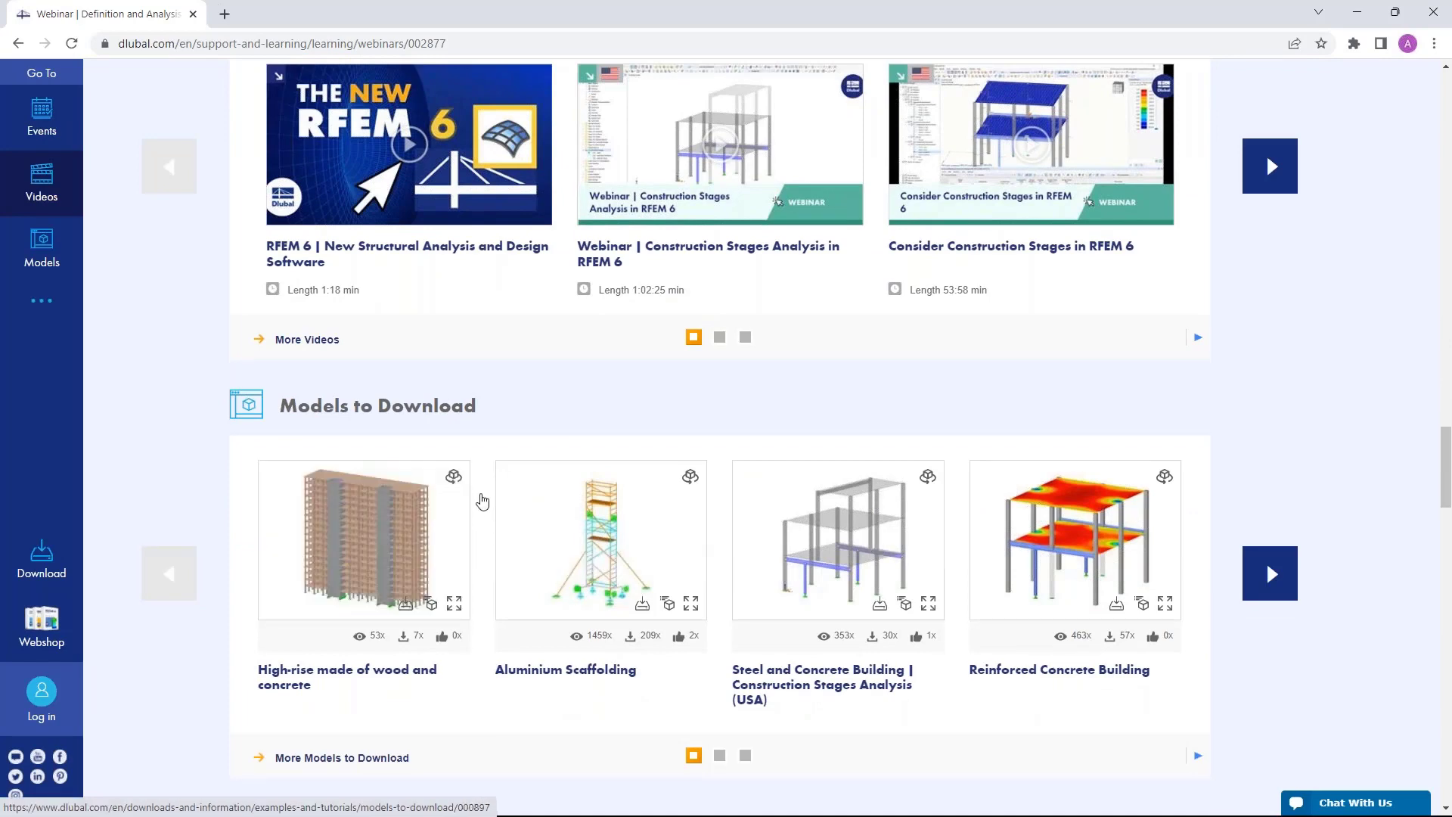
scroll(482, 502, up, 20)
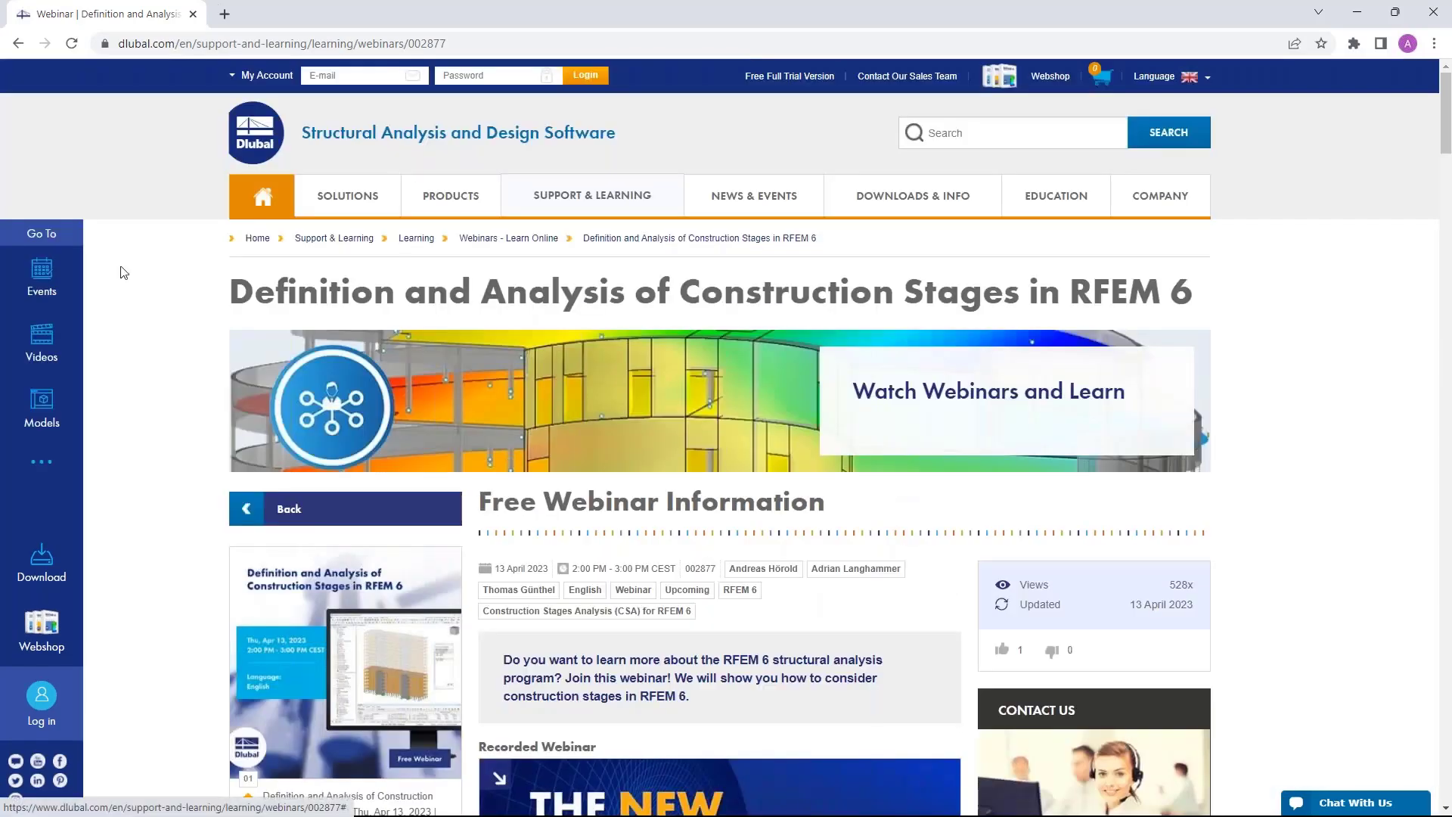